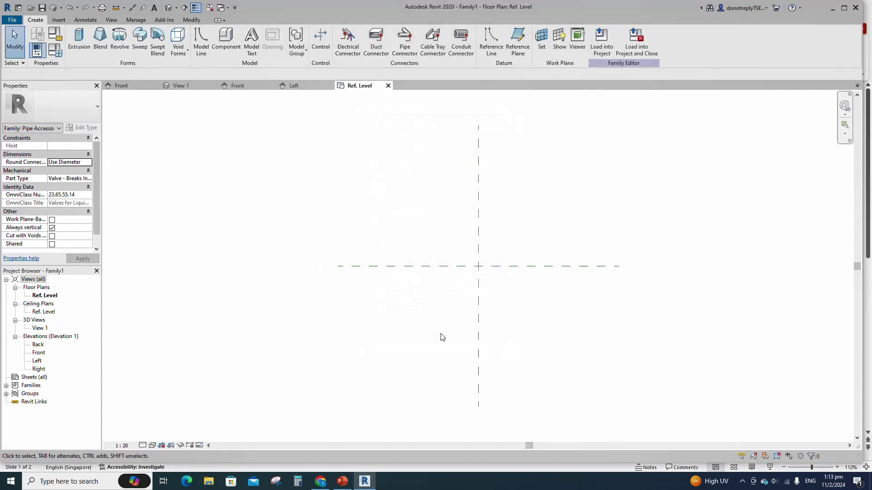
In the Front elevation, draw horizontal reference planes offset 50 mm above and below the reference level.
double_click(62, 355)
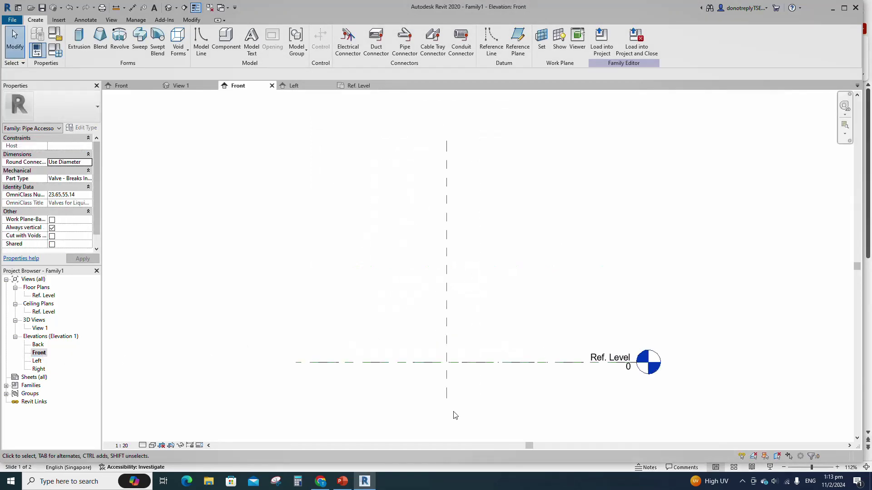
key("r")
key("p")
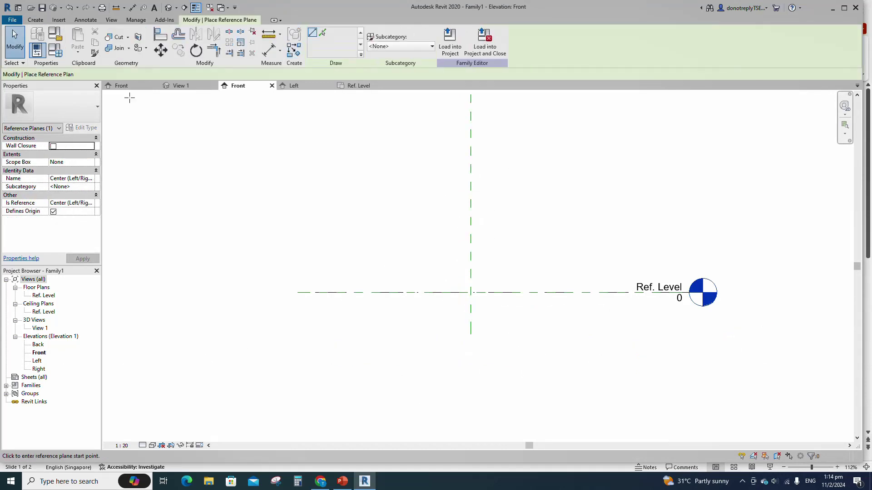
scroll(460, 309, "up", 2)
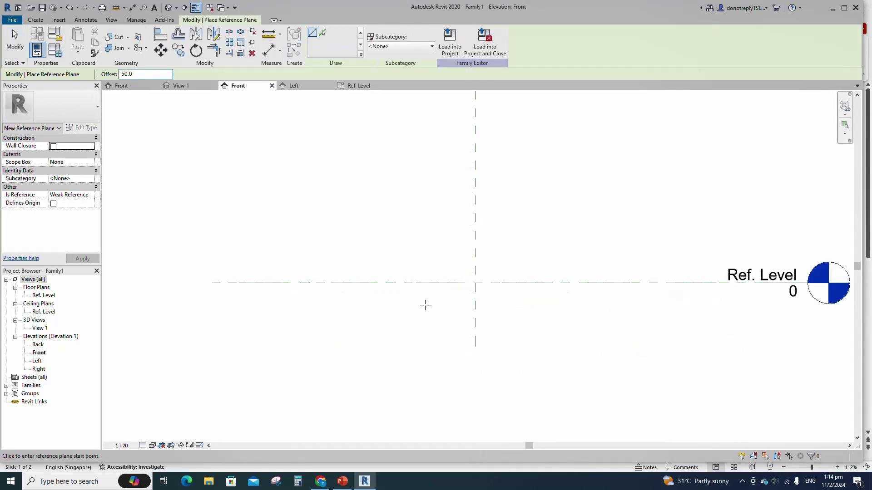
left_click(336, 283)
left_click(586, 283)
scroll(586, 283, "up", 2)
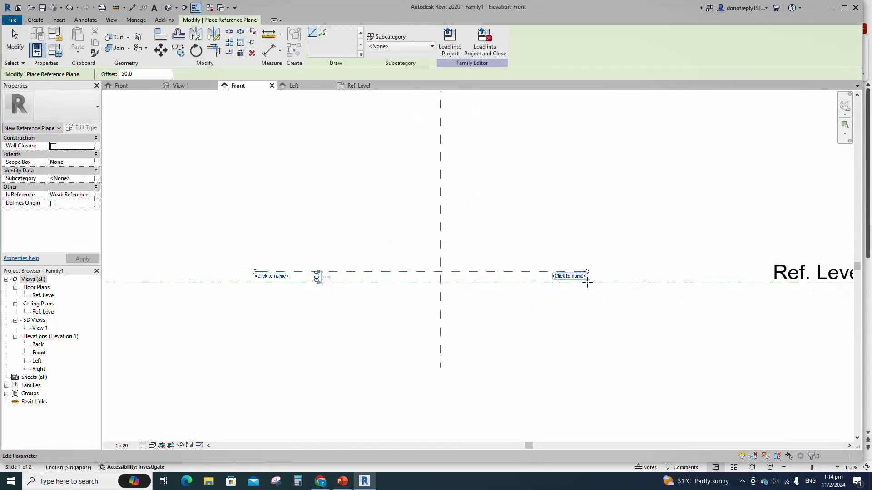
Dimension the two 50 mm offset planes with the reference level between them and make the spacing equal.
key("d")
key("i")
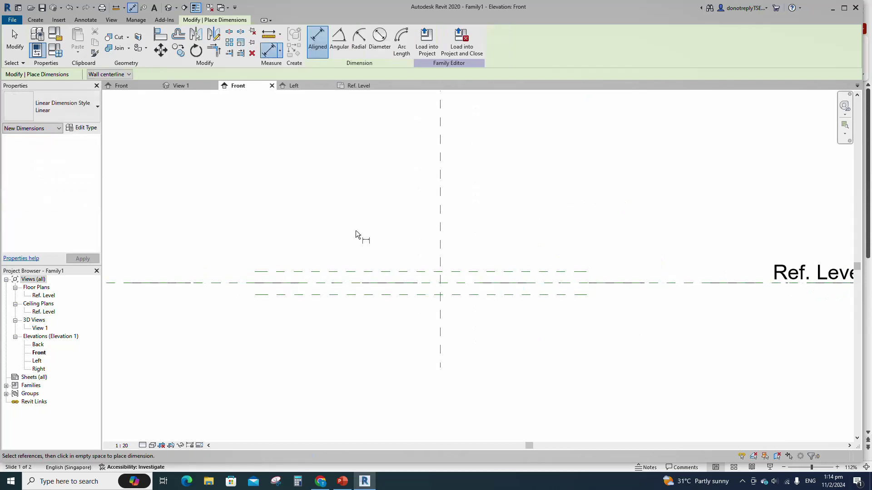
left_click(323, 271)
left_click(327, 283)
left_click(330, 295)
scroll(321, 305, "up", 2)
left_click(313, 305)
left_click(430, 260)
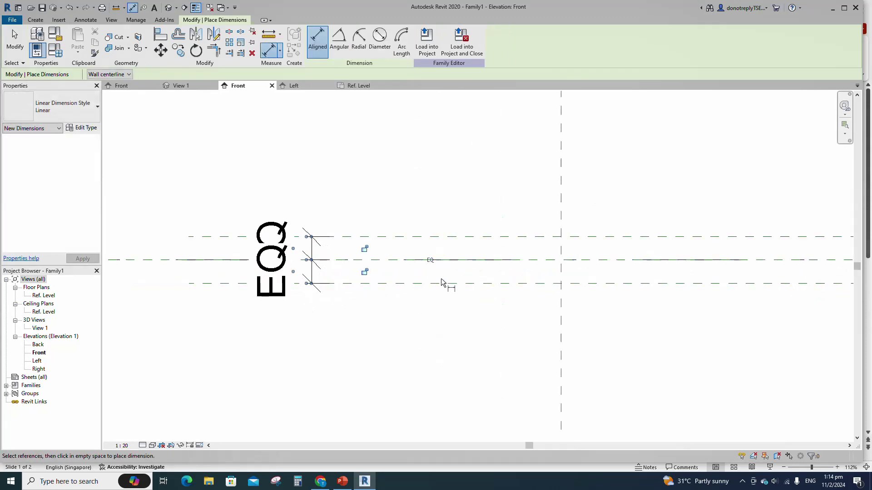
Add an overall dimension between the two 50 mm offset planes, outside the equality dimension.
scroll(444, 284, "up", 1)
scroll(460, 286, "down", 1)
scroll(461, 287, "up", 1)
left_click(189, 230)
left_click(189, 283)
scroll(397, 312, "down", 2)
scroll(398, 311, "up", 1)
left_click(187, 299)
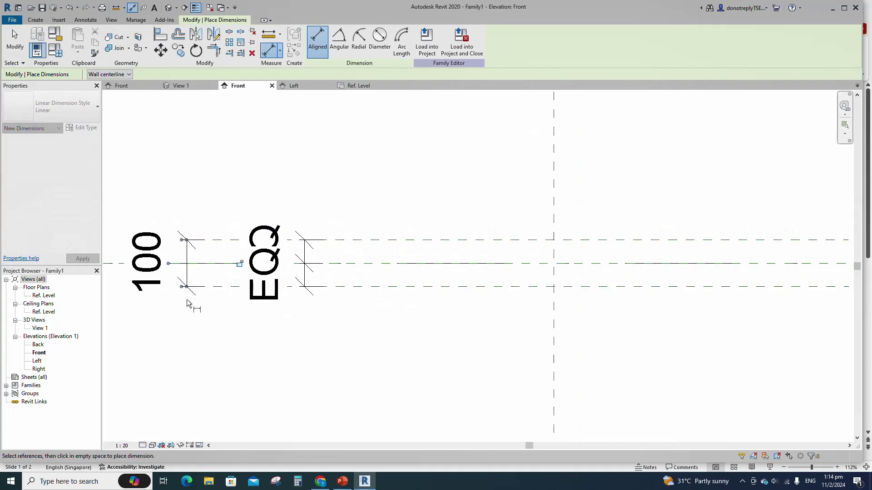
Label the overall dimension of the inner horizontal planes with a new instance parameter named DN.
scroll(354, 340, "down", 5)
key("Escape")
left_click(271, 308)
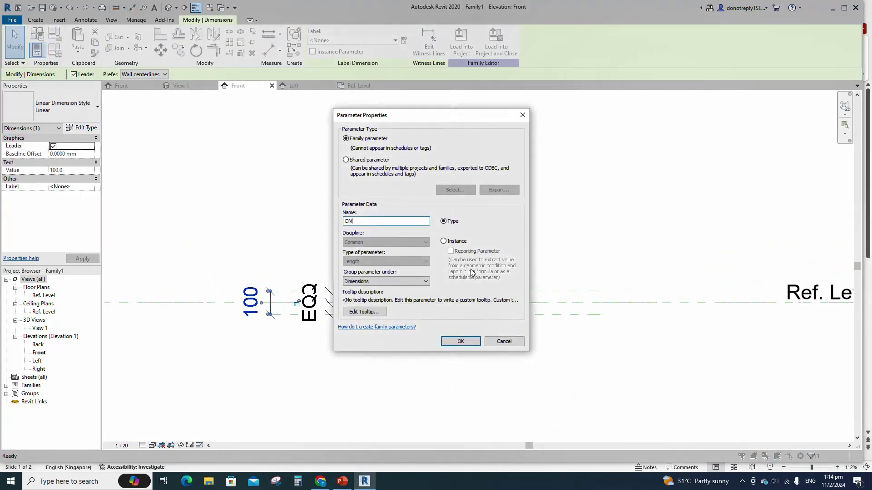
left_click(444, 241)
left_click(460, 341)
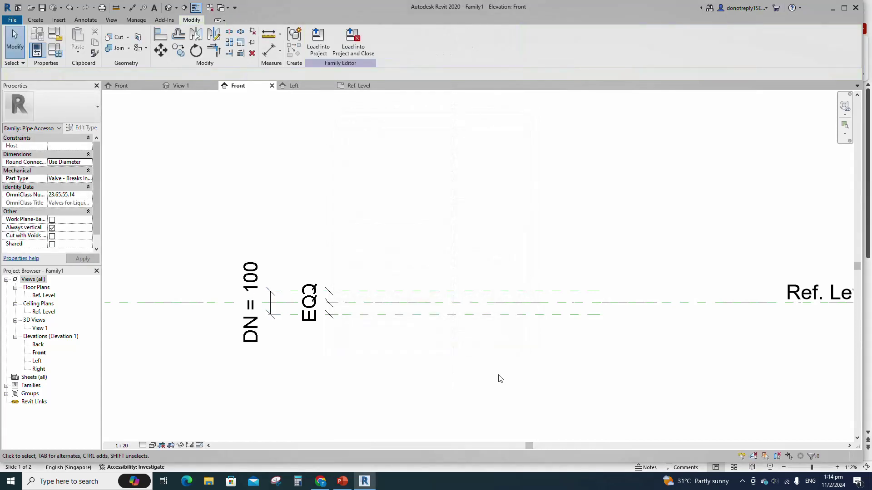
Draw another pair of horizontal reference planes offset 90 mm above and below the reference level.
scroll(472, 318, "down", 3)
key("r")
key("p")
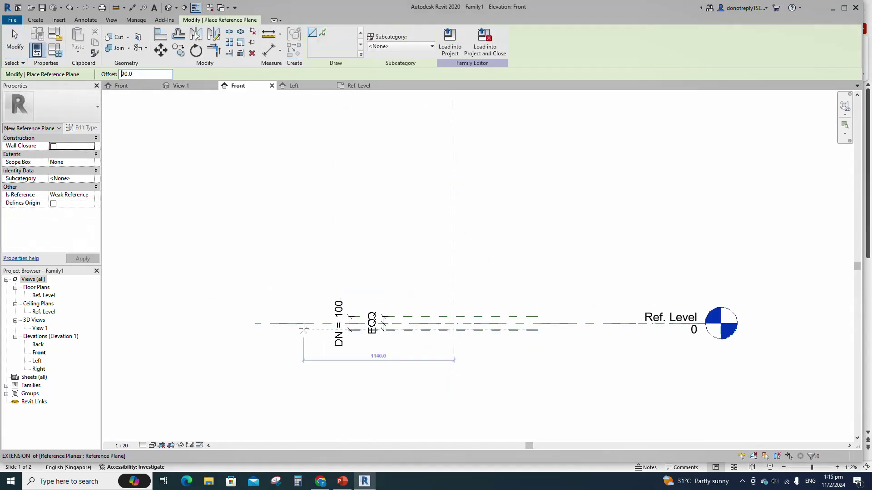
left_click(293, 323)
scroll(552, 324, "up", 2)
left_click(530, 323)
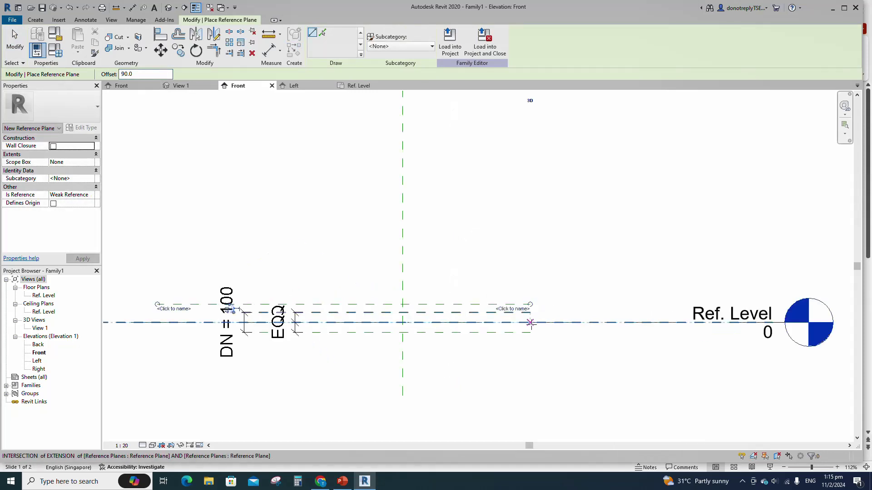
Dimension the 90 mm offset planes together with the reference level and make the spacing equal.
key("d")
key("i")
scroll(427, 265, "down", 2)
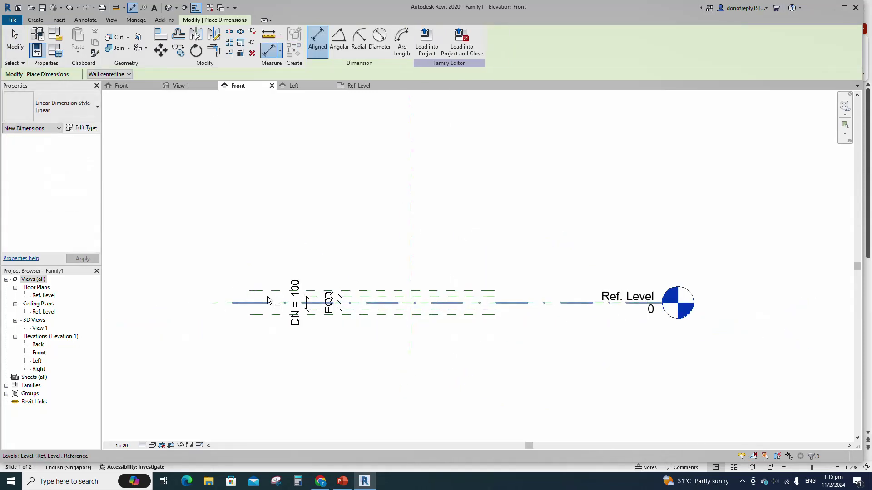
left_click(262, 292)
left_click(260, 303)
left_click(257, 314)
scroll(255, 315, "up", 2)
left_click(255, 323)
left_click(309, 295)
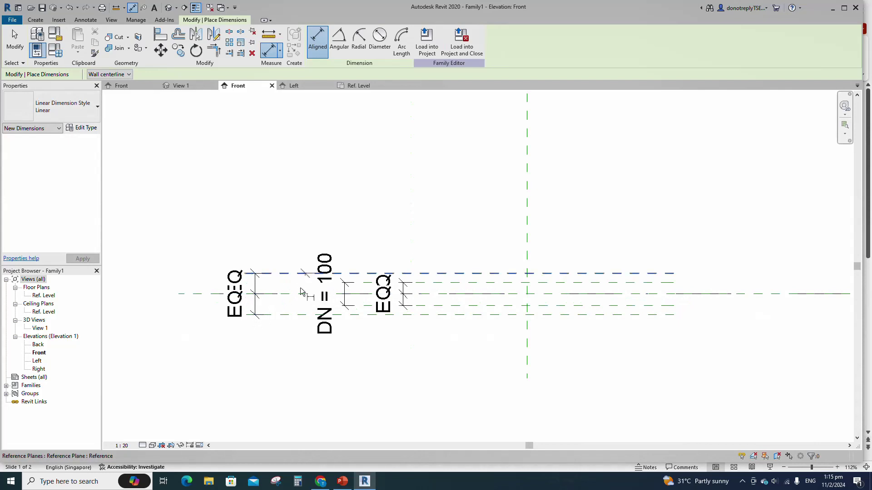
Add an overall dimension between the two 90 mm offset planes, outside their equality dimension.
left_click(296, 314)
left_click(207, 325)
scroll(216, 334, "down", 3)
key("Escape")
Label the overall dimension of the 90 mm offset planes with a new instance parameter named D1.
scroll(216, 333, "up", 1)
left_click(212, 320)
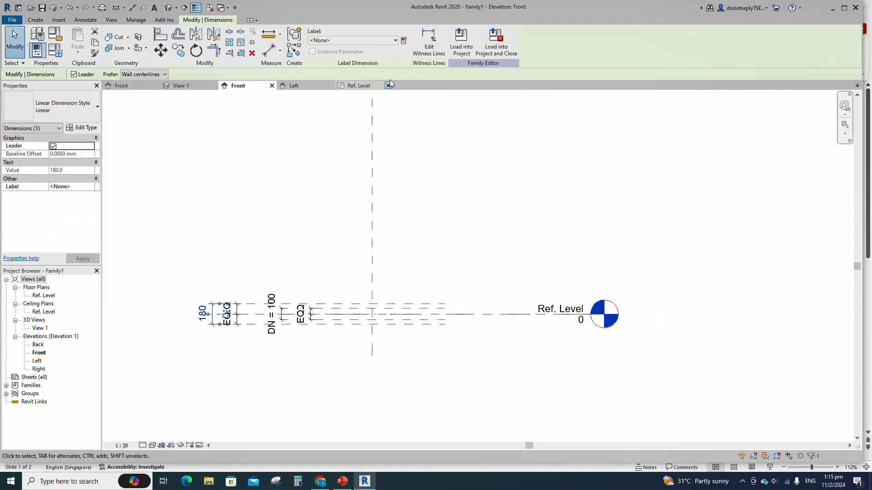
left_click(403, 41)
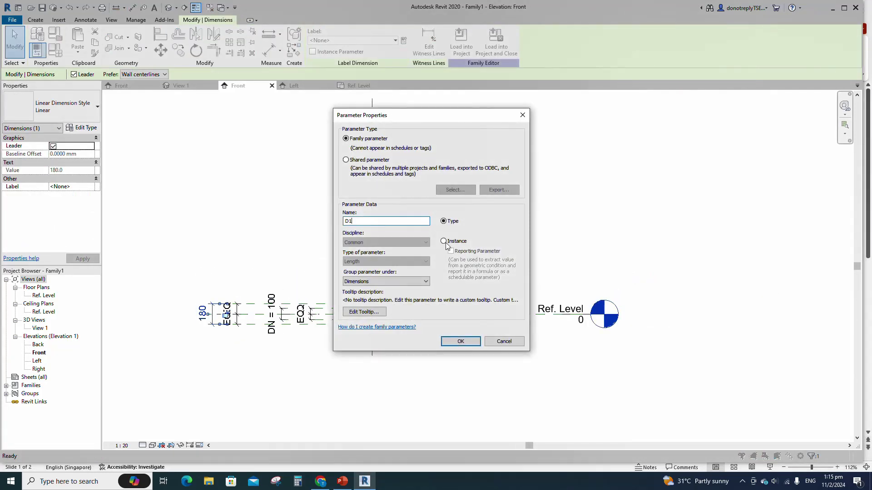
type("D1")
left_click(444, 242)
left_click(461, 342)
Draw a third pair of horizontal reference planes offset 110 mm above and below the reference level.
scroll(167, 312, "up", 1)
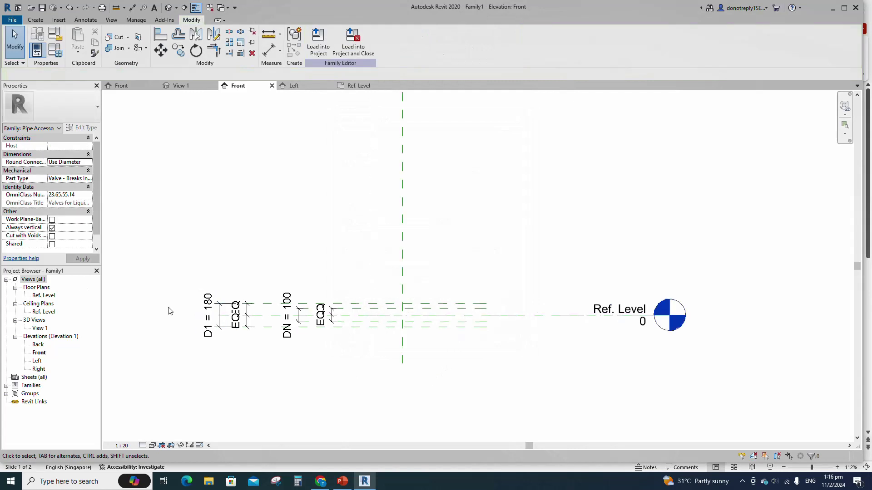
key("r")
key("p")
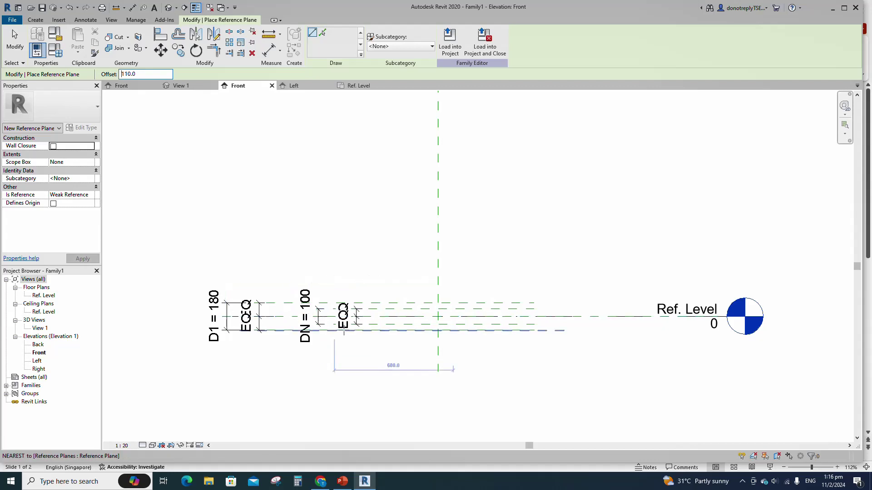
scroll(343, 329, "up", 1)
left_click(241, 310)
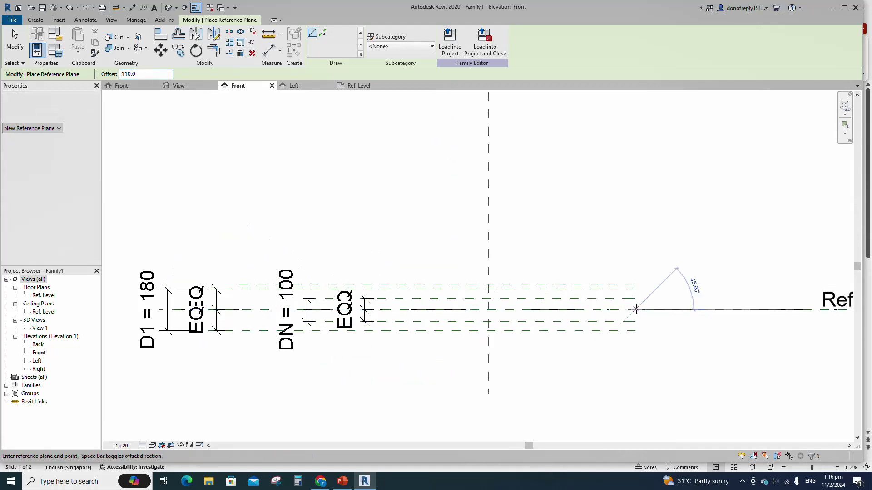
left_click(635, 309)
Dimension the 110 mm offset planes with the reference level at their right end and make the spacing equal.
key("d")
key("i")
left_click(579, 310)
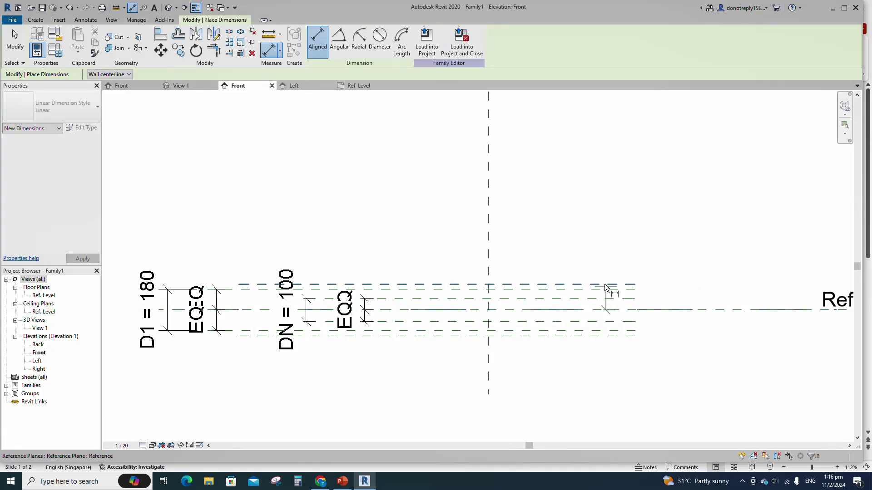
left_click(608, 285)
left_click(621, 335)
left_click(678, 330)
left_click(736, 310)
Add an overall dimension between the two 110 mm offset planes, to the right of their equality dimension.
left_click(611, 285)
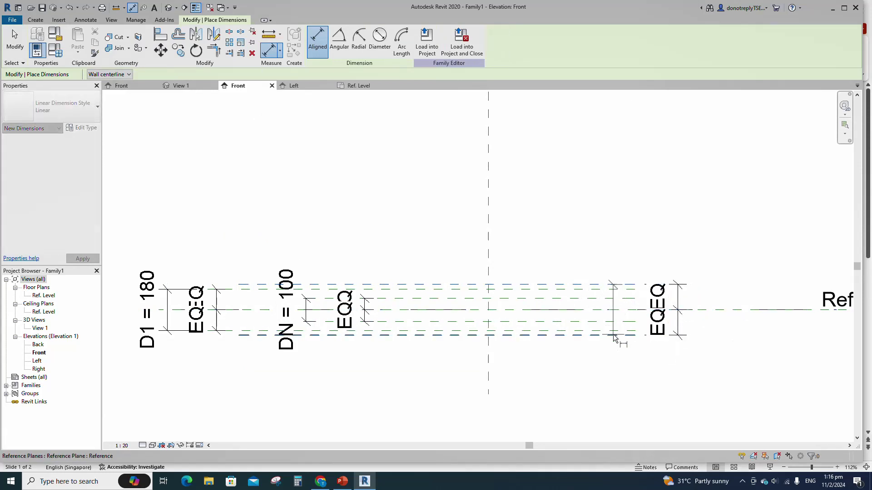
left_click(614, 336)
left_click(732, 351)
scroll(729, 353, "down", 1)
key("Escape")
Label the overall dimension of the outermost horizontal planes with a new family parameter named D.
left_click(690, 341)
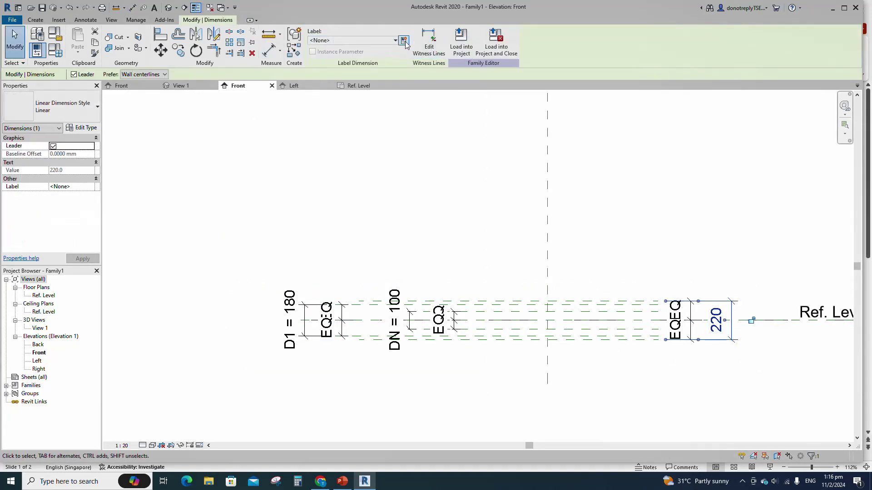
left_click(404, 41)
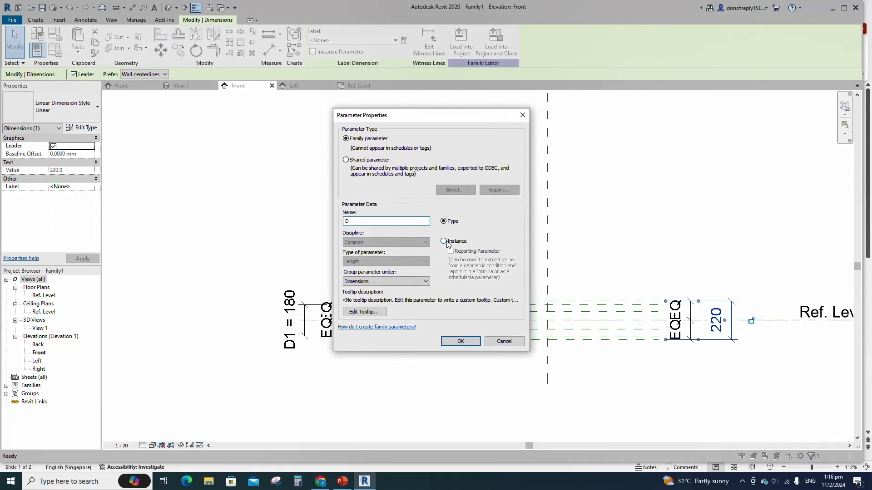
left_click(445, 341)
left_click(820, 438)
key("z")
key("f")
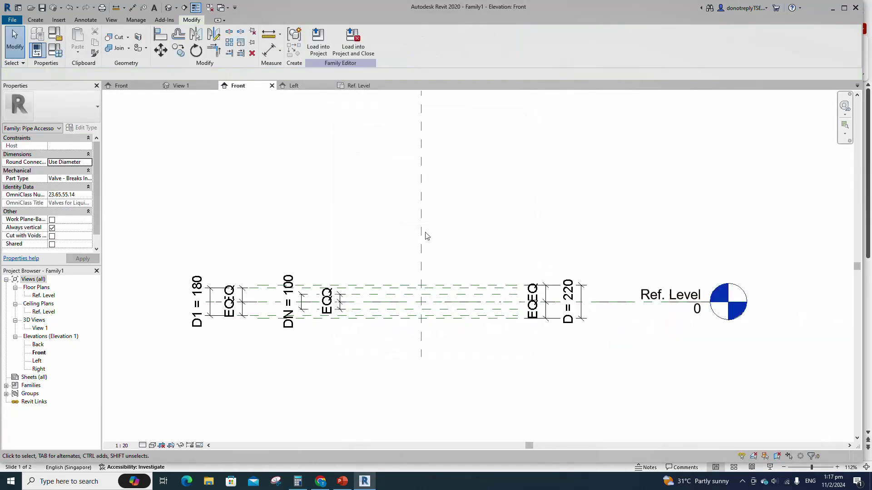
Draw vertical reference planes offset 146 mm on both sides of the vertical centre plane.
key("r")
key("p")
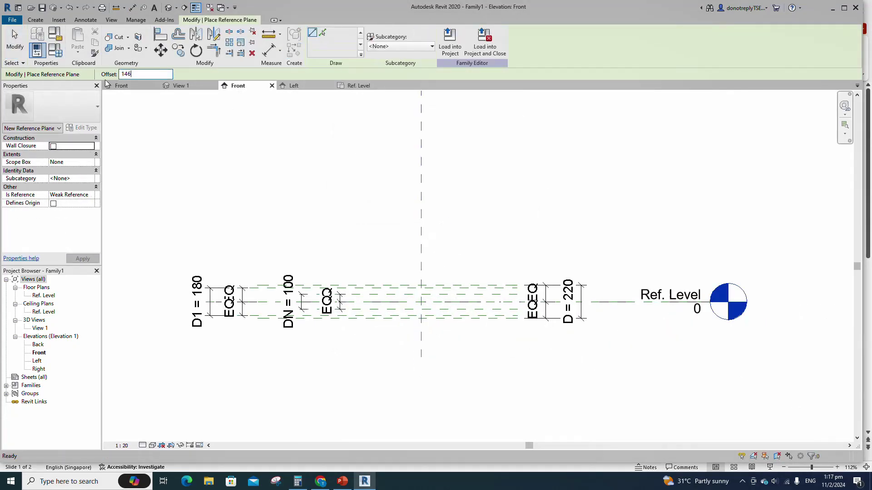
left_click(421, 116)
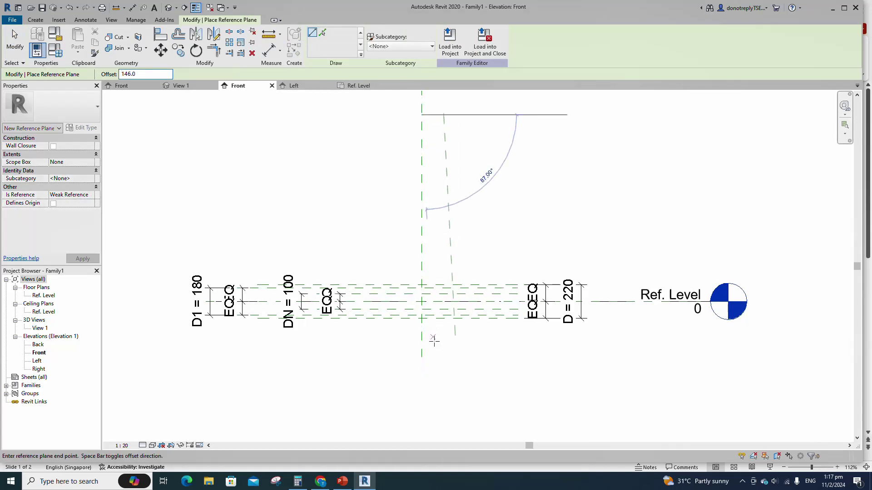
left_click(421, 358)
left_click(421, 114)
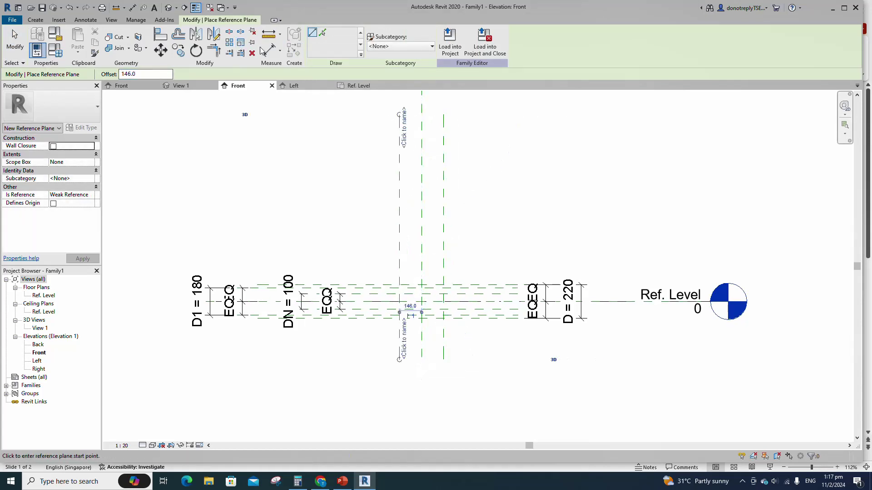
Dimension the two vertical offset planes with the centre plane near their upper ends and make the spacing equal.
left_click(269, 49)
scroll(411, 180, "down", 4)
scroll(419, 137, "up", 3)
left_click(417, 139)
left_click(398, 156)
left_click(416, 150)
left_click(436, 145)
left_click(454, 132)
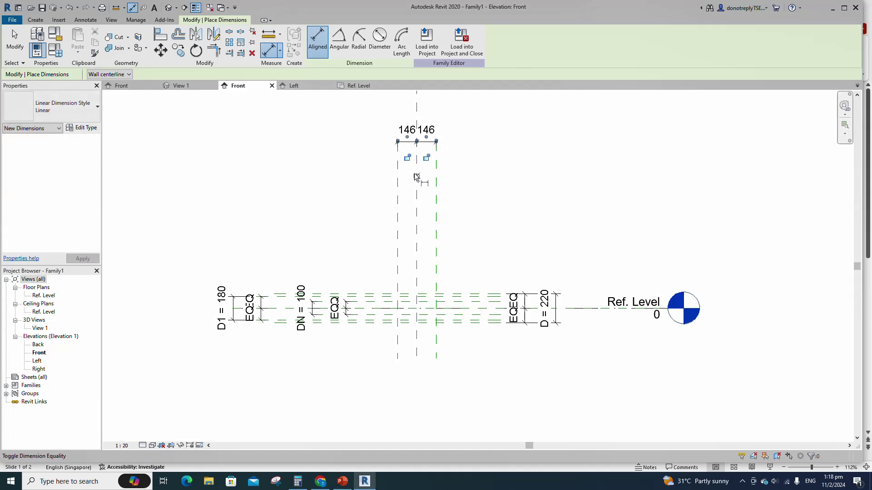
left_click(417, 173)
Add an overall dimension between the two outer vertical planes, above the equality dimension.
left_click(397, 181)
left_click(436, 181)
scroll(436, 179, "down", 2)
left_click(458, 133)
scroll(454, 121, "up", 1)
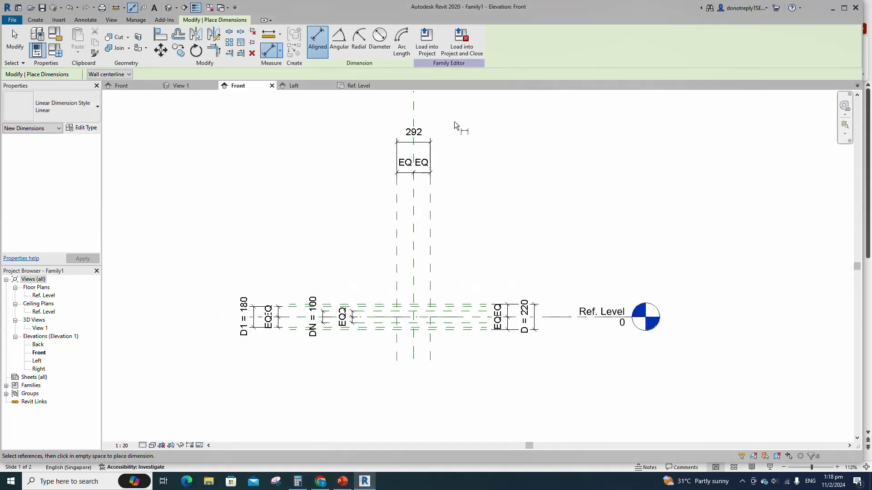
key("Escape")
key("Escape")
Label the overall dimension of the vertical planes with a new instance parameter named L.
left_click(415, 134)
left_click(403, 41)
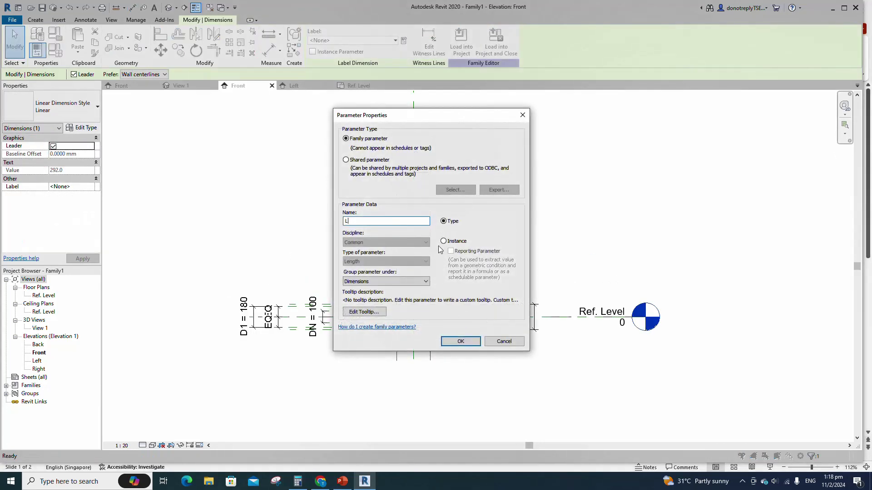
type("L")
left_click(443, 241)
left_click(461, 341)
left_click(449, 359)
scroll(425, 242, "up", 1)
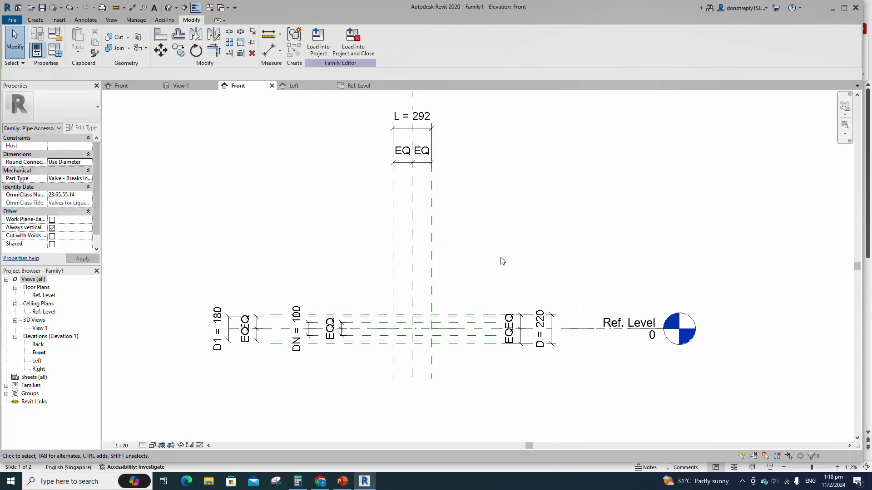
Draw vertical reference planes offset 19 mm inward from the left and right outer vertical planes.
scroll(392, 412, "up", 1)
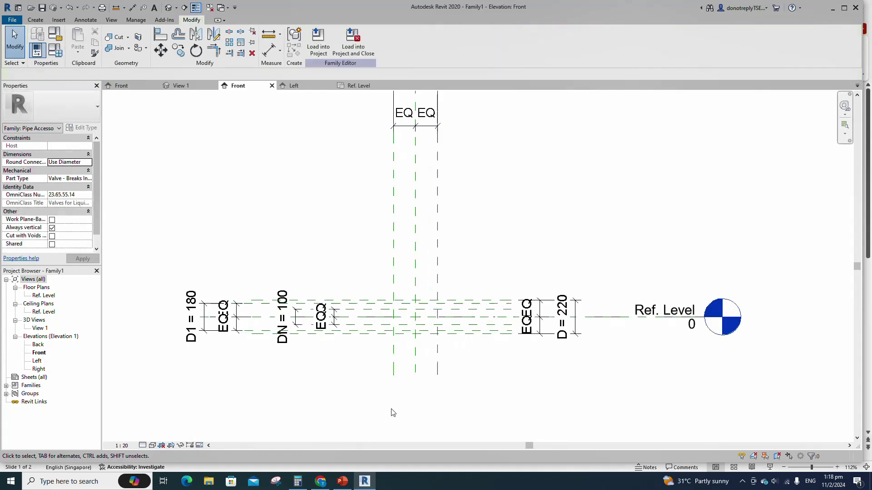
left_click(394, 375)
left_click(294, 50)
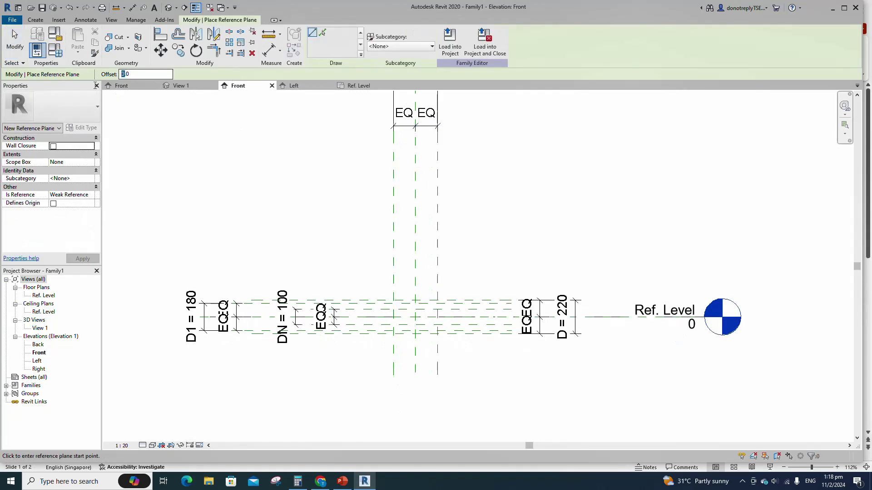
type("19")
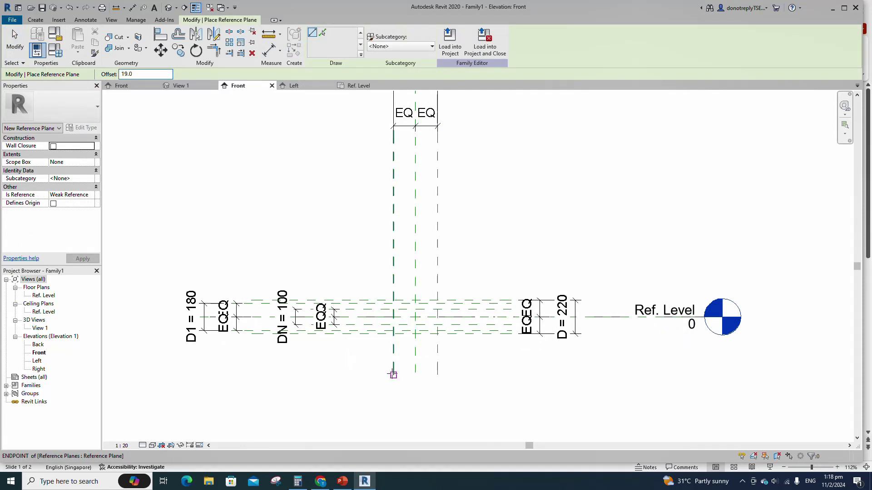
left_click(393, 375)
scroll(393, 279, "up", 2)
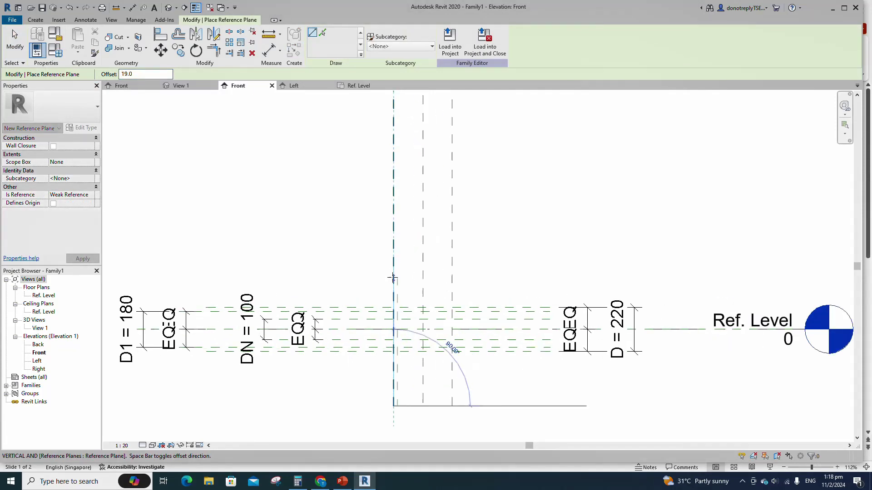
left_click(393, 278)
left_click(451, 406)
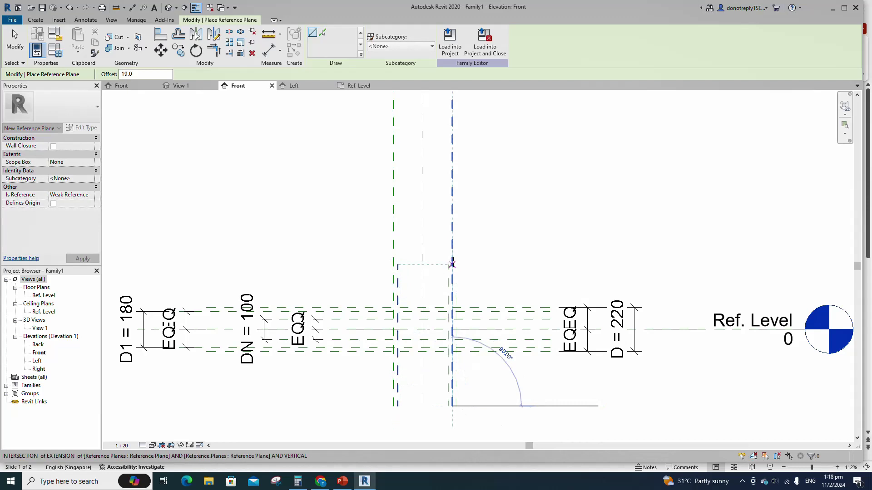
left_click(452, 263)
Dimension the gap between each outer vertical plane and its neighbouring inner plane, below the planes' lower ends.
left_click(269, 50)
scroll(342, 181, "down", 2)
scroll(388, 329, "up", 4)
left_click(357, 318)
left_click(363, 318)
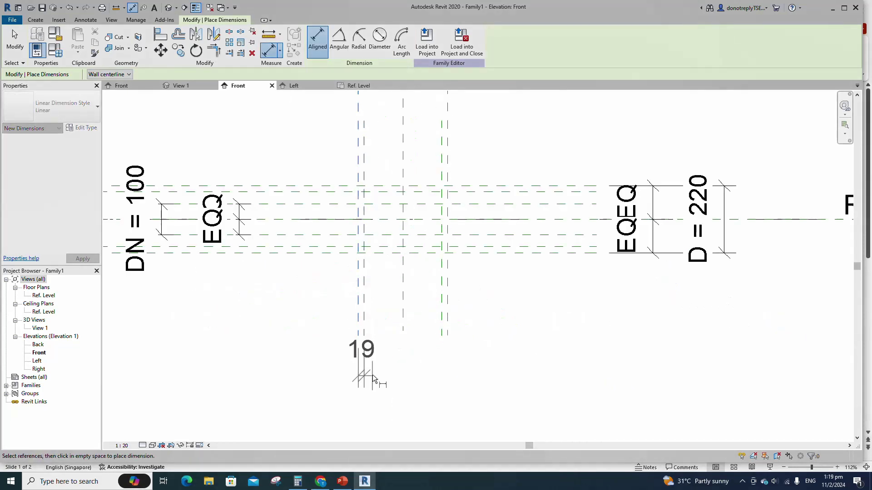
scroll(372, 376, "down", 1)
left_click(372, 376)
left_click(425, 340)
left_click(430, 341)
left_click(465, 377)
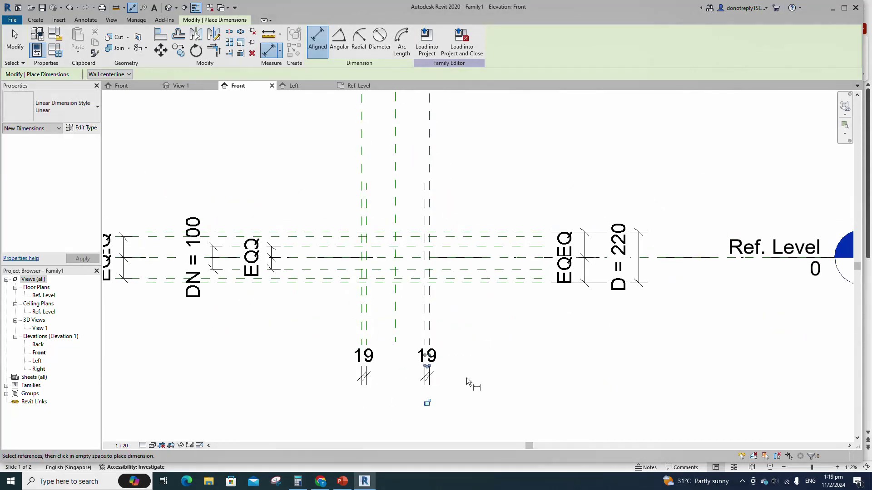
Label both flange-thickness dimensions at the planes' lower ends with a new instance parameter named b.
key("Escape")
left_click(427, 376)
left_click(365, 376, "ctrl")
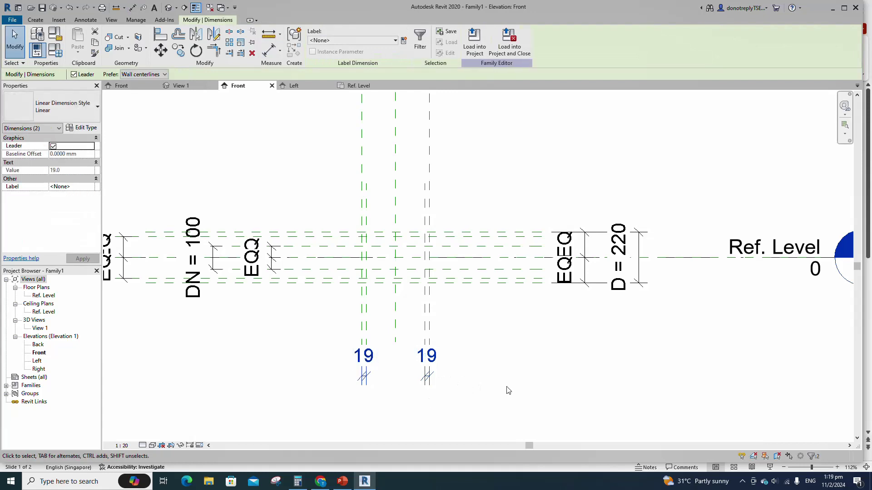
left_click(404, 40)
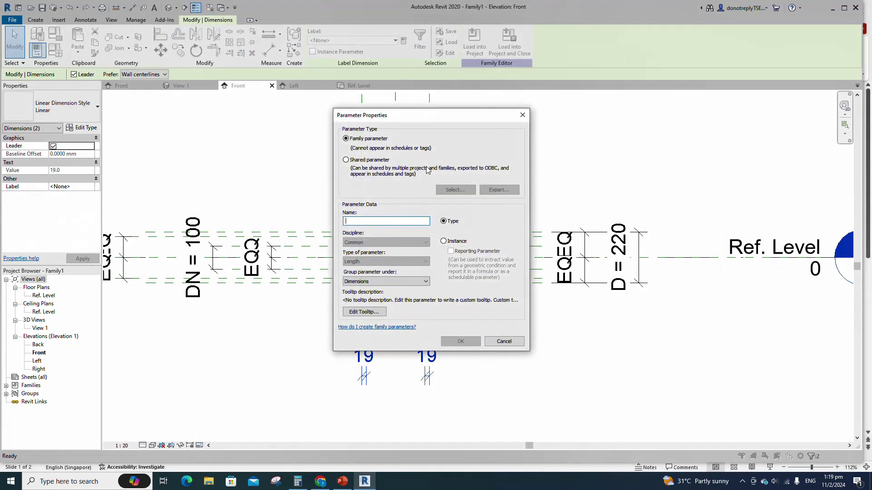
type("b")
key("Return")
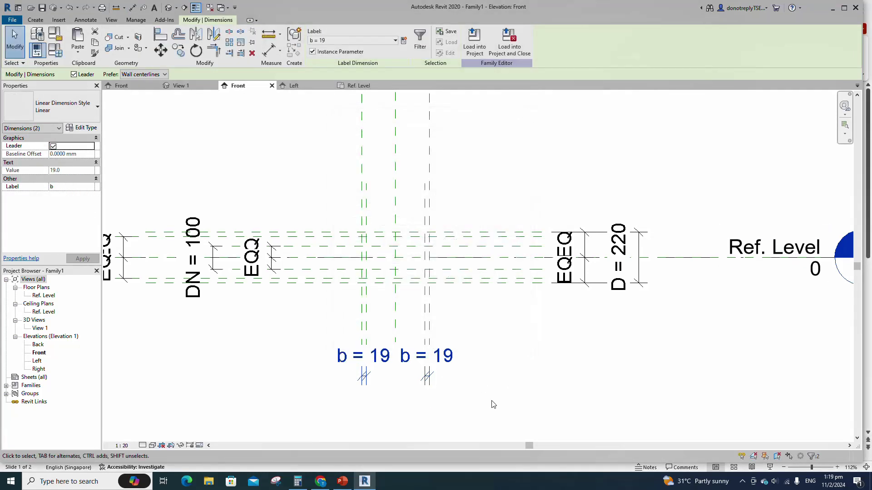
left_click(509, 382)
Draw a vertical reference plane offset 3 mm inward from the left outer vertical plane.
scroll(509, 382, "down", 2)
key("r")
key("p")
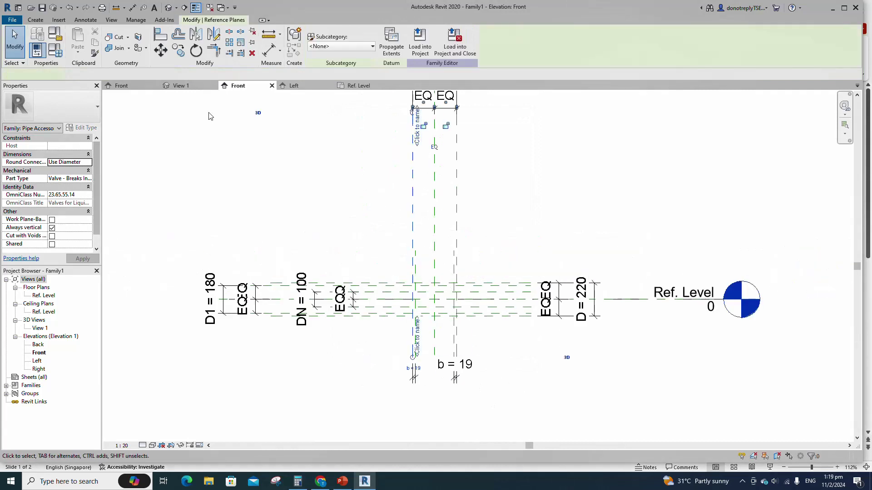
type("3")
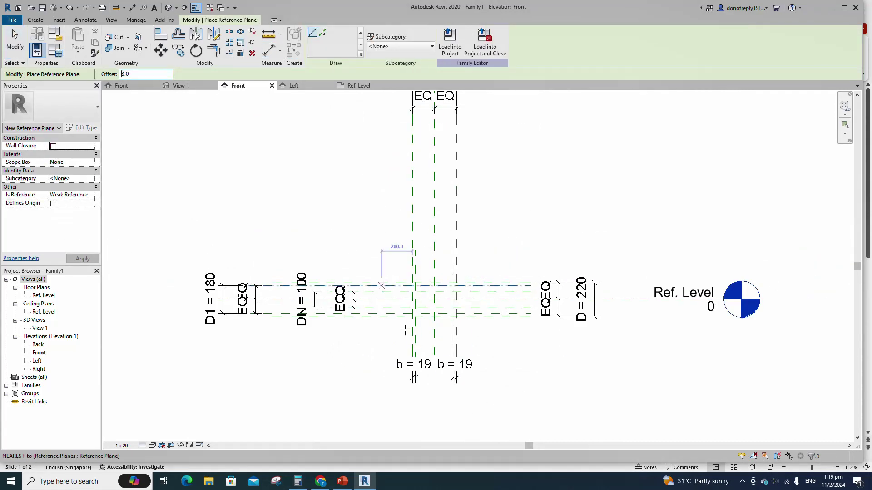
scroll(416, 350, "up", 2)
left_click(410, 361)
left_click(411, 172)
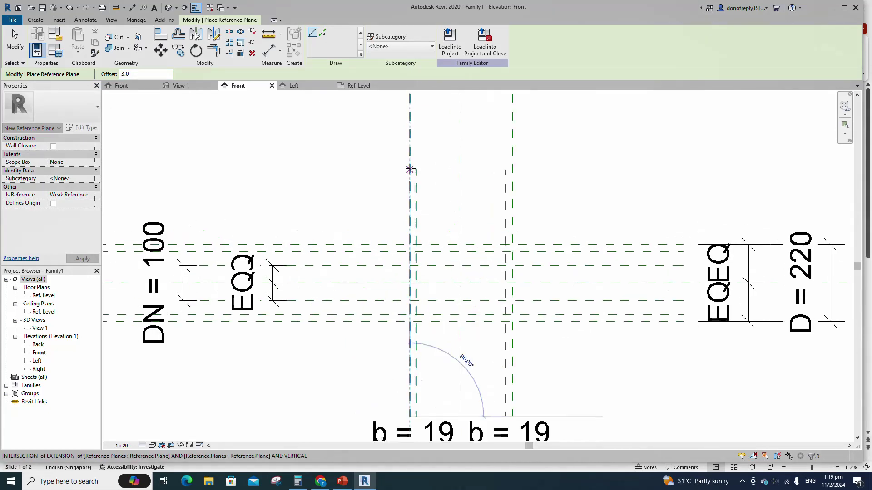
scroll(420, 202, "up", 1)
key("Escape")
scroll(429, 234, "up", 1)
Mirror the 3 mm offset plane about the vertical centre plane.
left_click(407, 210)
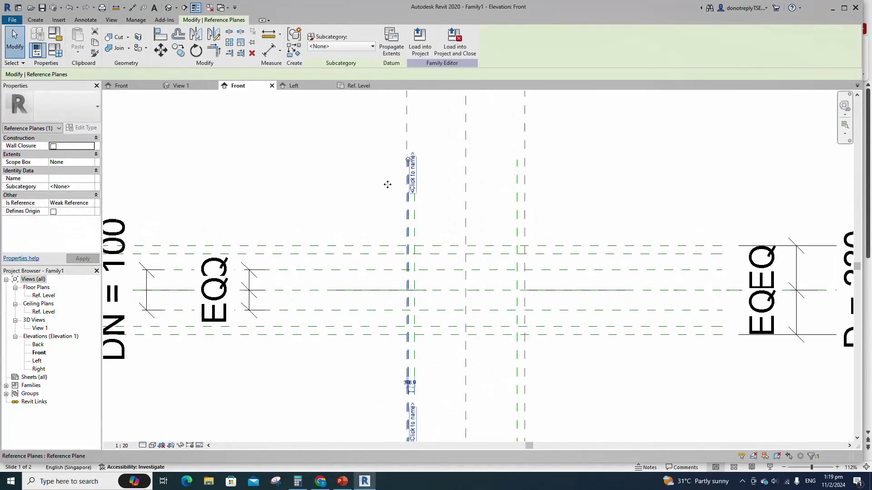
left_click(196, 35)
left_click(467, 196)
left_click(440, 212)
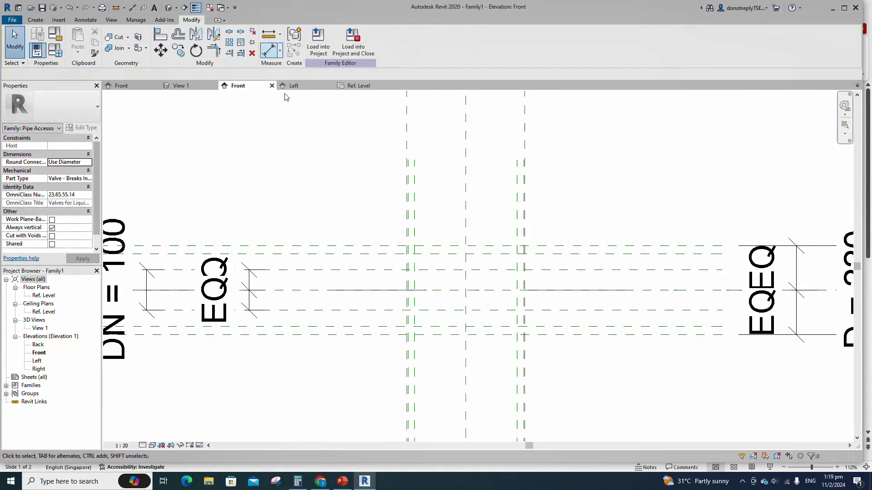
Dimension the gap between each outer vertical plane and its 3 mm offset plane, above the offset planes' upper ends.
scroll(406, 174, "up", 7)
left_click(409, 164)
left_click(406, 200)
scroll(398, 216, "down", 5)
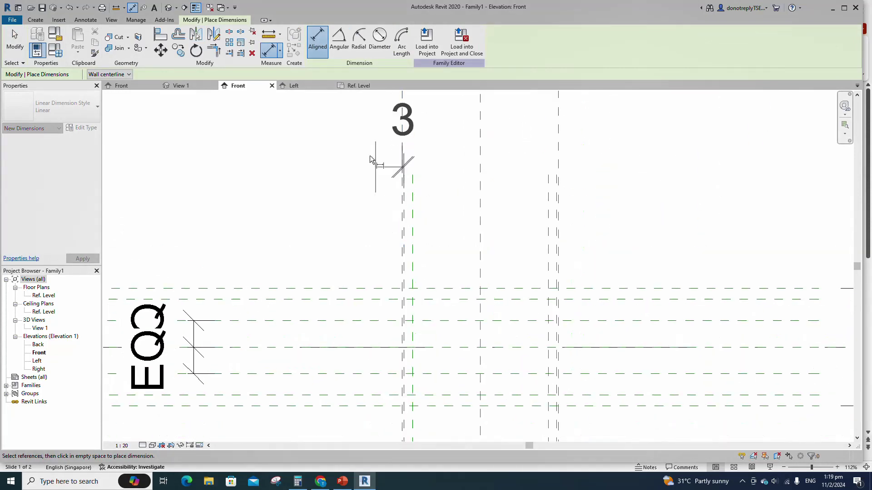
scroll(536, 193, "down", 2)
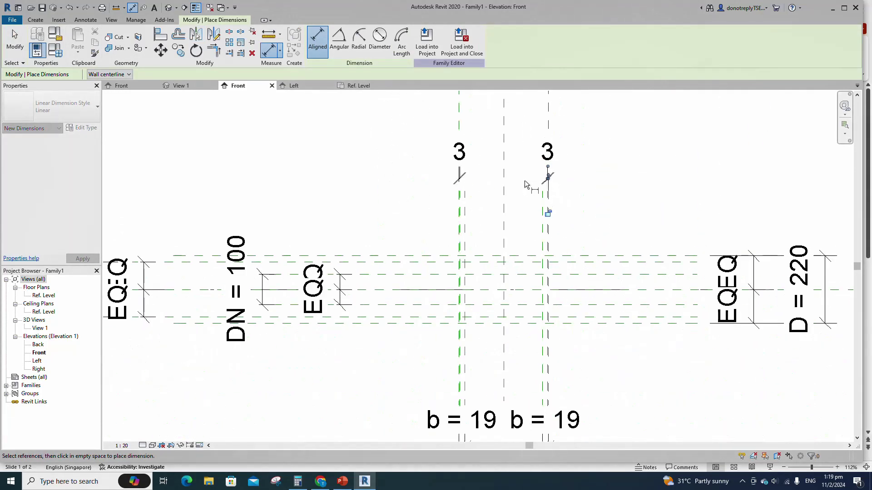
Label both 3 mm gap dimensions with a new instance parameter named E.
key("Escape")
key("Escape")
left_click(548, 160)
left_click(461, 164, "ctrl")
left_click(403, 41)
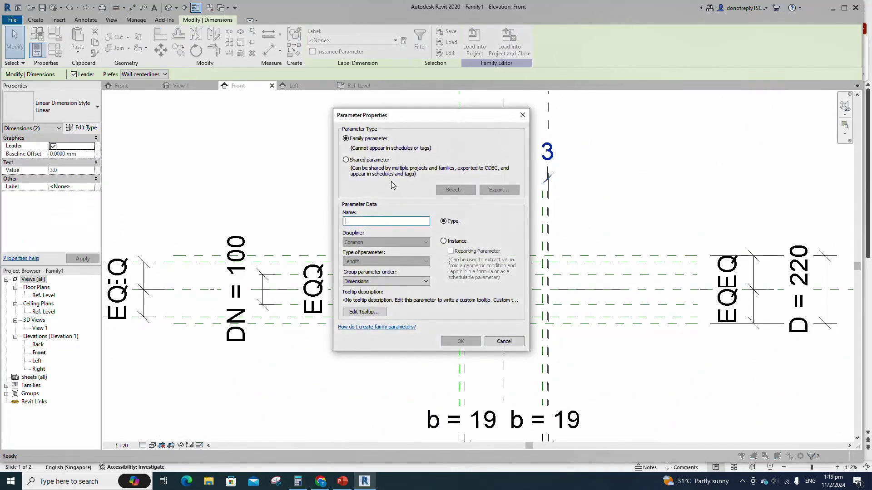
left_click(444, 242)
left_click(461, 341)
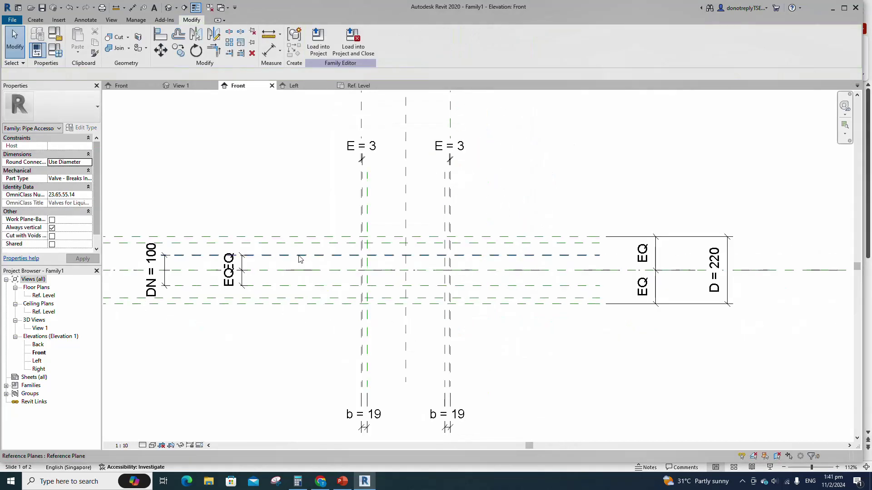
Create horizontal reference planes offset 10 mm outward from the upper and lower DN planes by picking them.
key("r")
key("p")
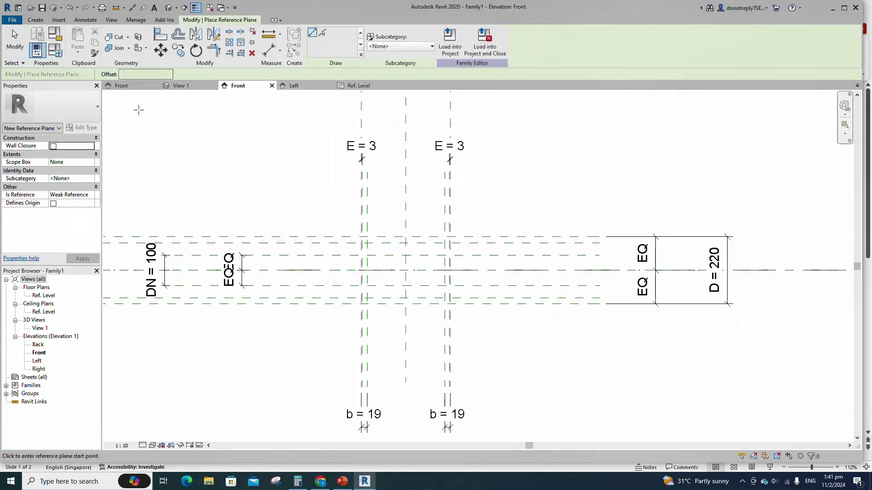
key("Return")
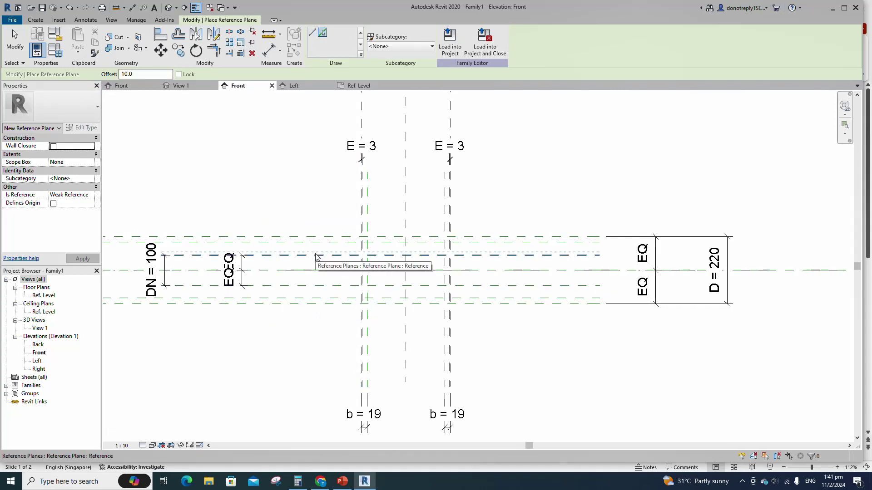
Dimension the gap between each DN plane and its outward offset plane, near the planes' right ends.
key("d")
key("i")
scroll(585, 262, "up", 2)
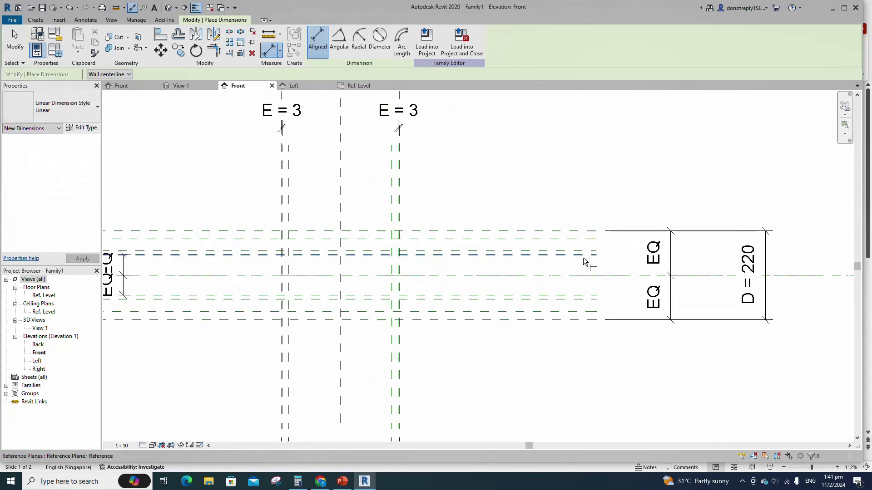
left_click(584, 257)
left_click(584, 251)
scroll(585, 237, "up", 3)
left_click(589, 237)
left_click(583, 327)
left_click(583, 333)
left_click(592, 302)
scroll(614, 307, "down", 6)
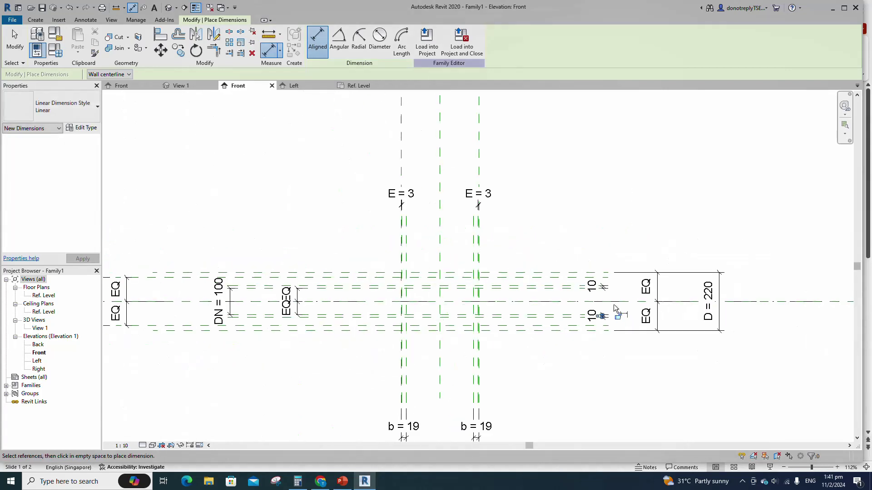
Label both 10 mm wall-thickness dimensions with a new instance parameter named b1.
key("Escape")
key("Escape")
left_click(603, 316)
left_click(605, 288, "ctrl")
left_click(403, 40)
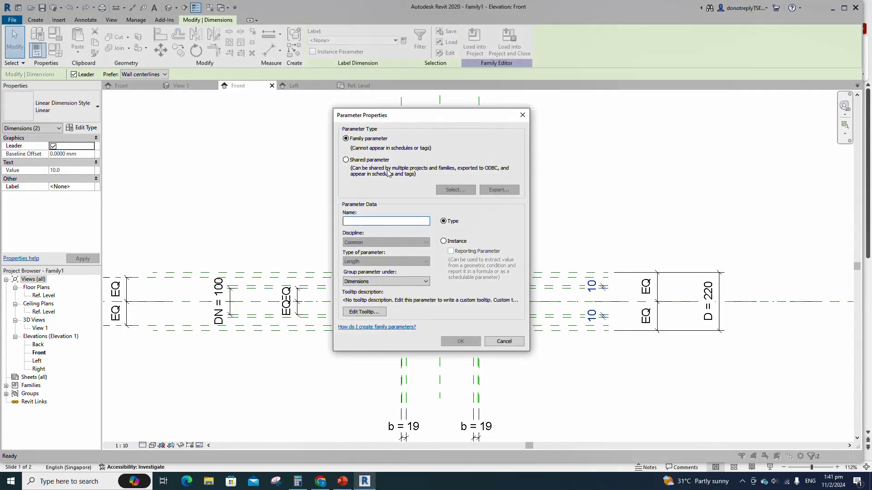
type("b1")
left_click(443, 240)
left_click(461, 341)
left_click(462, 384)
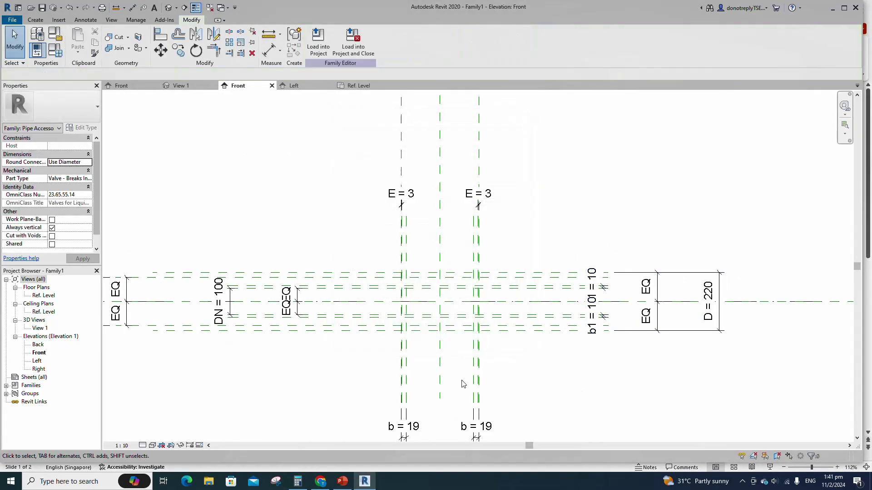
Start a solid revolve and draw its boundary from the Ref. Level up the left outer plane, stepping in at the D1 plane up to D.
scroll(455, 377, "up", 1)
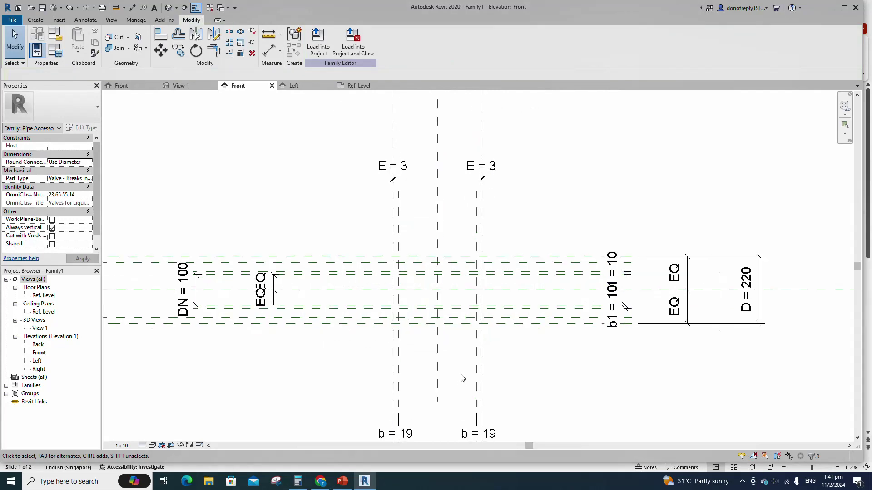
left_click(35, 19)
left_click(119, 40)
scroll(390, 286, "up", 5)
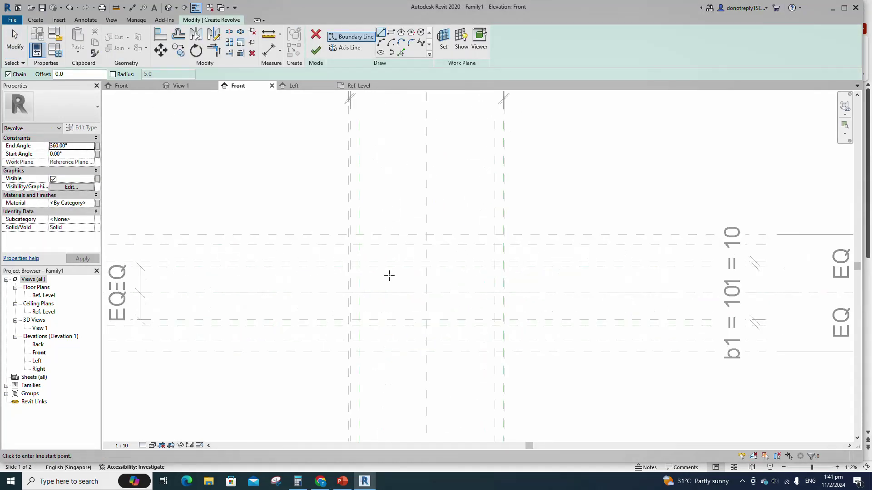
left_click(345, 306)
scroll(340, 222, "up", 2)
left_click(341, 222)
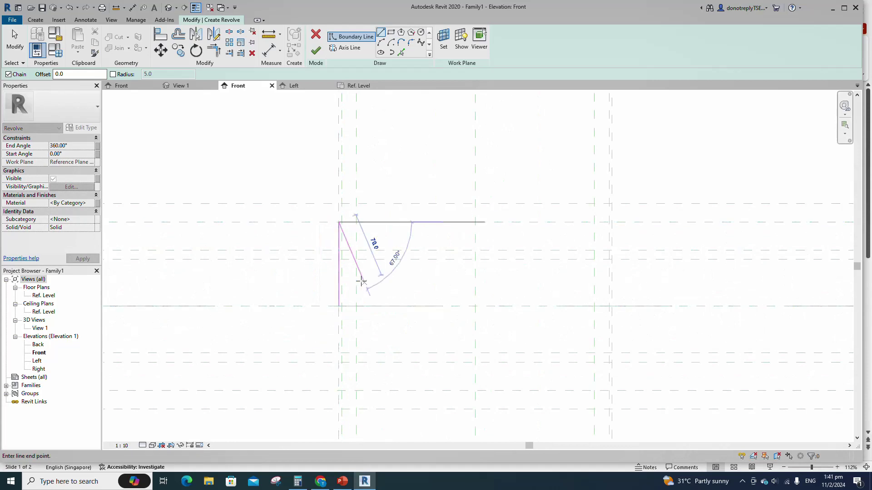
left_click(344, 197)
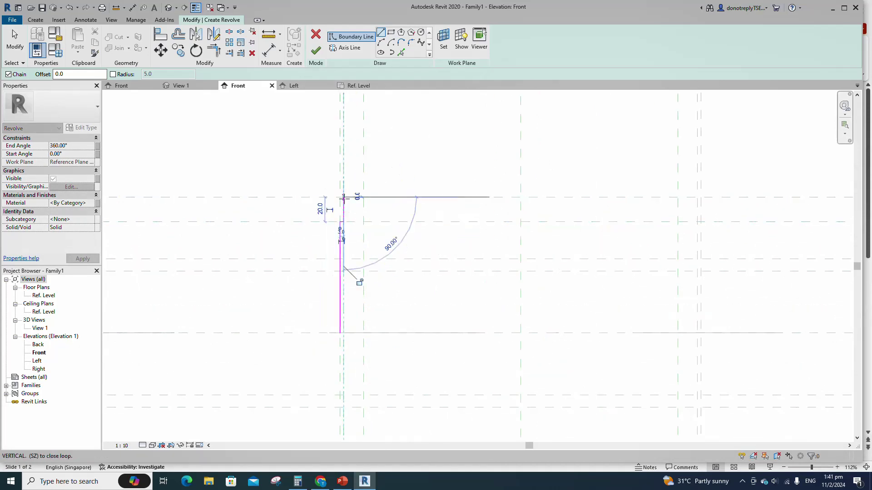
Continue the boundary across the flange rim to the b plane, down to the upper b1 plane and a short way along it.
left_click(363, 197)
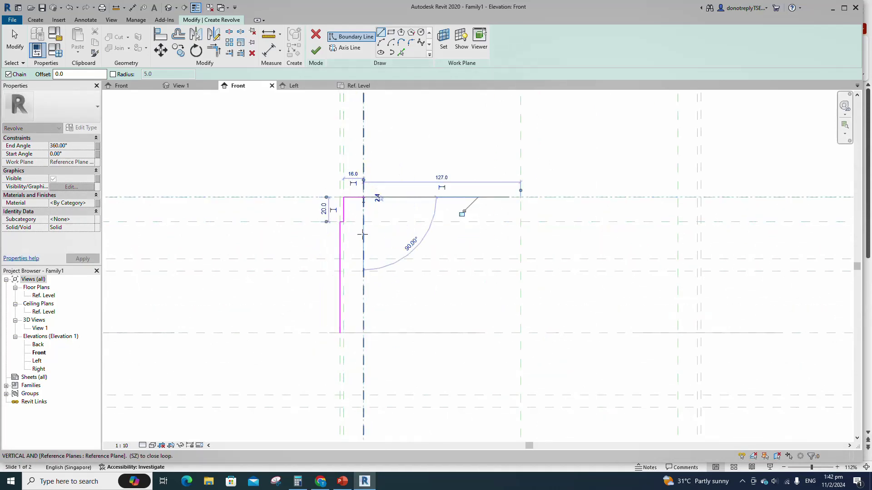
left_click(363, 259)
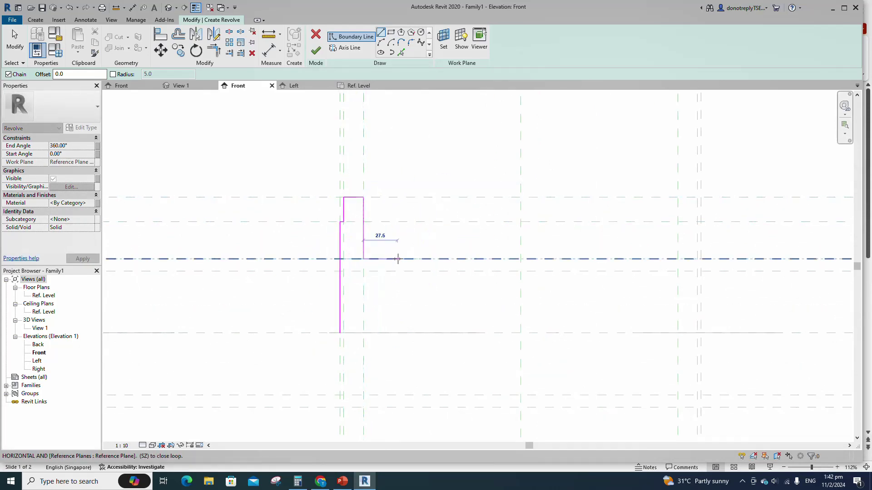
left_click(426, 259)
key("Escape")
scroll(424, 278, "down", 1)
key("Escape")
middle_click_drag(423, 276, 429, 277)
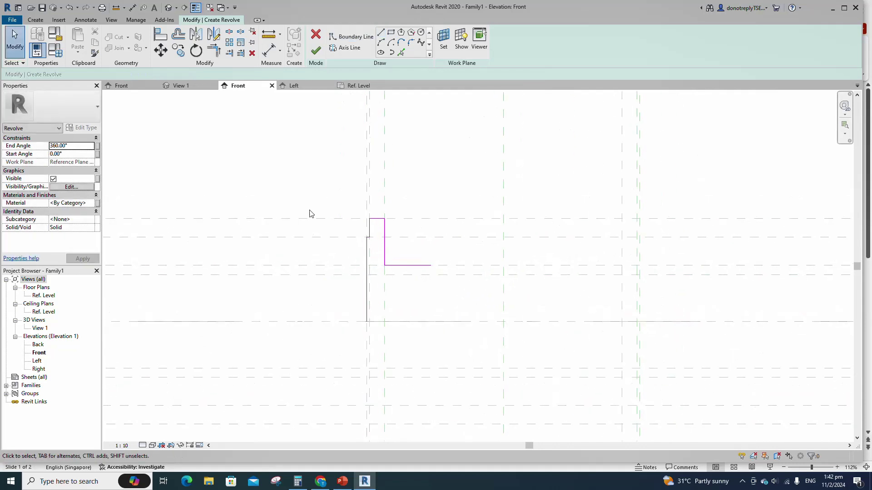
Mirror the left flange profile lines about the vertical centre plane.
left_click_drag(308, 179, 470, 352)
scroll(340, 315, "down", 2)
left_click(199, 37)
left_click(402, 228)
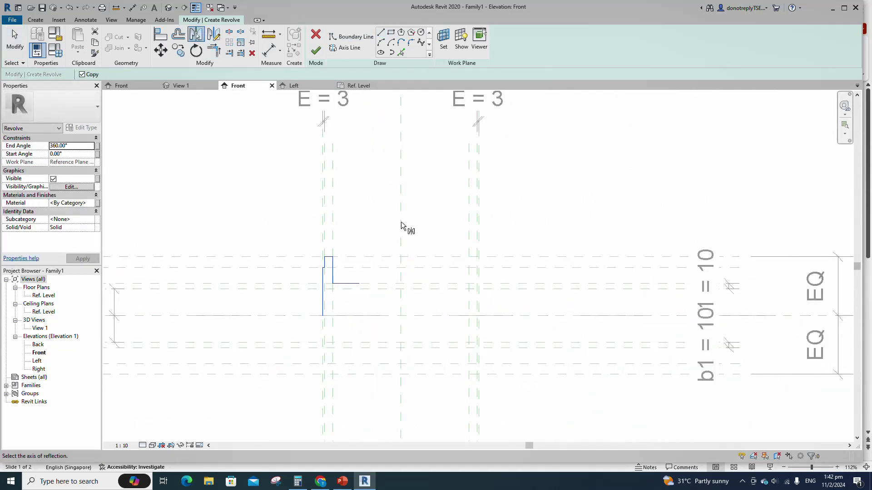
Align and lock the profile lines of both flanges to their matching reference planes.
key("a")
key("l")
scroll(335, 272, "up", 5)
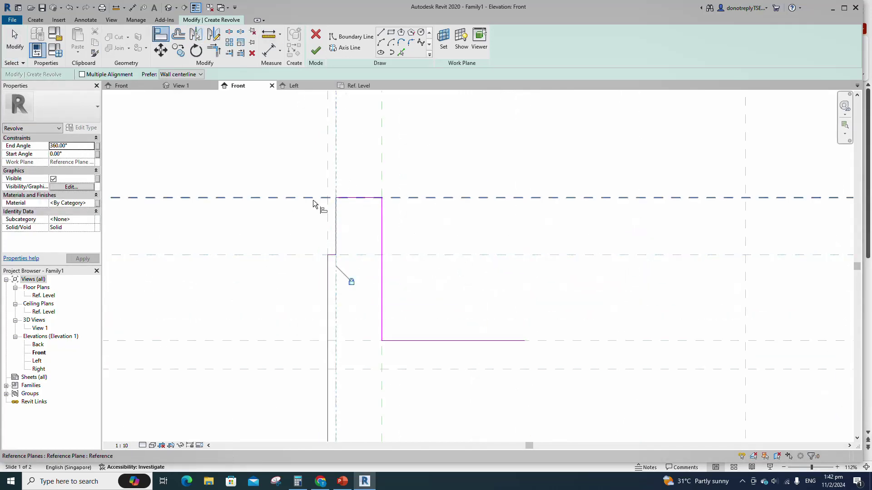
scroll(382, 227, "down", 5)
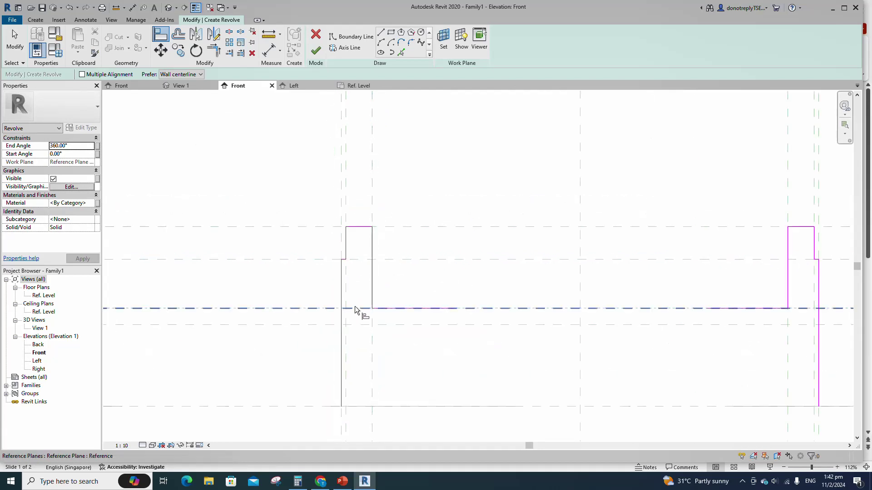
scroll(579, 166, "up", 3)
left_click(576, 333)
left_click(577, 273)
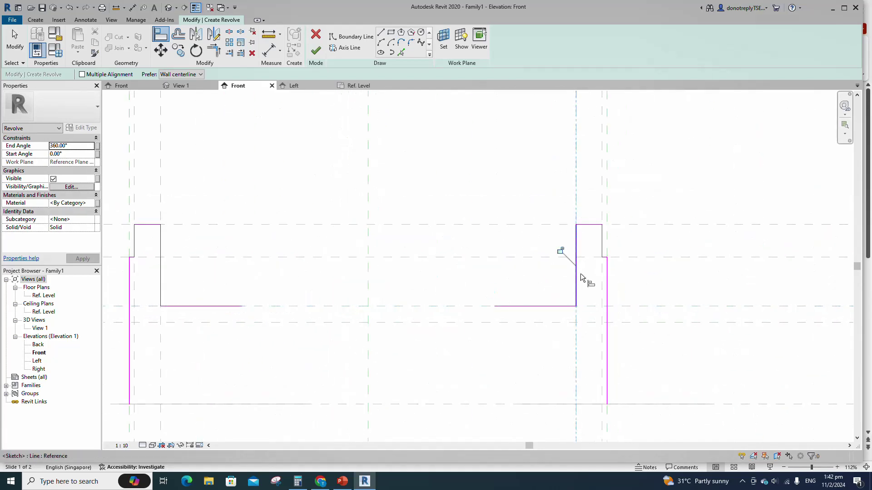
scroll(602, 257, "up", 2)
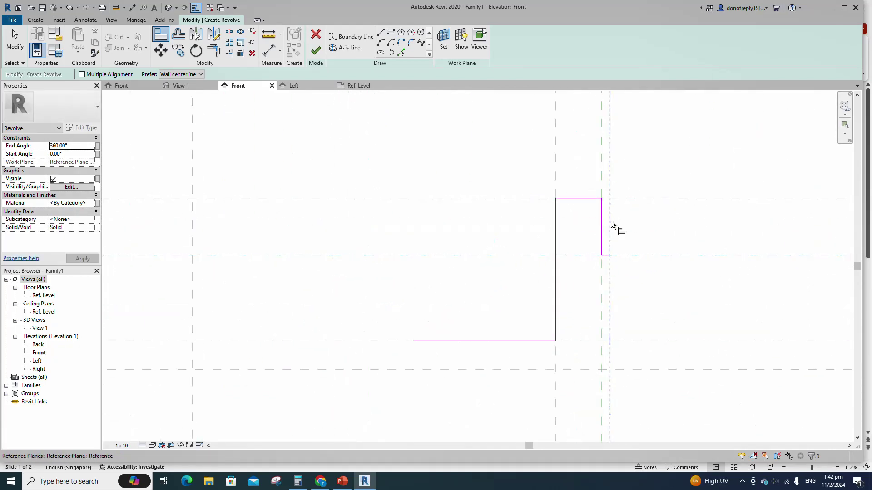
scroll(633, 258, "down", 2)
scroll(541, 253, "down", 2)
key("Escape")
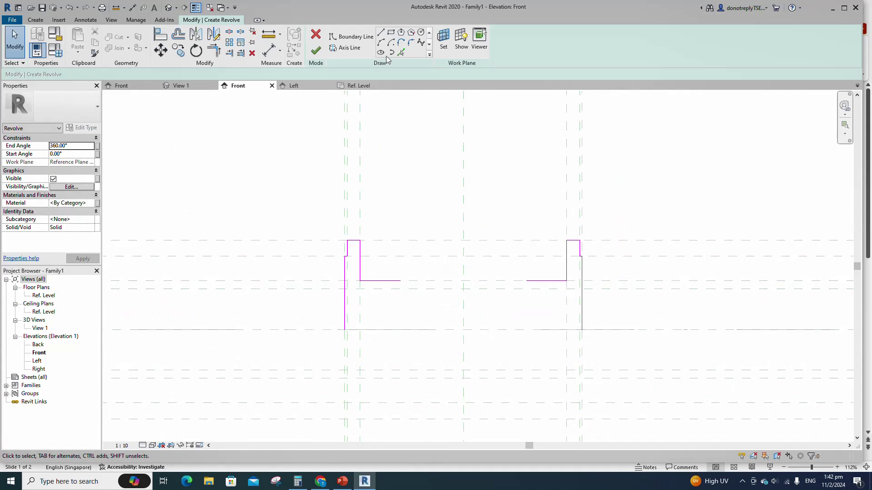
Draw an ellipse centred where the vertical centre plane meets the Ref. Level, reaching up to the D1 plane and sideways to the b plane.
left_click(380, 53)
left_click(463, 329)
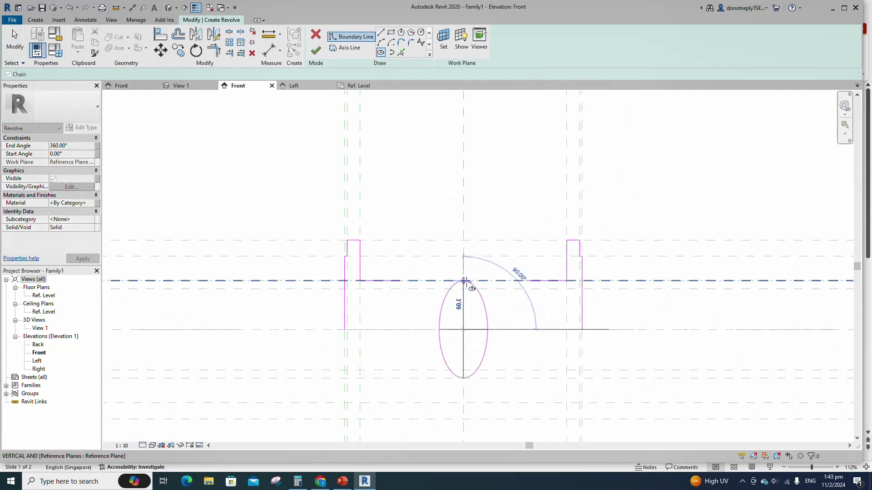
left_click(463, 256)
left_click(566, 329)
key("Escape")
key("Escape")
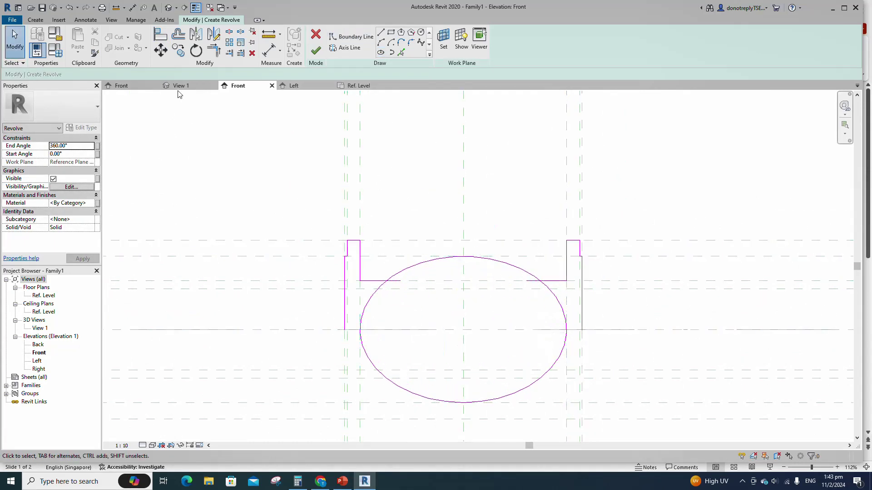
Align and lock the ellipse to the vertical centre plane and to the upper D1 plane.
key("a")
key("l")
key("Escape")
left_click(161, 34)
left_click(464, 231)
left_click(467, 258)
left_click(479, 281)
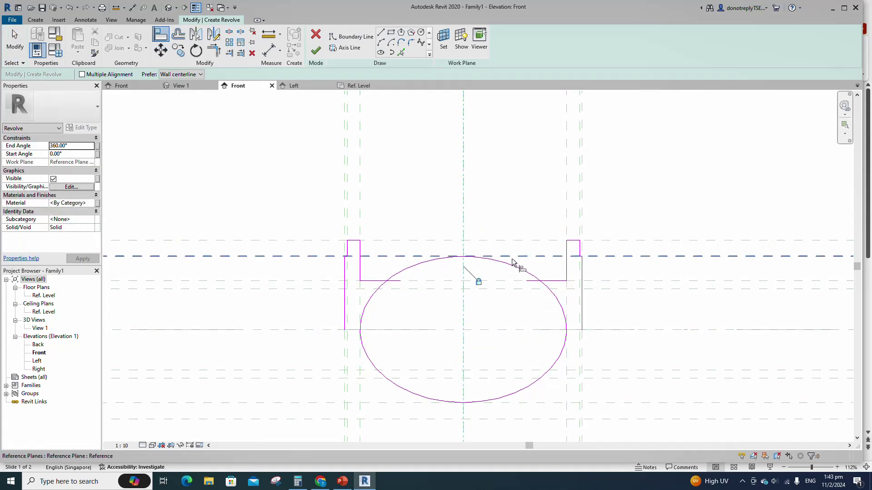
left_click(512, 257)
left_click(464, 257)
left_click(494, 241)
key("Escape")
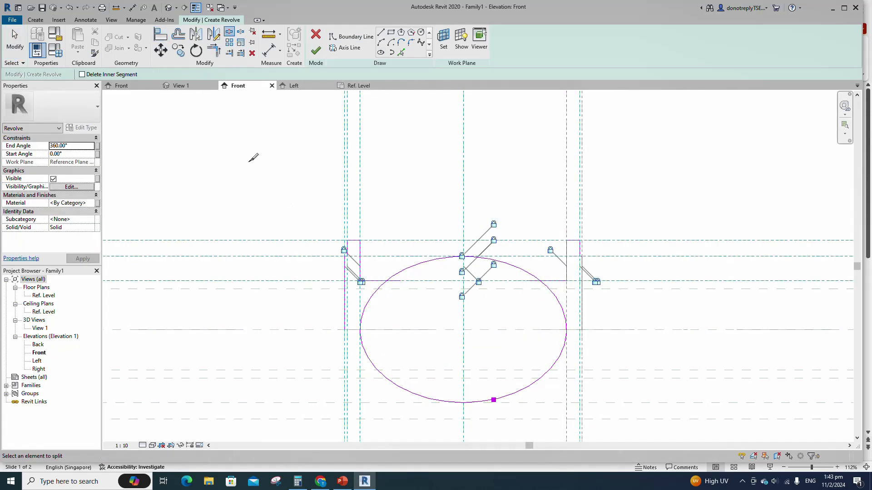
Trim the ellipse against the two neck lines, keeping only the upper arc between them.
key("t")
key("r")
key("Escape")
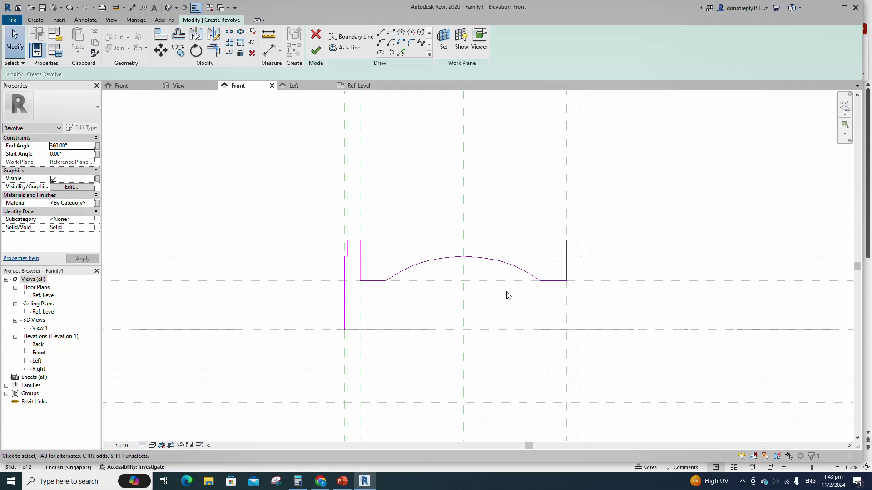
Make the centre mark of the arc visible and align it to the Ref. Level.
left_click(482, 258)
scroll(494, 261, "down", 3)
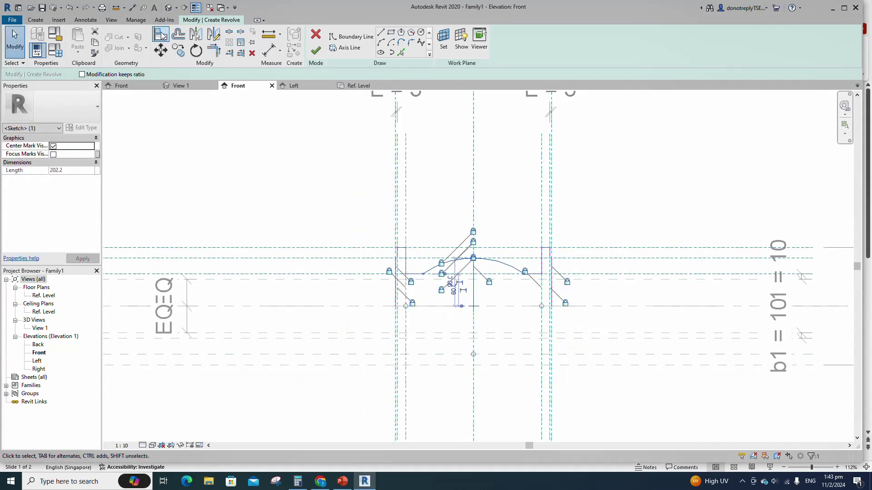
key("a")
key("l")
left_click(463, 305)
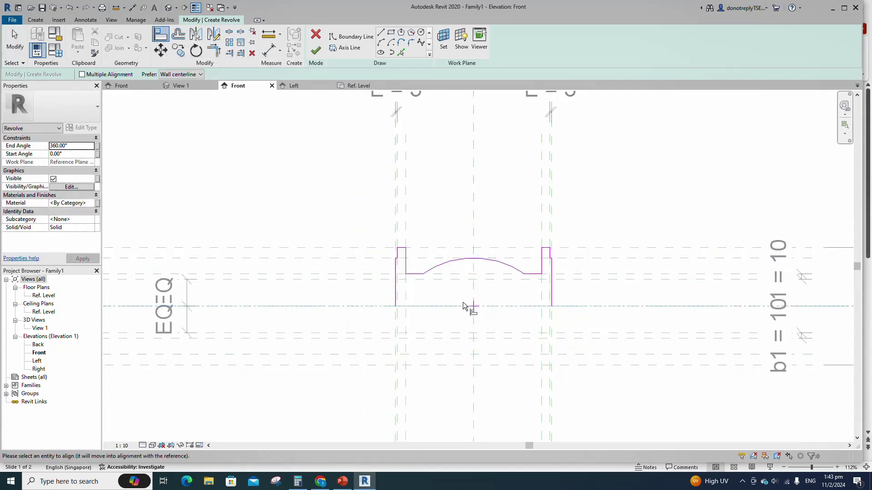
key("Escape")
Make the arc's vertical radius dimension permanent and label it with a new instance parameter named D2.
scroll(482, 310, "up", 1)
left_click(456, 253)
scroll(477, 260, "up", 5)
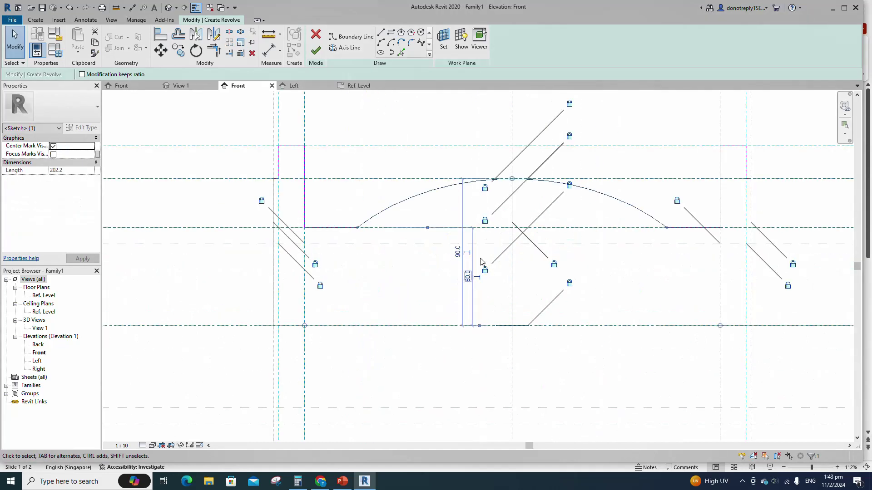
left_click(455, 247)
scroll(475, 284, "down", 5)
key("Escape")
left_click(489, 289)
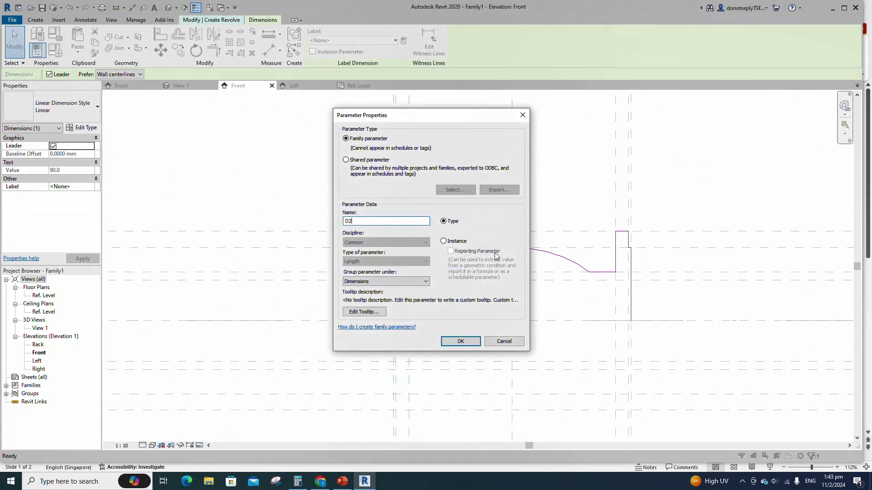
left_click(448, 241)
left_click(461, 343)
scroll(615, 243, "down", 3)
left_click(595, 222)
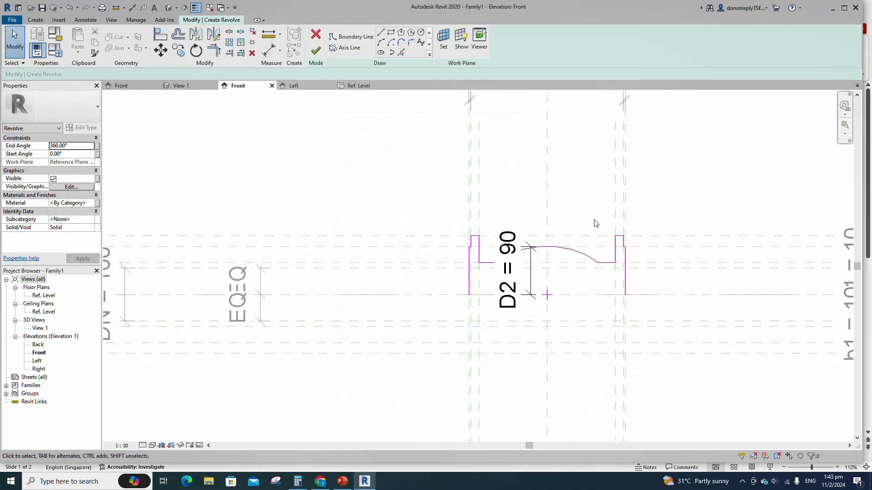
scroll(427, 273, "down", 2)
scroll(427, 276, "down", 1)
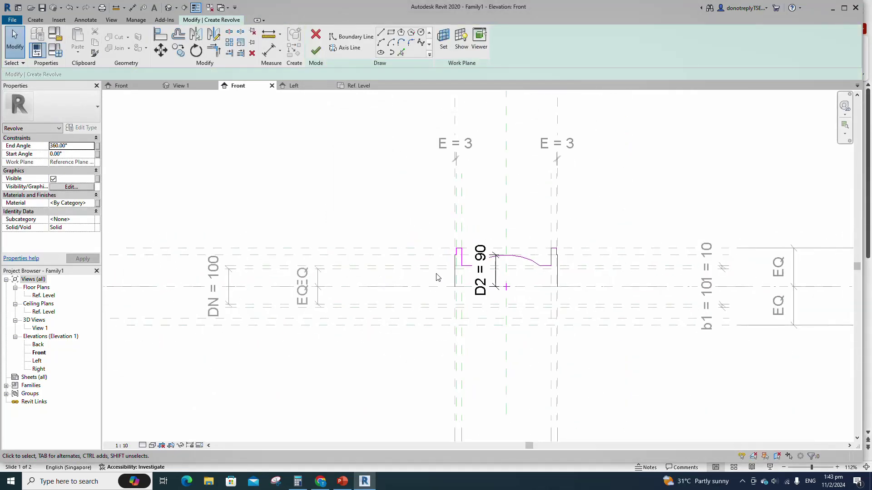
Give parameter D2 the formula D1/2 in the family types.
left_click(55, 46)
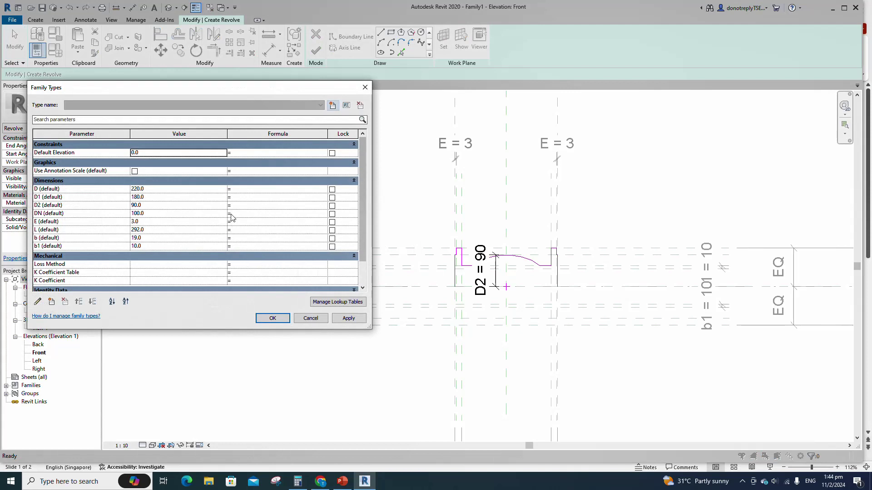
type("D1/2")
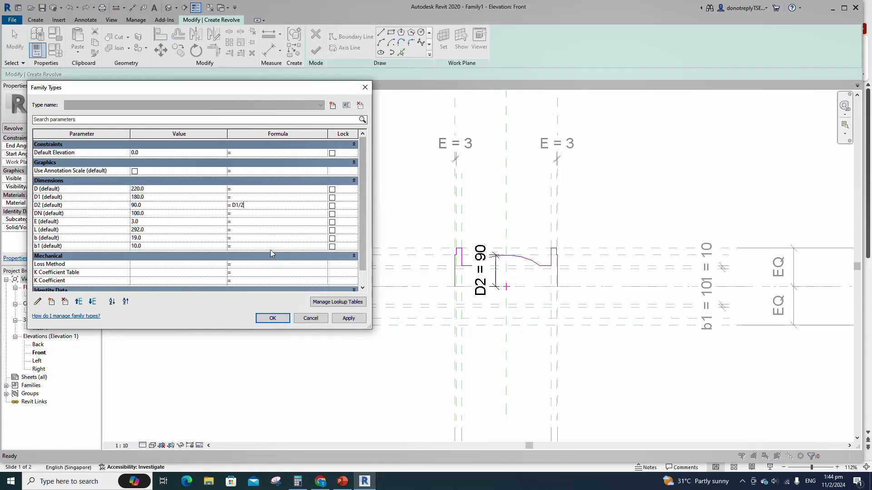
left_click(273, 318)
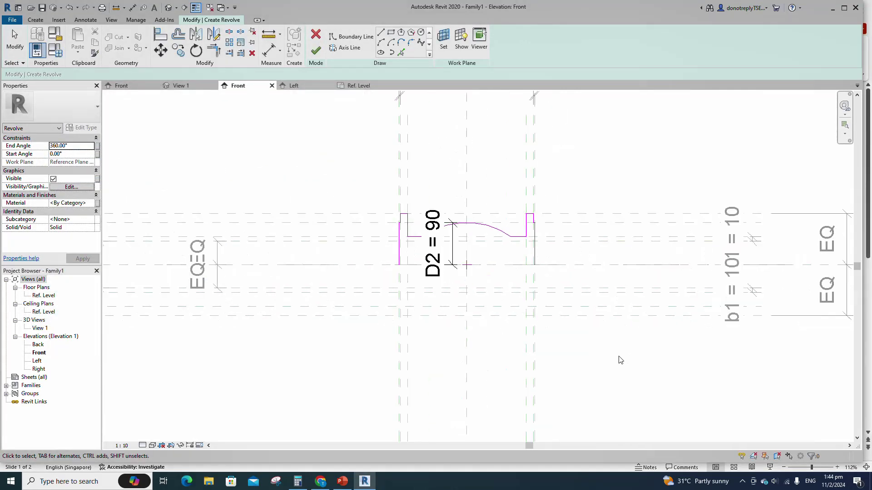
Close the revolve boundary with a line along the Ref. Level between the lower ends of the two flanges.
left_click(375, 35)
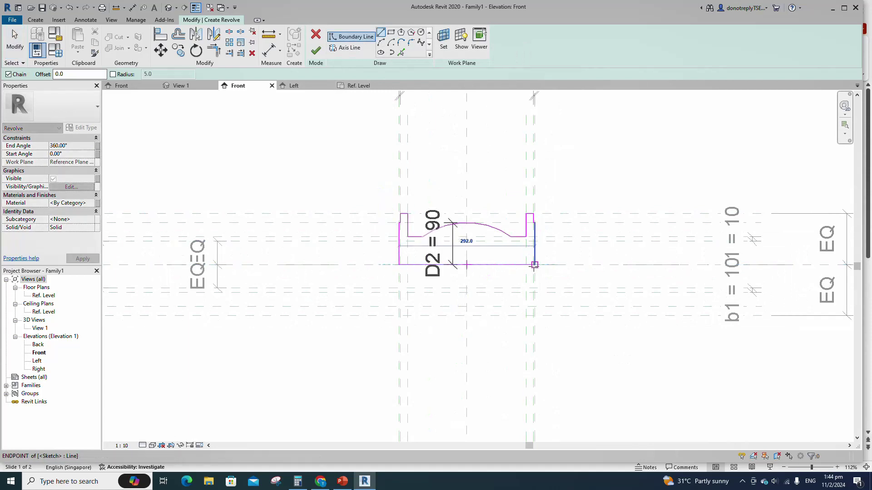
scroll(541, 301, "up", 1)
scroll(438, 286, "down", 2)
key("Escape")
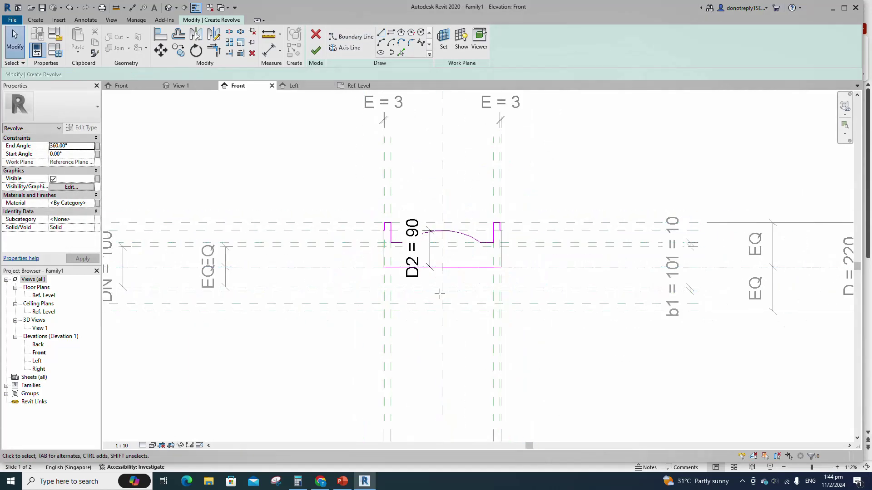
Use the Ref. Level as the axis line and finish the revolve.
left_click(348, 48)
left_click(401, 52)
left_click(583, 268)
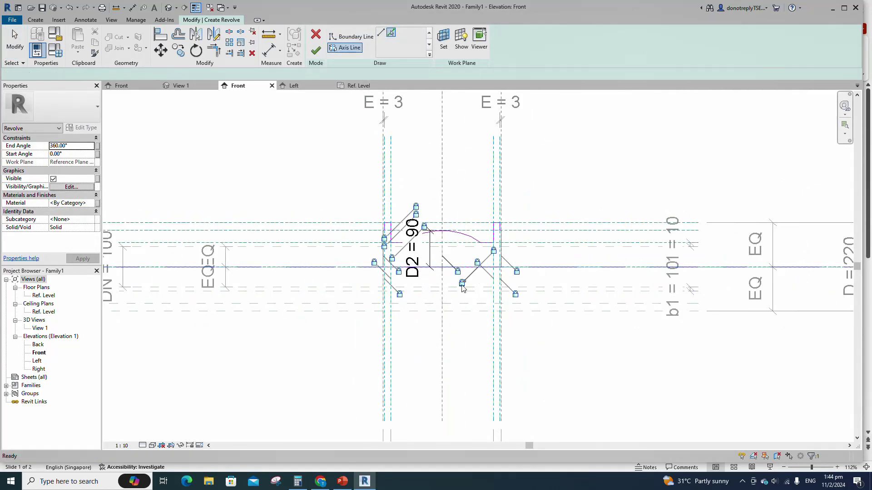
left_click(317, 50)
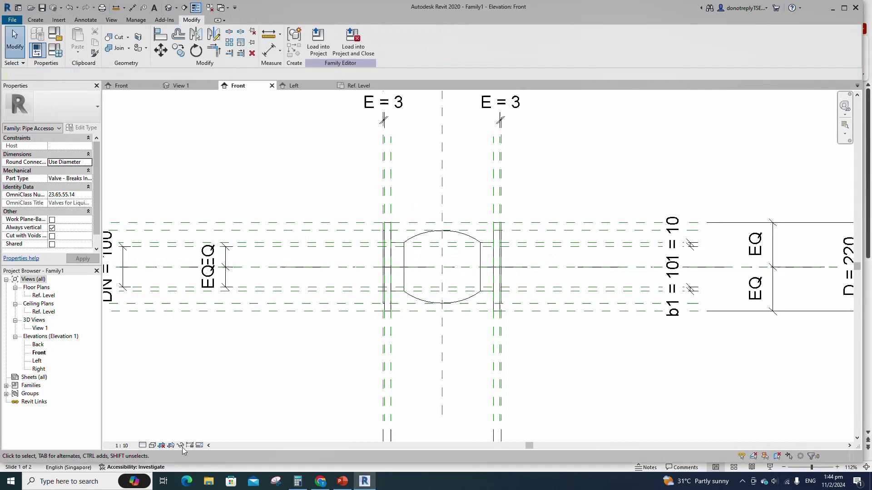
Change the front view's detail level to Fine and its visual style to Shaded.
left_click(143, 446)
left_click(152, 446)
left_click(172, 407)
scroll(451, 321, "up", 2)
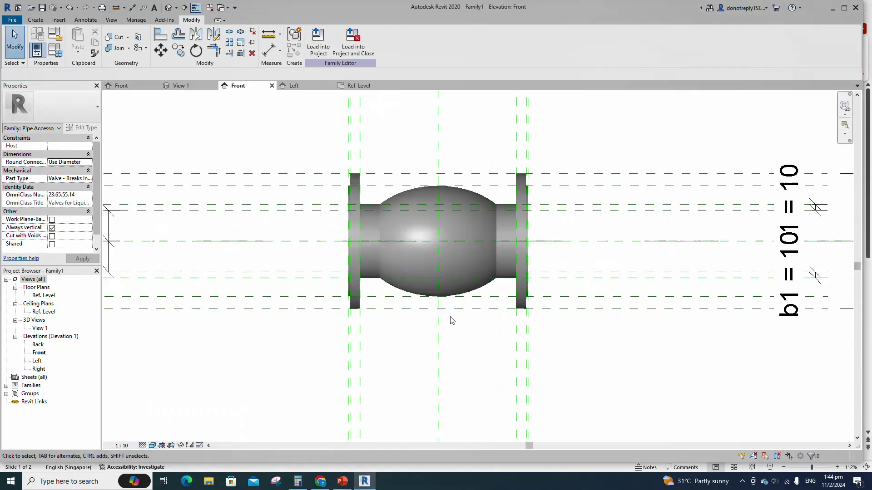
scroll(462, 357, "down", 2)
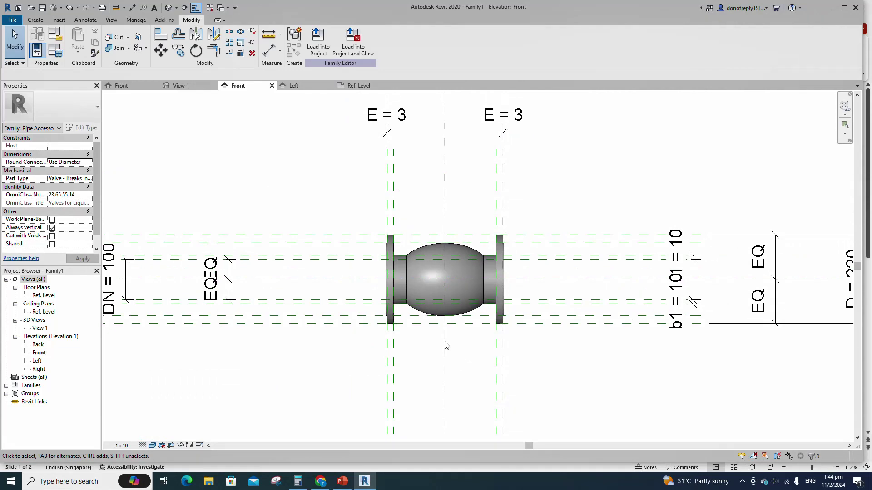
Associate the valve body's material with a new type parameter named Material.
left_click(425, 313)
left_click(97, 203)
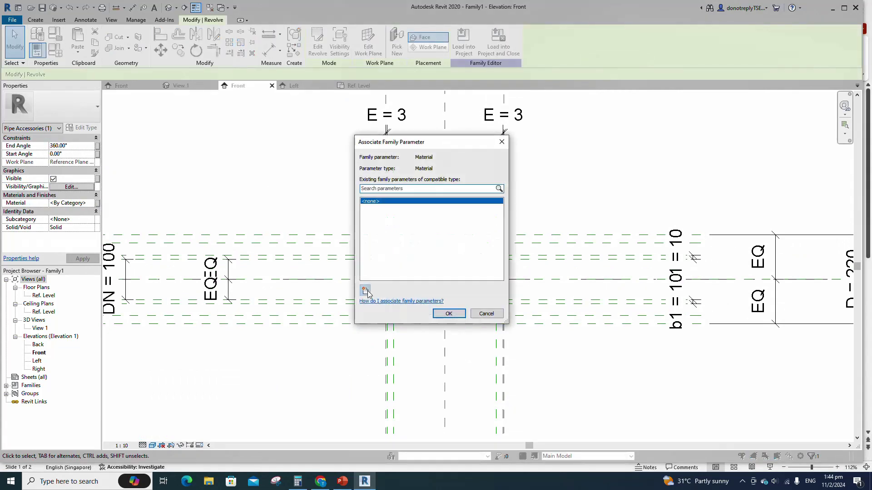
left_click(365, 290)
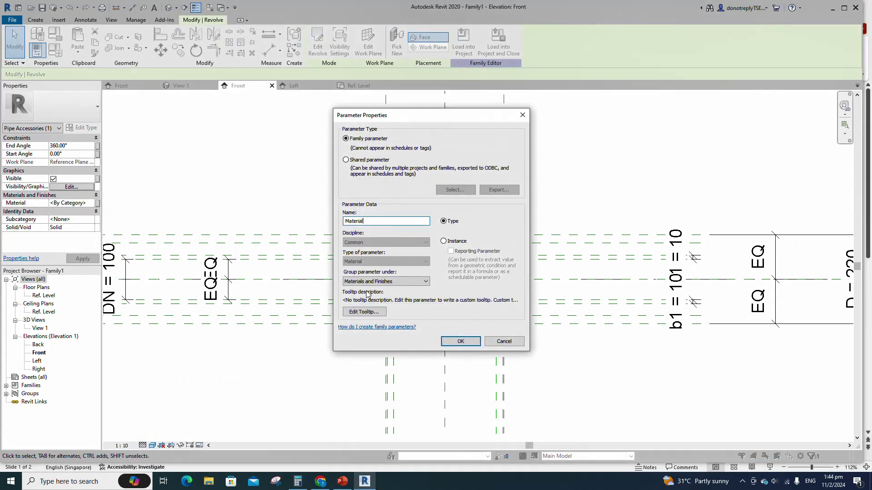
left_click(461, 341)
left_click(445, 313)
left_click(466, 296)
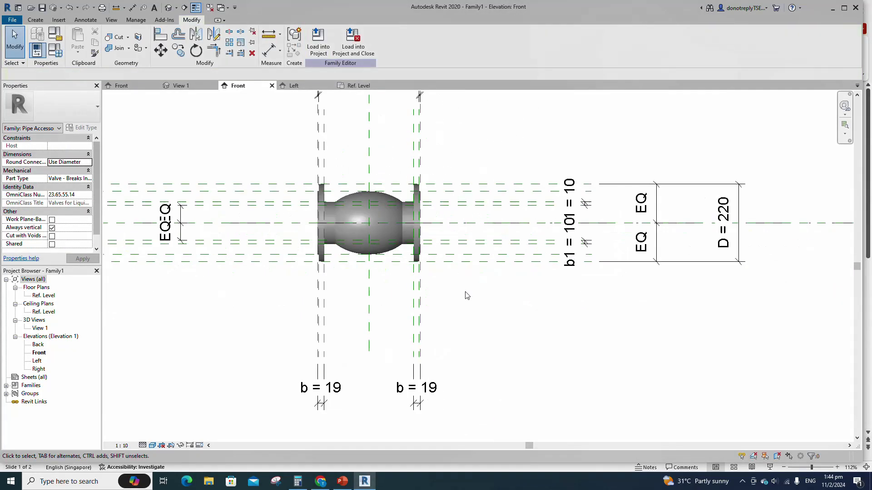
Place a vertical reference plane offset 19 mm to the left of the Center (Left/Right) plane.
scroll(481, 326, "down", 2)
left_click(399, 309)
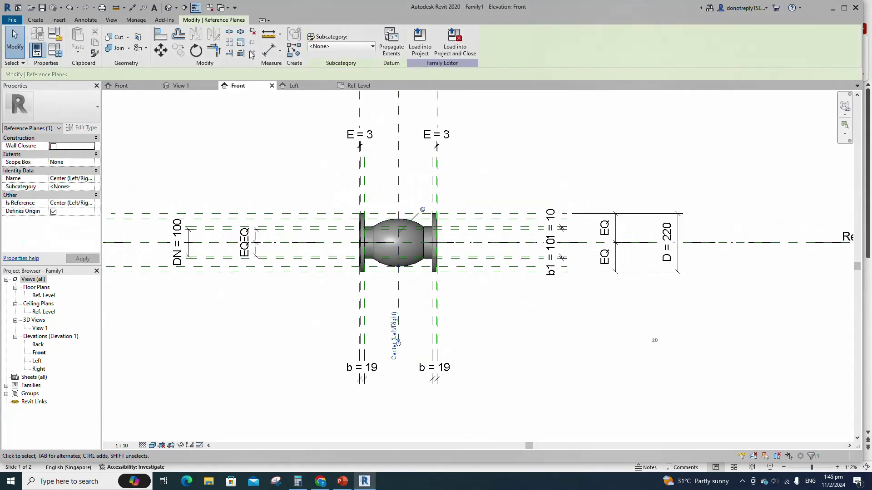
type("rp")
type("19")
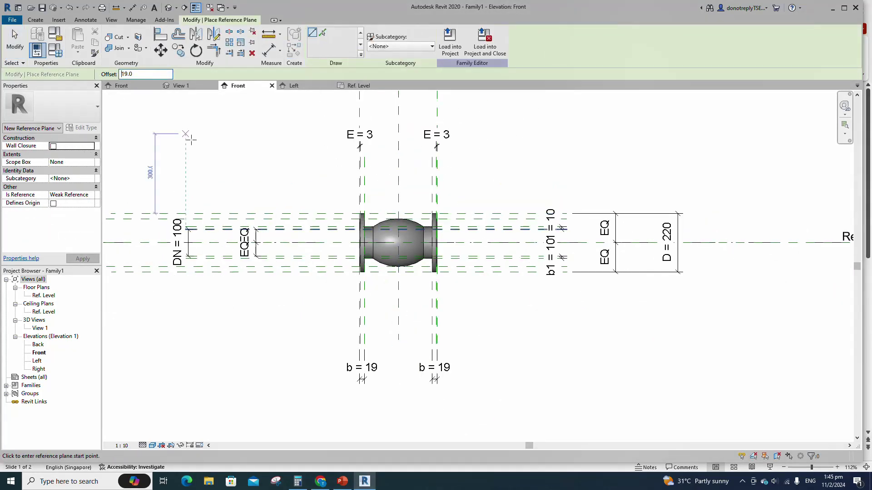
left_click(398, 129)
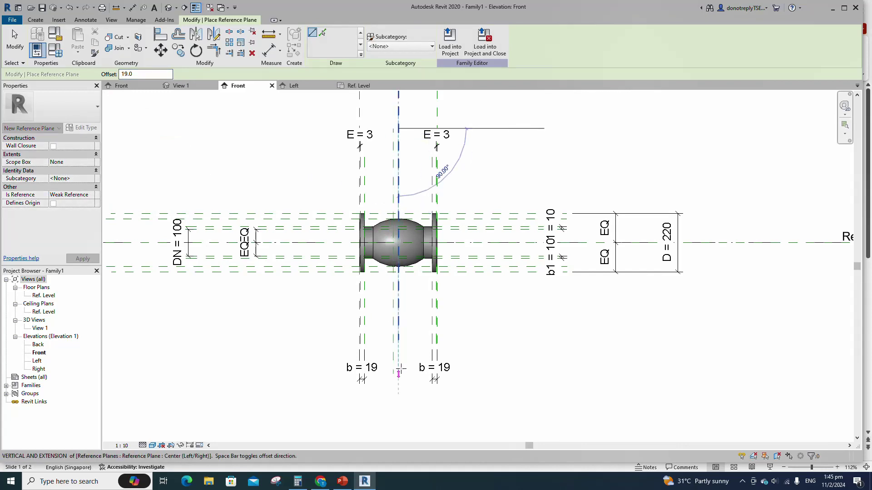
left_click(399, 361)
Dimension the distance between the new vertical plane and the centre plane, in line with the flange thickness dimensions.
key("d")
key("i")
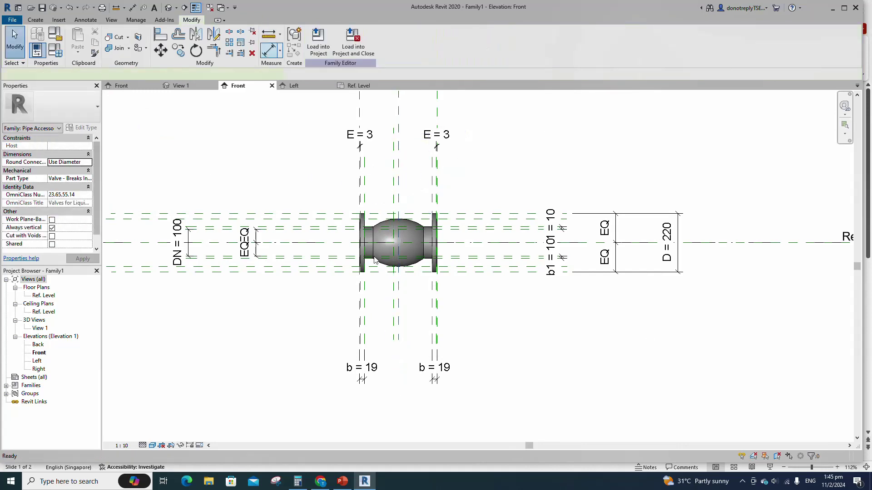
scroll(402, 334, "up", 2)
left_click(386, 315)
left_click(395, 329)
left_click(393, 403)
key("Escape")
key("Escape")
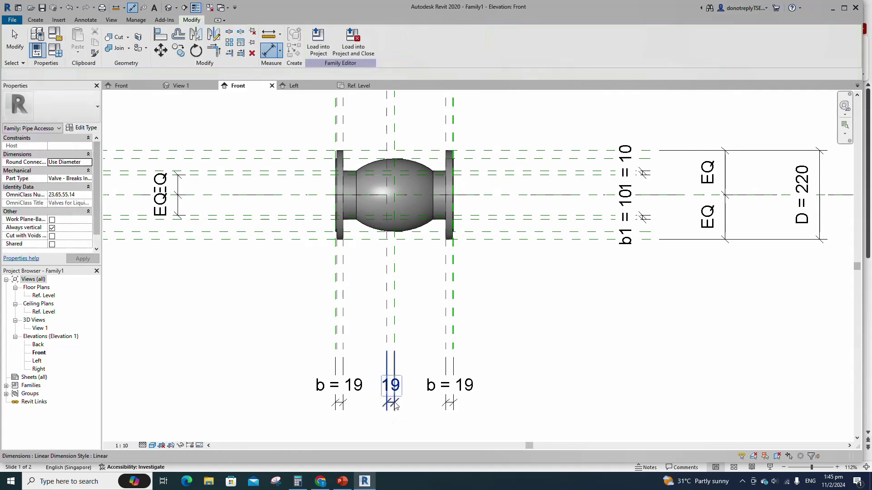
Label the middle 19 mm dimension with the existing parameter b.
left_click(394, 401)
left_click(91, 187)
left_click(61, 205)
left_click(583, 340)
scroll(557, 335, "down", 3)
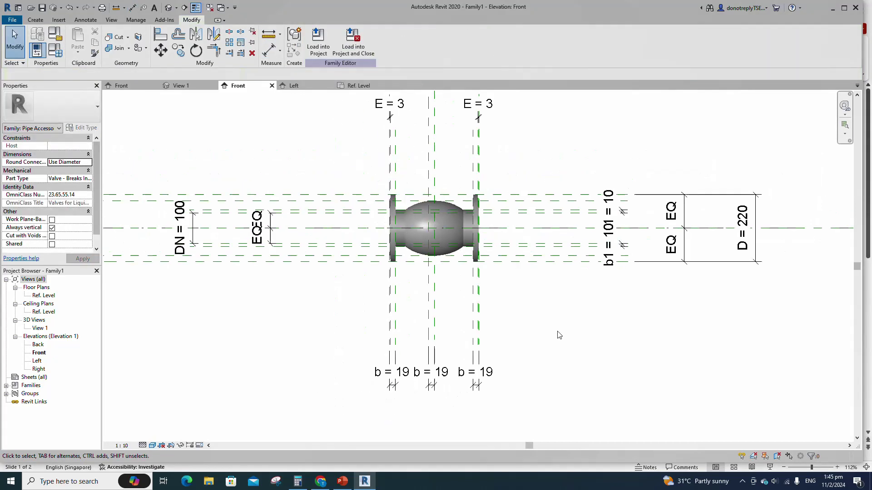
Place a vertical reference plane 87 mm to the left of the offset middle plane and dimension the distance between them.
key("r")
key("p")
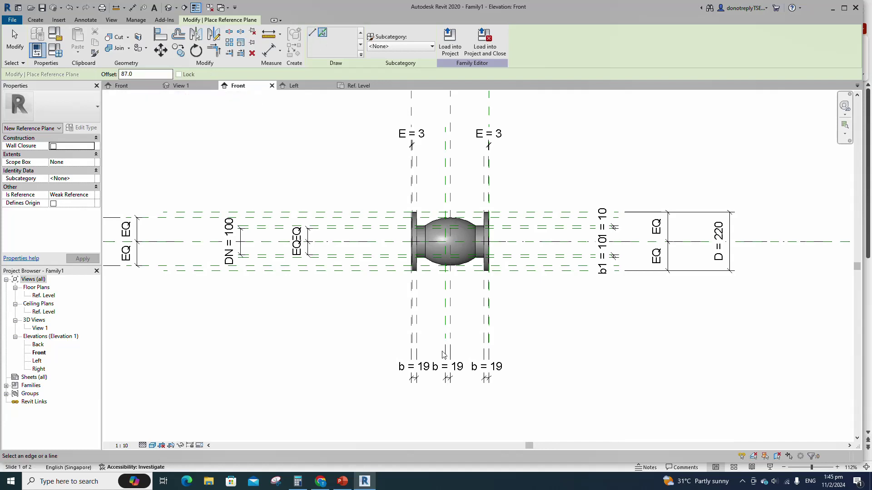
left_click(448, 327)
left_click(271, 50)
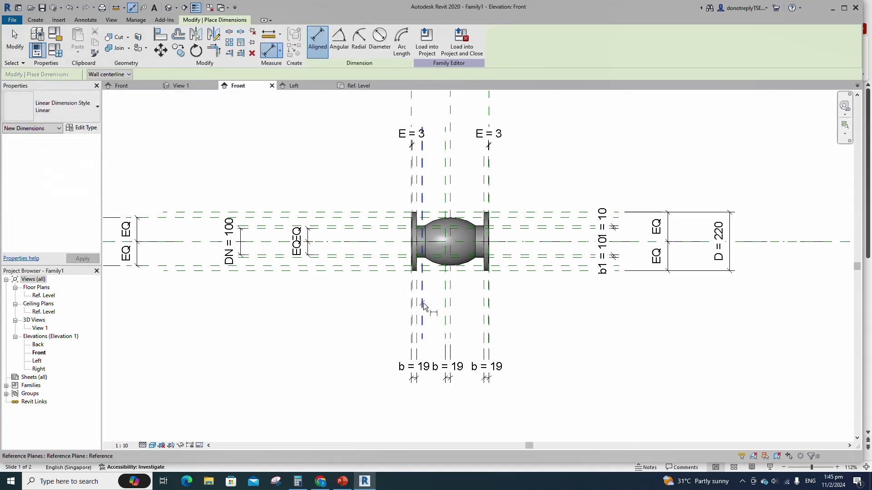
left_click(422, 336)
key("Escape")
Label the 87 mm dimension with a new instance parameter D3 and give it the formula D2-E.
left_click(434, 335)
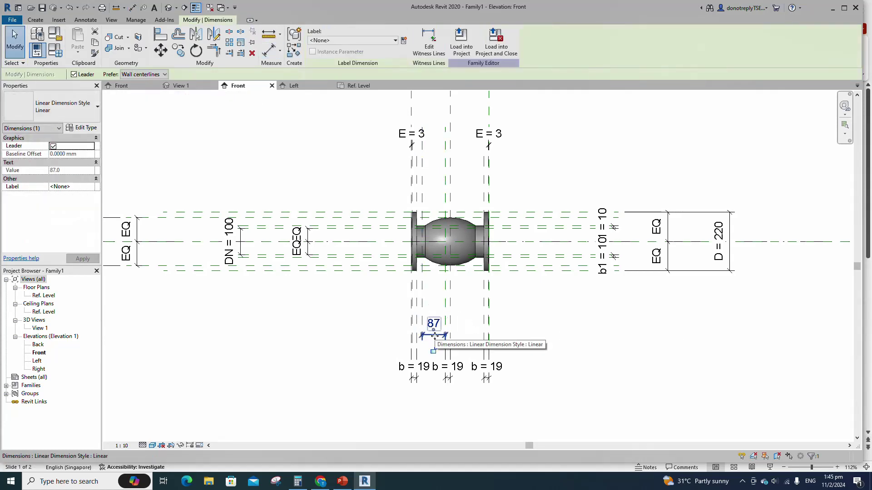
left_click(403, 40)
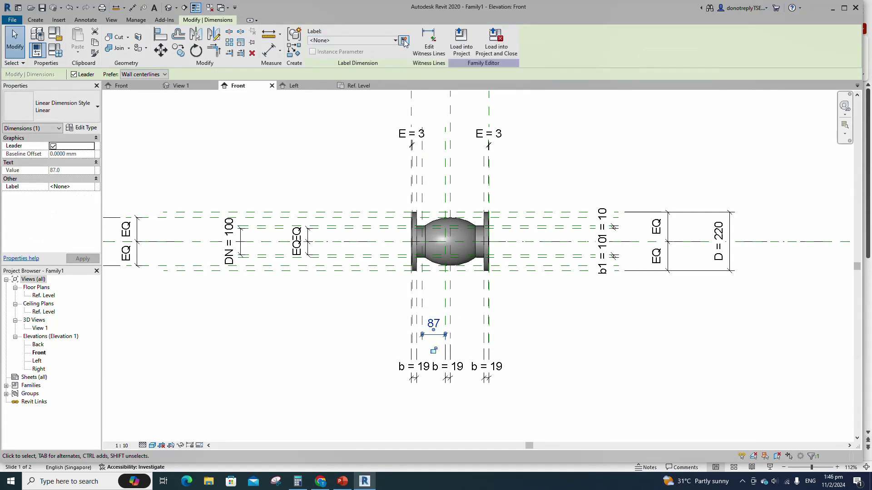
type("D3")
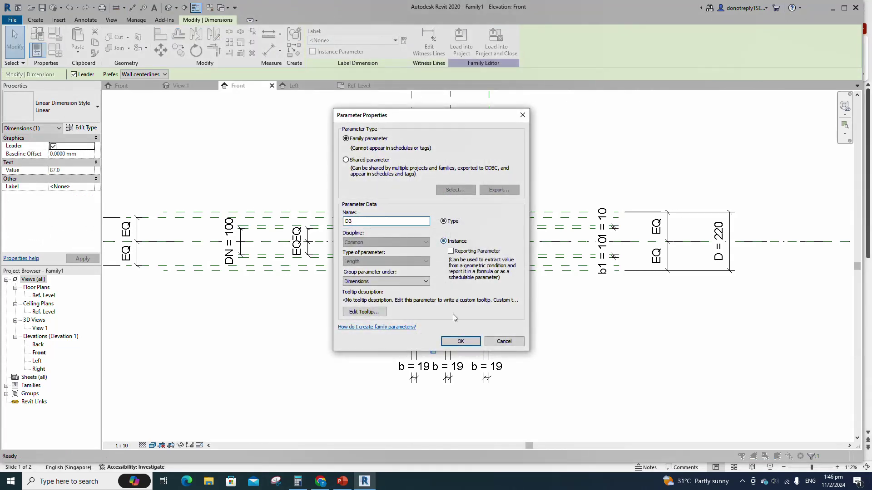
left_click(461, 341)
left_click(52, 55)
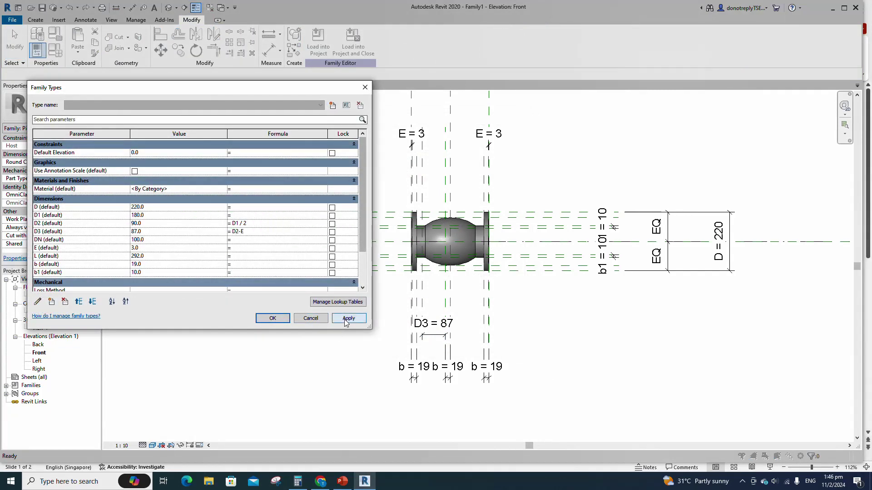
left_click(273, 319)
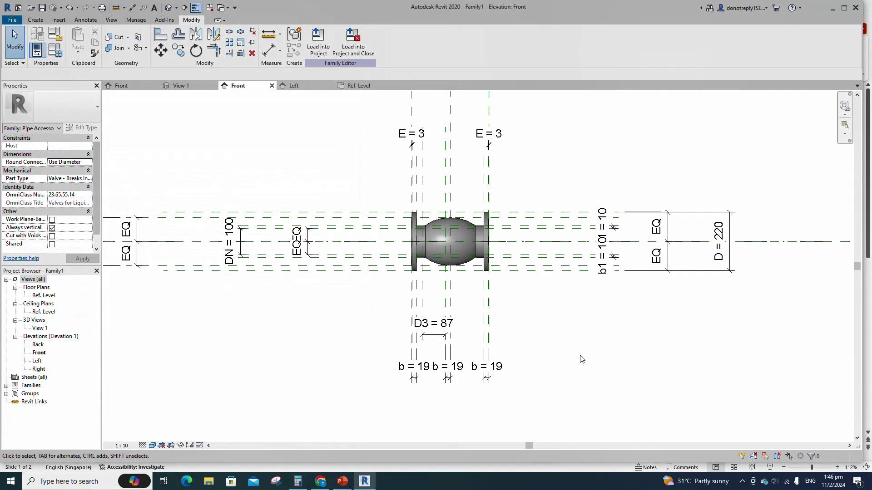
Start a new Revolve and sketch an 87 by 90 mm rectangular boundary between the D3 planes, up from the horizontal centreline.
scroll(611, 321, "up", 1)
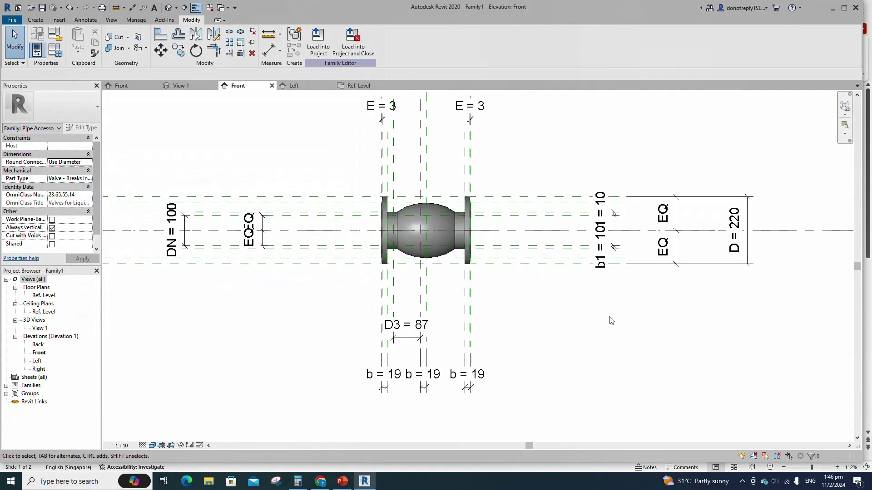
left_click(36, 20)
left_click(120, 44)
left_click(390, 32)
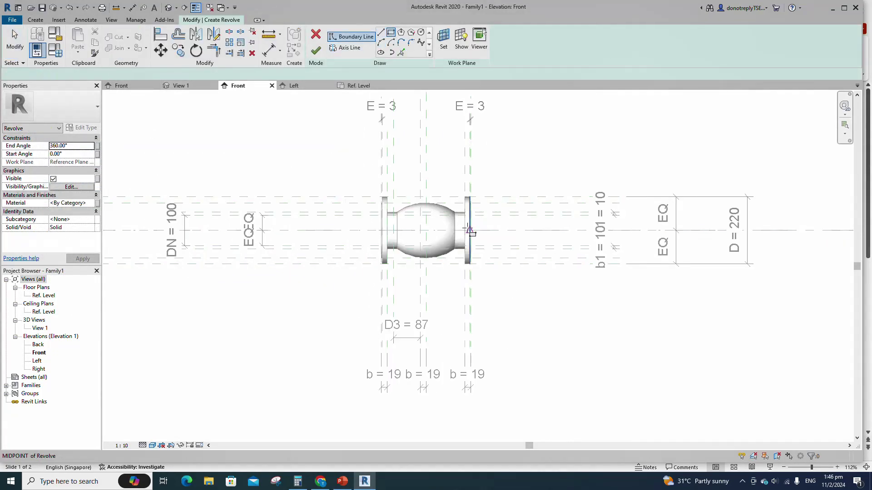
scroll(453, 229, "up", 3)
left_click(316, 169)
left_click(376, 232)
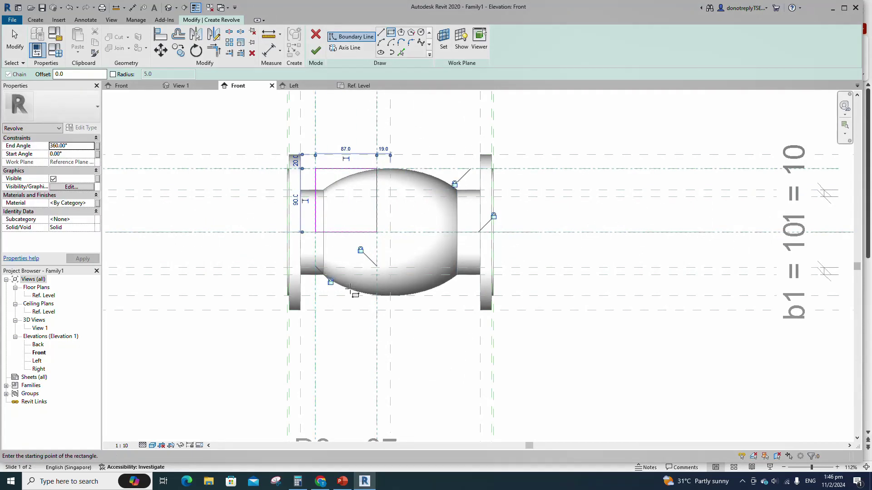
Round the upper-left corner of the rectangular boundary with a 5 mm fillet arc.
left_click(411, 43)
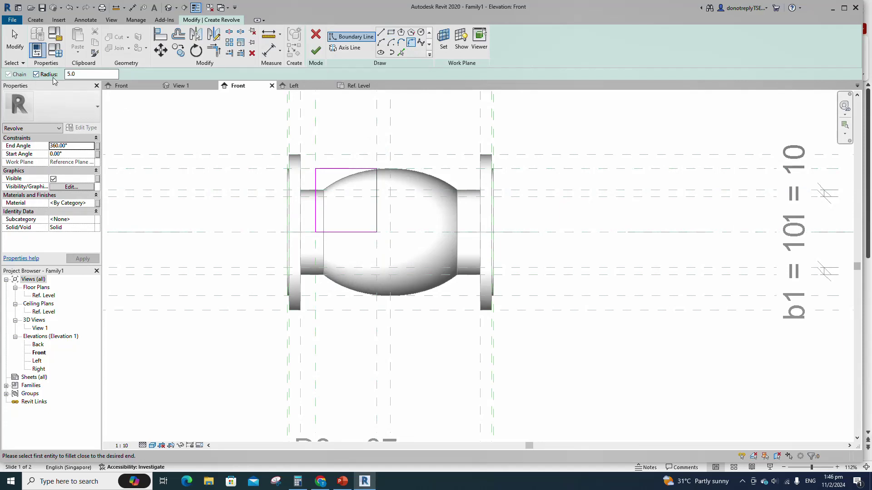
left_click(315, 180)
left_click(325, 169)
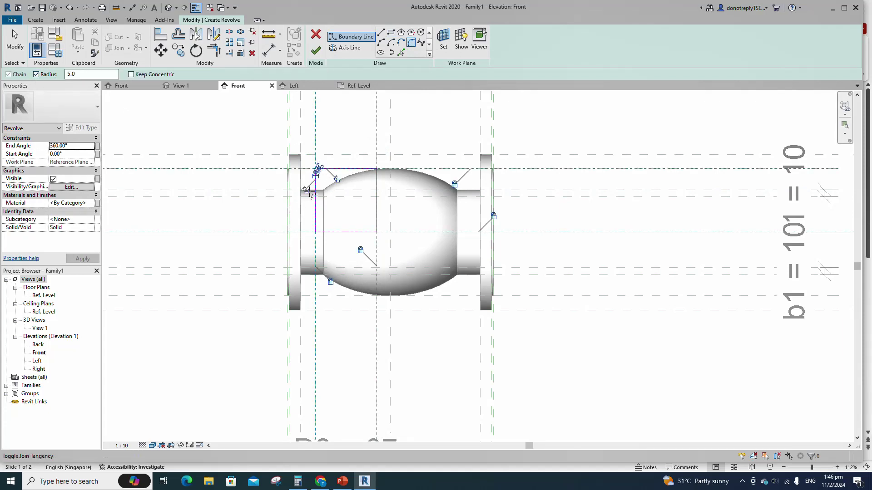
Set the revolve axis on the offset middle plane along the rectangle's right edge and finish the revolve.
scroll(315, 238, "down", 2)
scroll(315, 237, "down", 1)
left_click(349, 47)
left_click(402, 53)
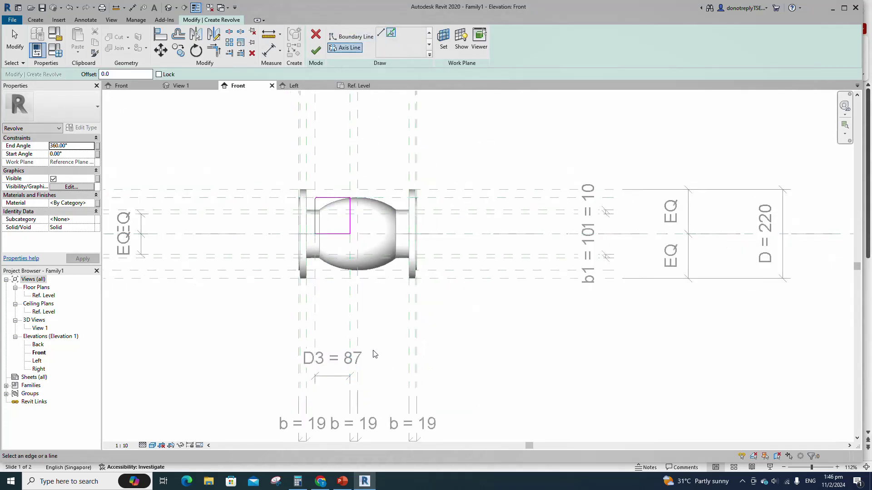
left_click(350, 320)
left_click(315, 50)
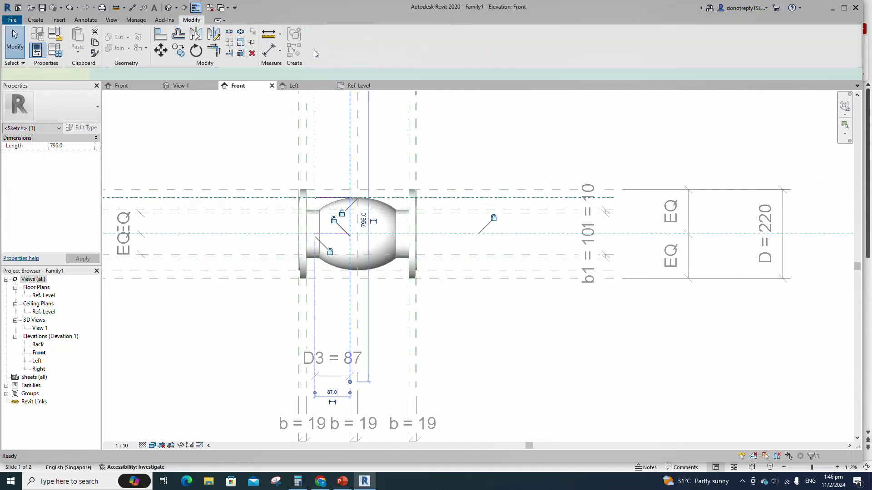
left_click(510, 162)
Join the valve body geometry with the new revolved bonnet.
scroll(489, 311, "up", 1)
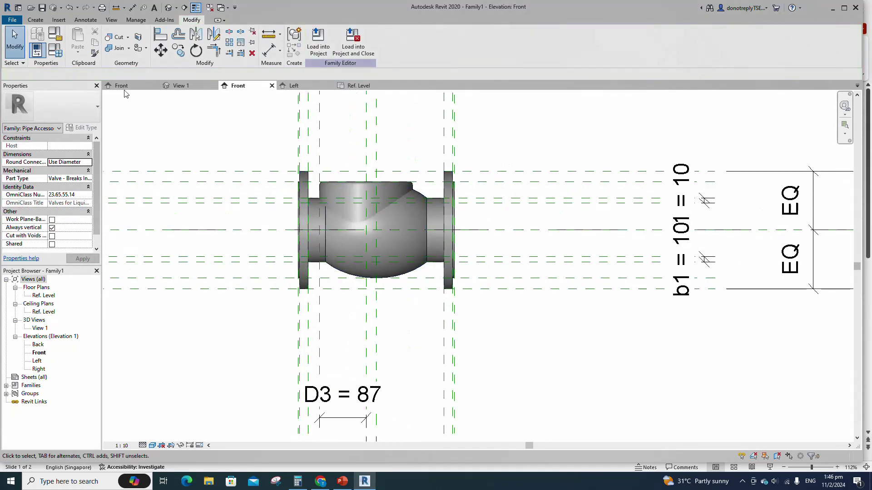
left_click(119, 47)
left_click(399, 268)
left_click(364, 191)
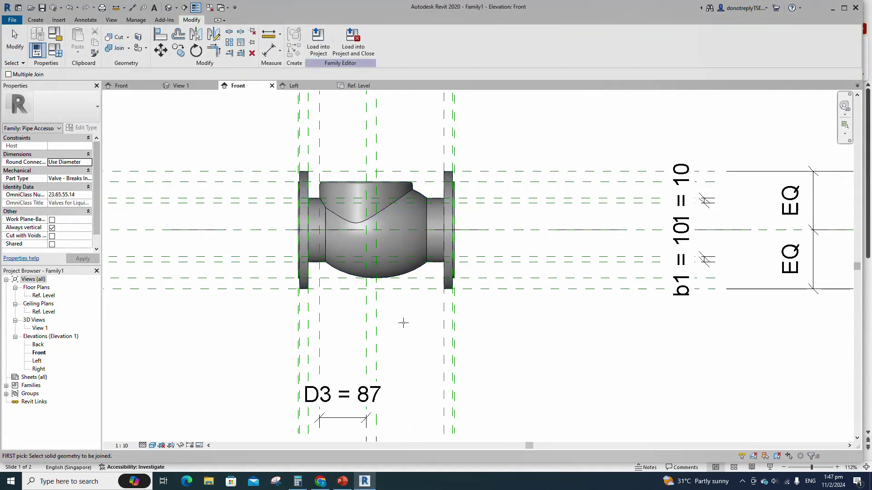
scroll(403, 323, "down", 1)
key("Escape")
key("Escape")
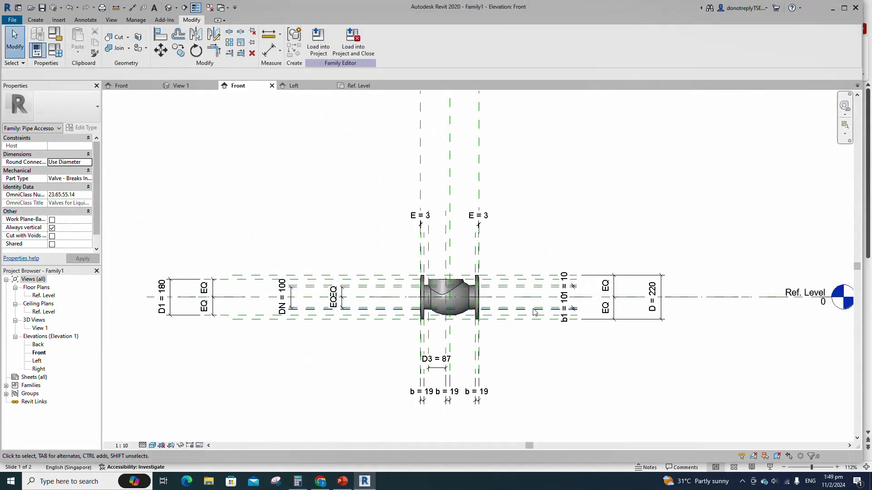
Place a vertical reference plane offset 90 mm to the left of the Center (Left/Right) plane.
type("rp")
type("9")
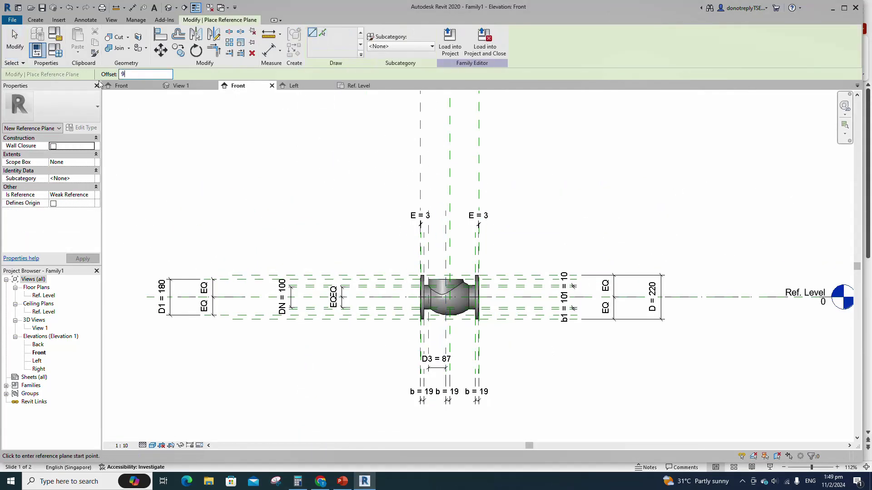
type("0")
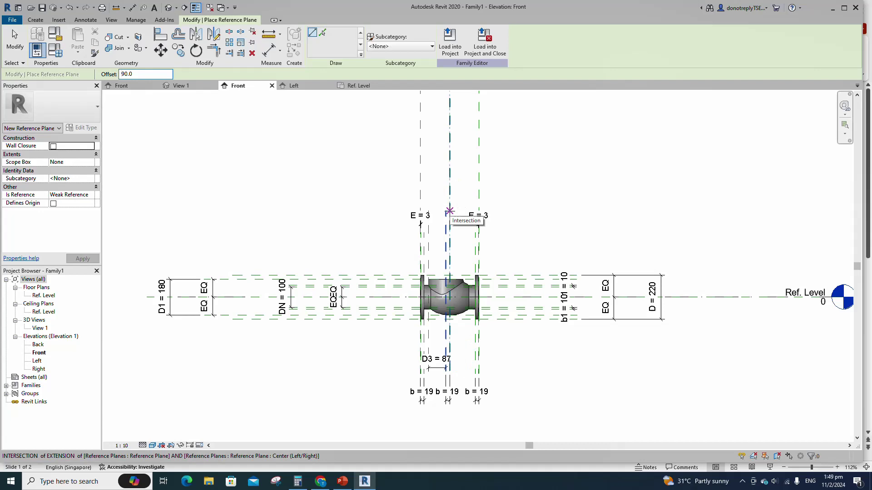
left_click(449, 211)
Dimension the distance between the new vertical plane and the centre plane, below the flange thickness dimensions.
left_click(269, 49)
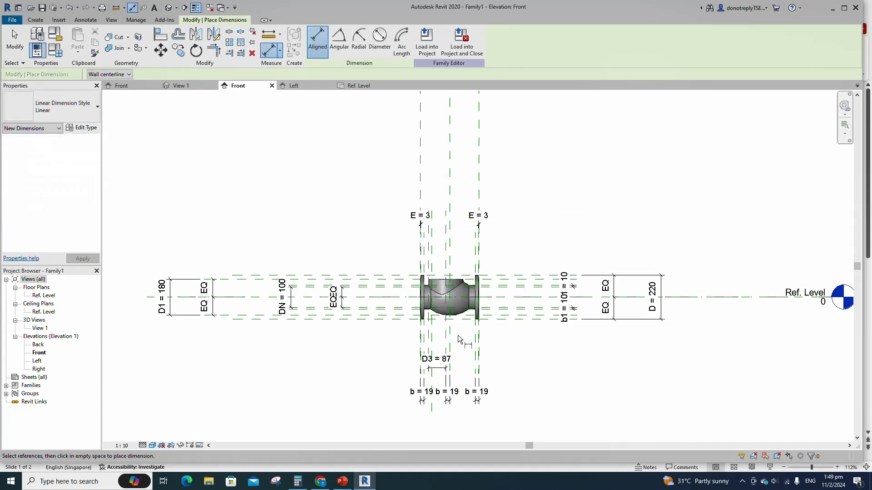
scroll(454, 342, "up", 2)
left_click(444, 322)
left_click(409, 319)
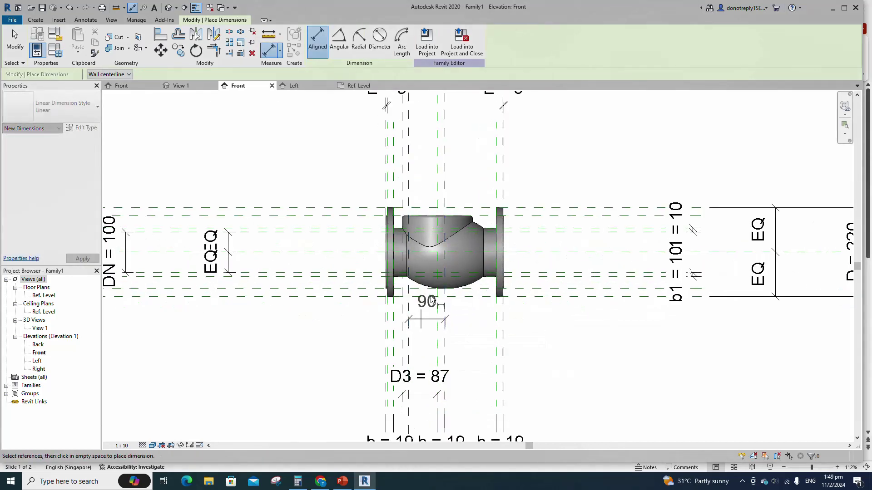
scroll(441, 312, "down", 1)
middle_click_drag(441, 402, 442, 323)
left_click(439, 376)
key("Escape")
Label the 90 mm dimension with the existing parameter D2.
scroll(495, 395, "down", 1)
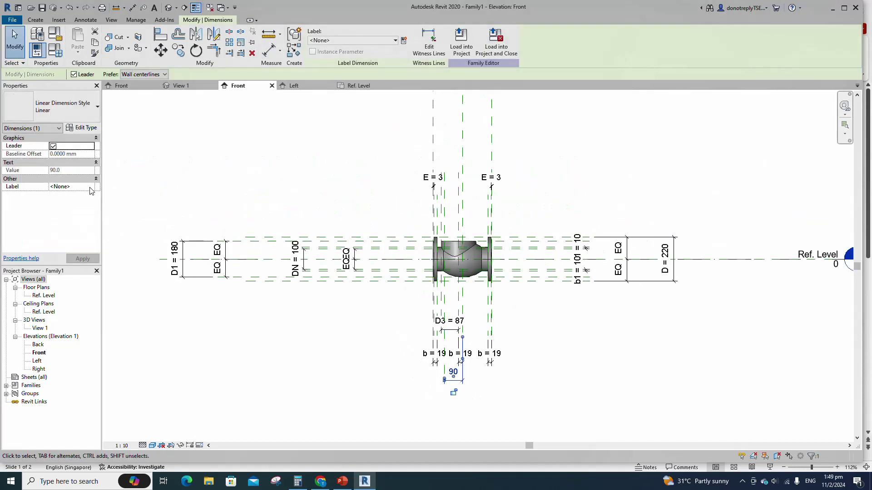
left_click(91, 187)
left_click(59, 229)
left_click(493, 377)
scroll(544, 218, "up", 1)
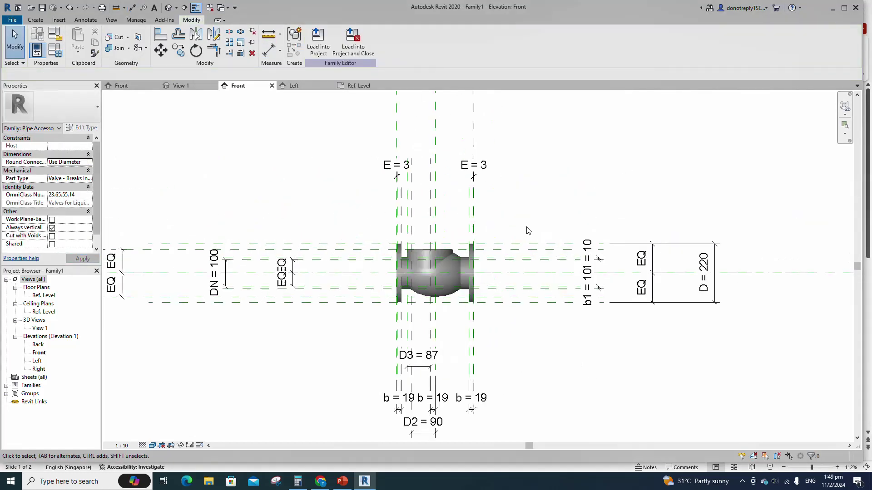
Place two vertical reference planes offset 64 mm inward from the inner face planes of both flanges.
key("r")
key("p")
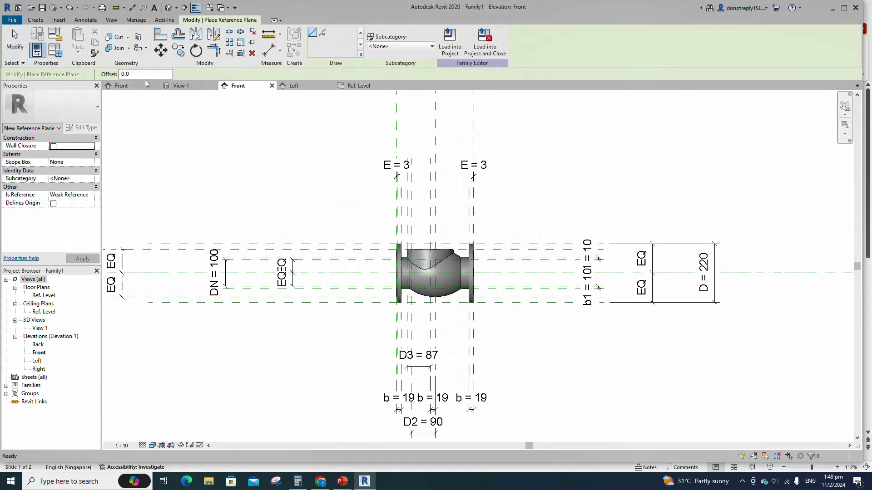
left_click(324, 35)
scroll(407, 205, "up", 3)
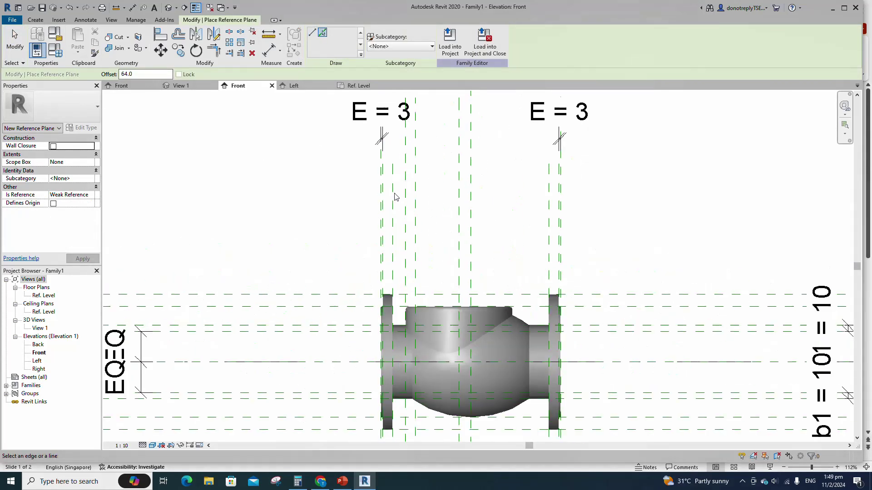
left_click(391, 196)
left_click(548, 197)
Dimension the left flange's inner plane, the left 64 mm offset plane and the centre plane in one string and make the segments equal.
key("d")
key("i")
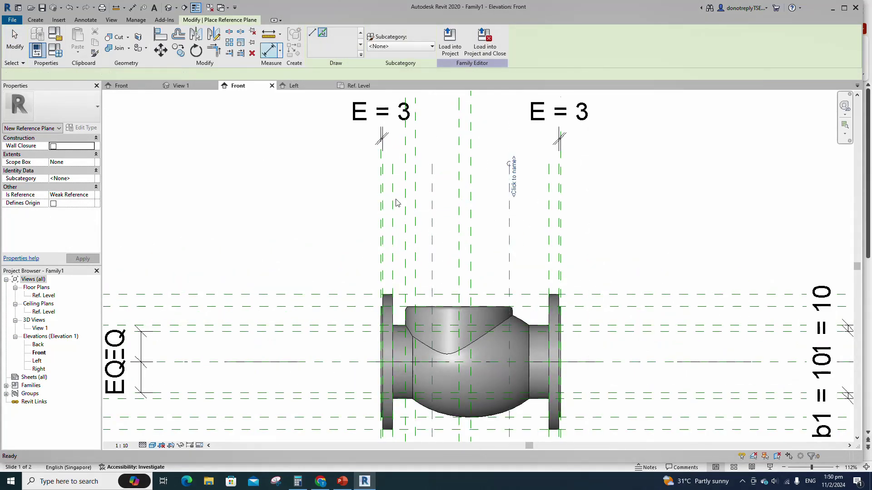
left_click(392, 199)
left_click(431, 195)
left_click(471, 196)
scroll(459, 260, "down", 2)
middle_click_drag(459, 260, 459, 349)
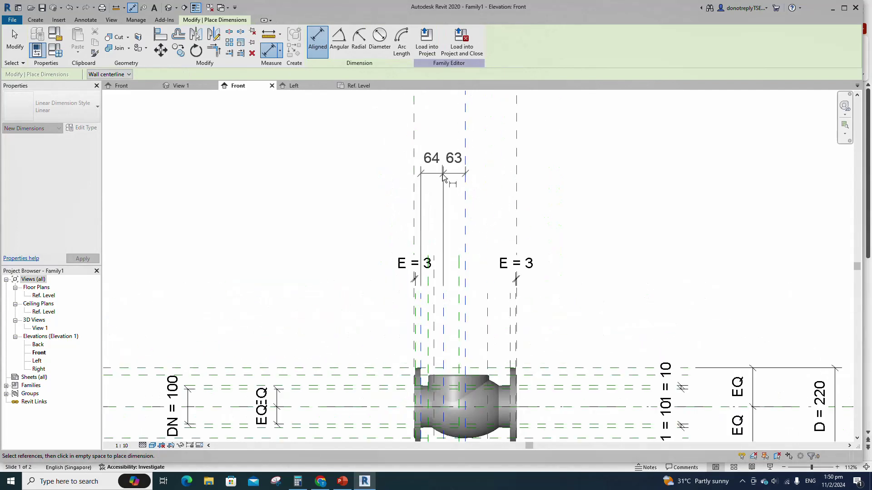
left_click(445, 189)
left_click(442, 147)
Dimension the centre plane, the right 64 mm offset plane and the right flange's inner plane in one string with equal segments.
left_click(465, 301)
left_click(487, 309)
left_click(512, 312)
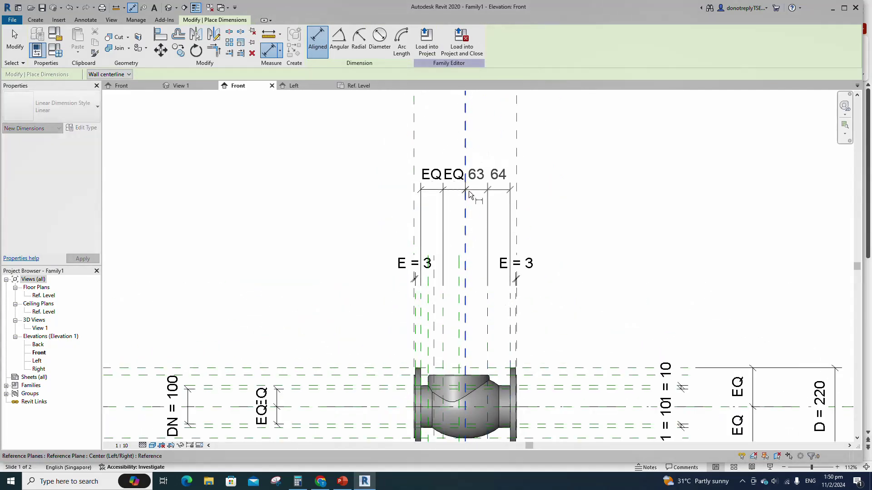
left_click(476, 190)
scroll(489, 234, "up", 4)
left_click(487, 235)
scroll(505, 244, "down", 4)
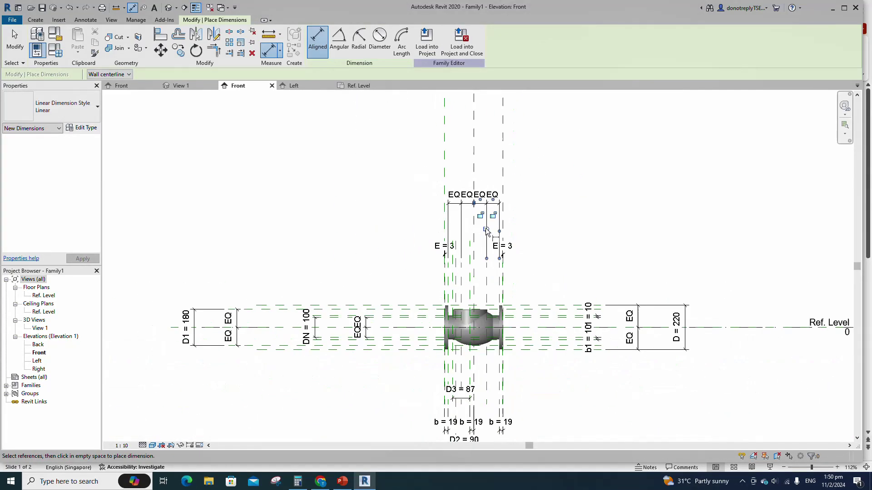
key("Escape")
key("Escape")
Place a horizontal reference plane offset 218 mm above the valve's horizontal centreline.
key("r")
key("p")
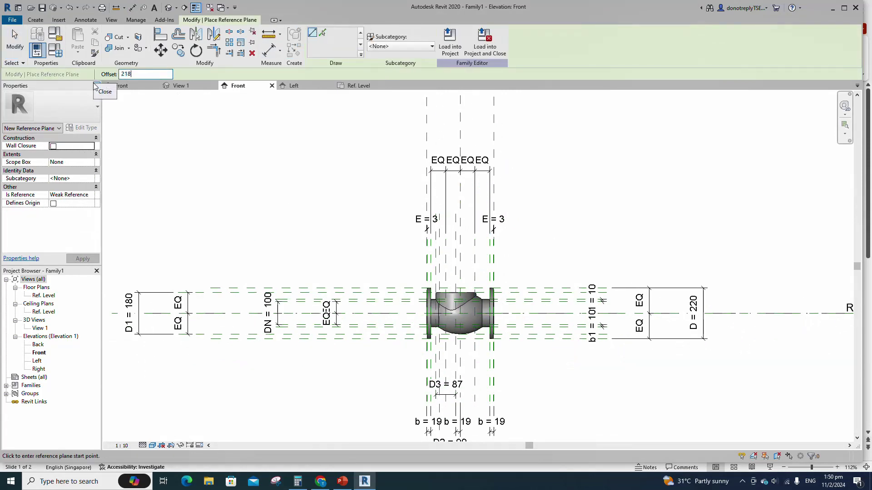
left_click(352, 313)
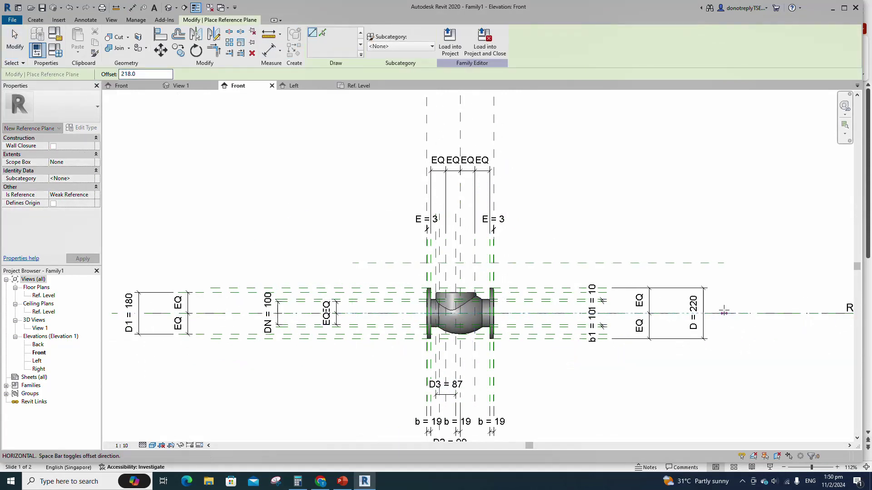
left_click(724, 311)
Dimension the height from the horizontal centreline to the new upper plane, to the right of the D dimension.
left_click(269, 49)
left_click(695, 264)
left_click(722, 314)
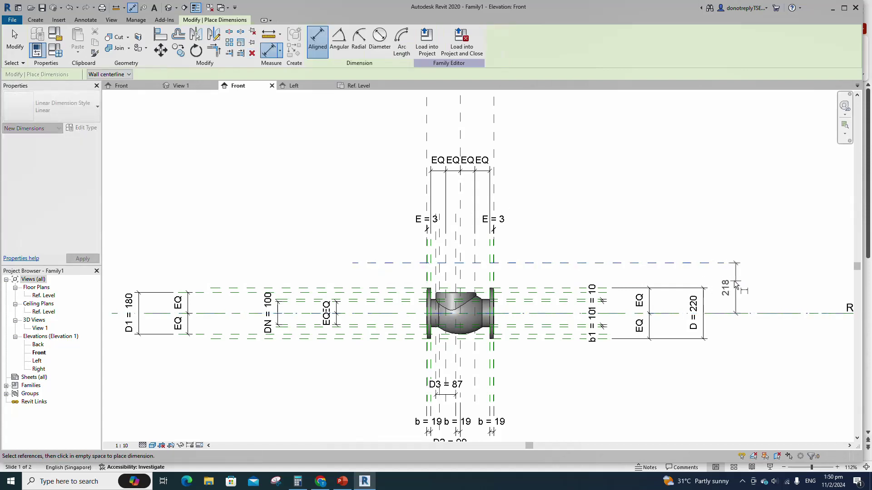
left_click(729, 291)
key("Escape")
Label the 218 mm height dimension with a new instance parameter H.
left_click(729, 304)
left_click(404, 41)
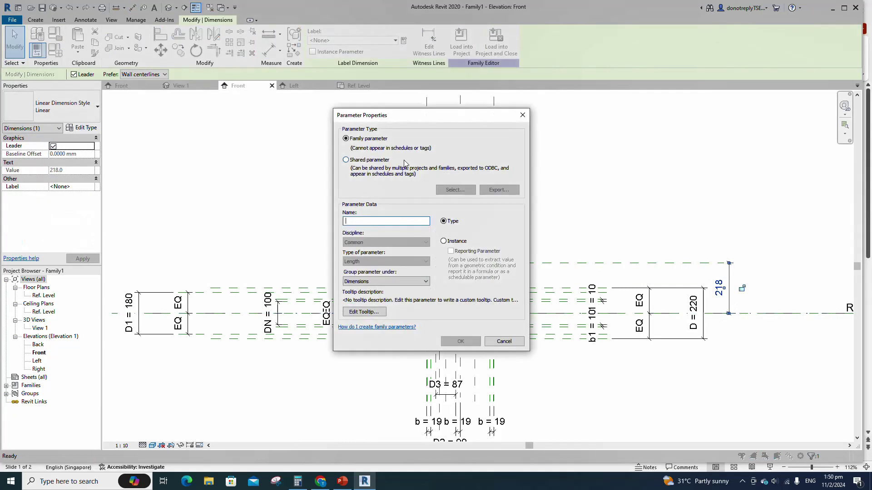
type("H")
left_click(461, 341)
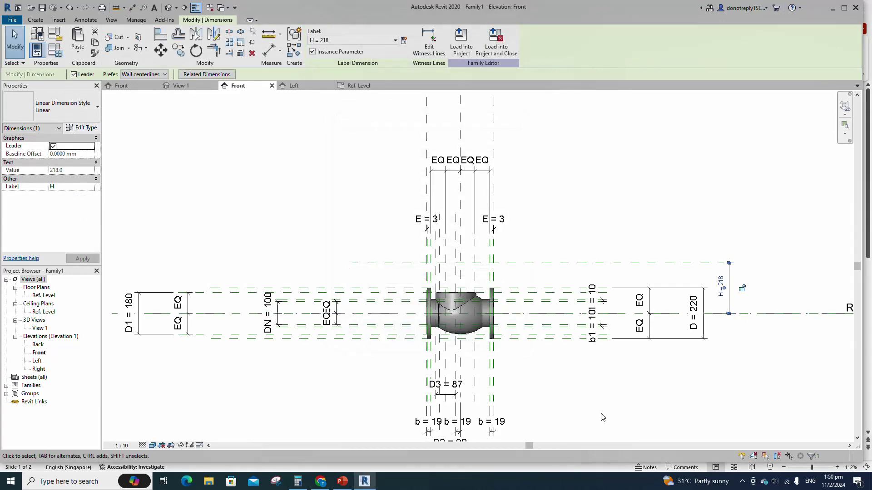
middle_click_drag(530, 391, 525, 355)
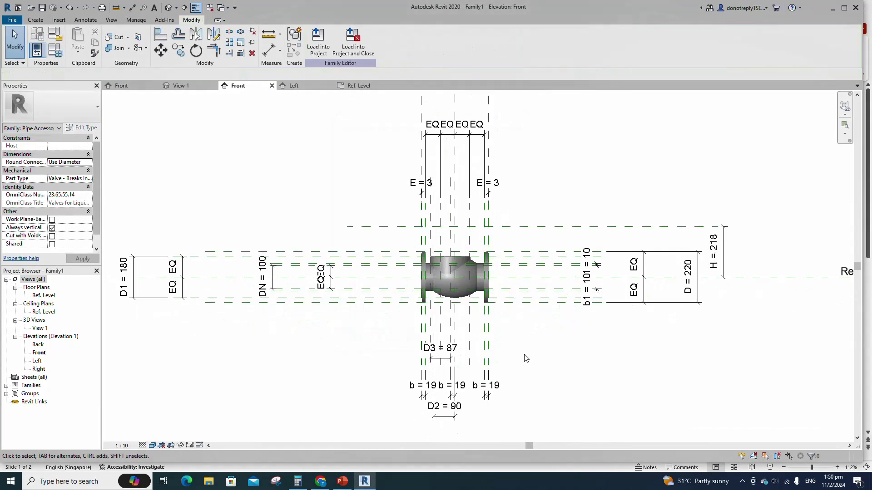
Place five horizontal reference planes at successive 19 mm offsets downward from the upper H plane.
key("r")
key("p")
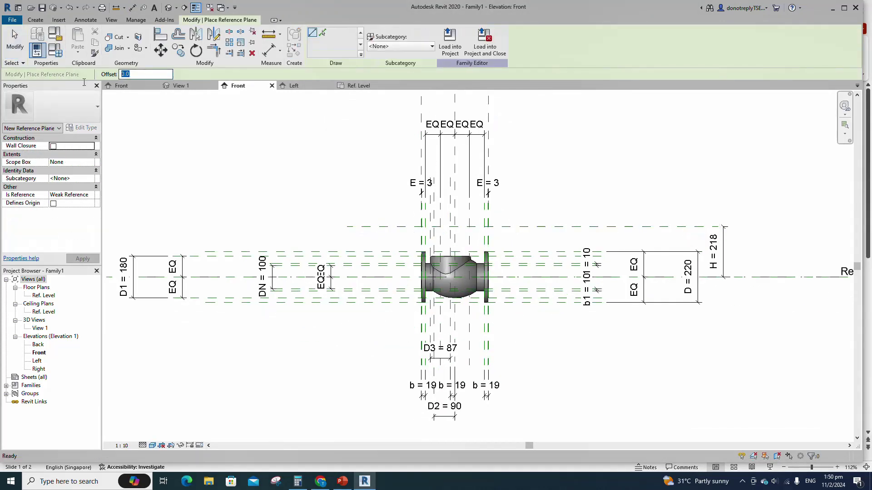
left_click(347, 231)
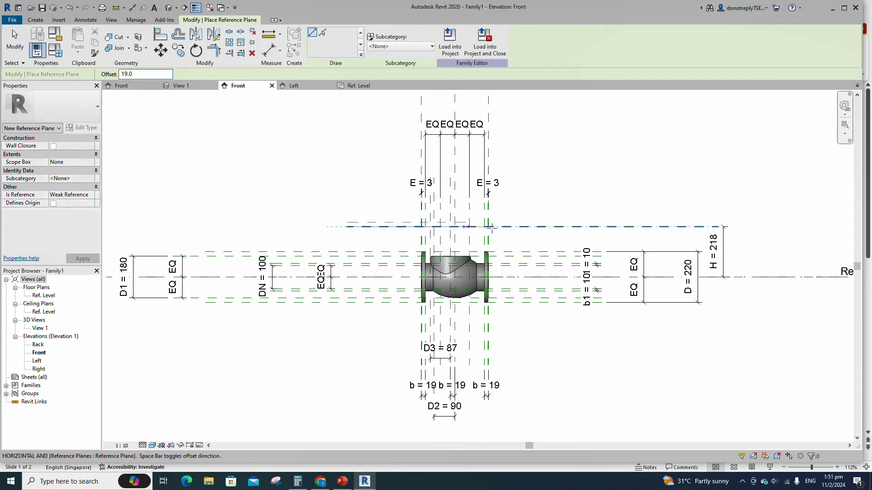
left_click(534, 227)
scroll(379, 244, "up", 4)
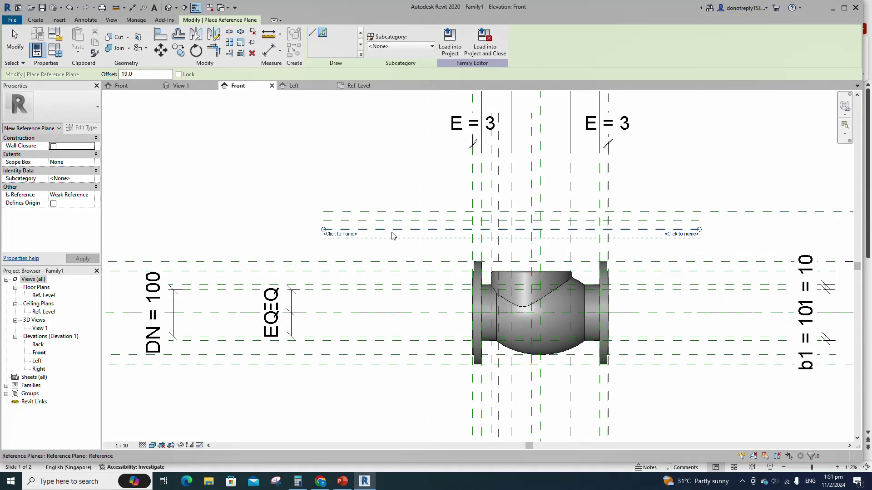
left_click(392, 234)
left_click(398, 241)
left_click(402, 249)
Dimension the five stacked planes and the upper H plane in one aligned string near their outer ends.
left_click(266, 53)
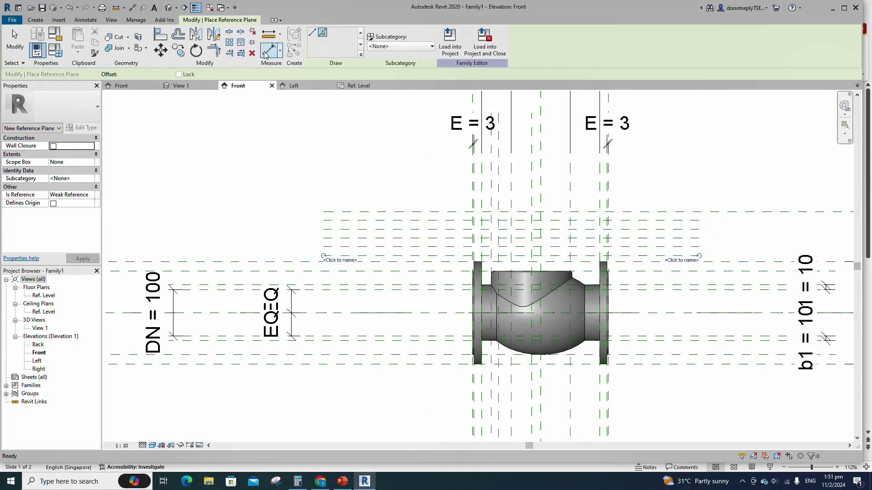
left_click(268, 51)
left_click(369, 255)
left_click(367, 247)
left_click(367, 239)
left_click(366, 231)
left_click(366, 221)
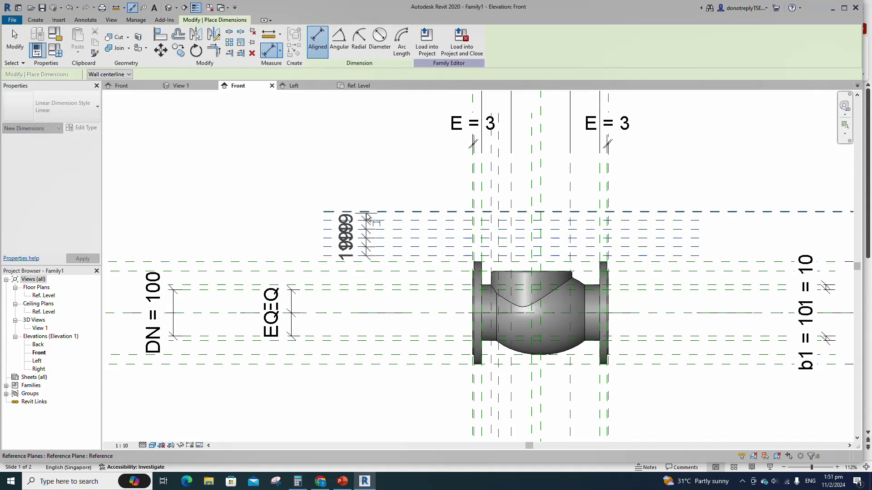
left_click(366, 220)
key("Escape")
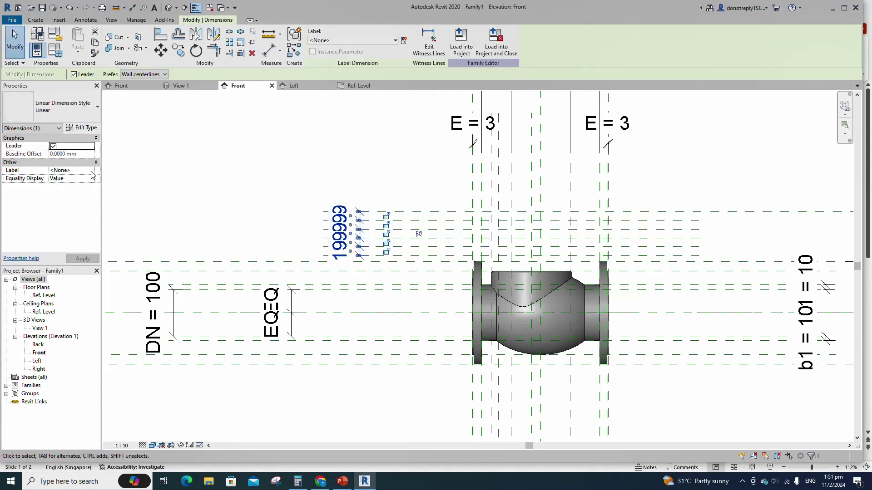
Label the new stacked-plane dimension string with the existing parameter b.
left_click(91, 171)
left_click(64, 190)
left_click(231, 200)
scroll(241, 204, "down", 3)
scroll(366, 237, "up", 2)
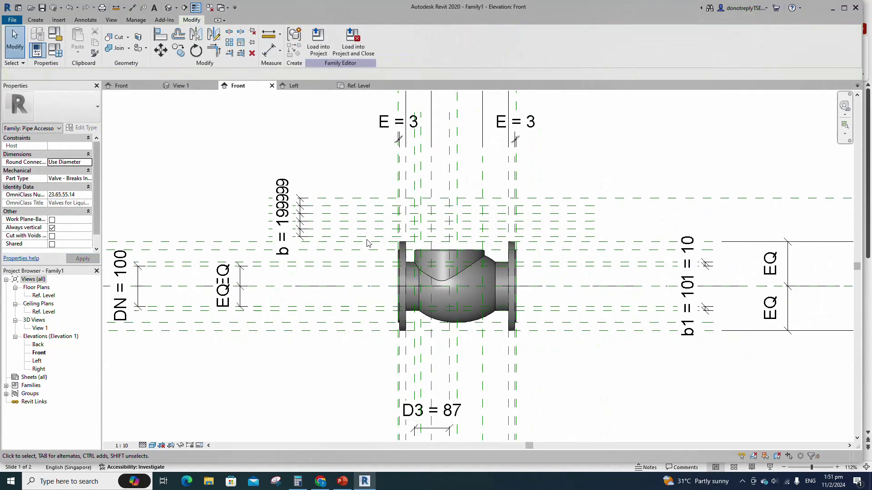
Sketch a closed stepped revolve profile for the bonnet neck and its lower flange, with a 26.5 mm flange overhang, ending at the valve's vertical centre plane.
left_click(35, 20)
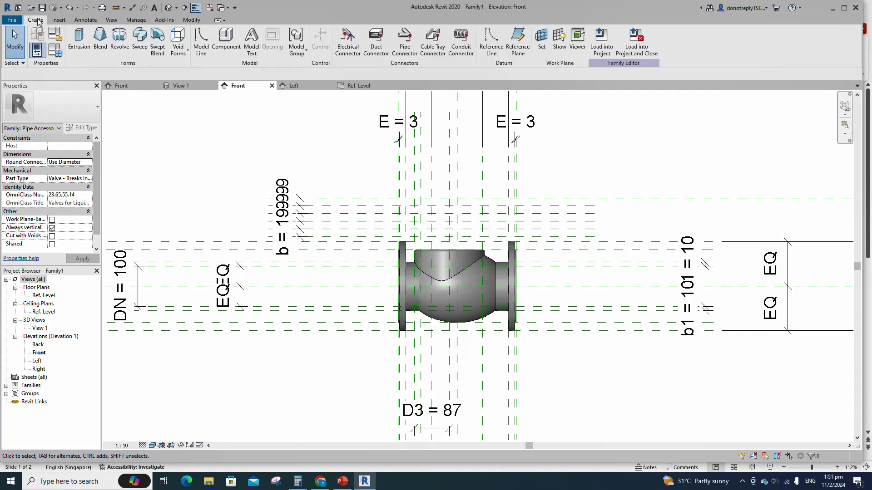
left_click(114, 42)
scroll(450, 262, "up", 1)
scroll(449, 262, "up", 1)
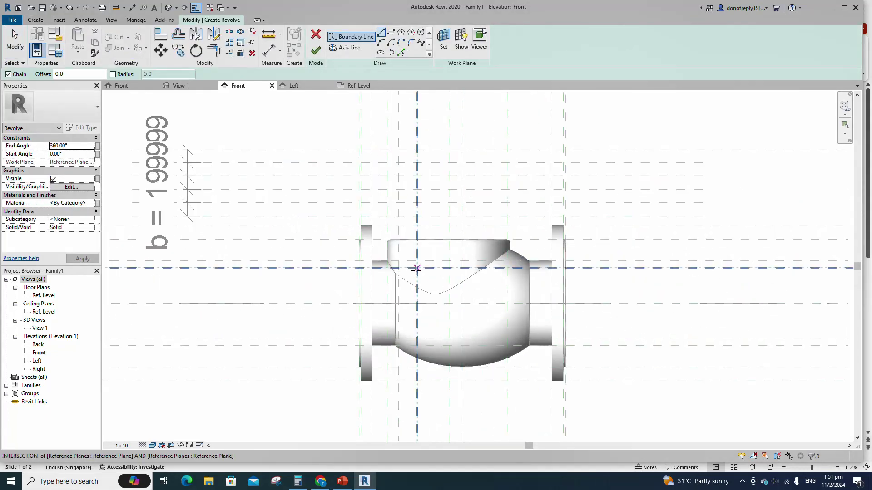
scroll(417, 269, "down", 2)
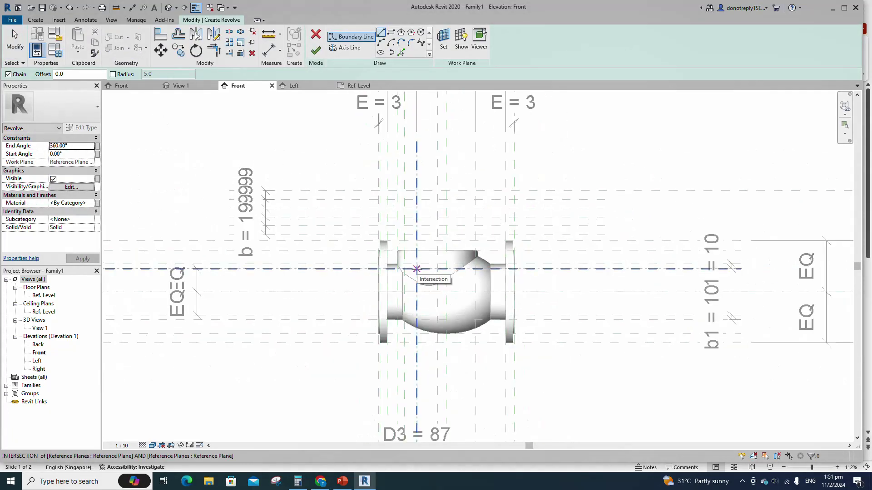
left_click(417, 269)
scroll(417, 268, "up", 2)
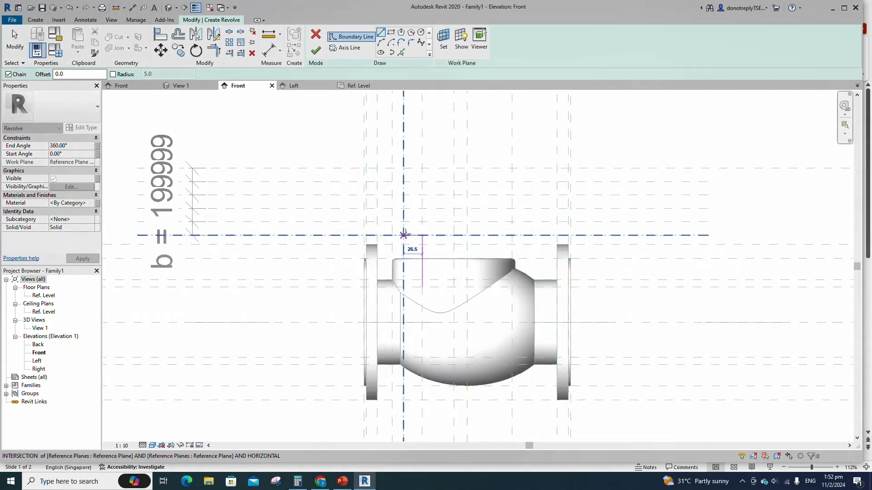
left_click(404, 235)
left_click(403, 221)
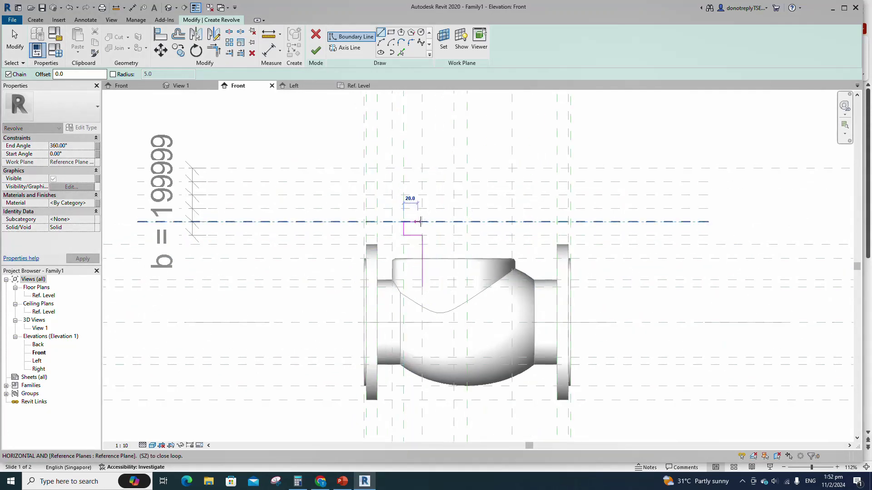
left_click(467, 222)
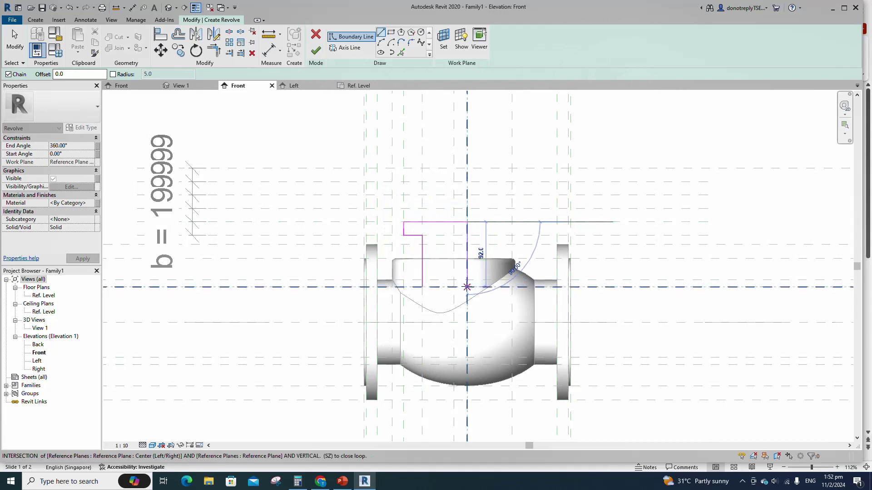
left_click(466, 287)
left_click(422, 287)
scroll(422, 287, "down", 3)
key("Escape")
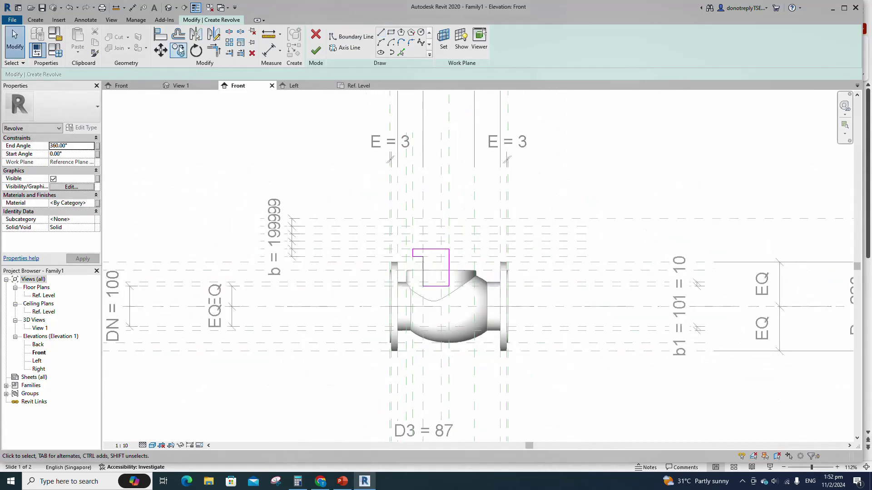
Align and lock edges of the neck and flange profile to their matching reference planes.
key("a")
key("l")
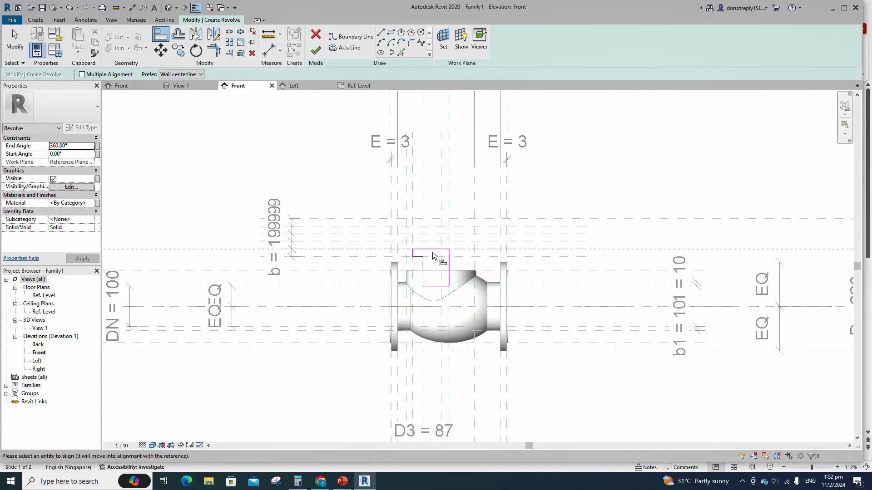
left_click(413, 212)
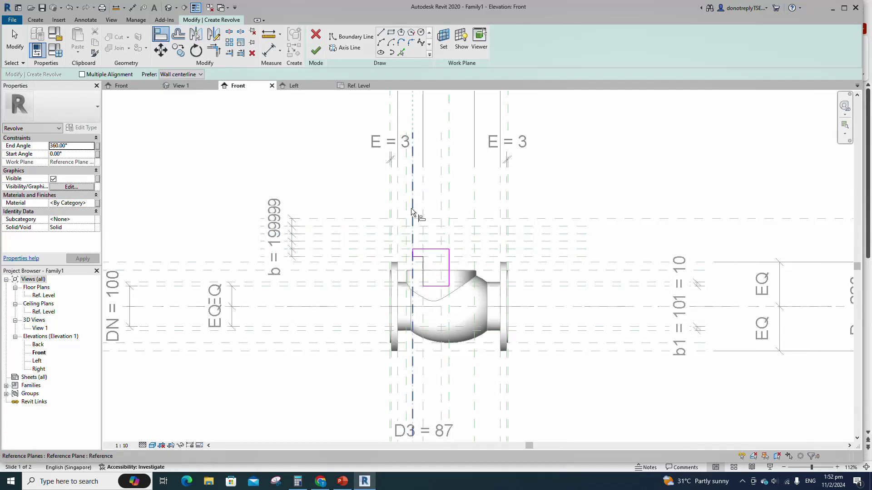
scroll(413, 246, "up", 3)
left_click(429, 283)
left_click(453, 269)
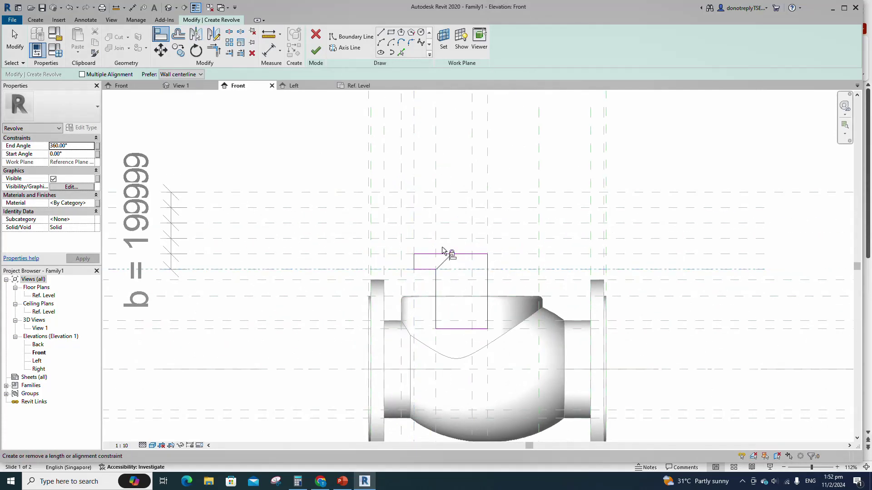
left_click(435, 287)
scroll(495, 315, "down", 3)
key("Escape")
Pick the valve's vertical centre plane as the revolve axis and finish the 360° neck and flange revolve.
left_click(346, 47)
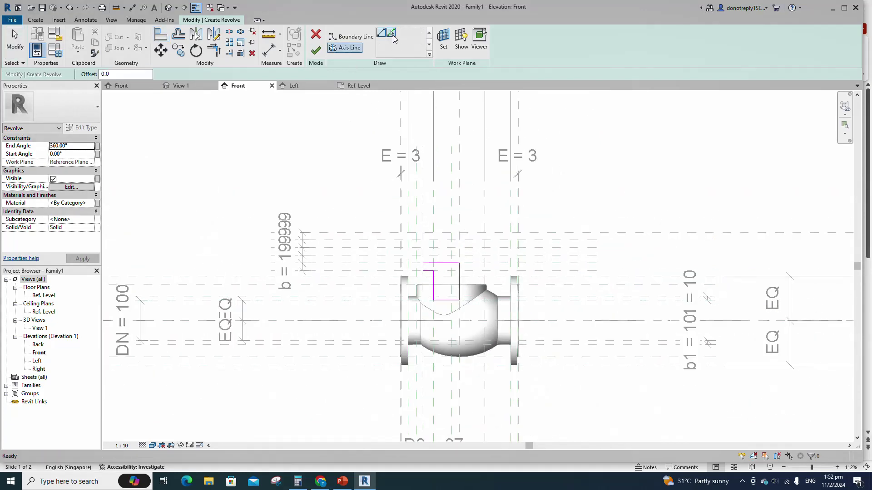
left_click(393, 36)
left_click(460, 251)
left_click(316, 50)
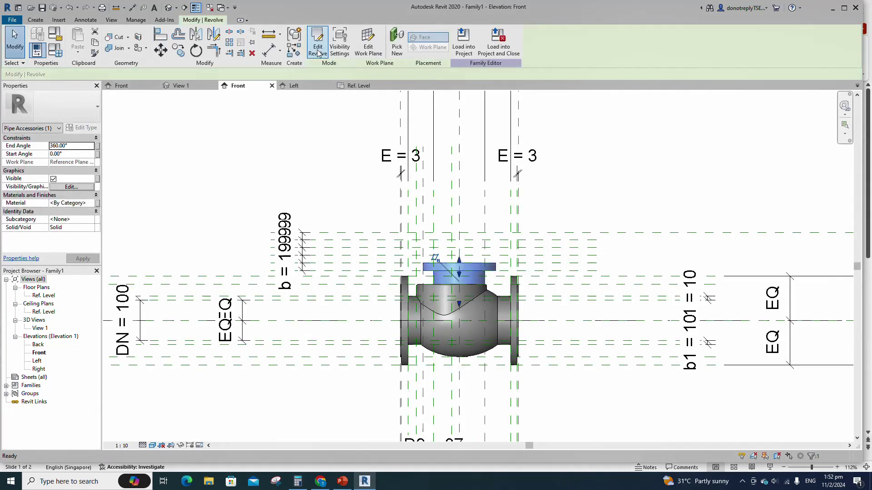
scroll(571, 289, "up", 1)
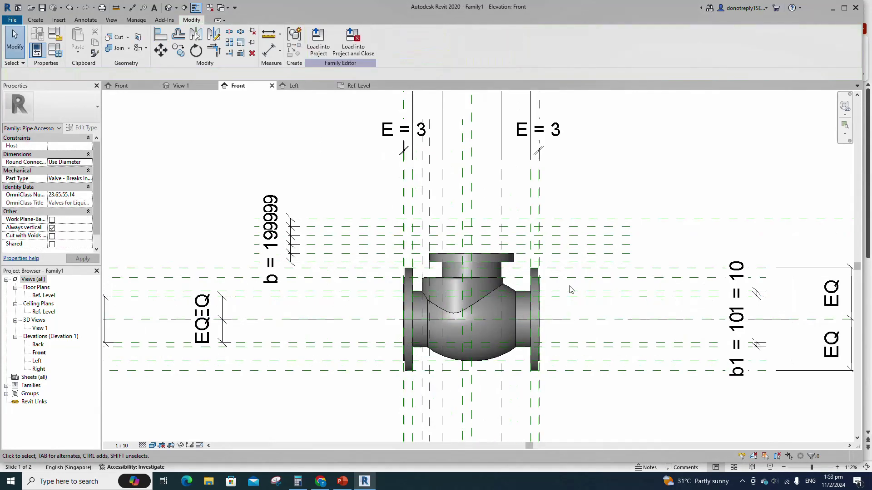
Place a horizontal reference plane at a 10 mm offset between the second and third stacked planes below the upper H plane.
left_click(558, 247)
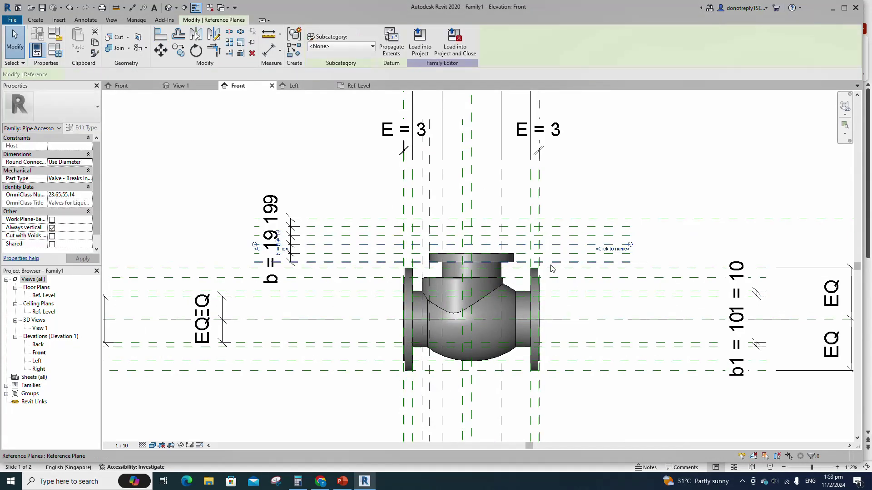
key("r")
key("p")
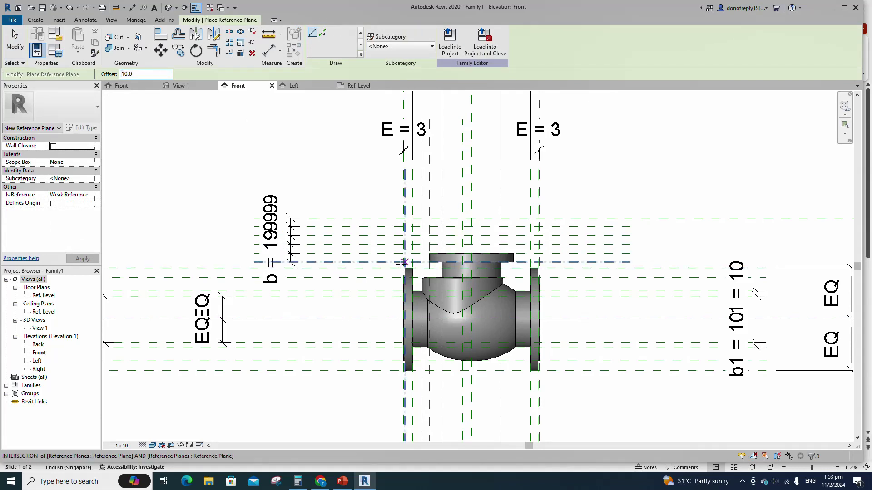
left_click(323, 33)
scroll(395, 247, "up", 2)
left_click(390, 233)
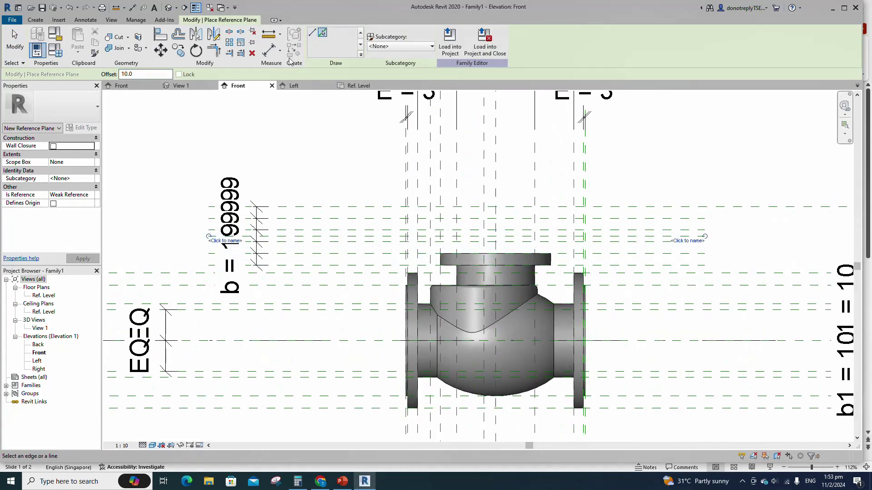
Dimension the new intermediate plane with its two neighbouring planes and make both segments equal.
key("d")
key("i")
left_click(298, 242)
left_click(297, 236)
left_click(299, 231)
left_click(314, 182)
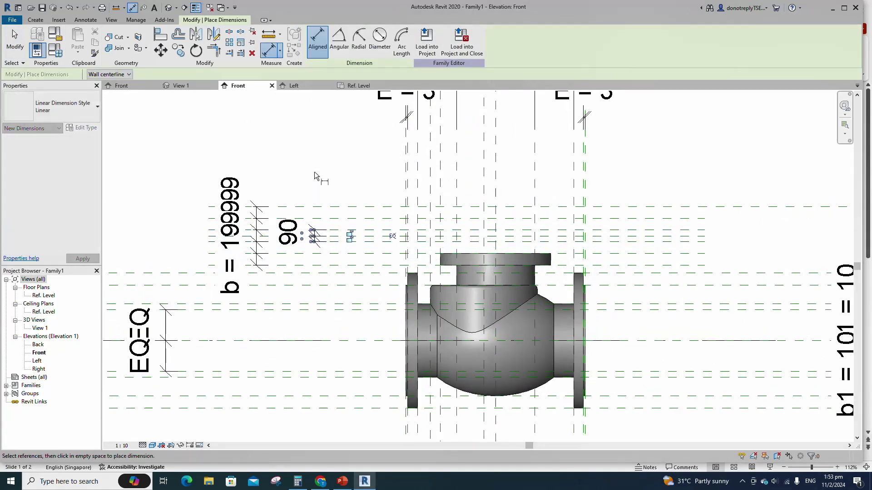
left_click(392, 236)
key("Escape")
key("Escape")
scroll(642, 291, "up", 1)
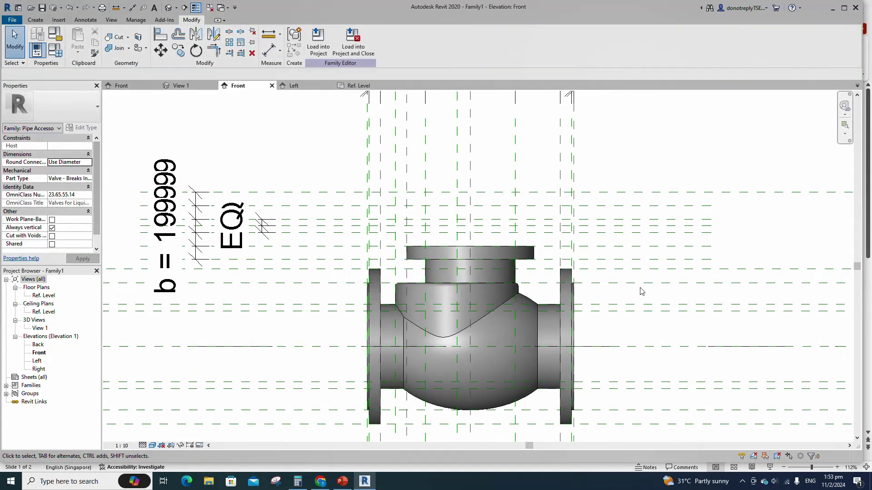
Start a revolve profile on the neck flange with a 90 mm base line, a 19 mm outer edge and a 26.5 mm top line.
left_click(35, 20)
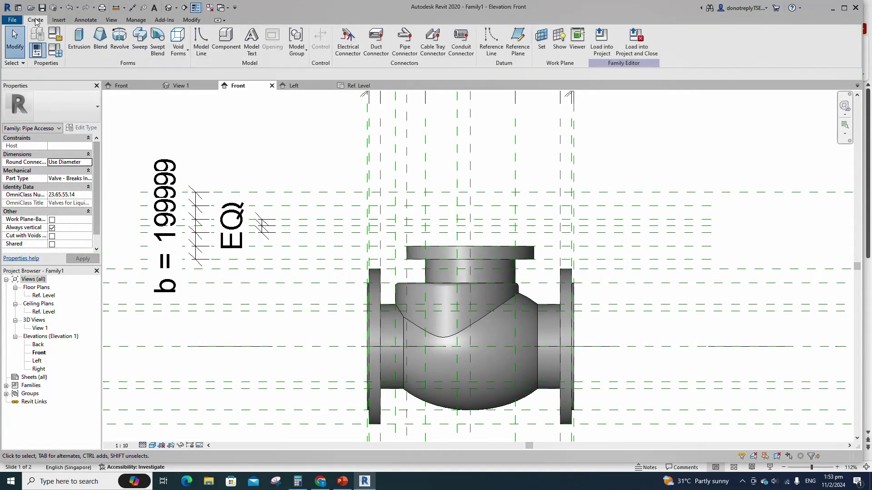
left_click(119, 41)
scroll(486, 252, "up", 1)
left_click(476, 245)
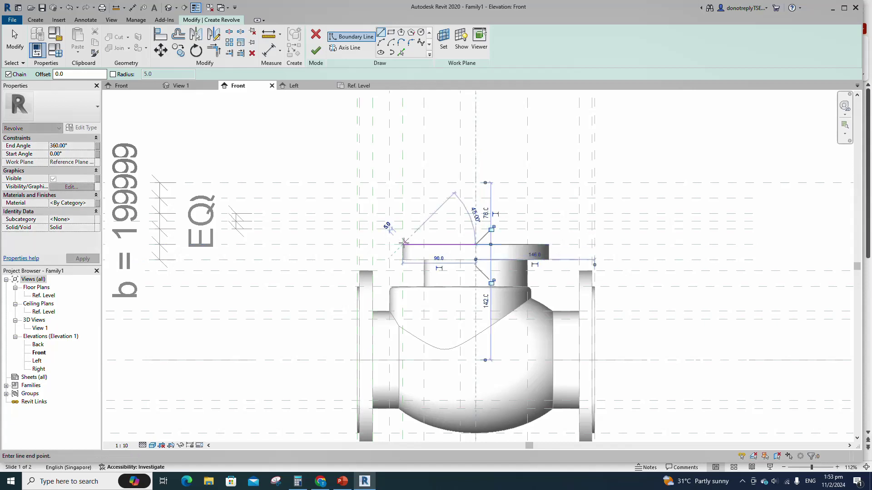
left_click(402, 229)
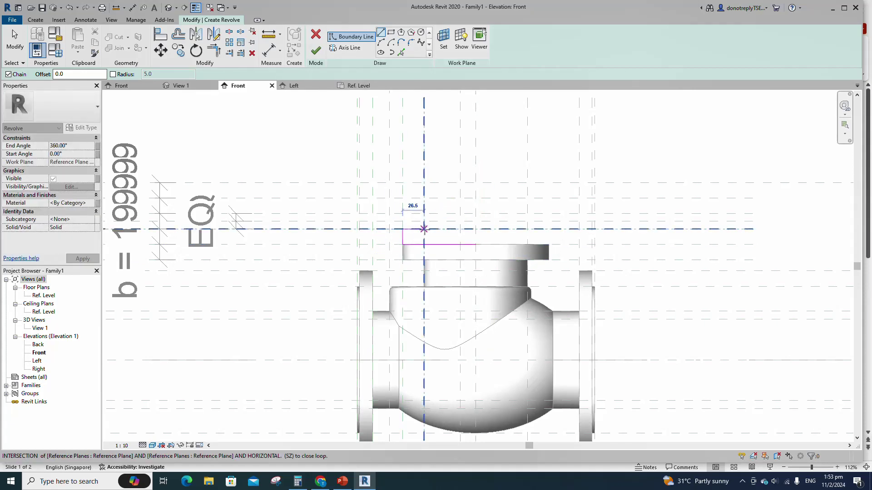
left_click(424, 229)
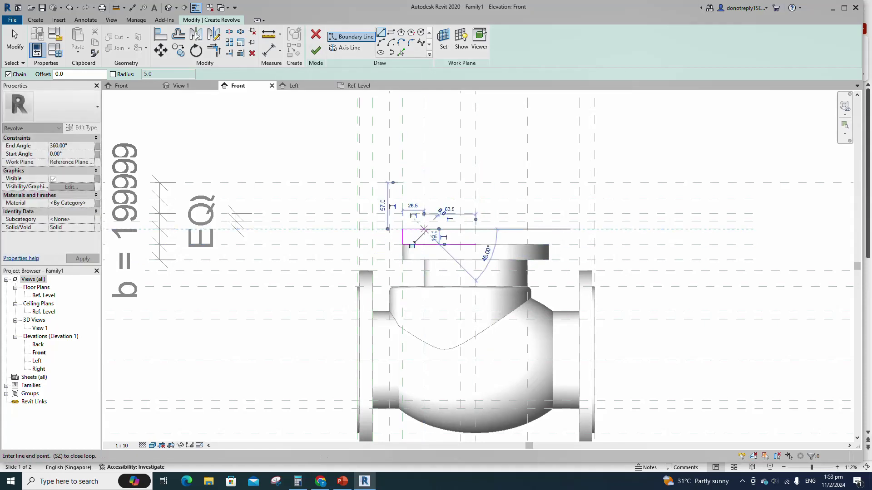
Add an arc rising from the top line to the intermediate plane at the centre, and close the cover profile with a vertical line.
left_click(381, 42)
scroll(470, 202, "up", 3)
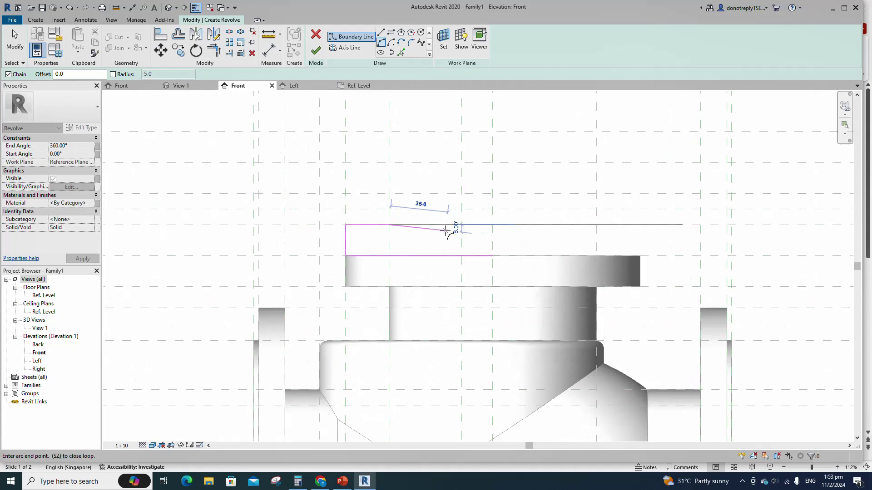
left_click(493, 210)
scroll(492, 211, "down", 1)
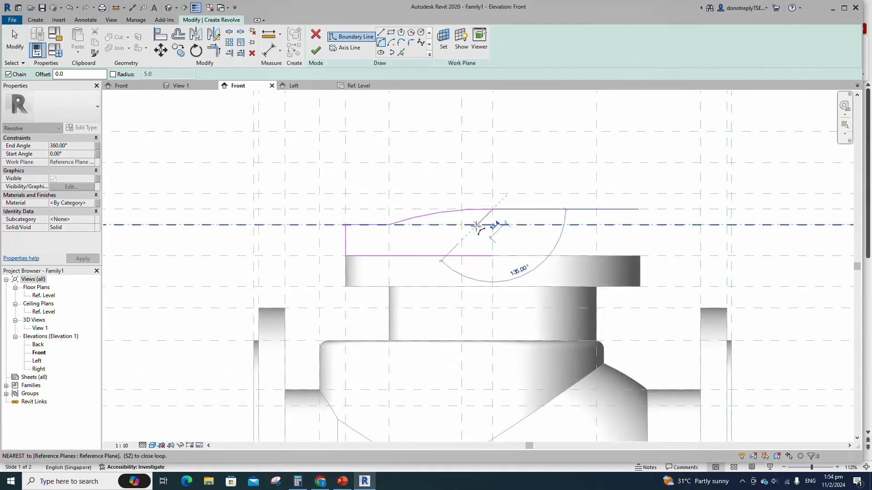
left_click(380, 33)
left_click(491, 252)
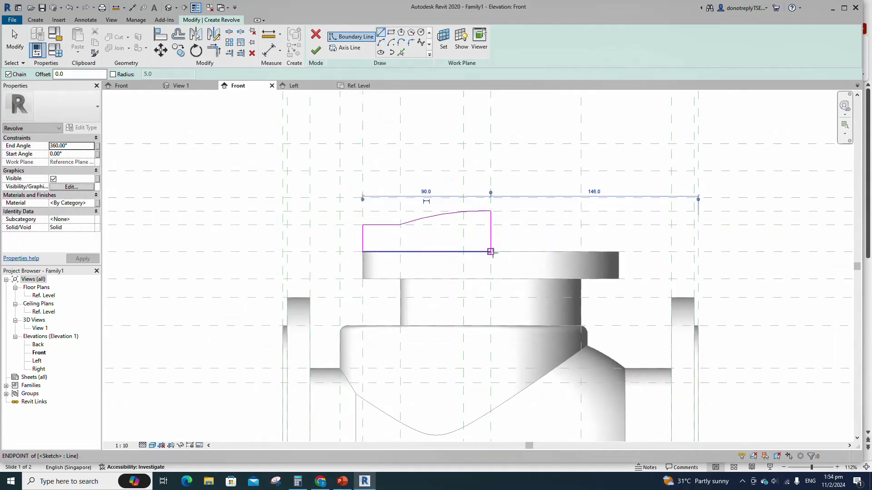
Align the cover profile's straight edges to their matching reference planes and lock them.
left_click(15, 41)
left_click(161, 34)
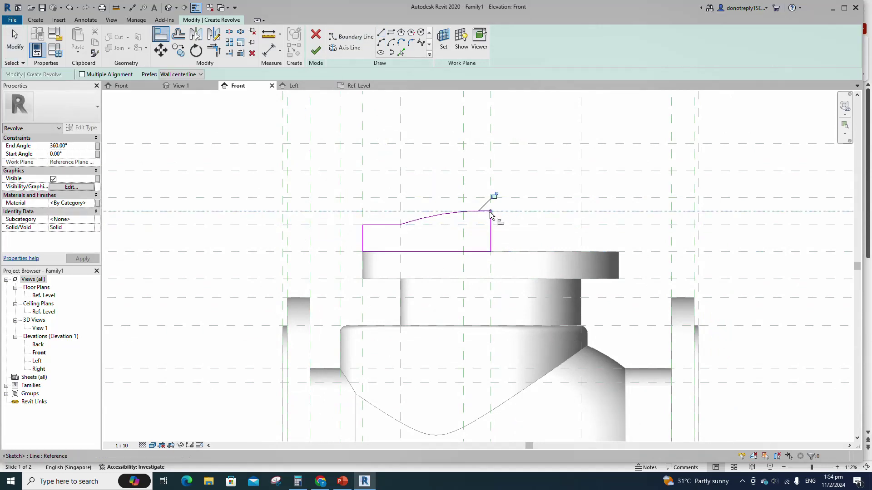
left_click(492, 186)
left_click(491, 219)
left_click(474, 252)
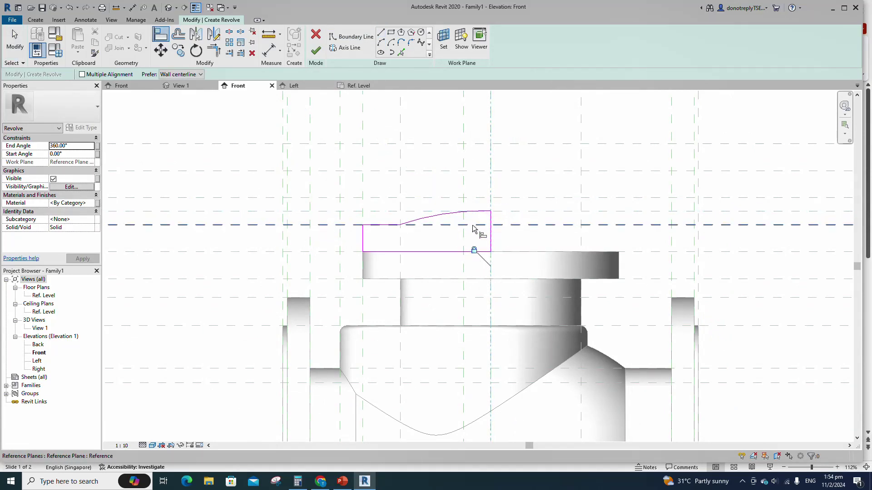
left_click(474, 225)
left_click(381, 226)
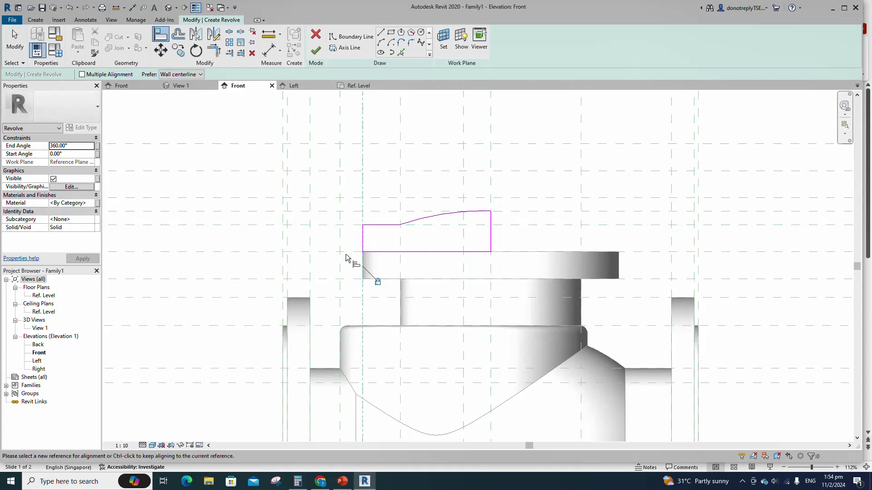
left_click(495, 236)
scroll(425, 262, "down", 3)
key("Escape")
key("Escape")
scroll(427, 261, "up", 1)
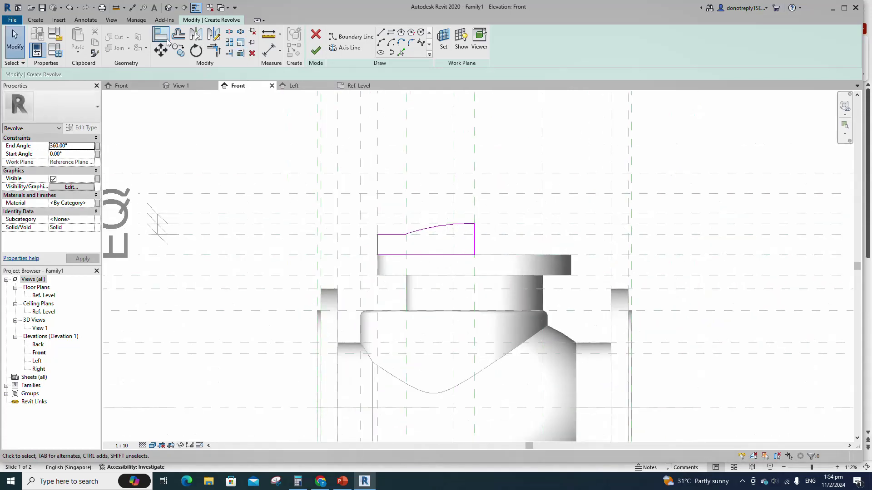
left_click(161, 36)
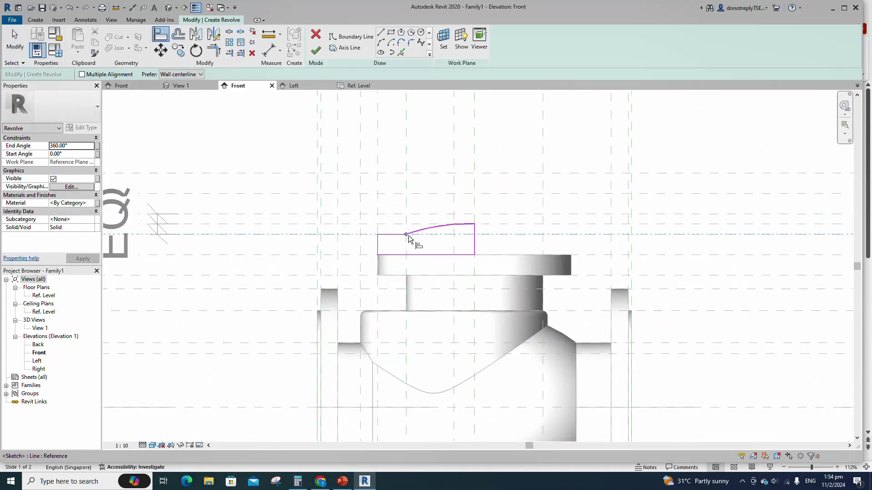
scroll(508, 254, "down", 2)
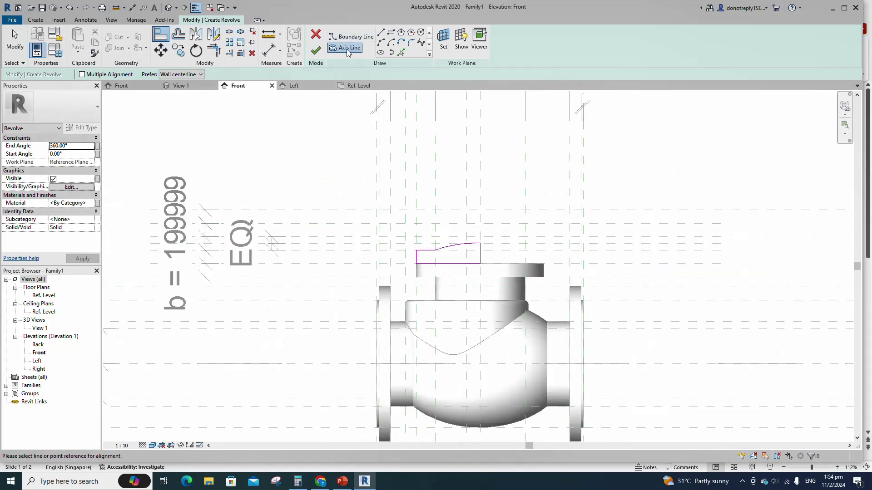
Set the revolve axis along the vertical centre plane of the cover and finish the domed cover revolve.
left_click(348, 49)
left_click(400, 53)
left_click(481, 182)
key("Escape")
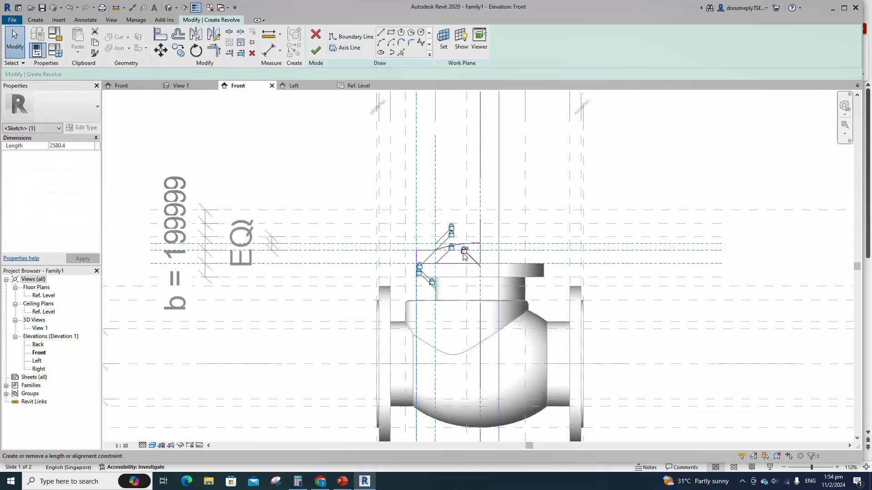
left_click(316, 51)
Show the valve in 3D View 1 with the Shaded visual style, looking down on the cover.
key("ctrl+Tab")
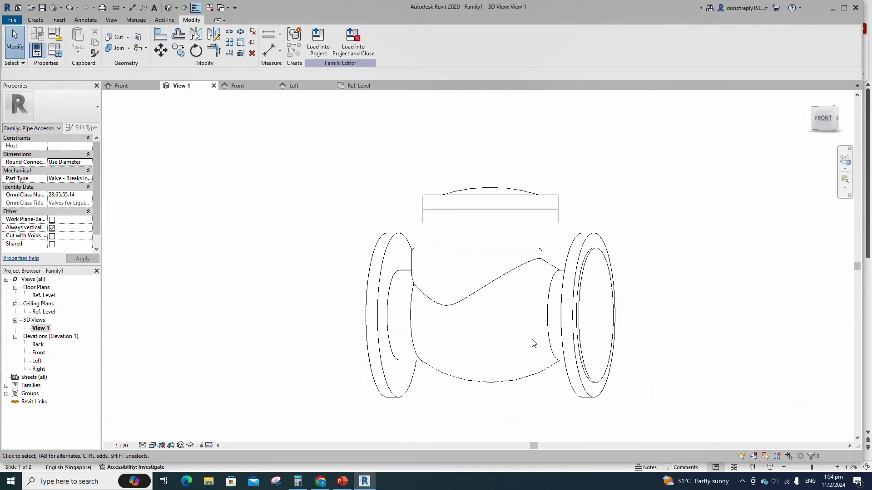
middle_click_drag(534, 343, 493, 381, "shift")
left_click(153, 446)
left_click(172, 409)
mouse_move(586, 384)
middle_mouse_down("shift")
mouse_move(501, 398)
mouse_move(362, 288)
mouse_move(764, 292)
mouse_move(732, 413)
mouse_move(600, 393)
mouse_move(449, 273)
middle_mouse_up("shift")
Associate the domed cover's material with the Material family parameter.
left_click(521, 255)
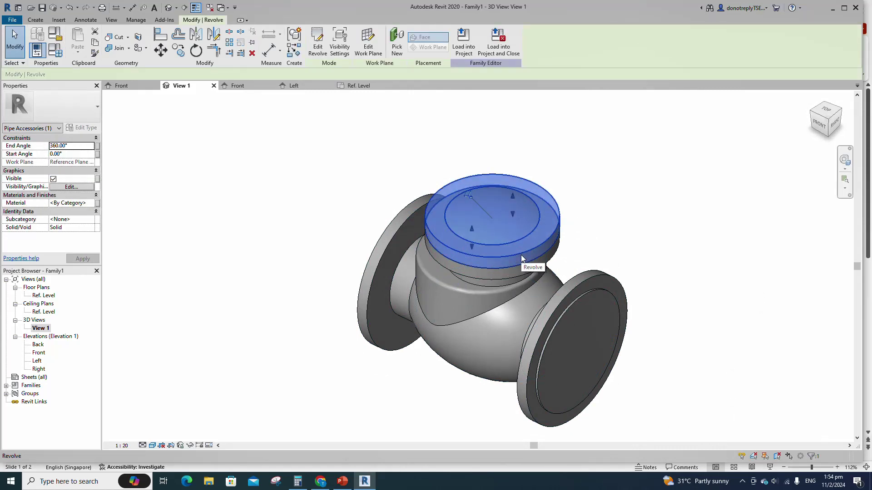
left_click(97, 203)
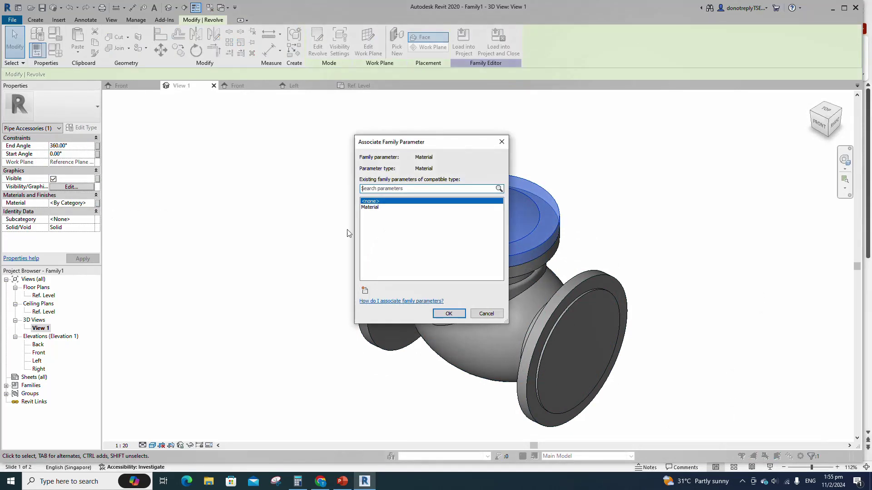
left_click(372, 208)
left_click(435, 317)
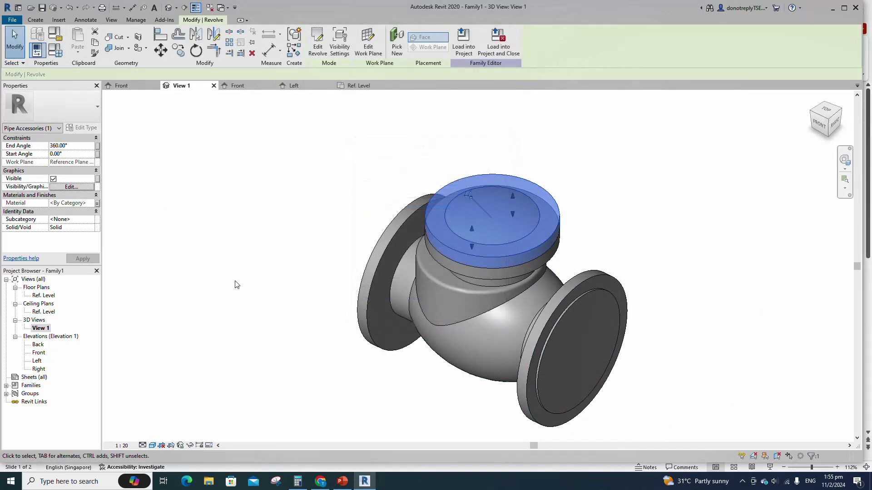
left_click(240, 283)
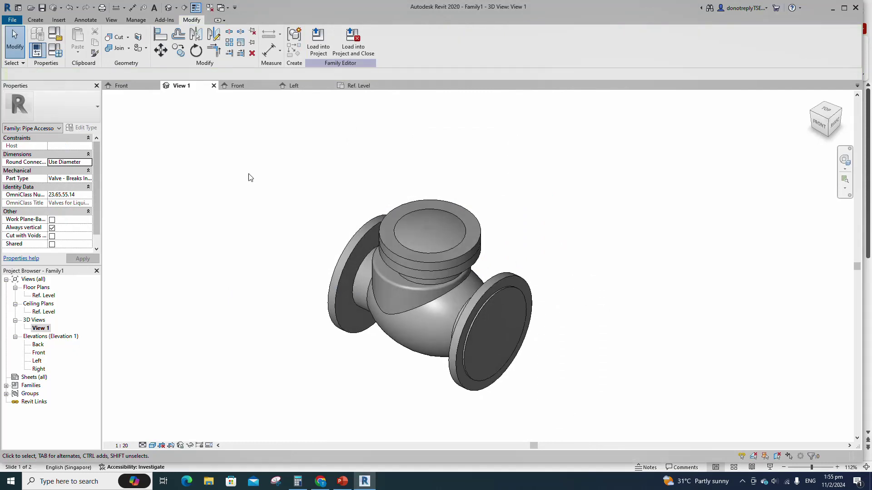
Return to the Front elevation and save the family as Check Valve in the Documents folder.
double_click(39, 352)
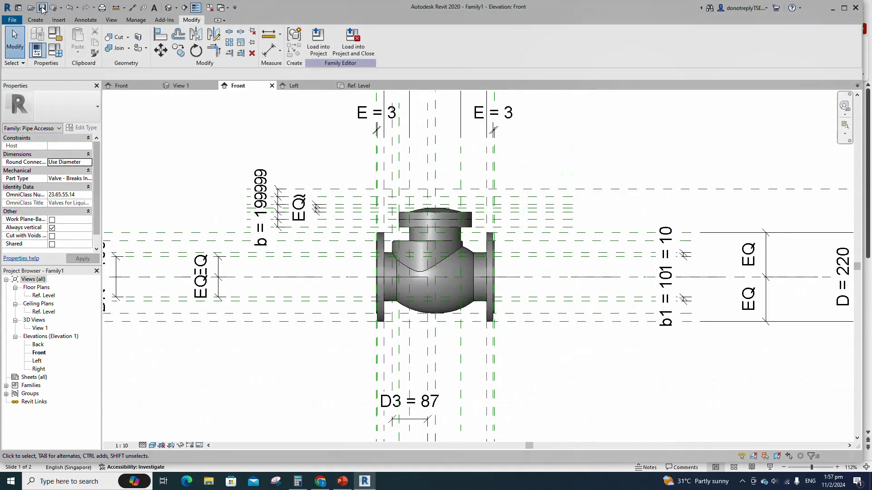
left_click(42, 8)
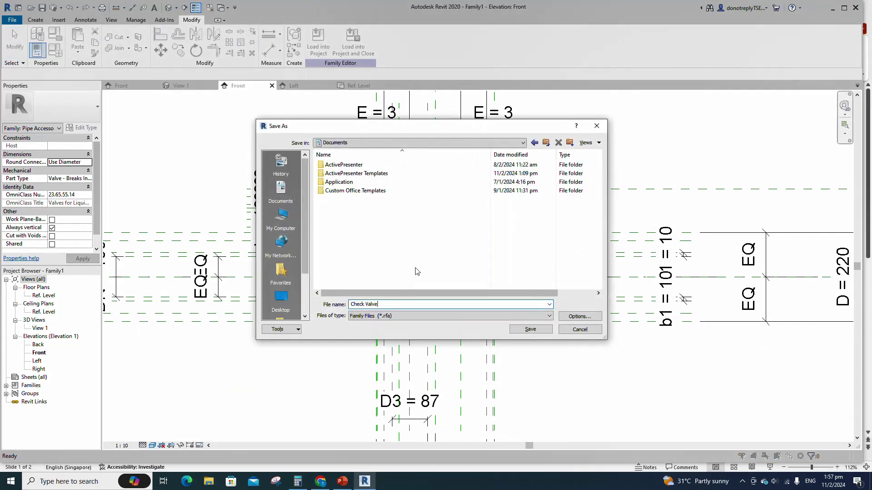
left_click(530, 329)
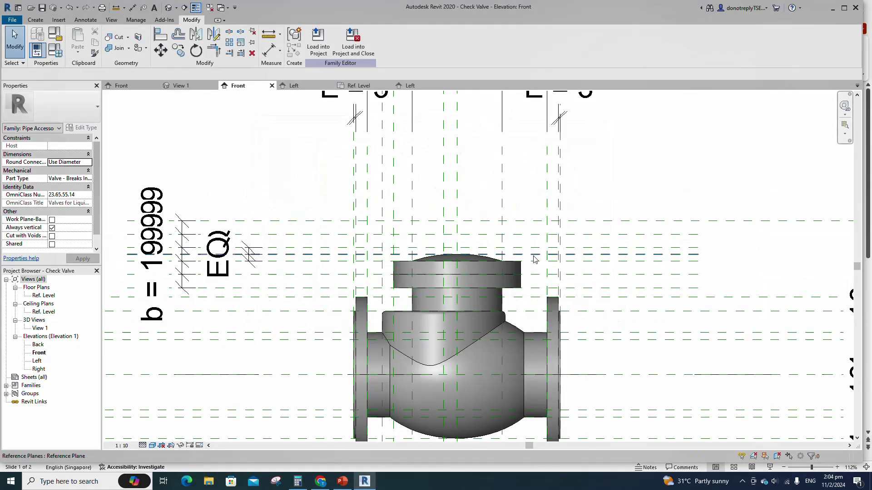
Place a horizontal reference plane at a 24 mm offset above the plane at the dome's peak.
key("r")
key("p")
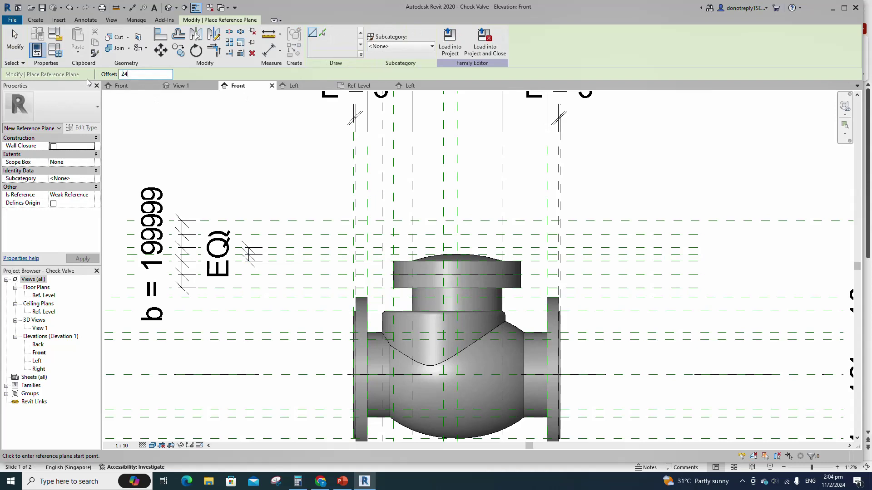
left_click(322, 32)
scroll(527, 261, "up", 2)
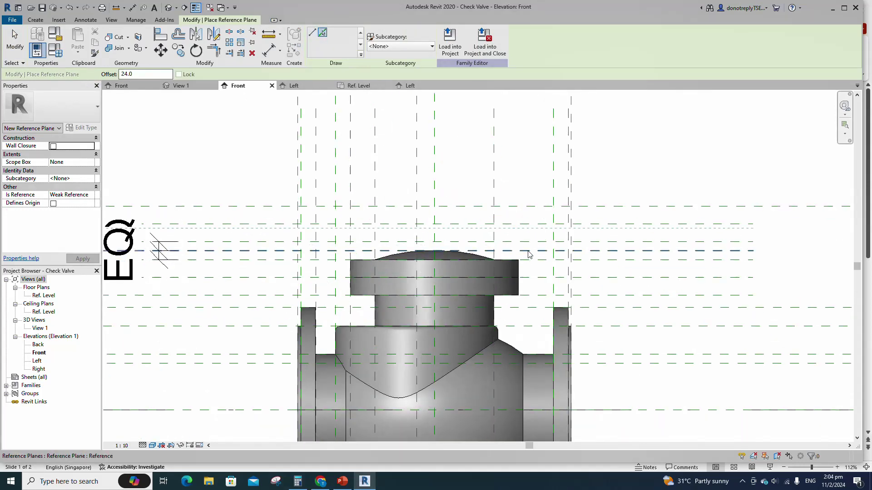
Dimension the dome-peak plane, the new plane and the upper H plane in one string and make both segments equal.
key("d")
key("i")
left_click(550, 251)
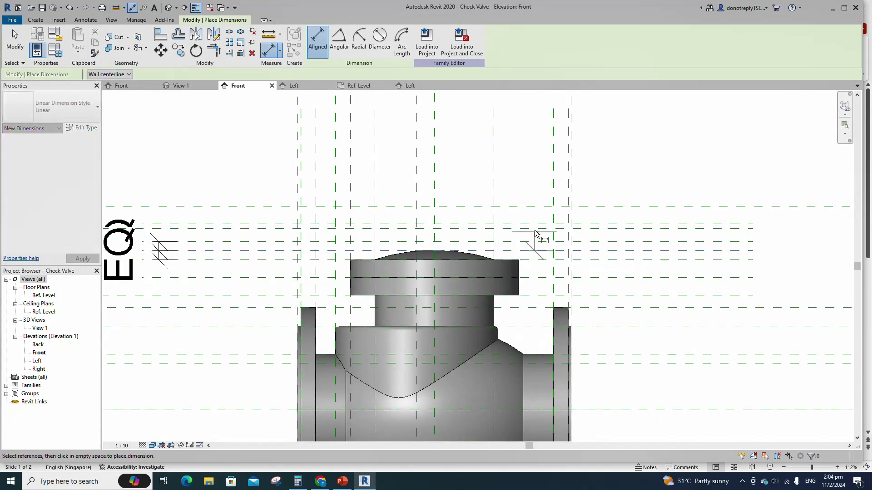
left_click(546, 207)
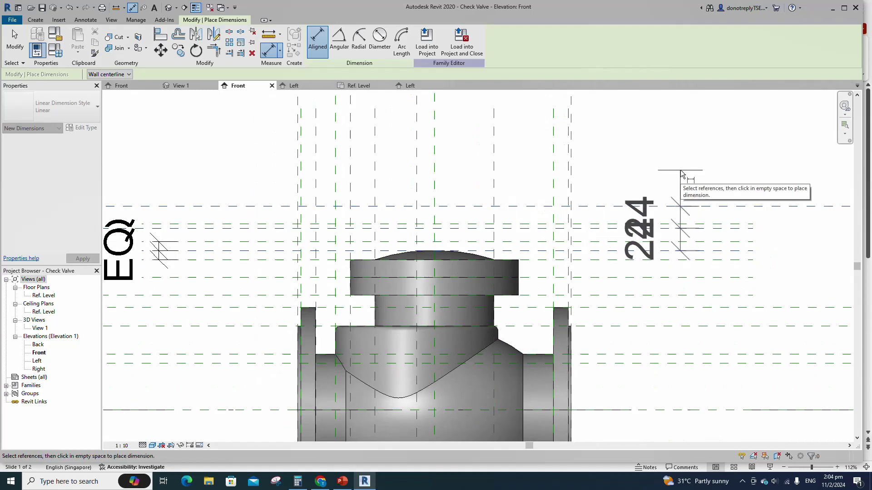
left_click(680, 211)
left_click(801, 230)
key("Escape")
key("Escape")
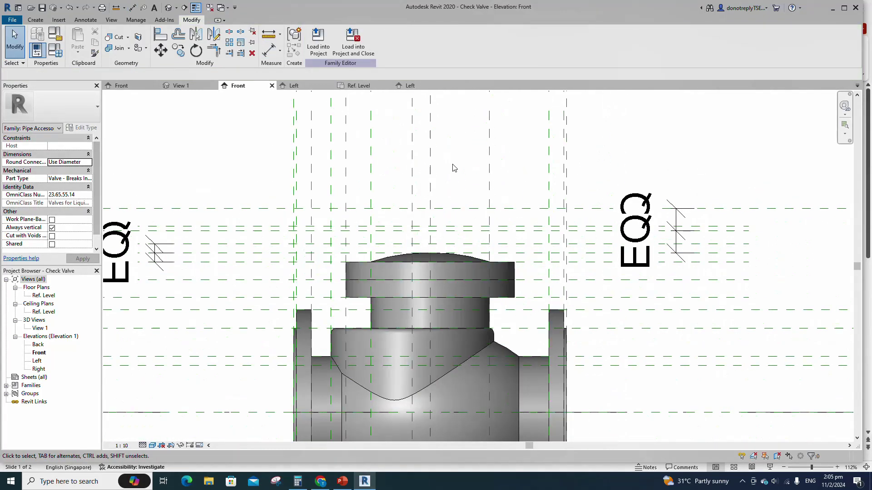
Start a sweep and sketch a circular path of about 23.8 mm radius, centred above the dome and reaching the upper H plane.
left_click(36, 19)
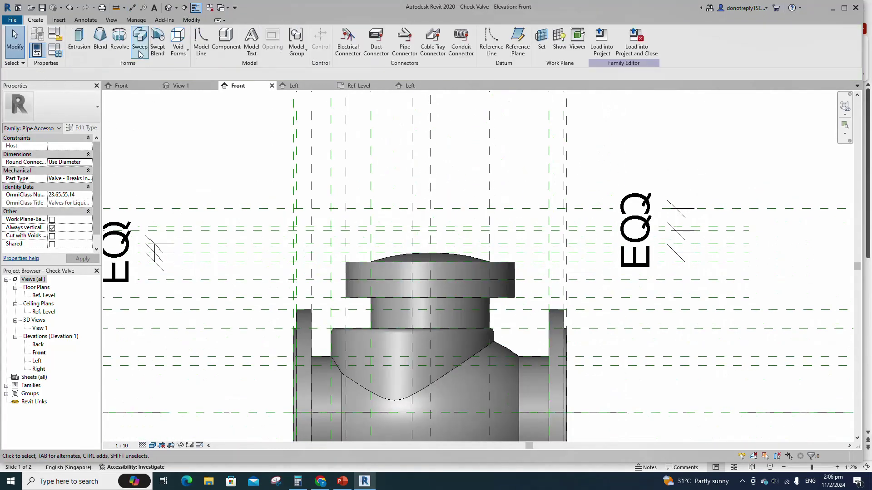
left_click(140, 41)
left_click(407, 34)
left_click(373, 32)
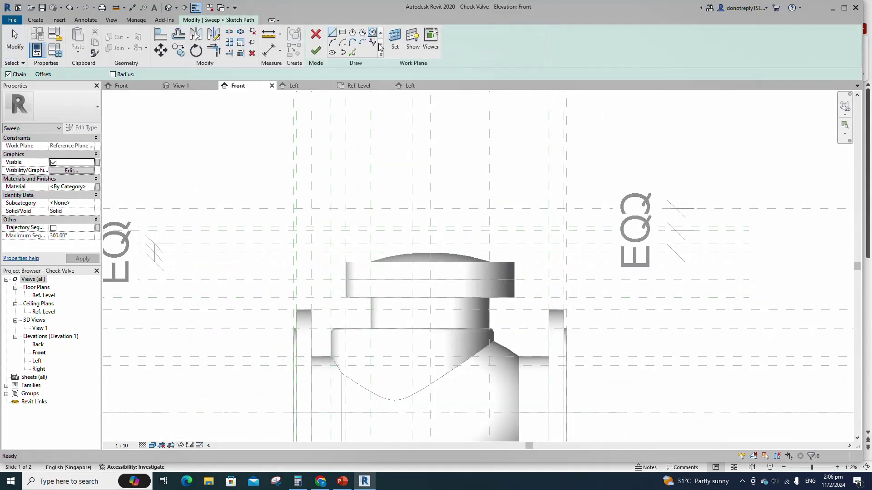
scroll(450, 243, "up", 1)
left_click(427, 229)
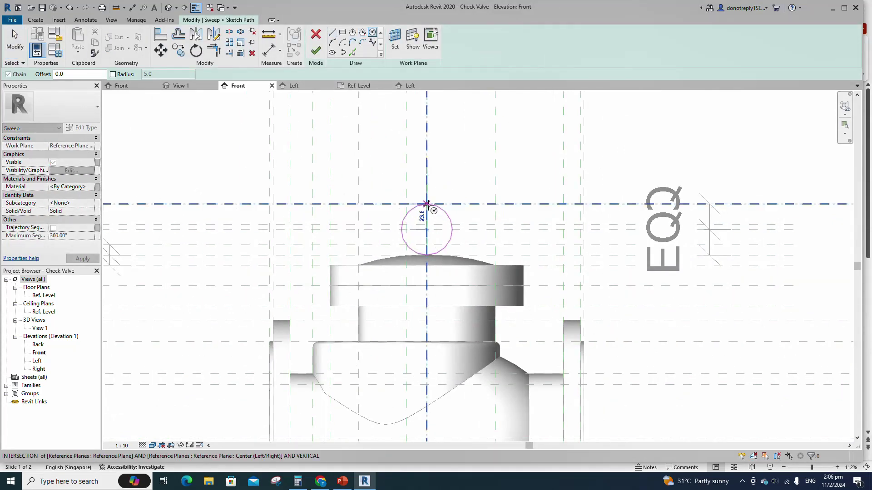
left_click(427, 204)
key("Escape")
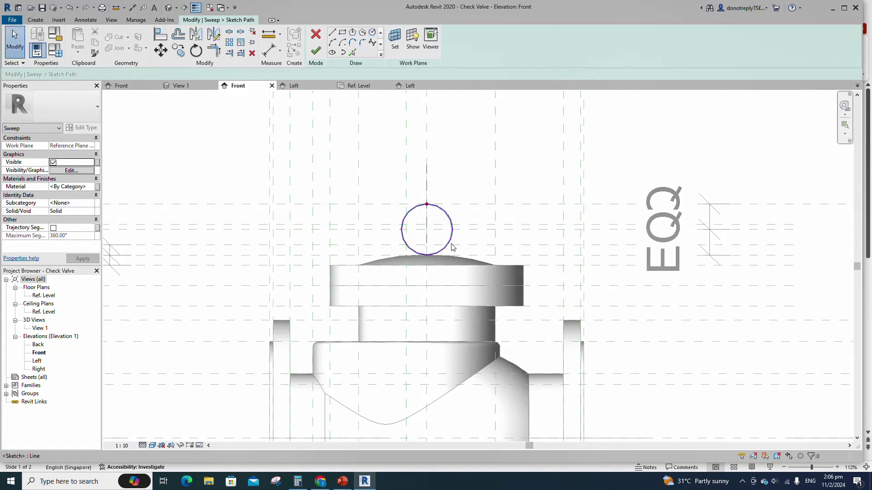
key("a")
key("l")
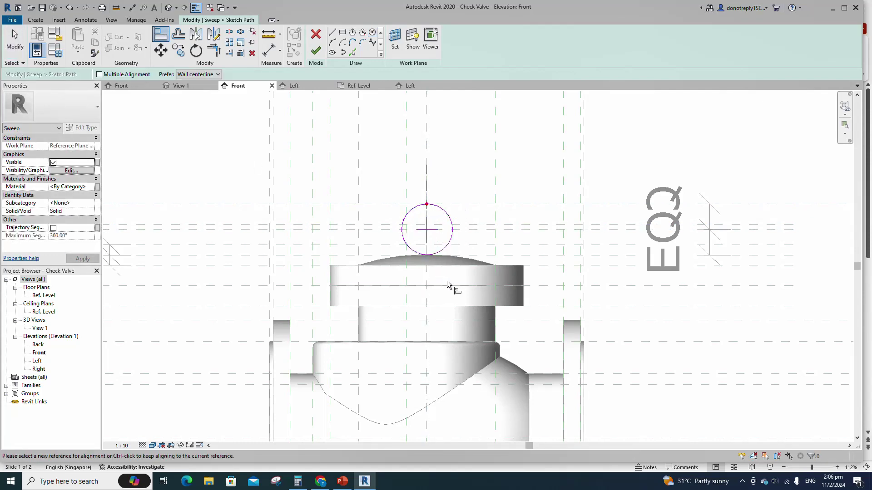
key("Escape")
Add a diameter dimension to the circular path and label it with a new instance parameter H1.
left_click(280, 51)
left_click(295, 120)
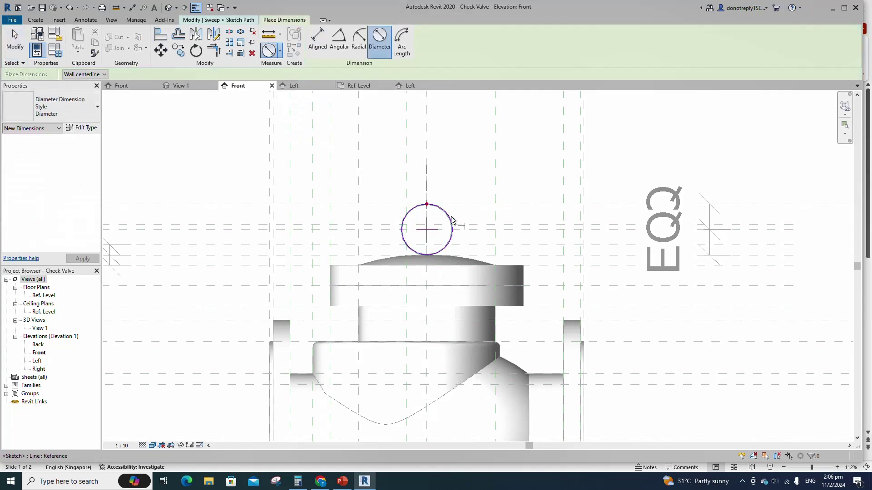
left_click(452, 224)
left_click(439, 223)
left_click(404, 40)
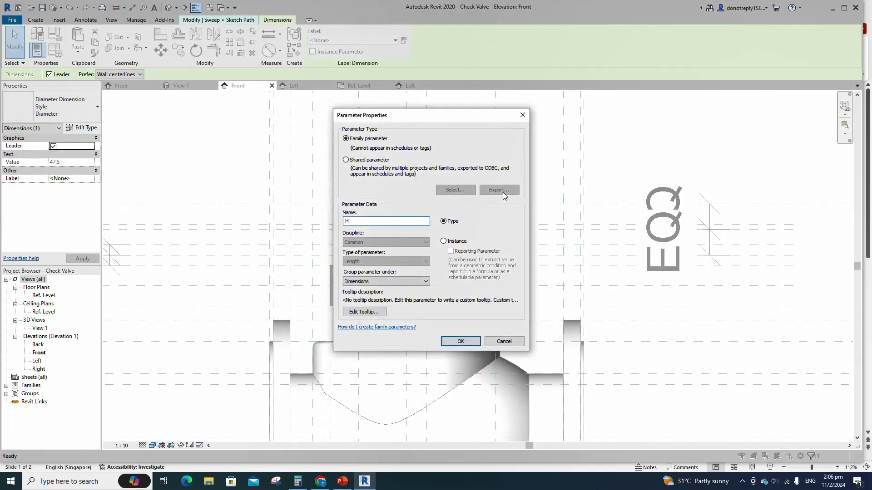
left_click(444, 241)
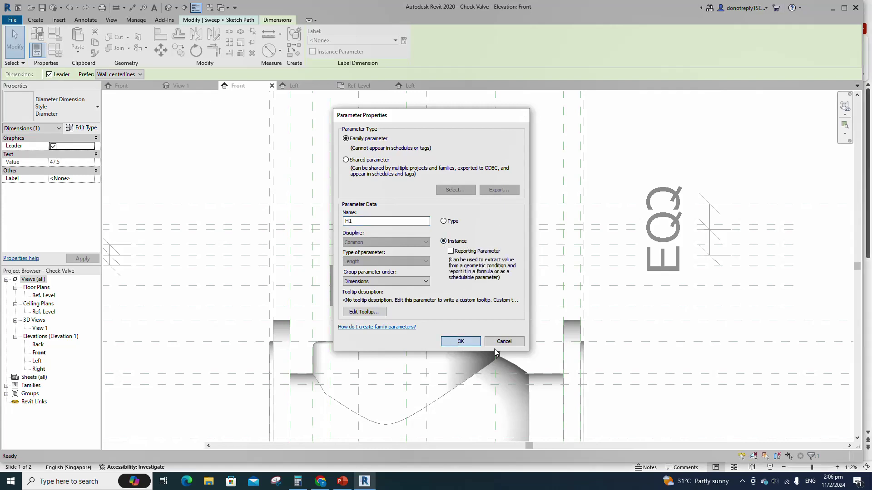
left_click(460, 341)
left_click(596, 221)
Set the formula of family parameter H1 to (2*b)+(b/2) and apply it.
scroll(599, 223, "down", 4)
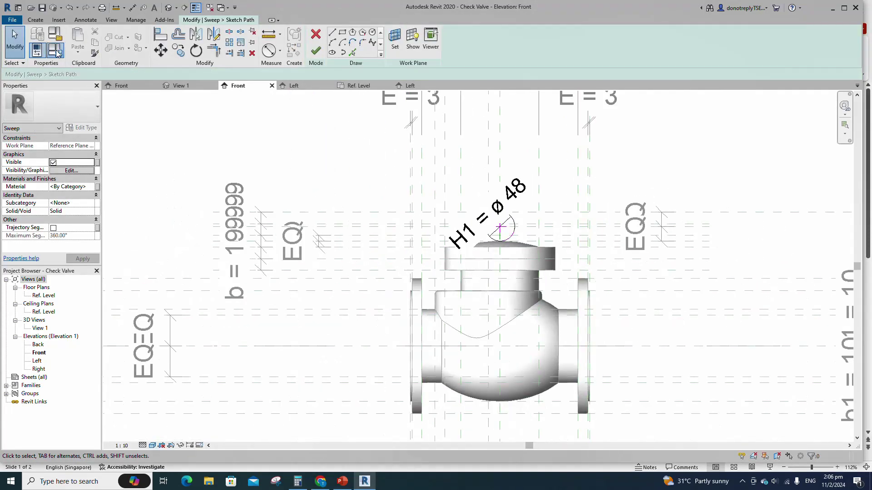
left_click(55, 51)
scroll(225, 264, "down", 1)
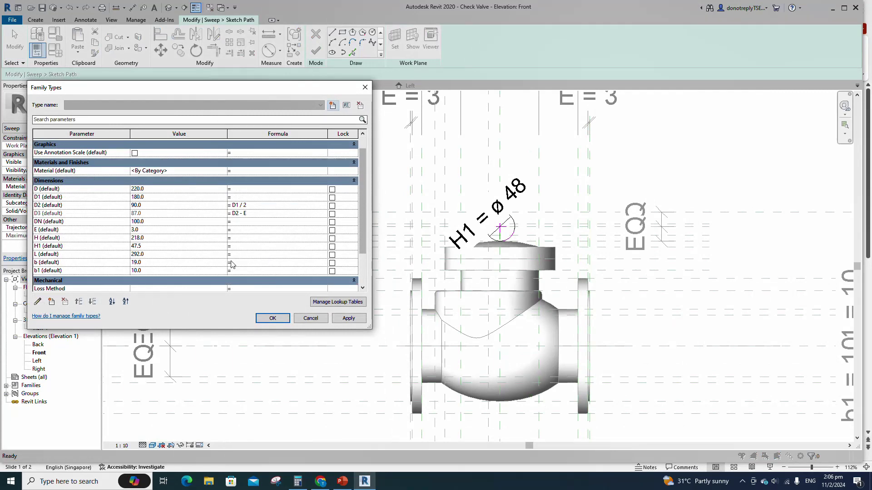
left_click(234, 247)
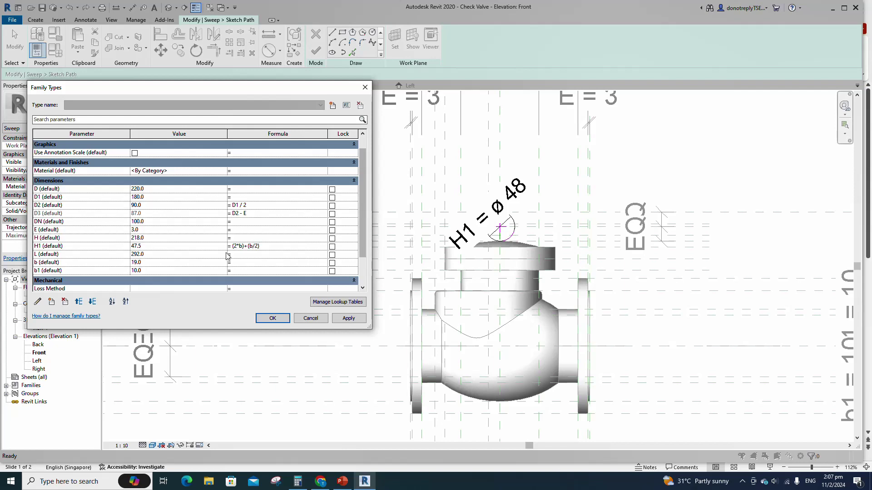
left_click(348, 318)
left_click(272, 318)
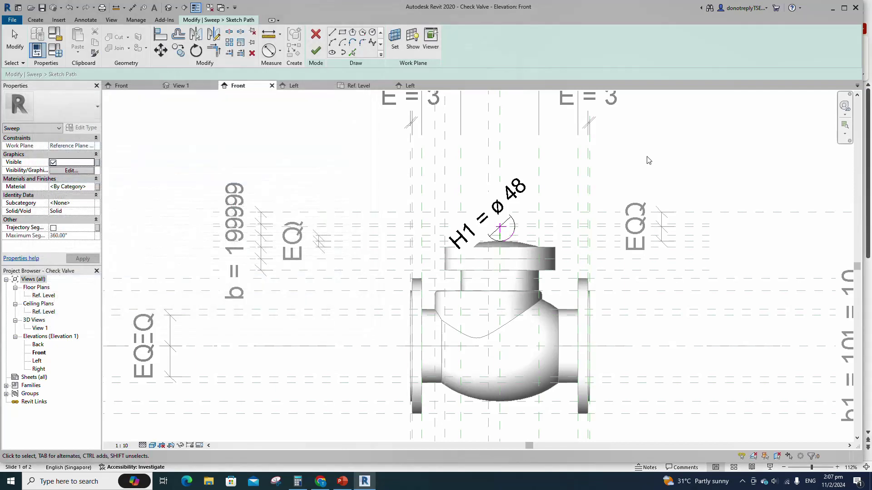
Finish the circular path and sketch an elliptical profile with both radii 6 mm at the path point in the Left elevation.
scroll(634, 193, "up", 2)
left_click(316, 50)
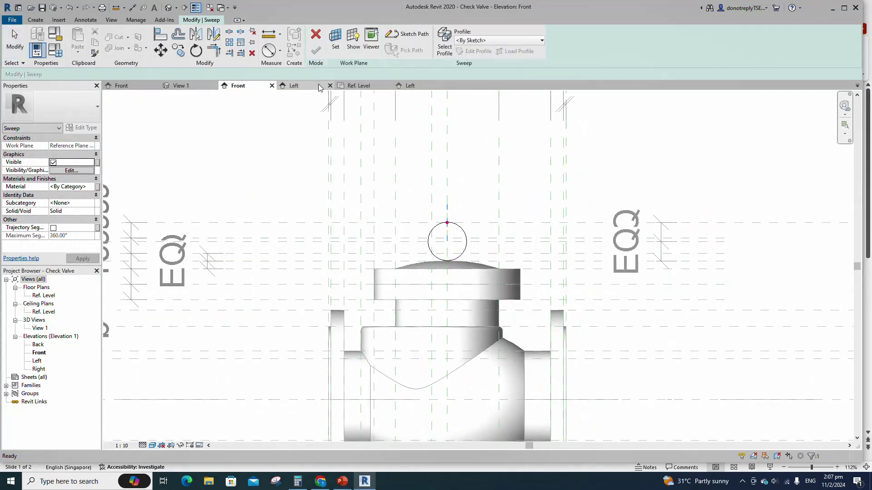
left_click(472, 50)
left_click(434, 324)
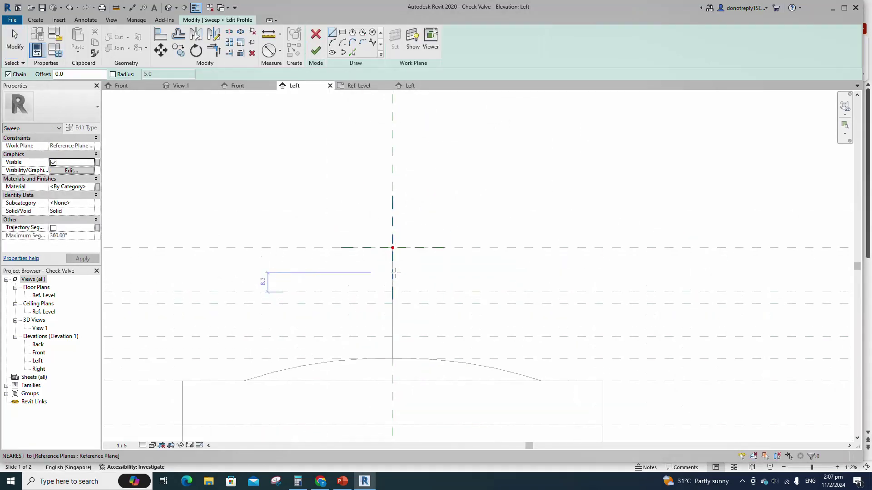
left_click(391, 235)
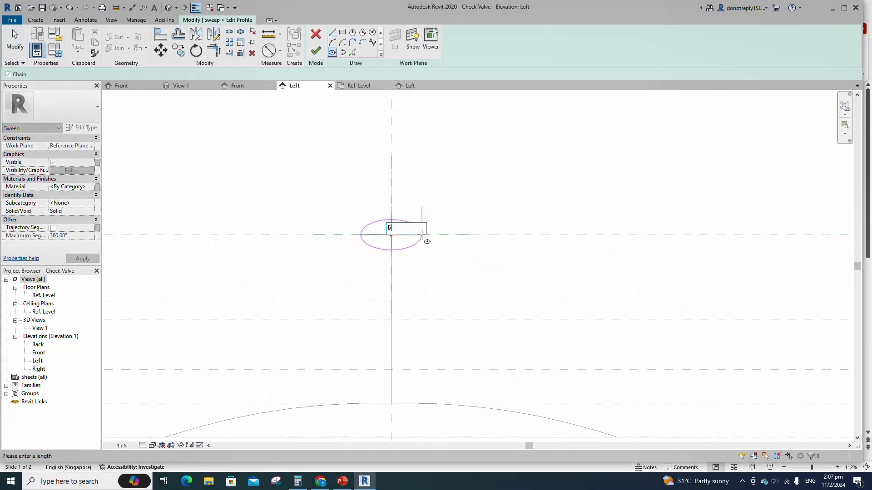
left_click(422, 214)
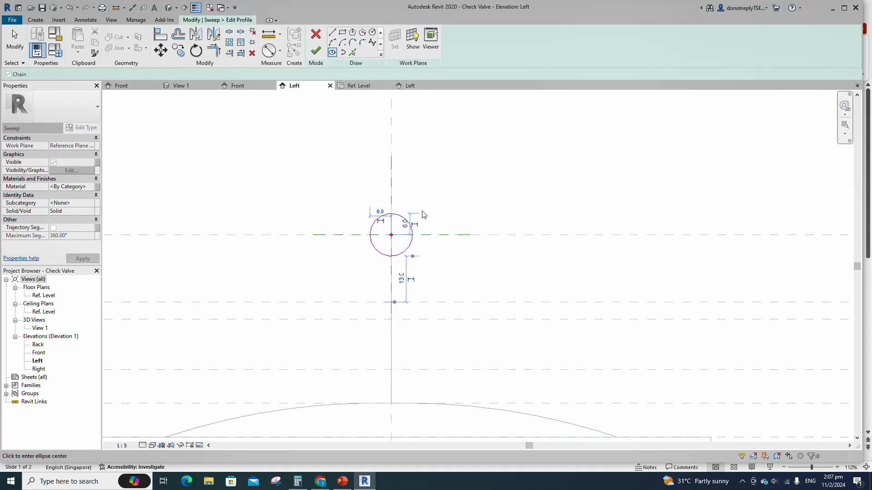
key("Escape")
key("Escape")
Move the profile ellipse straight down by its radius so its uppermost point sits on the path point.
left_click_drag(298, 164, 528, 303)
key("m")
key("v")
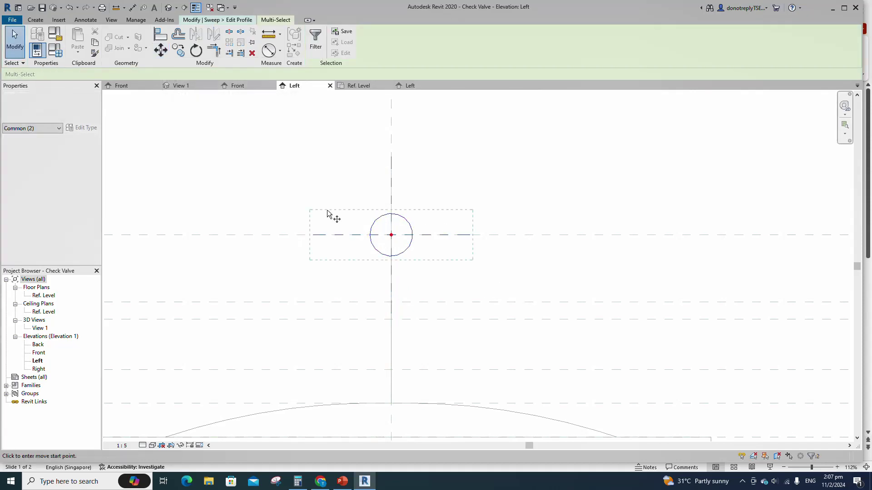
left_click(391, 214)
left_click(391, 235)
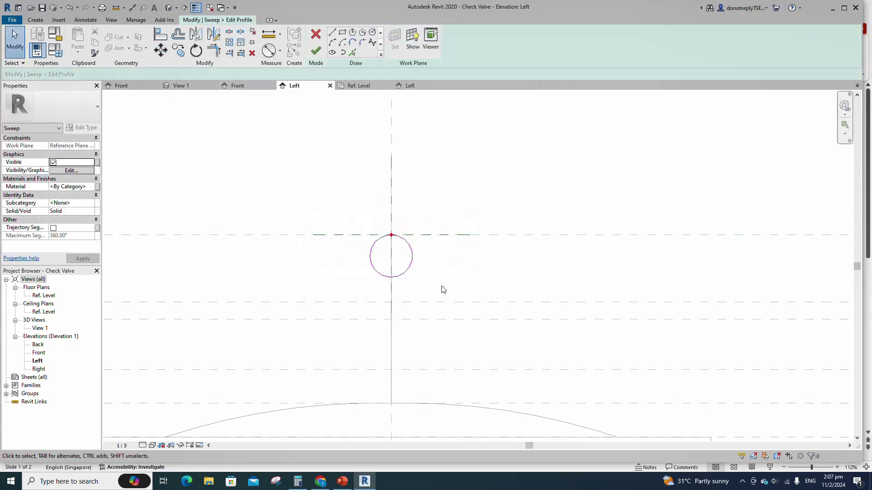
Turn the temporary dimensions of the profile's two radii into permanent ones.
left_click(403, 275)
scroll(425, 292, "up", 3)
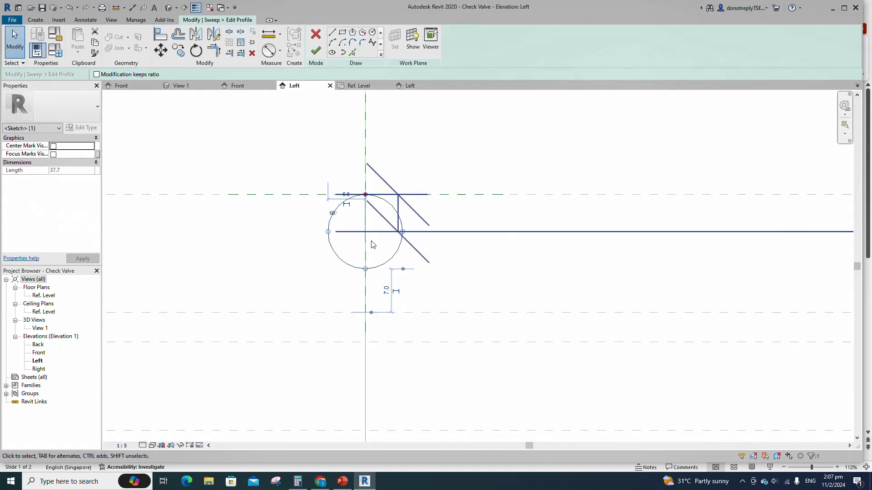
left_click(347, 204)
left_click(462, 278)
scroll(462, 279, "down", 3)
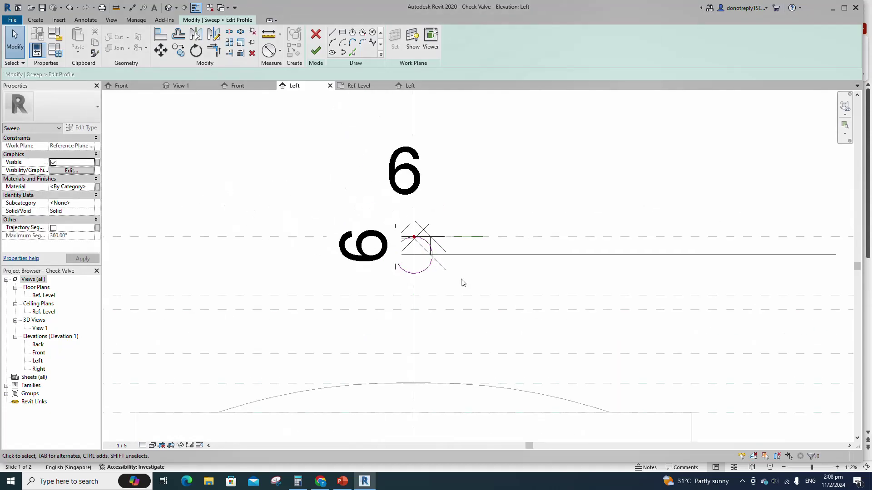
Label both profile radius dimensions with a new instance parameter BS1.
left_click(443, 255)
left_click(397, 267, "ctrl")
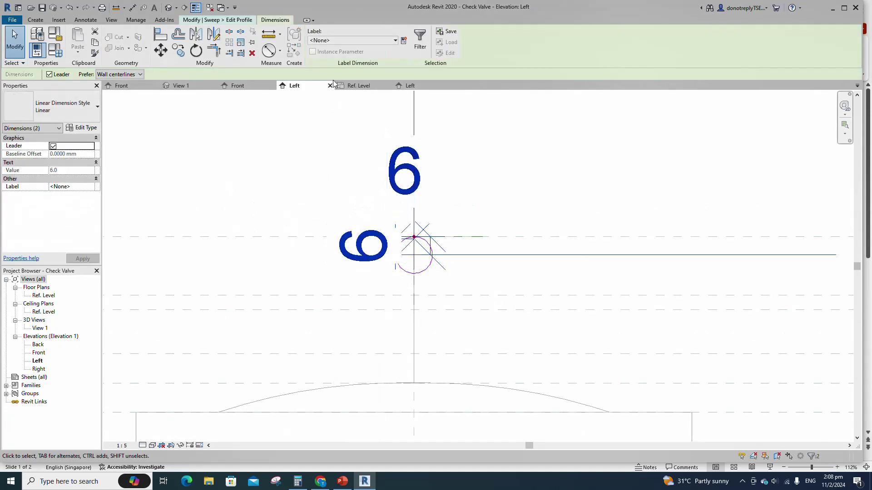
left_click(404, 40)
type("BS1")
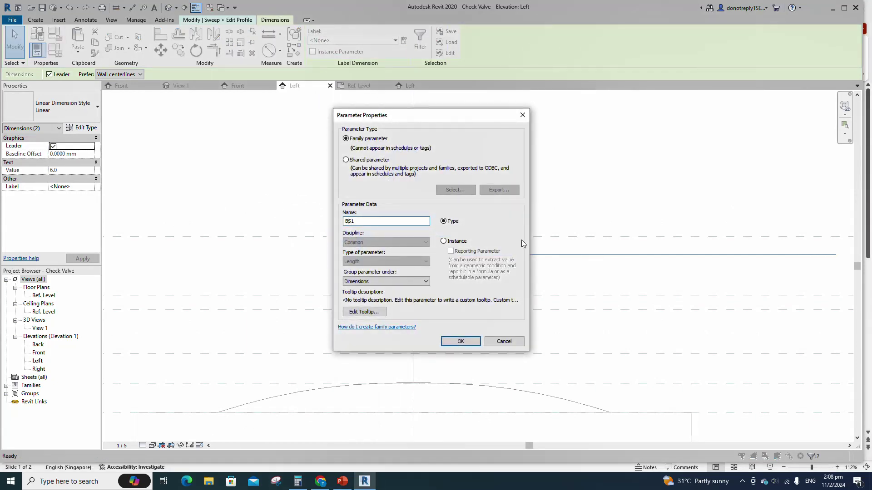
left_click(443, 241)
left_click(460, 341)
scroll(461, 283, "down", 3)
key("Escape")
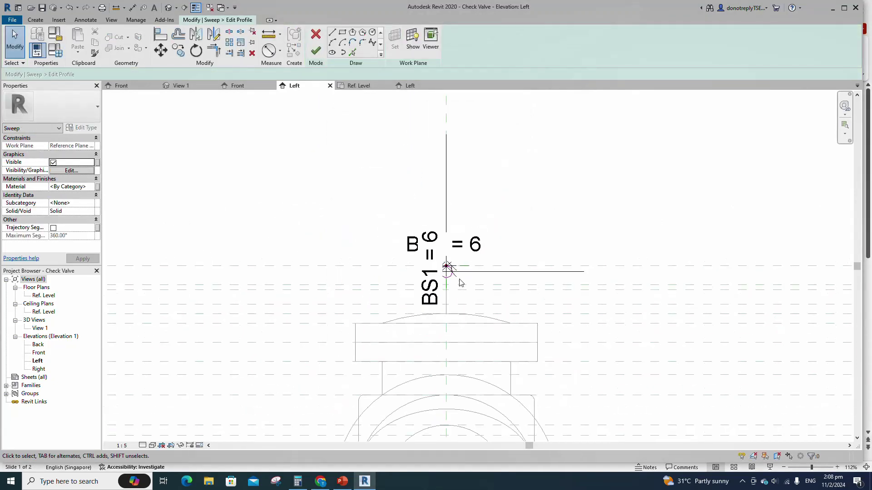
Align and lock the profile to the upper H plane and the vertical centre plane, and finish the ring sweep.
key("a")
key("l")
scroll(447, 267, "up", 3)
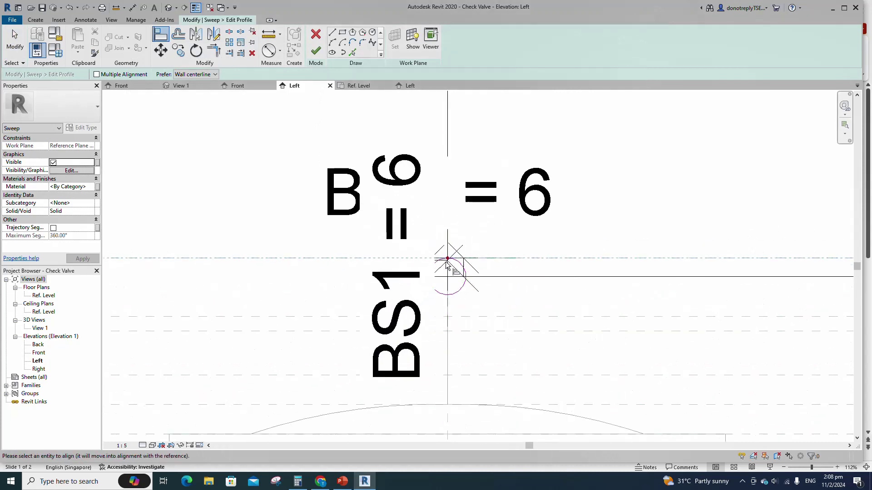
scroll(446, 262, "up", 2)
left_click(448, 261)
left_click(493, 244)
scroll(481, 304, "down", 6)
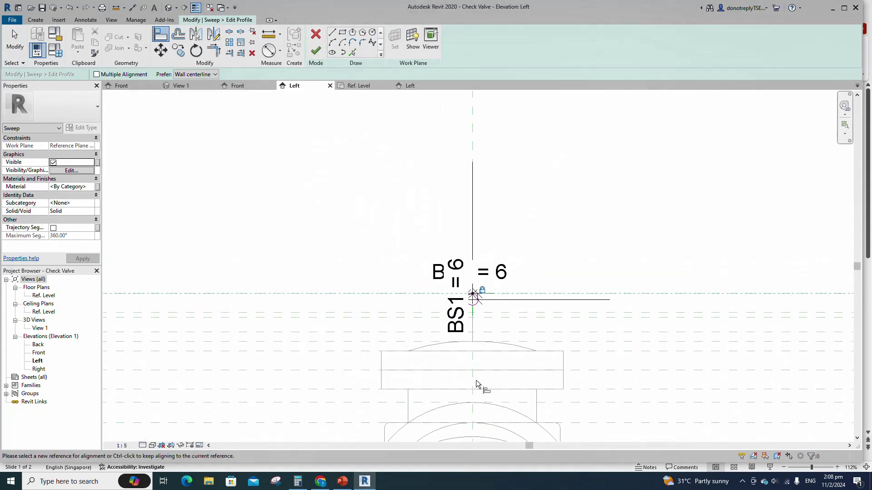
scroll(475, 294, "up", 5)
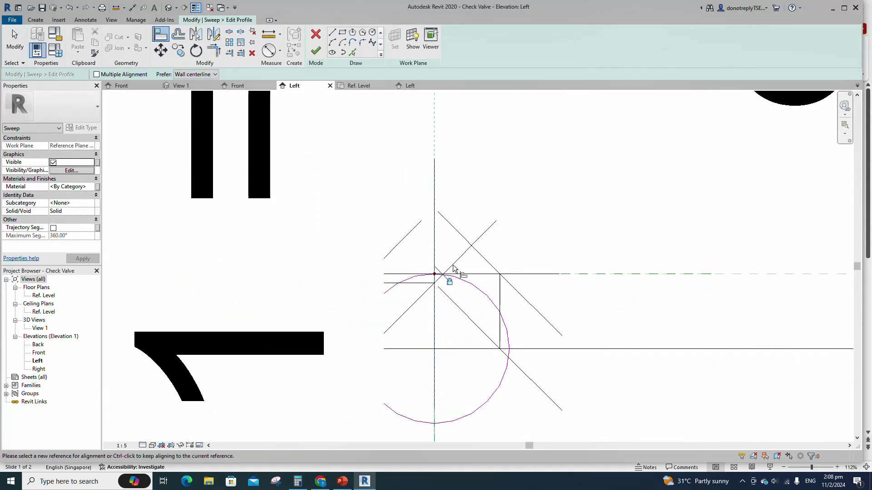
scroll(453, 269, "down", 3)
left_click(316, 50)
left_click(315, 50)
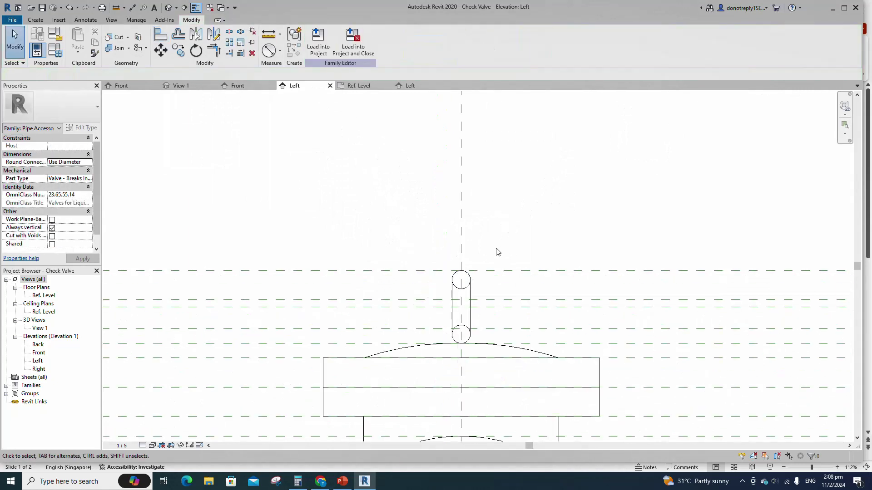
Start a second sweep in the Front elevation and sketch a vertical path line from the dome's base to the plane inside the ring's lower part.
scroll(498, 252, "down", 2)
double_click(40, 353)
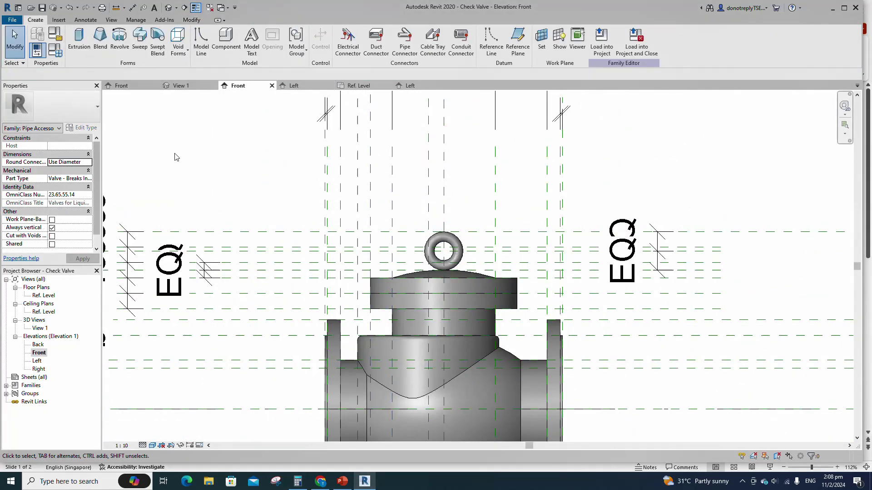
left_click(139, 40)
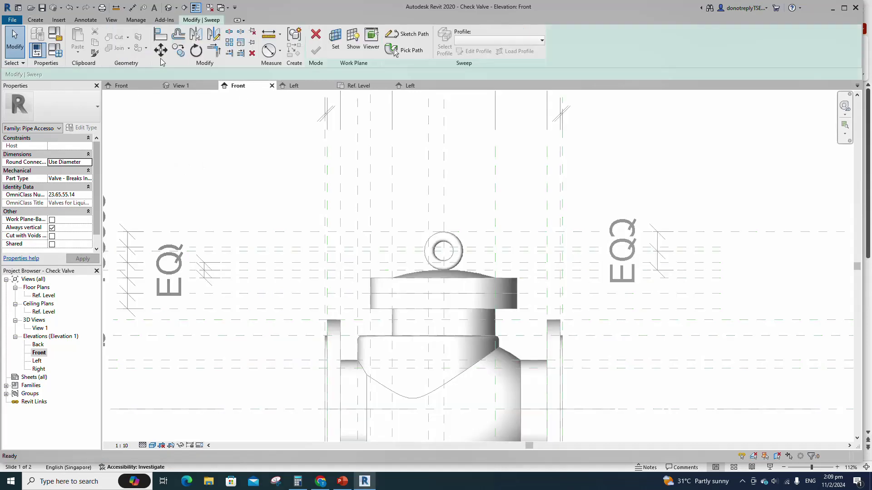
left_click(405, 34)
scroll(456, 302, "up", 4)
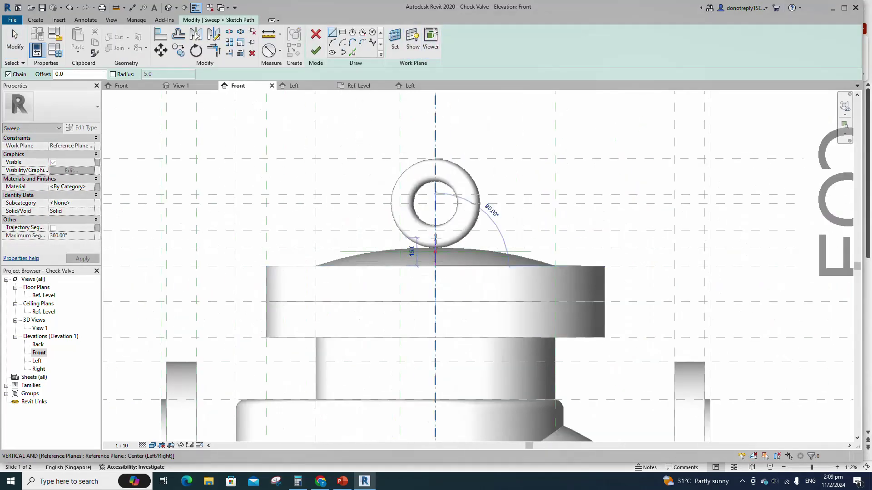
scroll(435, 248, "up", 2)
left_click(435, 248)
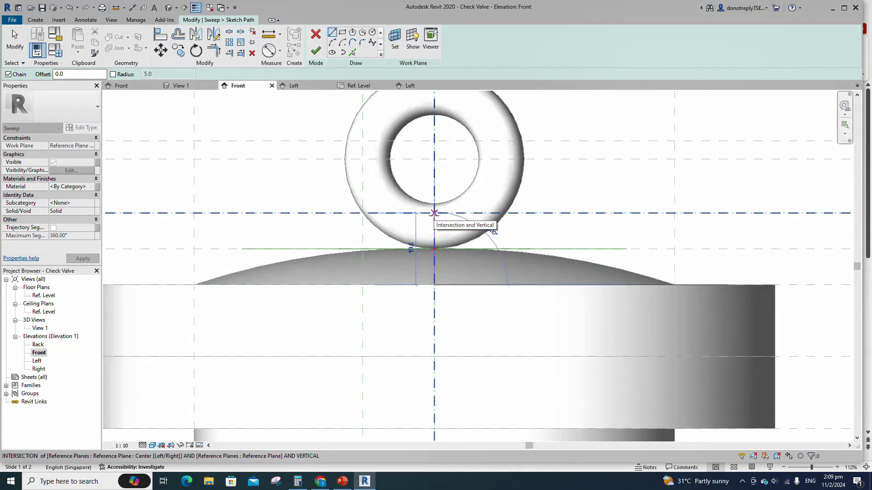
scroll(463, 240, "down", 3)
scroll(463, 239, "down", 1)
Align and lock the path line's lower end to the dome's base plane and finish the path.
key("a")
key("l")
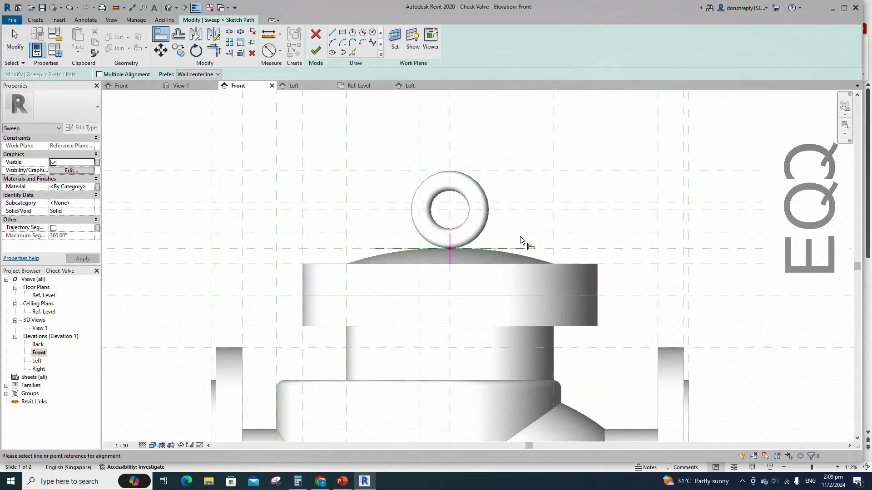
left_click(481, 264)
left_click(451, 265)
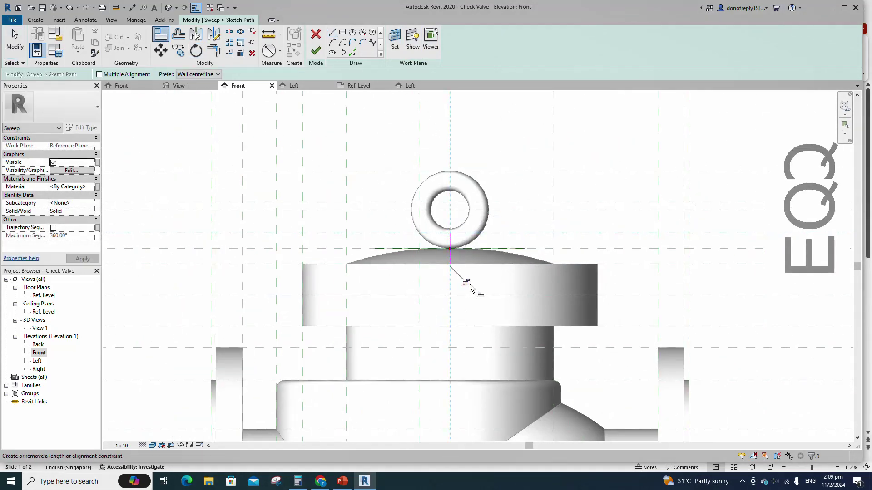
left_click(468, 283)
left_click(316, 50)
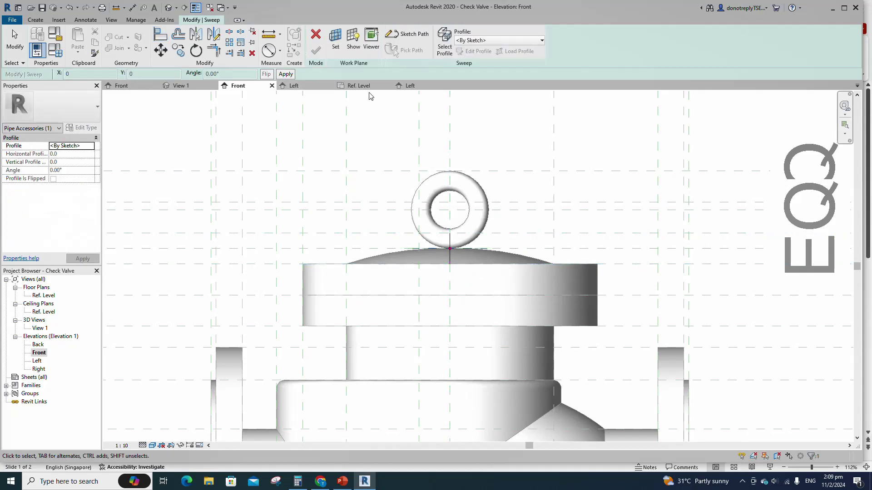
Sketch a circular profile of 6 mm radius centred on the path point in the Ref. Level floor plan.
left_click(478, 51)
left_click(433, 325)
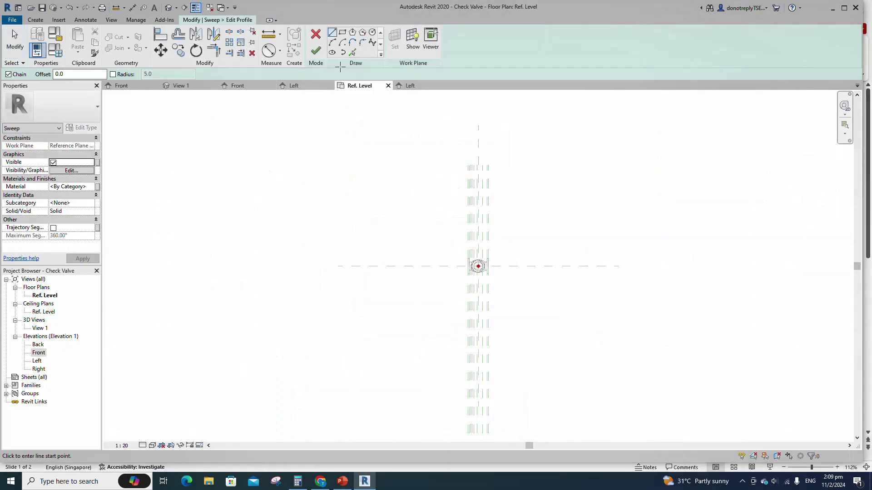
left_click(372, 32)
scroll(479, 270, "up", 6)
left_click(474, 243)
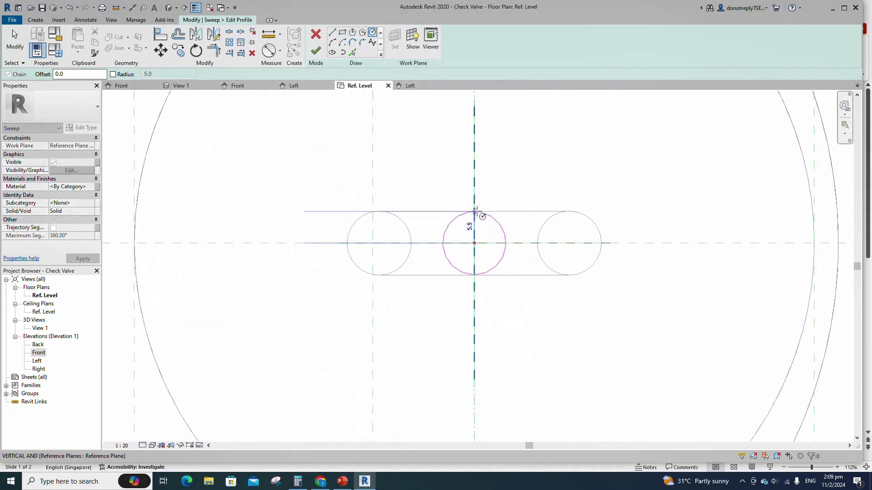
type("6")
key("Return")
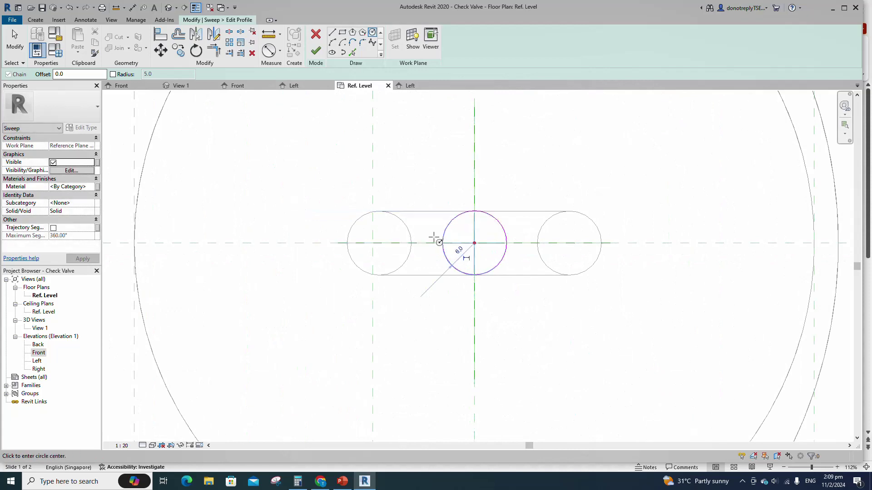
key("Escape")
Make the circle's radius dimension permanent, label it BS1, and finish the second sweep.
left_click(464, 263)
left_click(91, 179)
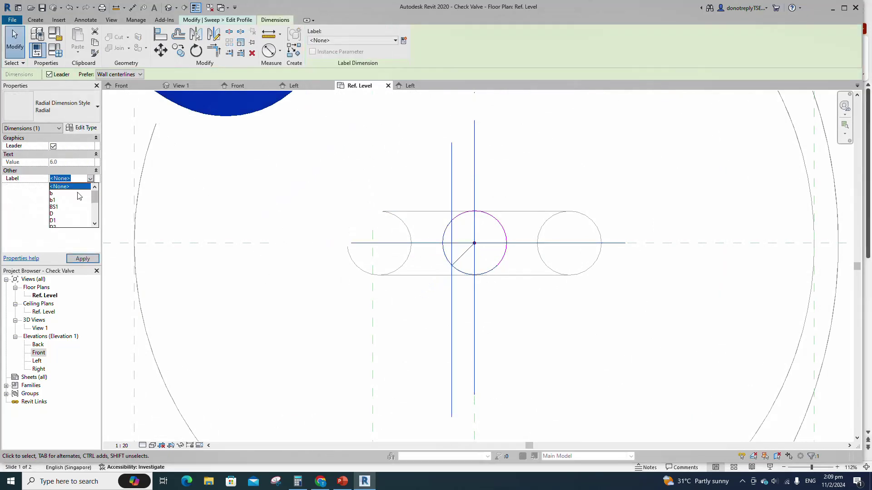
left_click(68, 207)
left_click(383, 354)
scroll(383, 354, "down", 3)
left_click(316, 54)
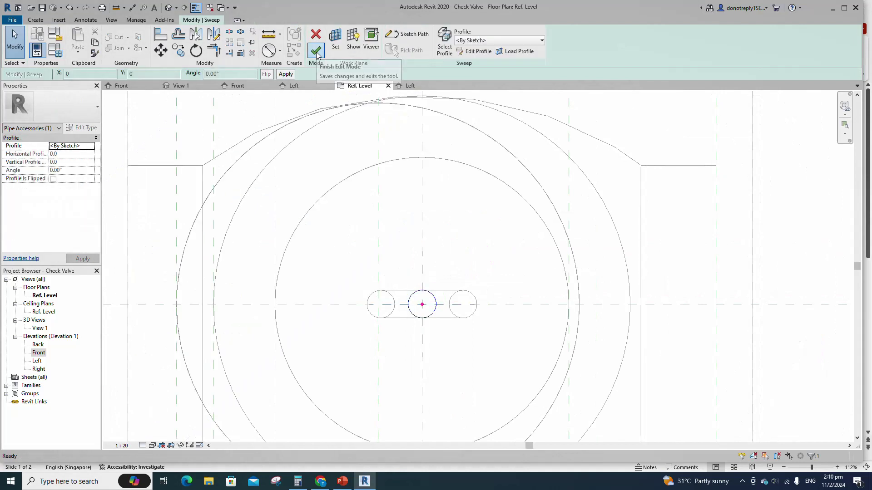
left_click(316, 52)
Select the ring sweep in the Front elevation and associate its material with the Material family parameter.
double_click(40, 353)
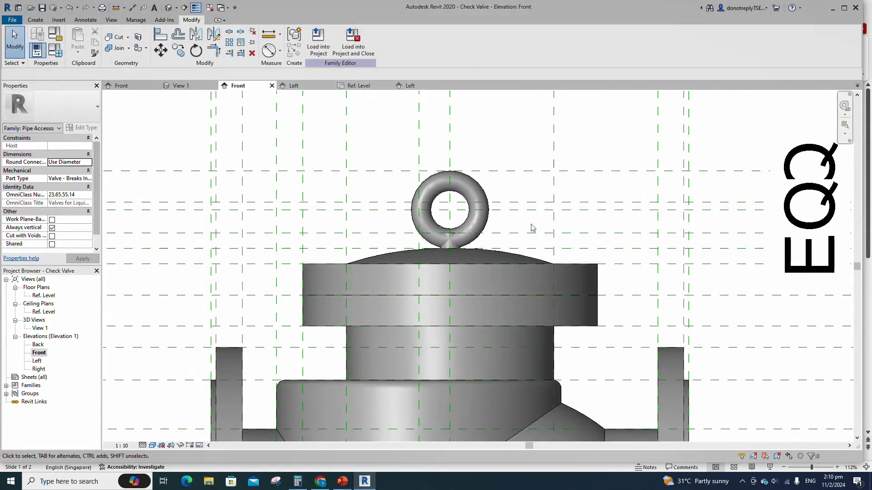
scroll(532, 228, "down", 3)
left_click(470, 236)
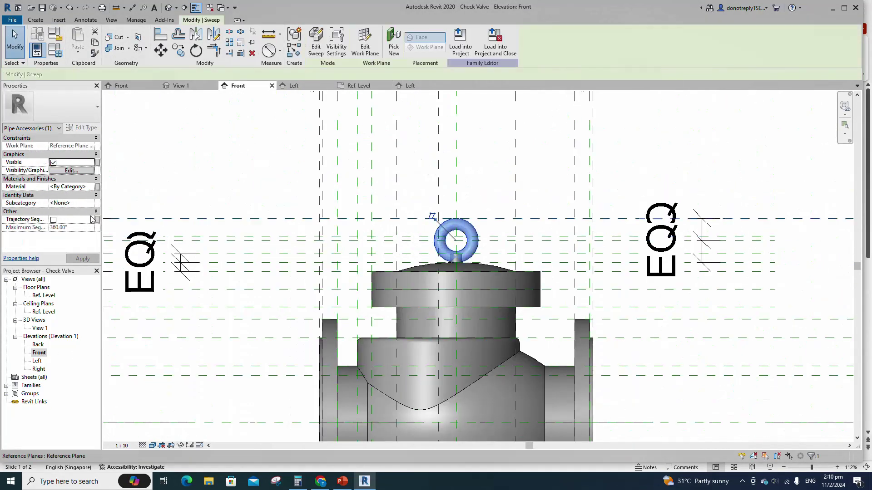
left_click(97, 187)
left_click(377, 208)
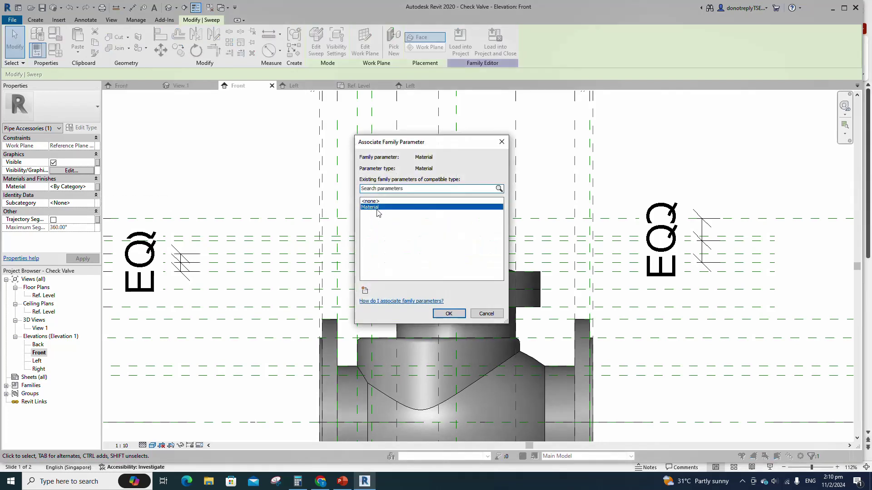
Associate the material of the lifting-ring sweep on top of the valve with the Material family parameter.
left_click(443, 313)
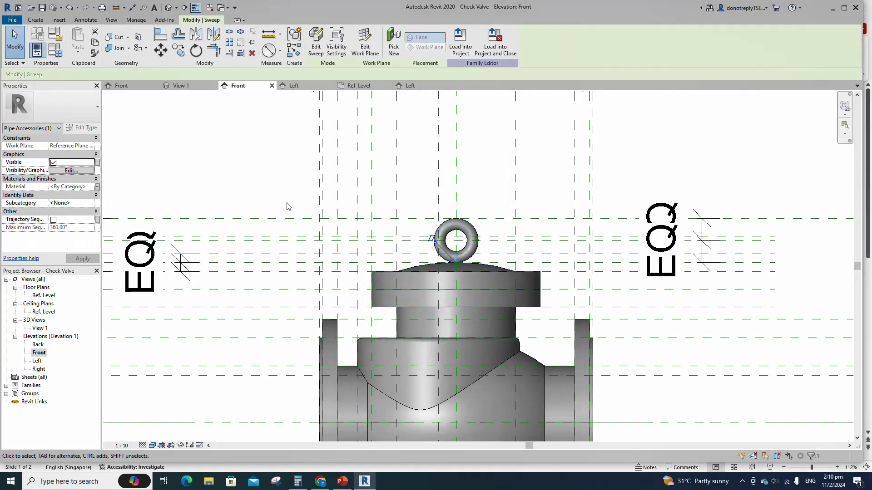
left_click(249, 193)
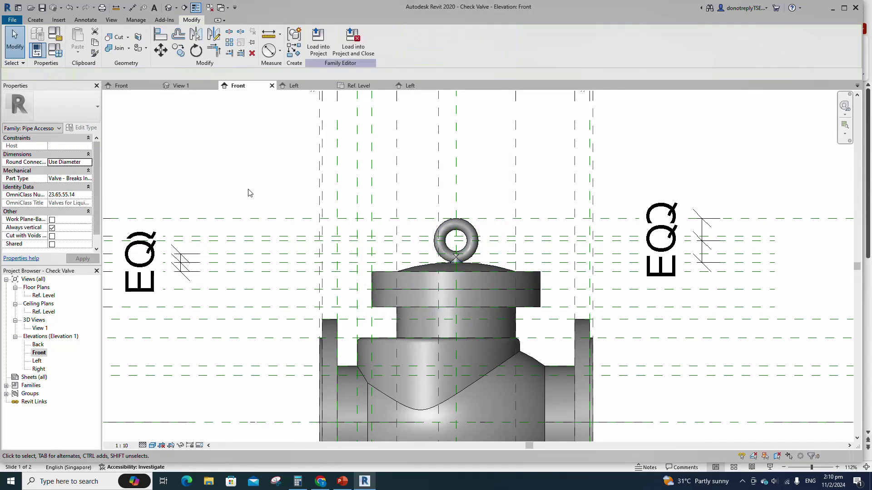
Open the 3D view View 1 and examine the check valve from a raised angle.
scroll(249, 192, "down", 4)
double_click(42, 329)
scroll(609, 261, "up", 1)
middle_click_drag(609, 260, 672, 315, "shift")
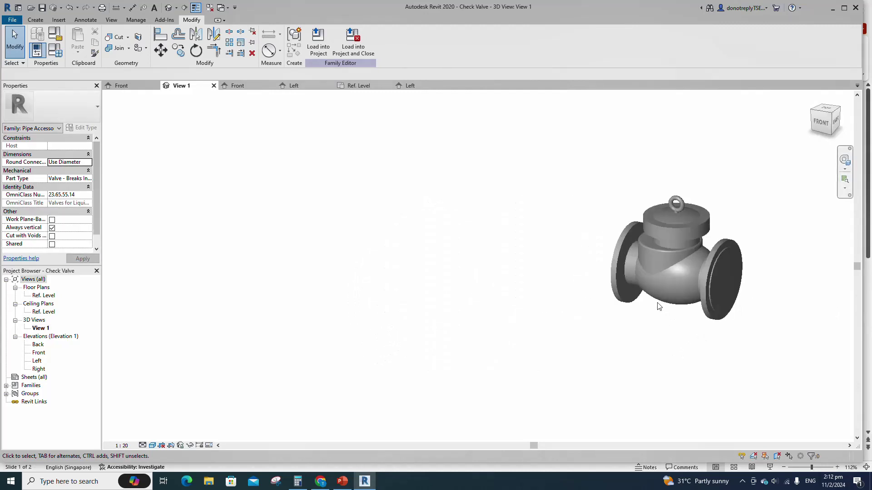
middle_click_drag(658, 306, 561, 338, "shift")
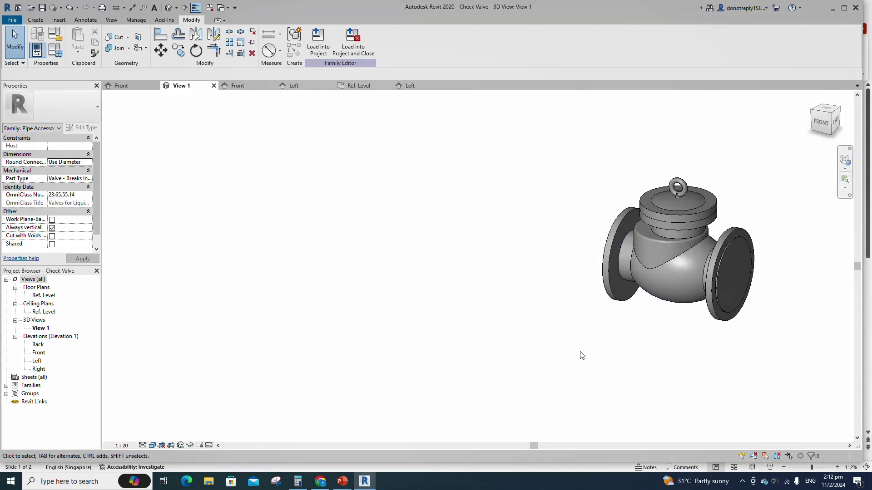
Import the lookup table FIG 602 Flanged End Swing Check Valve_DN100-DN300.csv into the family.
left_click(55, 50)
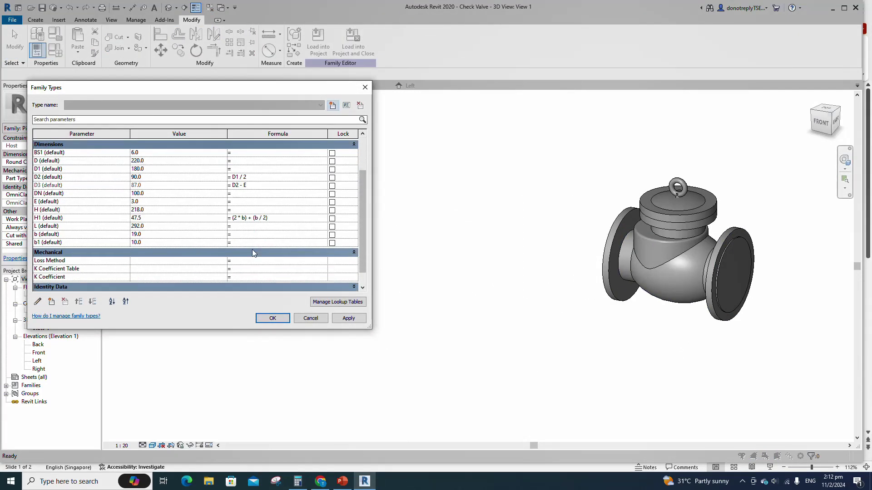
left_click(330, 303)
left_click(274, 146)
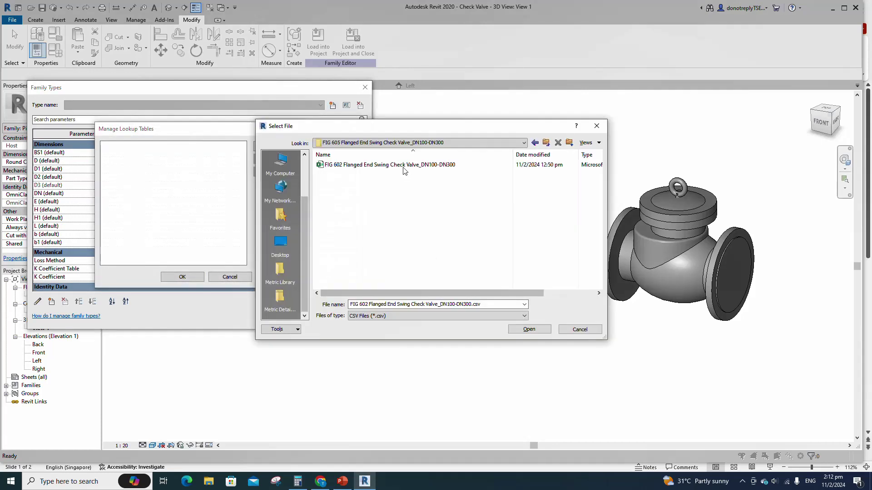
left_click(459, 168)
left_click(527, 329)
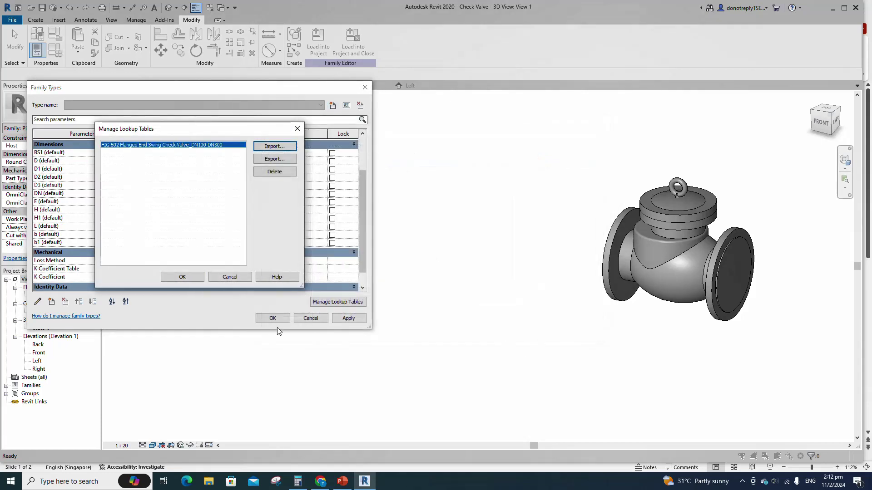
left_click(183, 277)
Add a Text type parameter named Lookup Table Name to the family, grouped under Other.
scroll(203, 264, "down", 1)
left_click(51, 302)
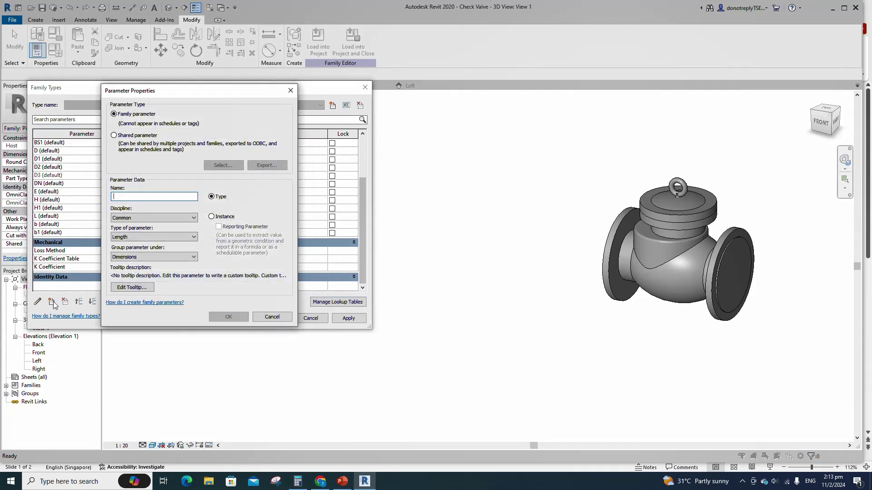
type("Lookup Table Name")
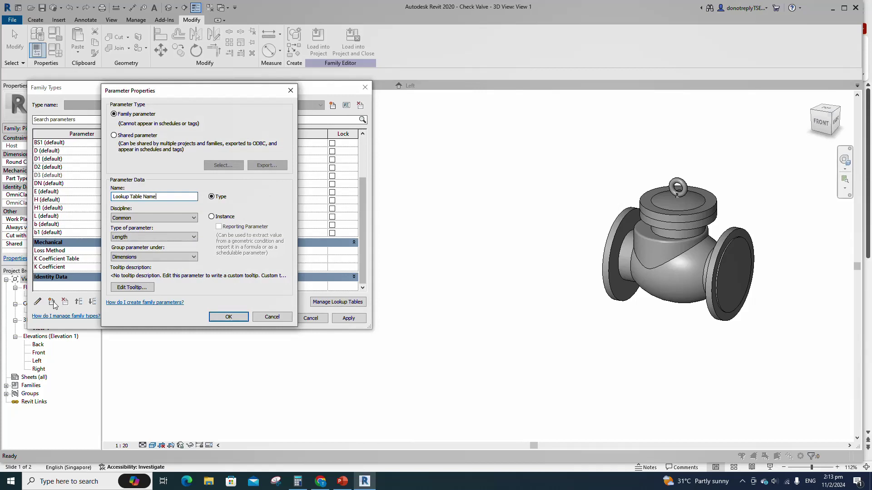
left_click(128, 238)
left_click(129, 245)
left_click(134, 257)
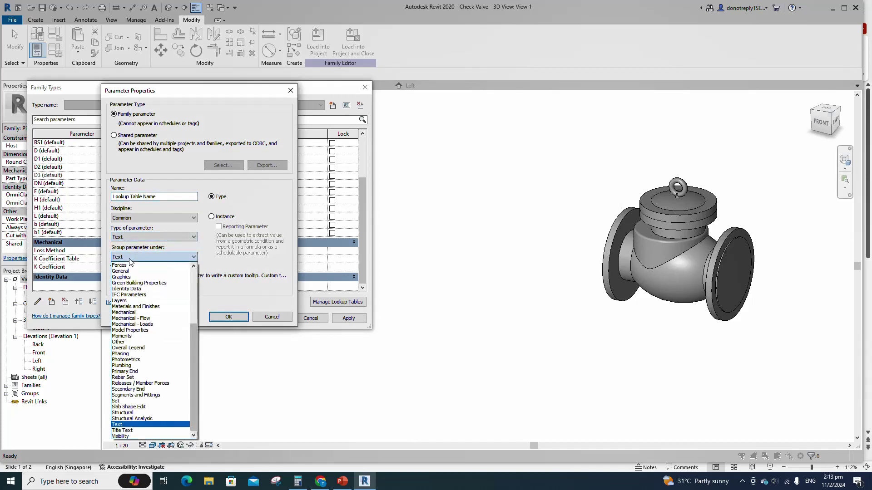
left_click(135, 344)
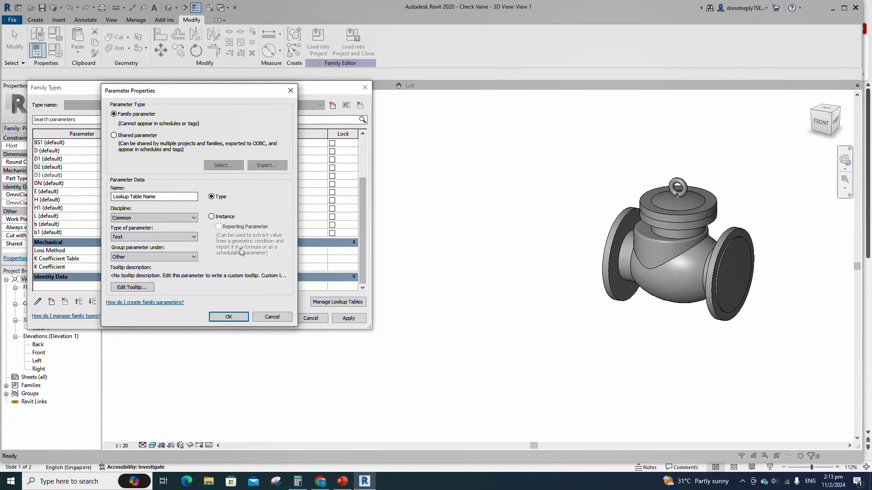
left_click(228, 317)
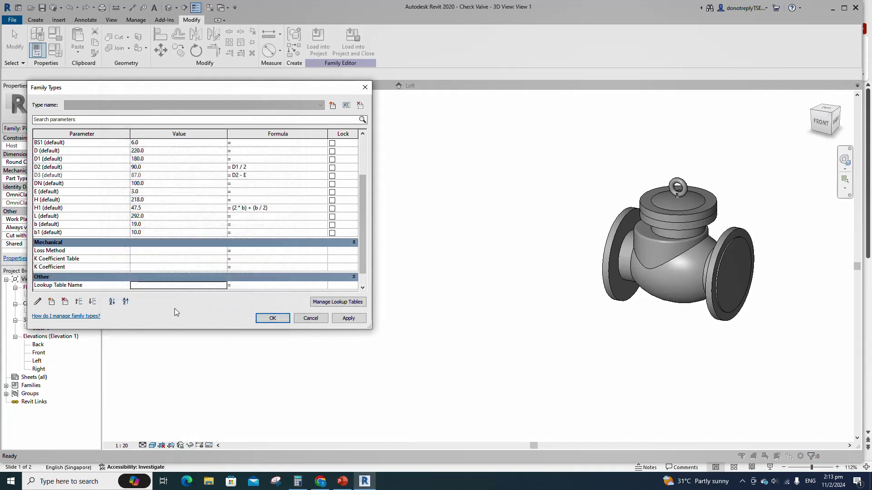
Set Lookup Table Name to FIG 602 Flanged End Swing Check Valve_DN100-DN300 and widen the Family Types dialog and columns to show it.
left_click(143, 286)
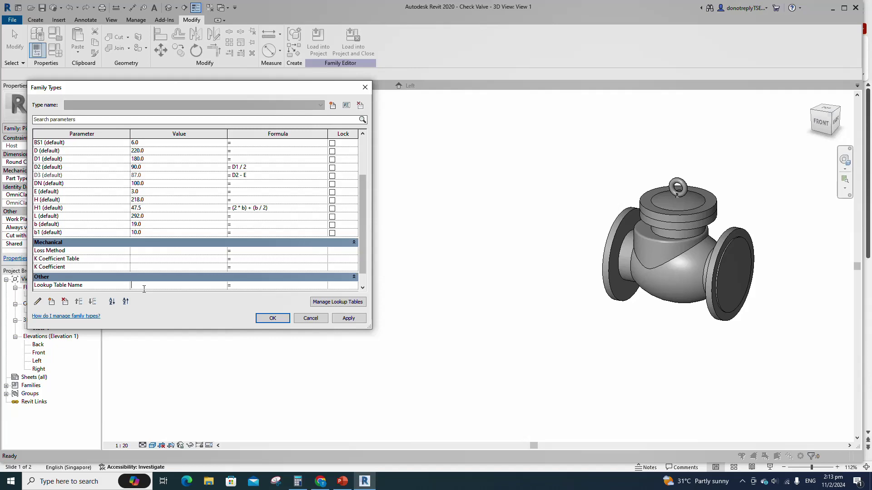
key("ctrl+v")
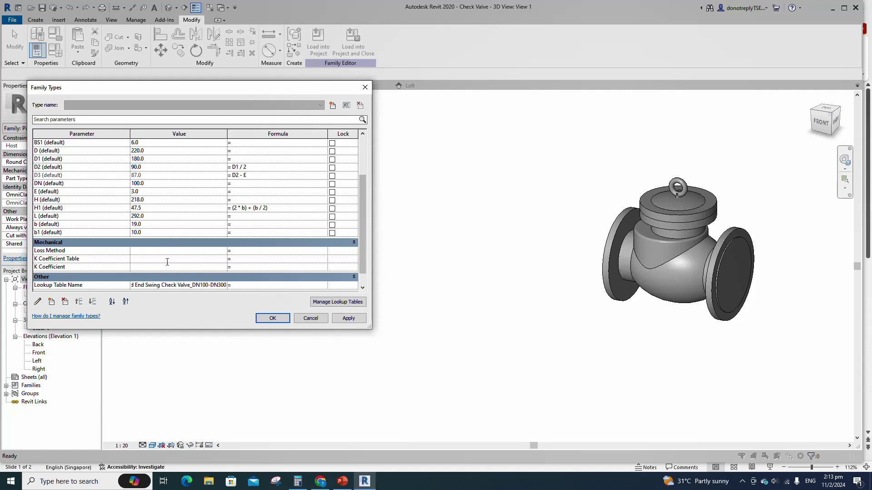
scroll(167, 262, "down", 1)
left_click_drag(130, 134, 110, 136)
left_click_drag(207, 135, 242, 140)
left_click_drag(372, 249, 472, 250)
left_click_drag(294, 135, 266, 142)
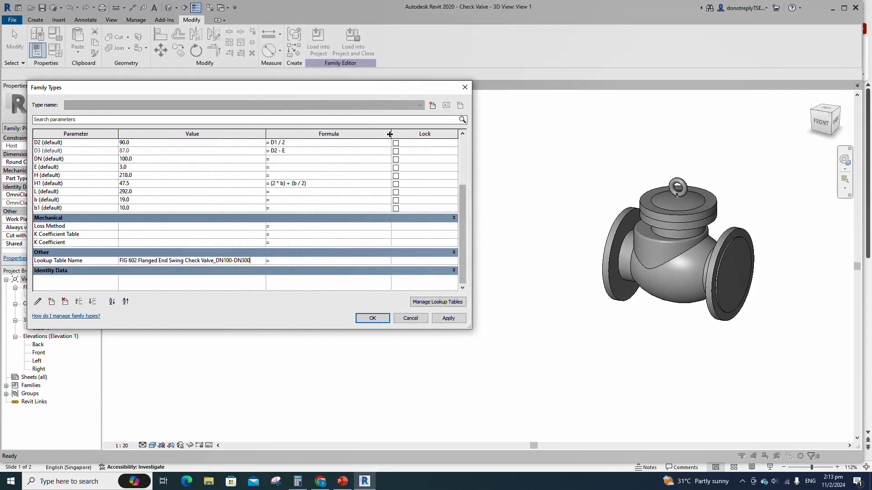
left_click_drag(390, 134, 431, 134)
left_click(448, 317)
Add a Length instance parameter named Nominal Diameter under Dimensions and set its value to 100.
scroll(102, 276, "up", 1)
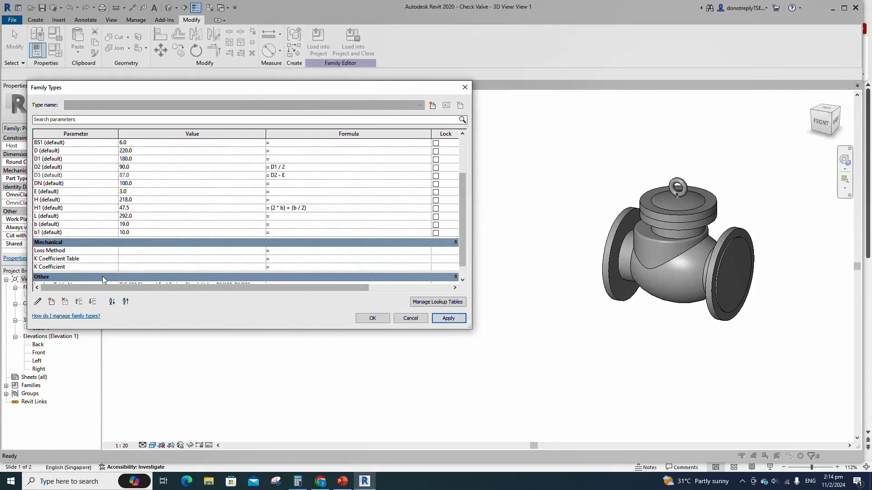
left_click(51, 301)
type("Nominal Diameter")
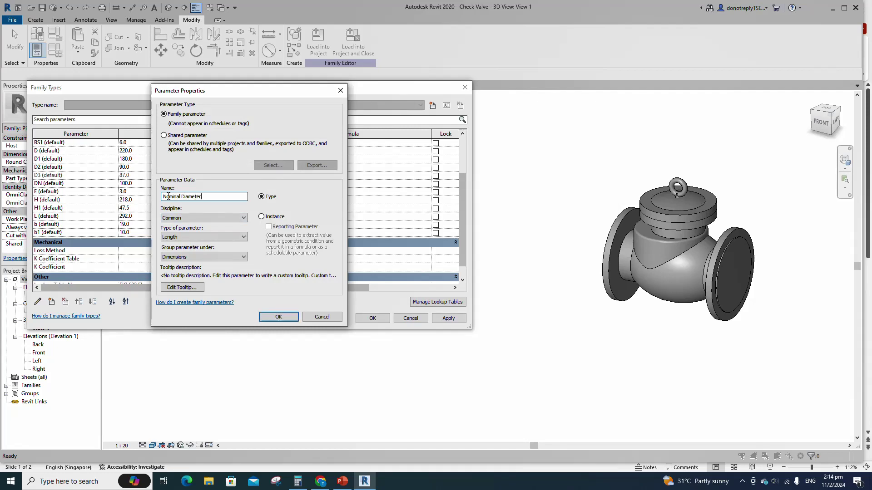
left_click(262, 217)
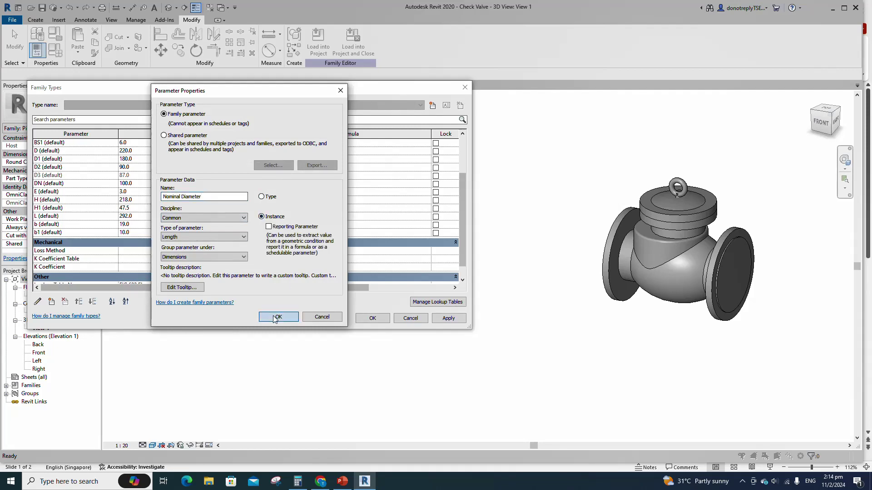
left_click(276, 318)
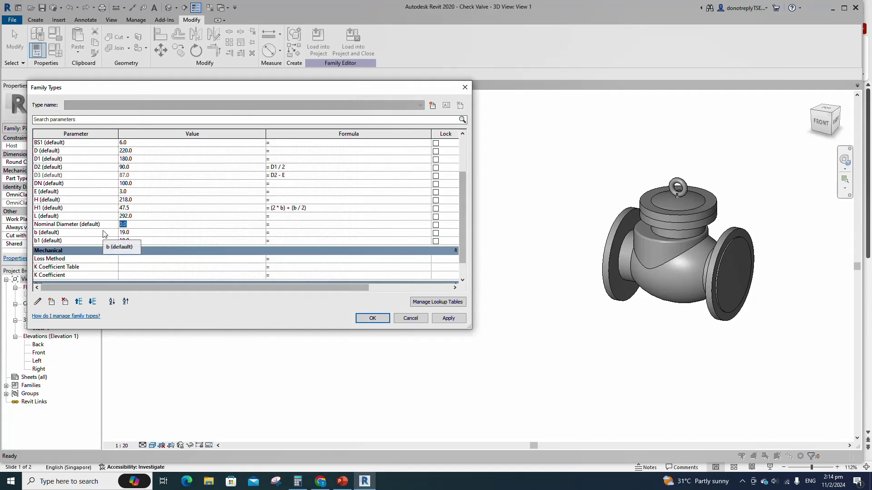
type("100")
left_click(449, 319)
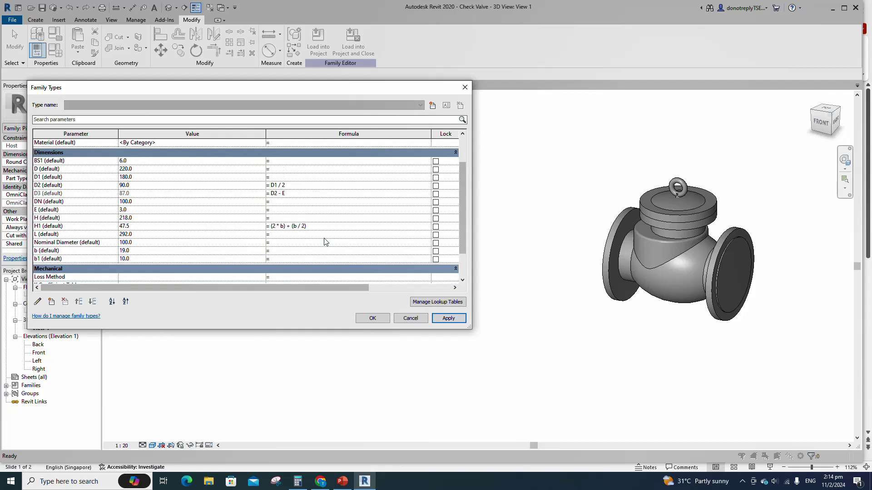
Add a Length instance parameter named BS under Dimensions.
scroll(326, 241, "down", 1)
left_click(51, 302)
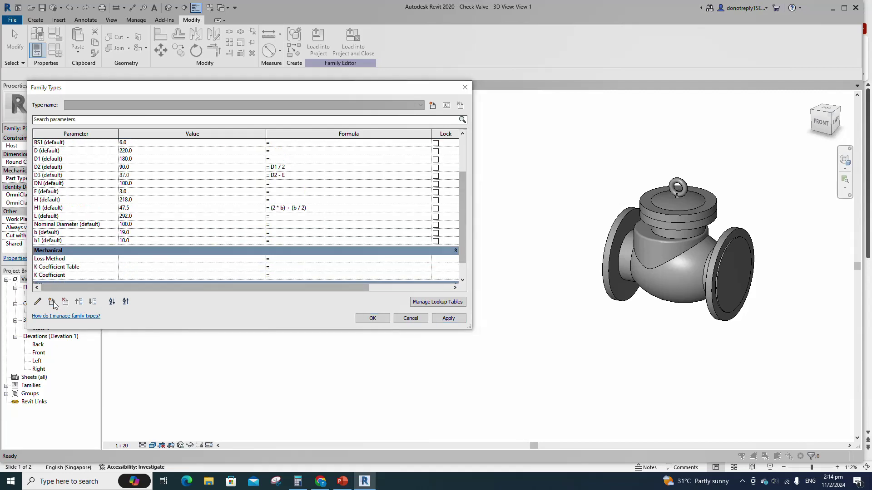
type("BS")
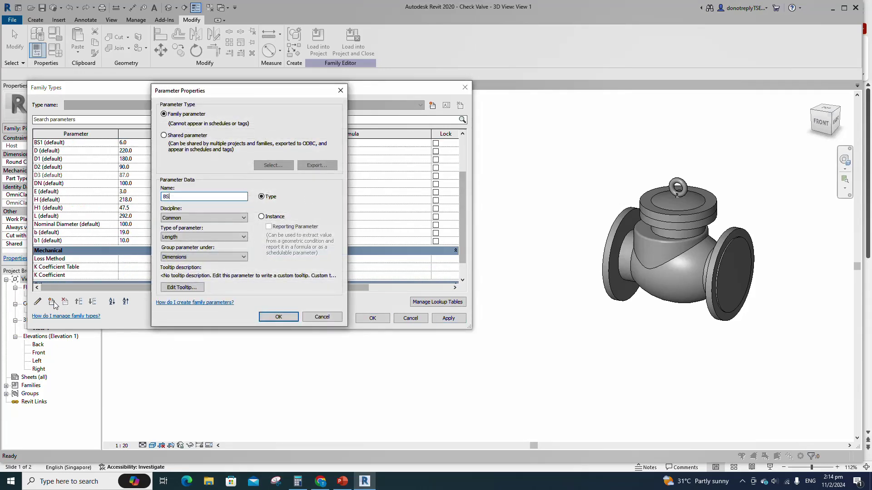
left_click(263, 217)
left_click(278, 317)
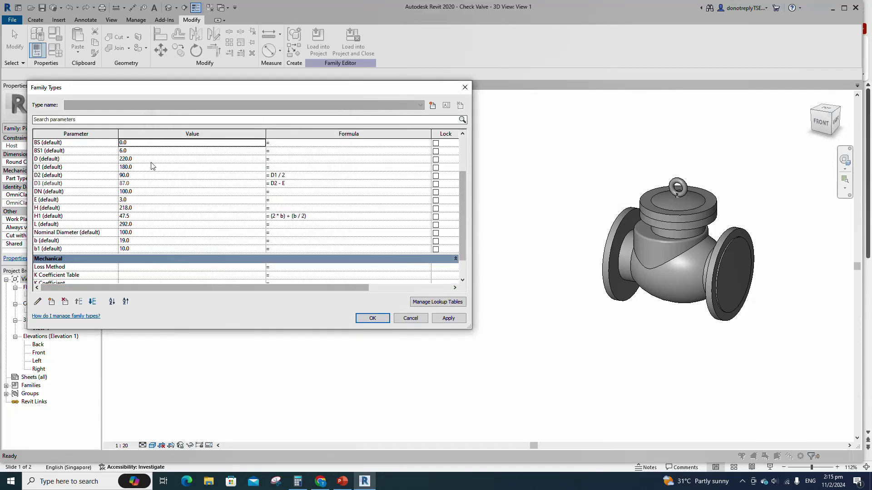
Set and apply the BS formula size_lookup(Lookup Table Name, "BS", 16 mm, Nominal Diameter).
left_click(195, 207)
type("size_lookup(Lookup Table Name, \"BS\", 16 mm, Nominal Diameter)")
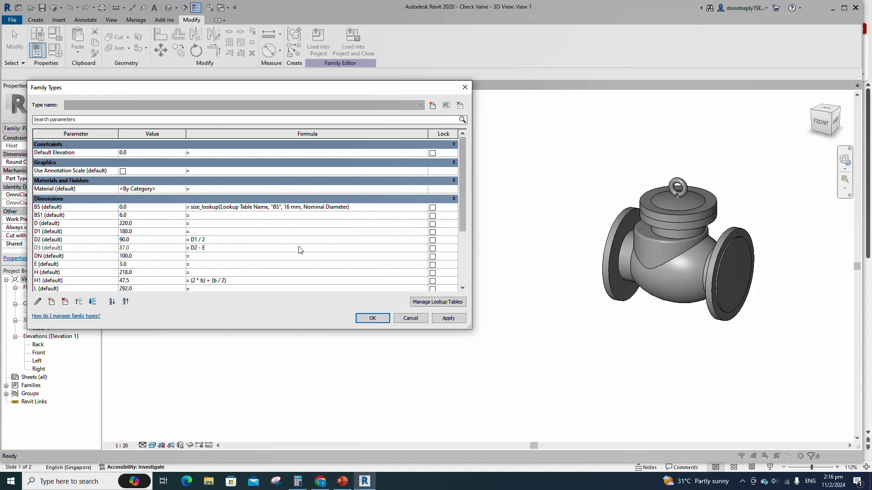
left_click(446, 318)
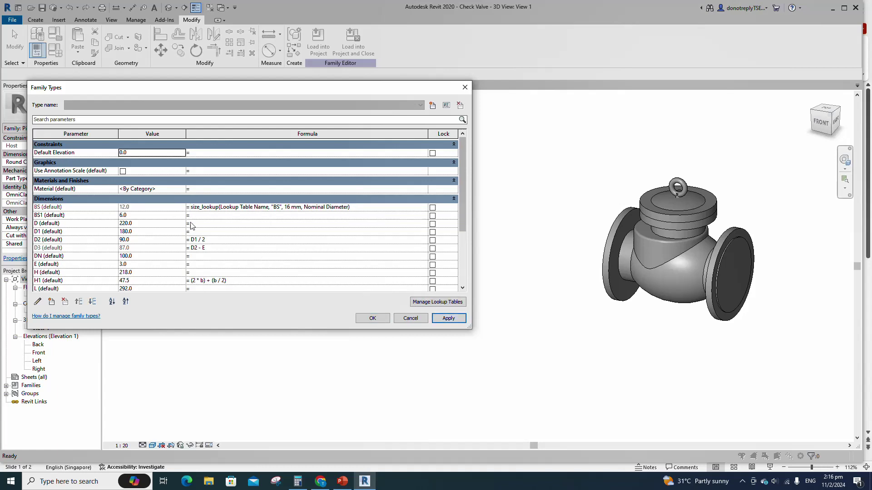
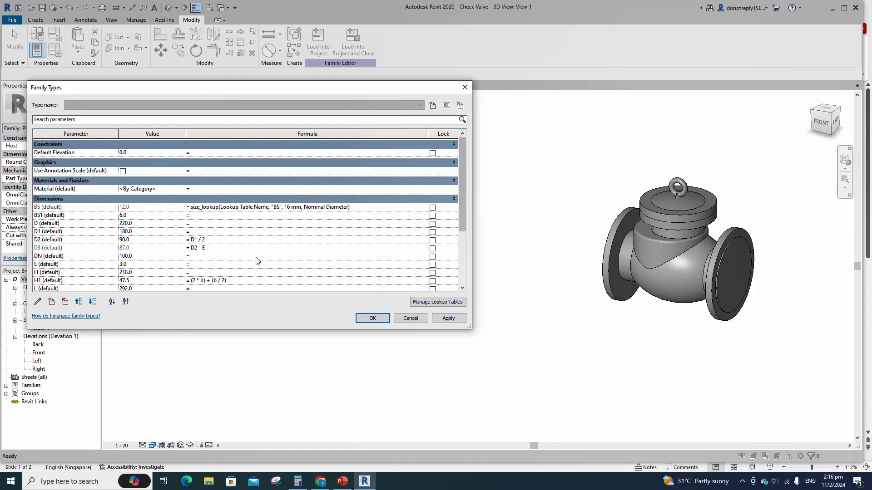
Apply the formula BS / 2 to BS1 and size_lookup(Lookup Table Name, "D", 220 mm, Nominal Diameter) to D.
left_click(448, 320)
type("size_lookup(Lookup Table Name, \"D\", 220 mm, Nominal Diameter)")
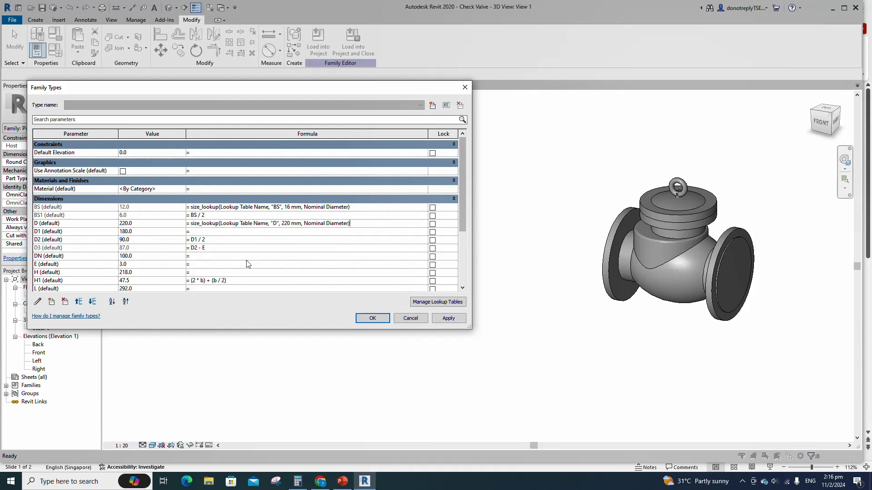
left_click(448, 318)
Make the Family Types dialog taller and apply the D1 formula size_lookup(Lookup Table Name, "D1", 180 mm, Nominal Diameter).
left_click_drag(308, 330, 309, 432)
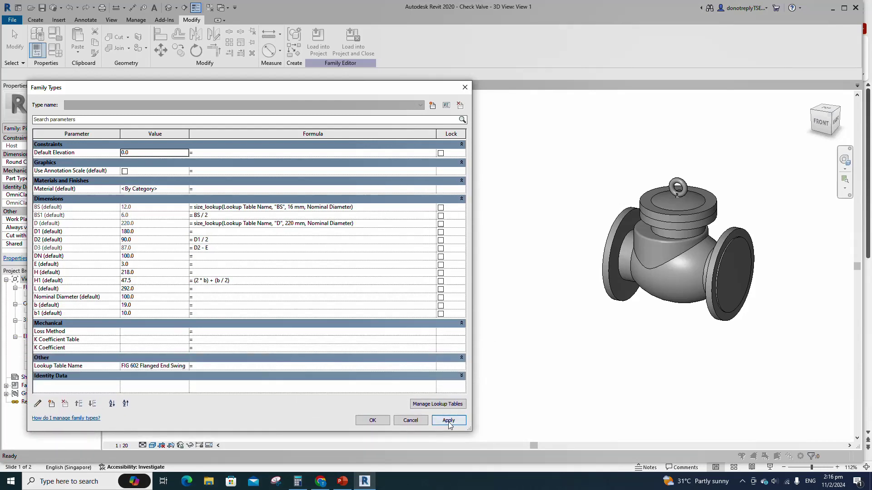
left_click(449, 421)
left_click(201, 232)
type("size_lookup(Lookup Table Name, \"D1\", 180 mm, Nominal Diameter)")
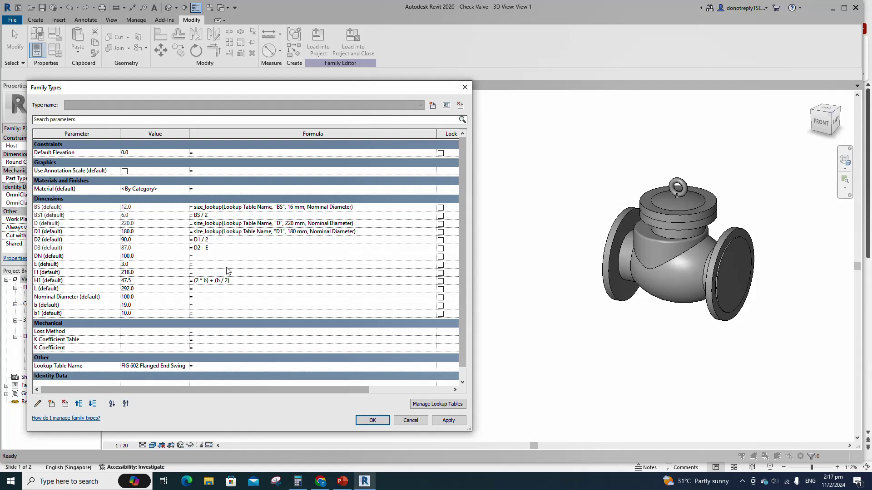
left_click(448, 421)
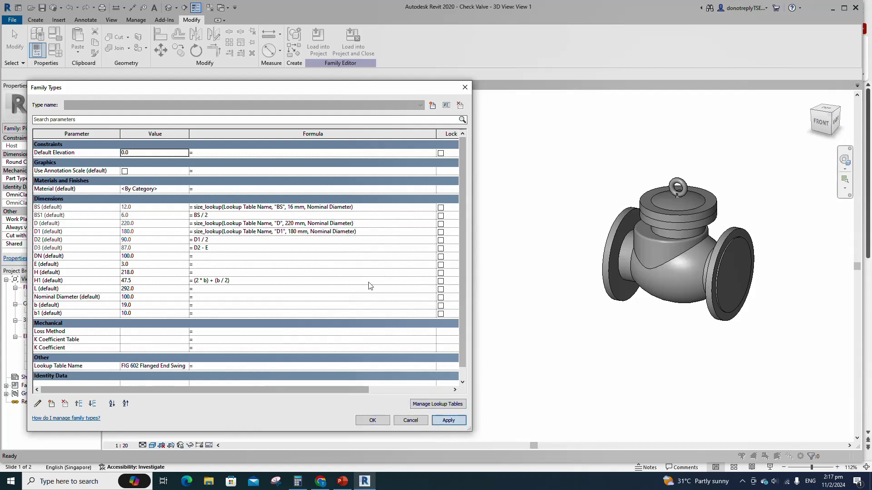
Apply the formula Nominal Diameter to DN and size_lookup(Lookup Table Name, "E", 3 mm, Nominal Diameter) to E.
left_click(197, 257)
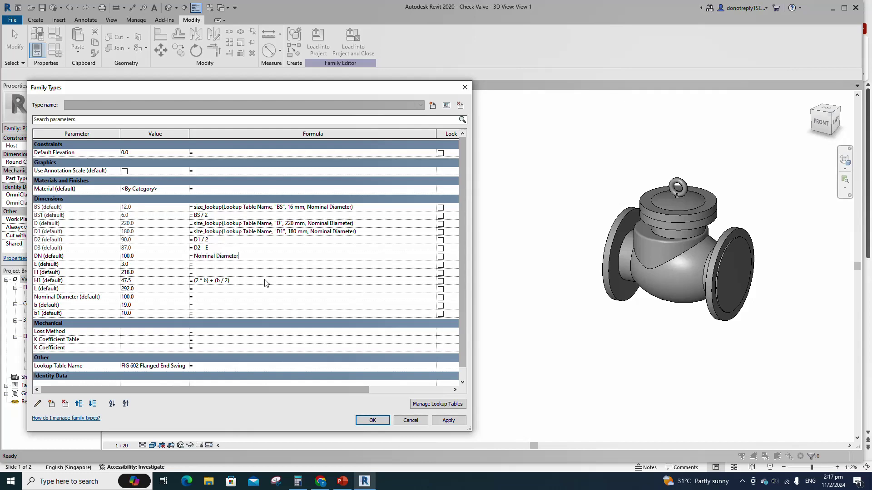
left_click(196, 265)
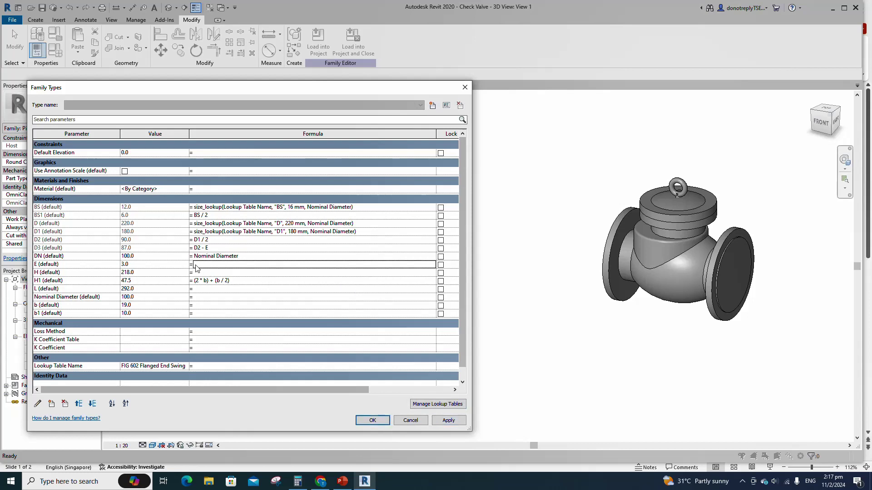
type("size_lookup(Lookup Table Name, \"E\", 3 mm, Nominal Diameter)")
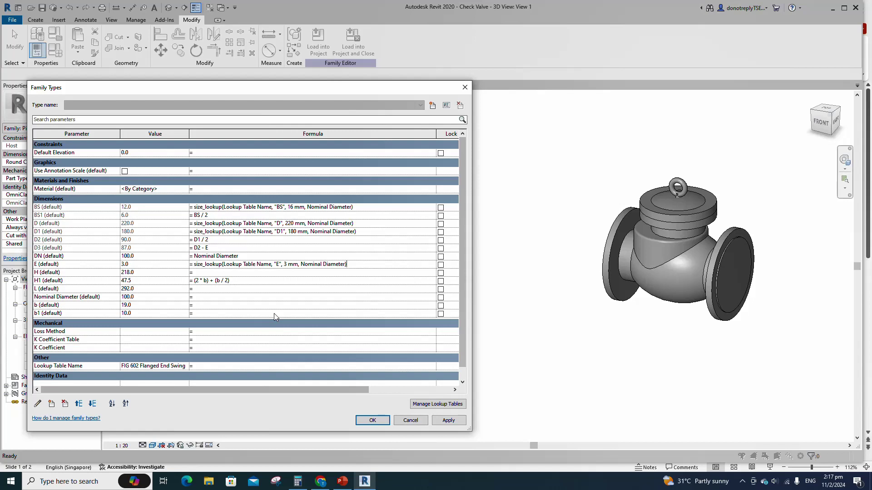
left_click(456, 417)
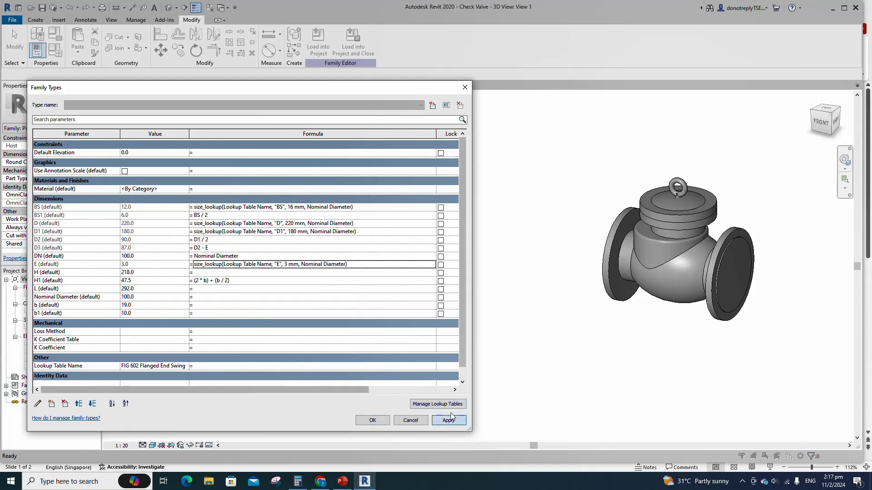
Apply the formula size_lookup(Lookup Table Name, "H", 218 mm, Nominal Diameter) to H and the corresponding "L", 292 mm formula to L.
left_click(204, 272)
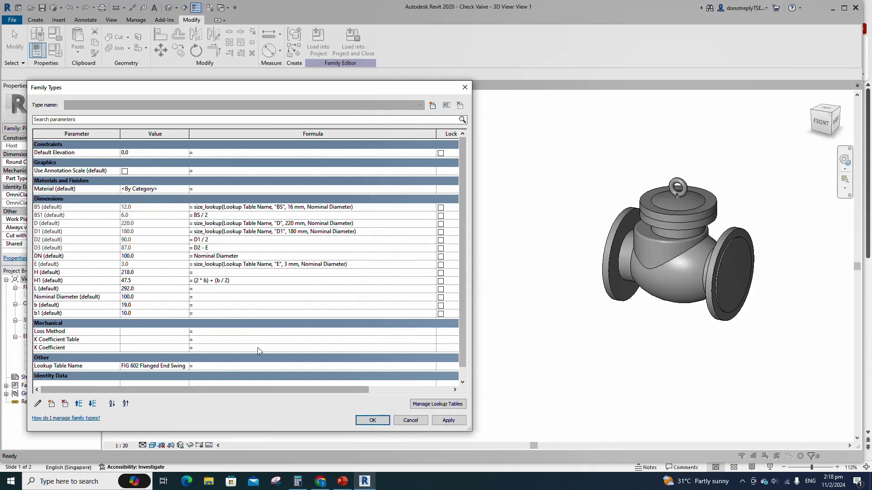
type("size_lookup(Lookup Table Name, \"H\", 218 mm, Nominal Diameter)")
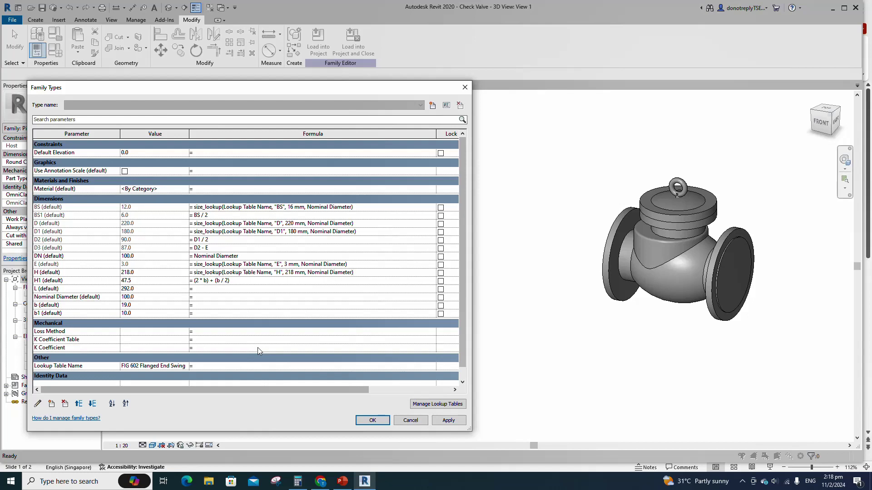
left_click(451, 423)
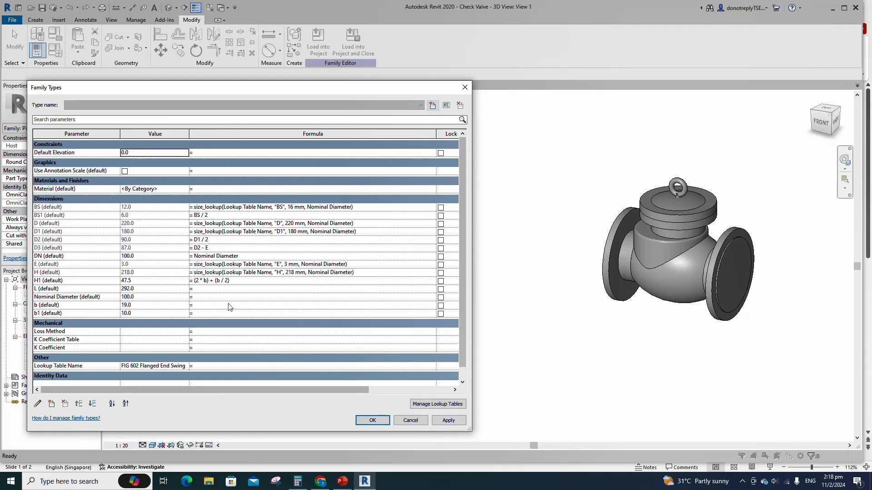
left_click(199, 291)
type("size_lookup(Lookup Table Name, \"L\", 292 mm, Nominal Diameter)")
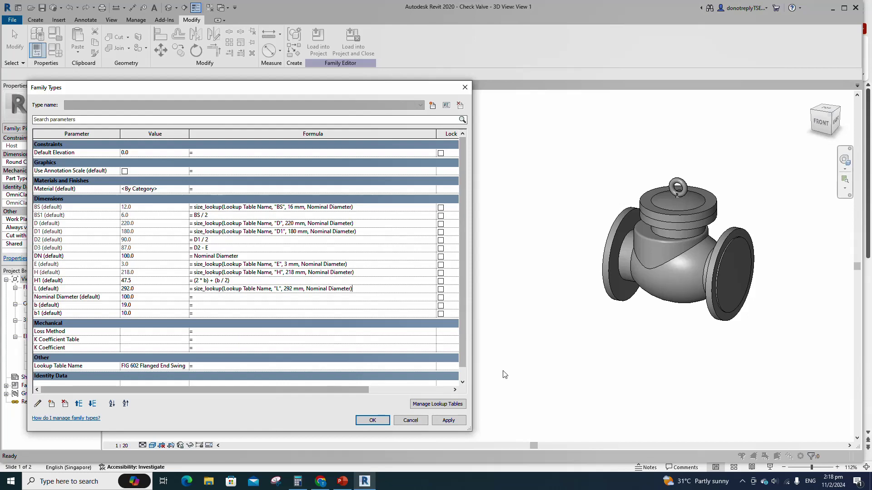
left_click(450, 420)
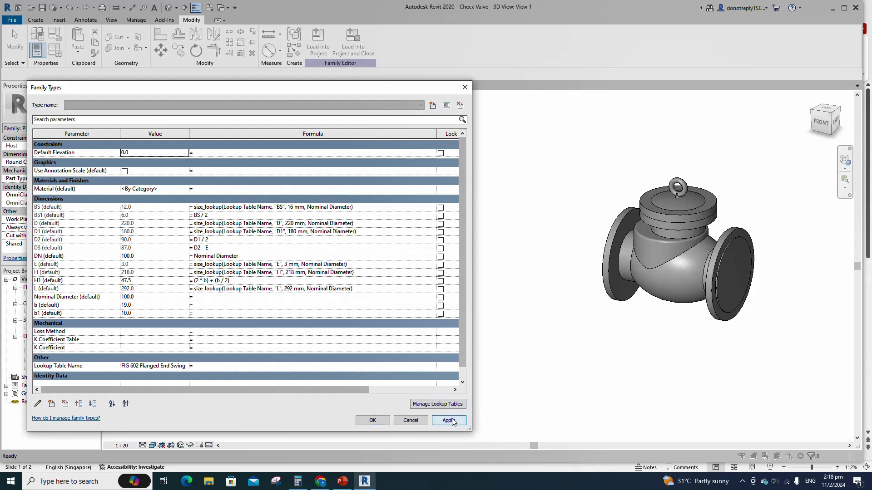
Apply the formula size_lookup(Lookup Table Name, "b", 19 mm, Nominal Diameter) to b and b / 2 to b1.
left_click(197, 306)
type("size_lookup(Lookup Table Name, \"b\", 19 mm, Nominal Diameter)")
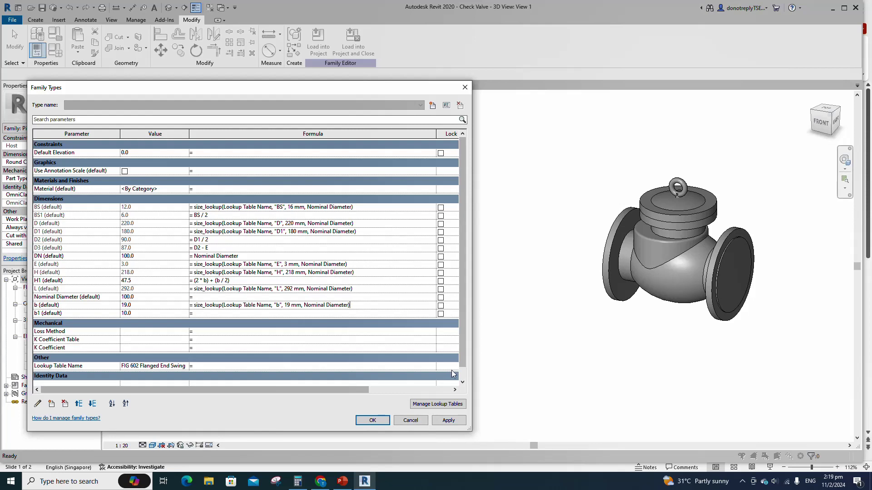
left_click(449, 420)
left_click(200, 314)
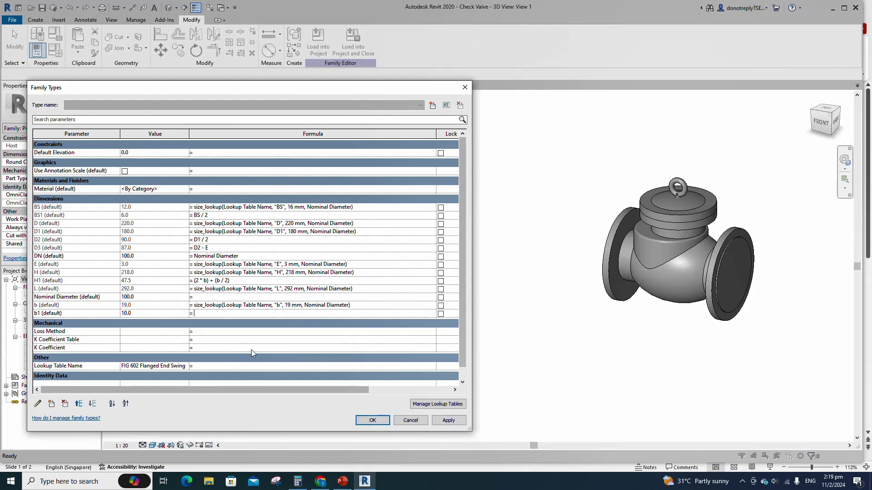
type("b/2")
left_click(449, 422)
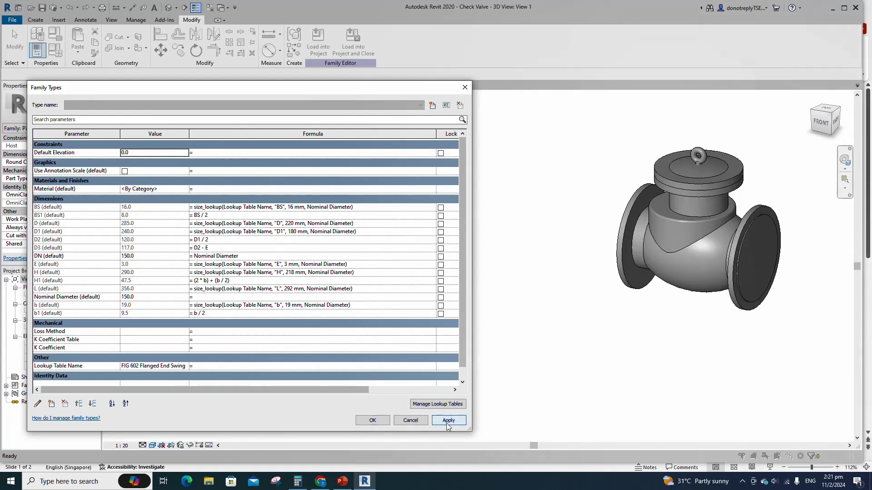
Test the valve's parametric behaviour by applying Nominal Diameter values of 100, 125 and 150.
type("100")
left_click(458, 422)
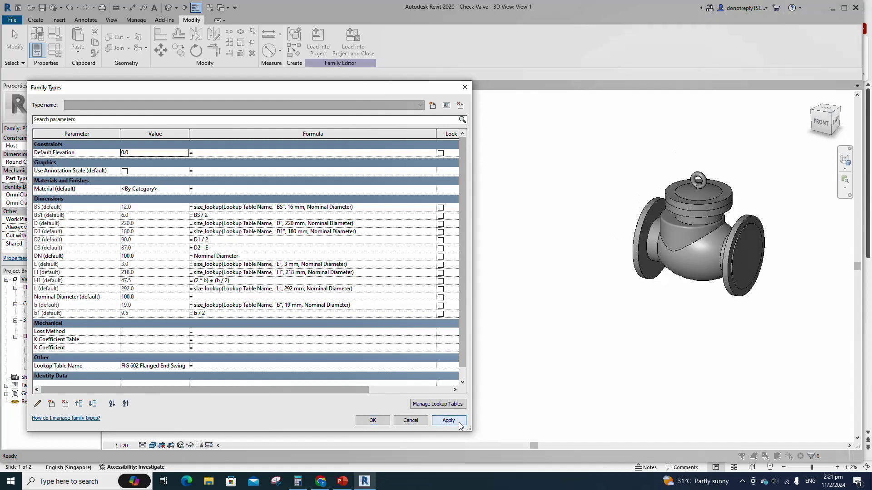
left_click(130, 297)
left_click_drag(137, 297, 69, 307)
type("125")
left_click(455, 423)
left_click(445, 420)
Test the larger valve sizes by applying Nominal Diameter values of 200, 250 and 300.
left_click_drag(137, 297, 67, 310)
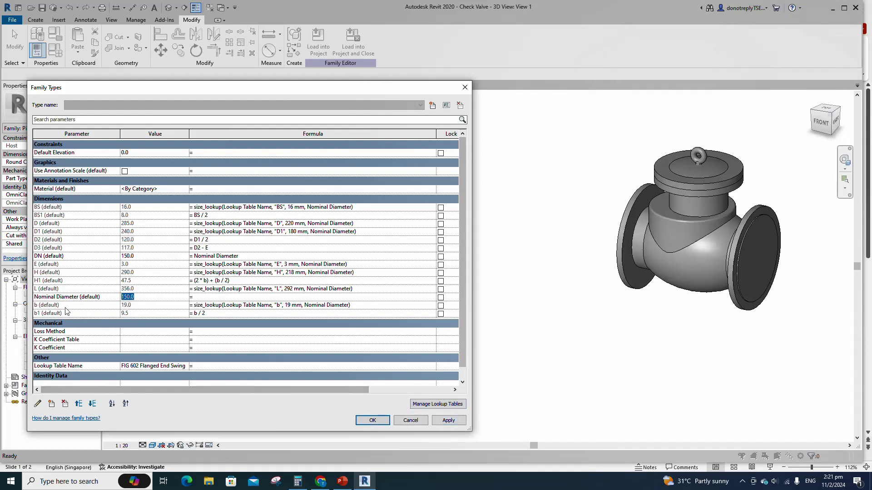
type("200")
left_click(453, 424)
left_click(151, 299)
type("250")
left_click(449, 420)
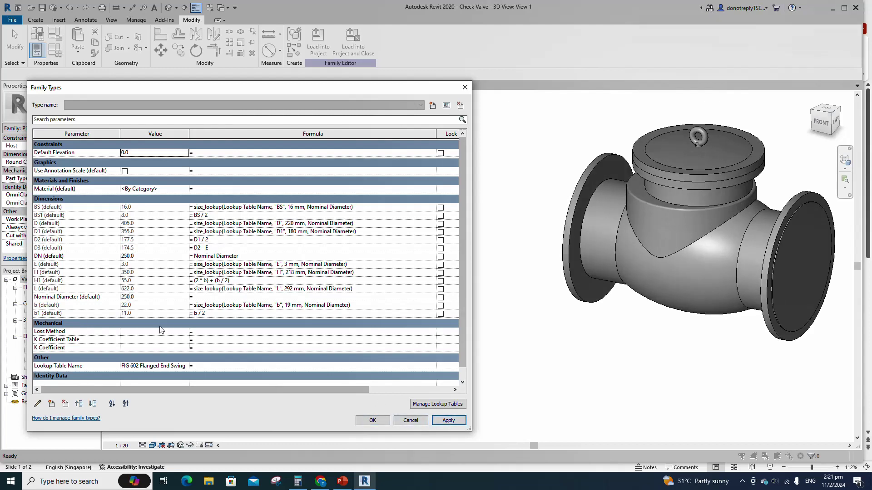
left_click(151, 299)
type("300")
left_click(449, 420)
Set the Nominal Diameter to 100 and accept the family types settings.
left_click(148, 299)
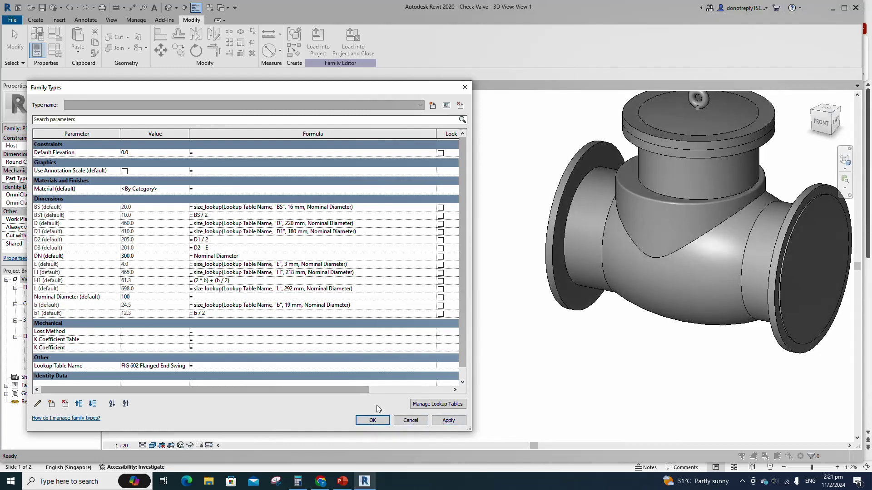
type("100")
left_click(372, 420)
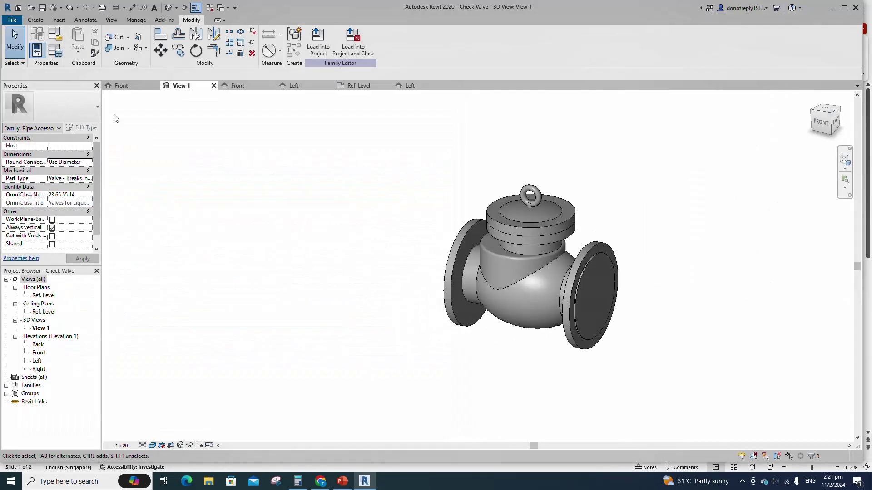
In the Front elevation, add a reference plane offset 10 above the existing plane at the top of the valve body's shoulder.
double_click(36, 353)
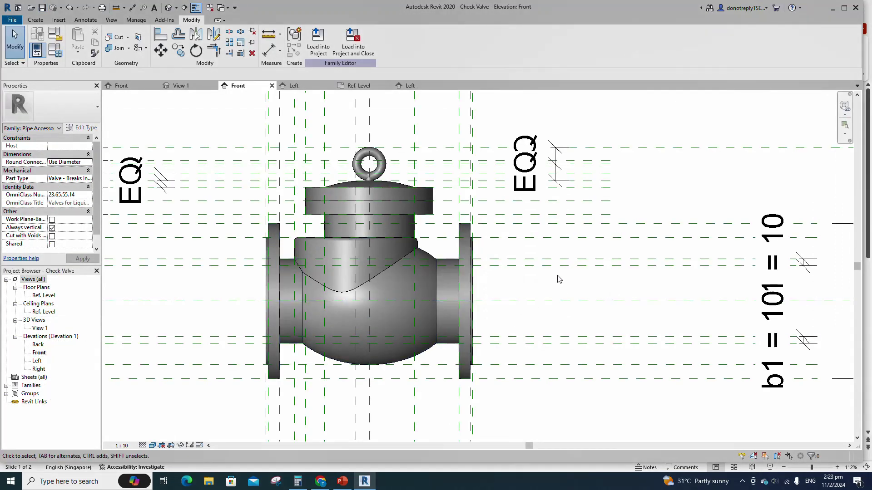
key("r")
key("p")
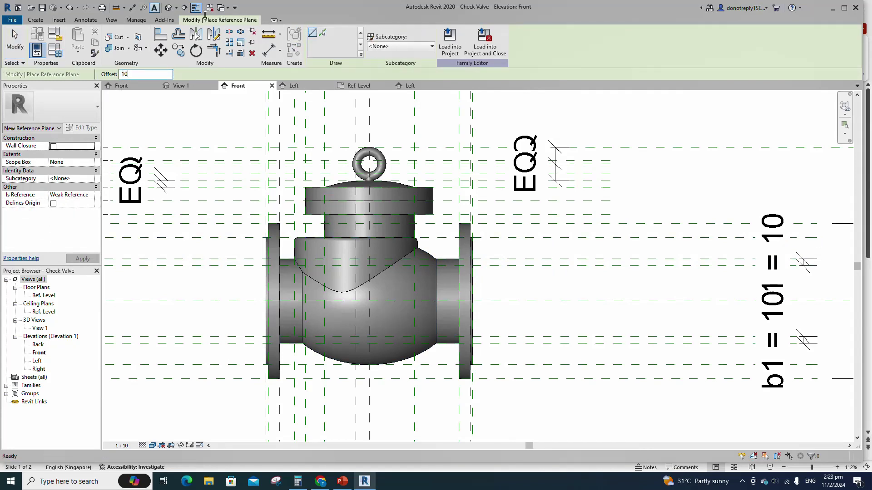
left_click(323, 33)
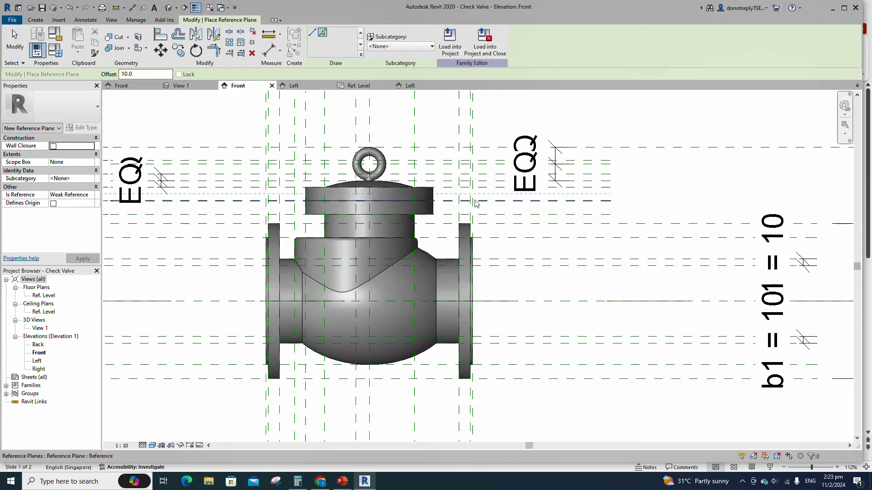
Dimension the new reference plane between the shoulder plane and the flange-top plane, and make the two spacings equal.
key("d")
key("i")
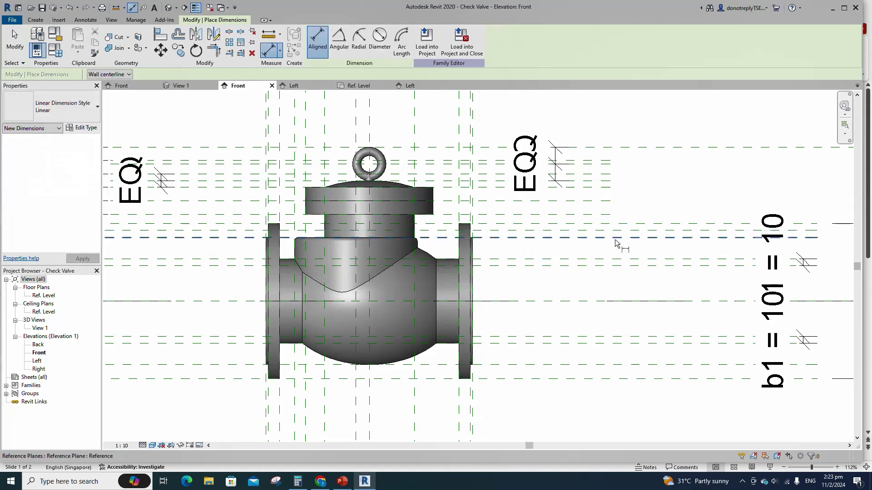
left_click(614, 238)
left_click(608, 231)
left_click(605, 223)
left_click(669, 205)
left_click(760, 232)
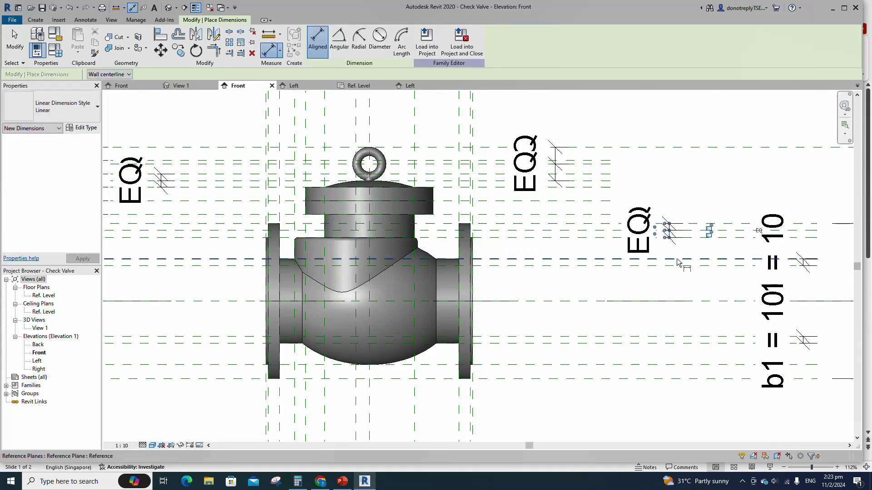
key("Escape")
key("Escape")
Start an extrusion and sketch a circle of radius 25 centred where the new reference plane meets the neck's right edge plane.
left_click(36, 20)
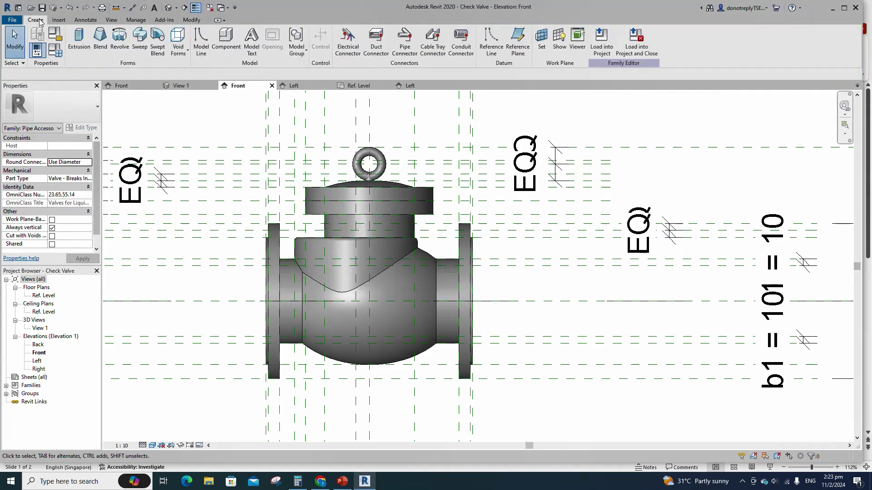
left_click(78, 41)
left_click(372, 33)
scroll(416, 234, "up", 5)
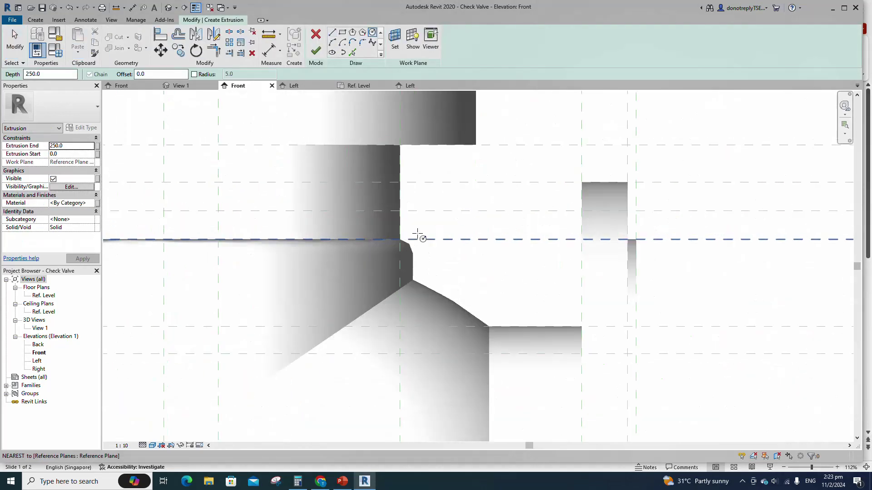
left_click(397, 207)
type("250")
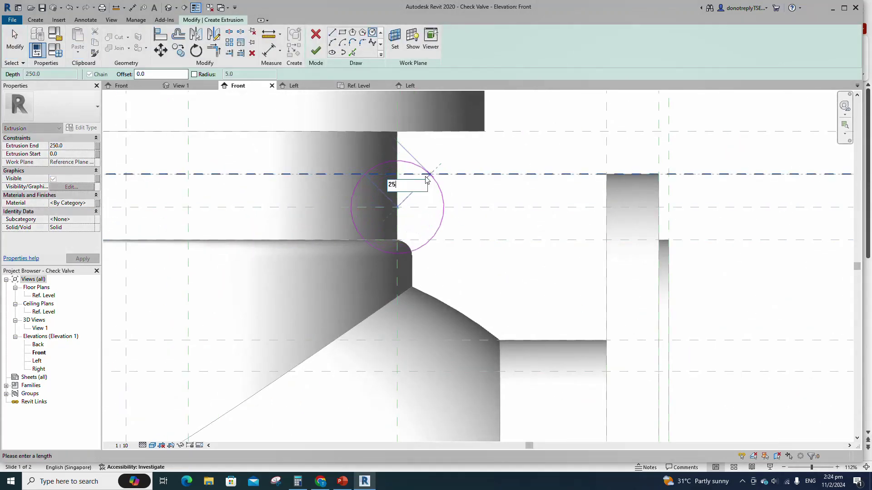
key("Return")
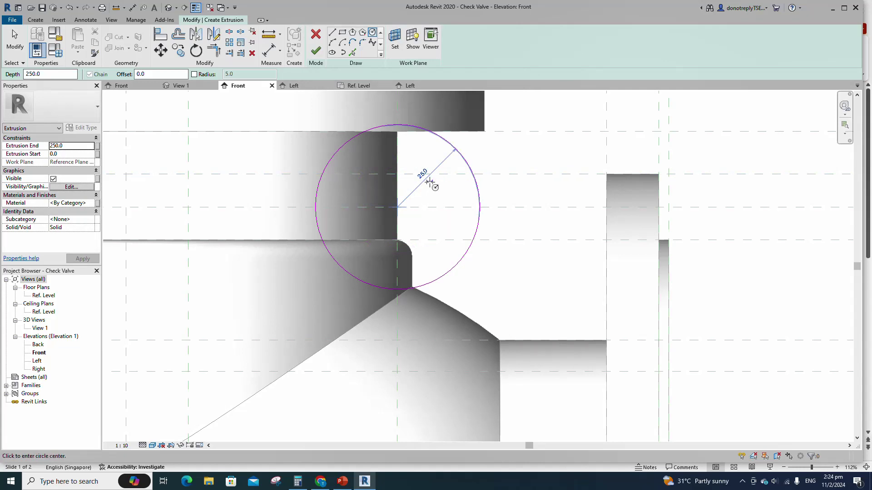
Make the circle's radius dimension permanent and label it with a new instance parameter named HD1.
left_click(429, 182)
key("Escape")
scroll(439, 264, "down", 4)
left_click(432, 218)
scroll(514, 314, "down", 3)
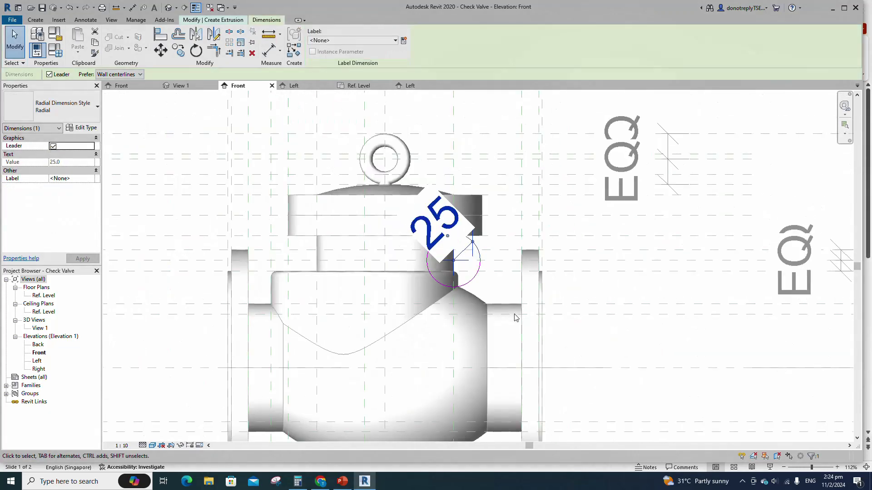
left_click(403, 41)
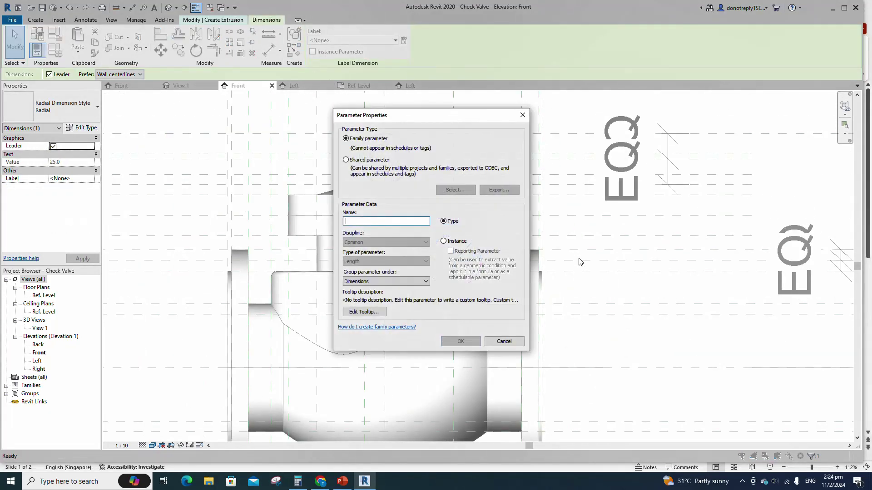
type("HD1")
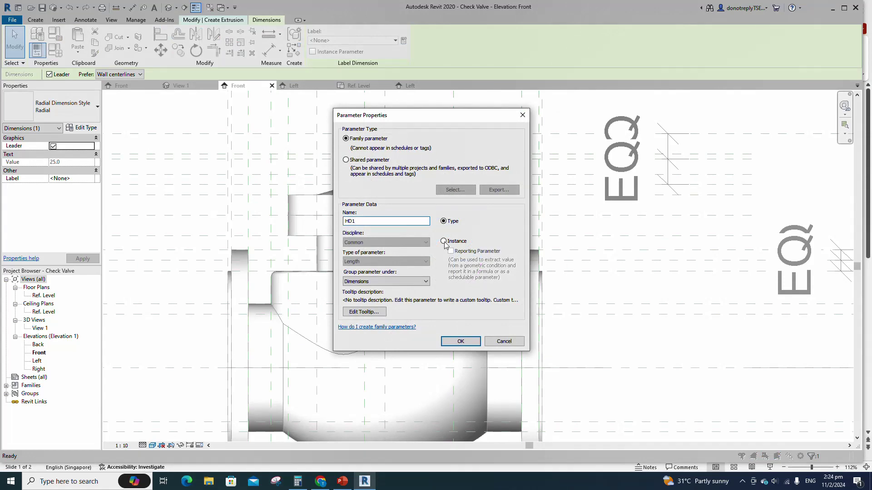
left_click(444, 243)
left_click(459, 344)
left_click(630, 341)
scroll(636, 338, "down", 2)
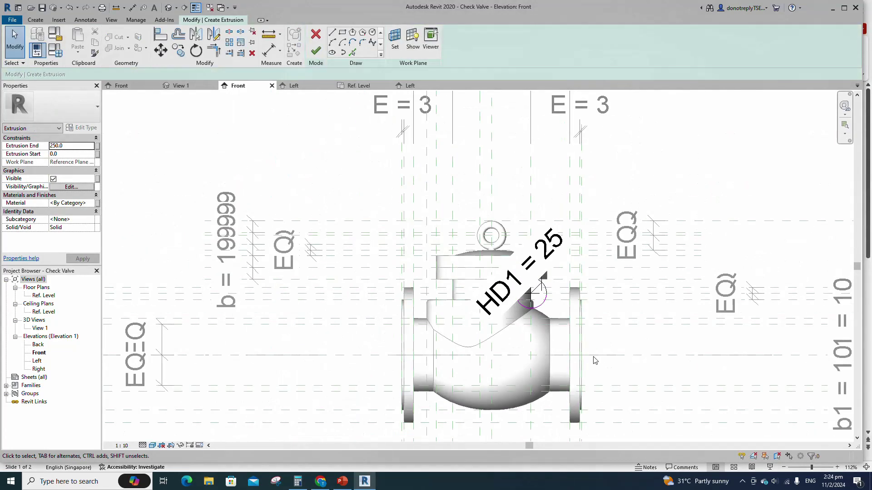
Add an instance length parameter named HD to the family types, grouped under Dimensions.
left_click(55, 50)
scroll(164, 327, "down", 1)
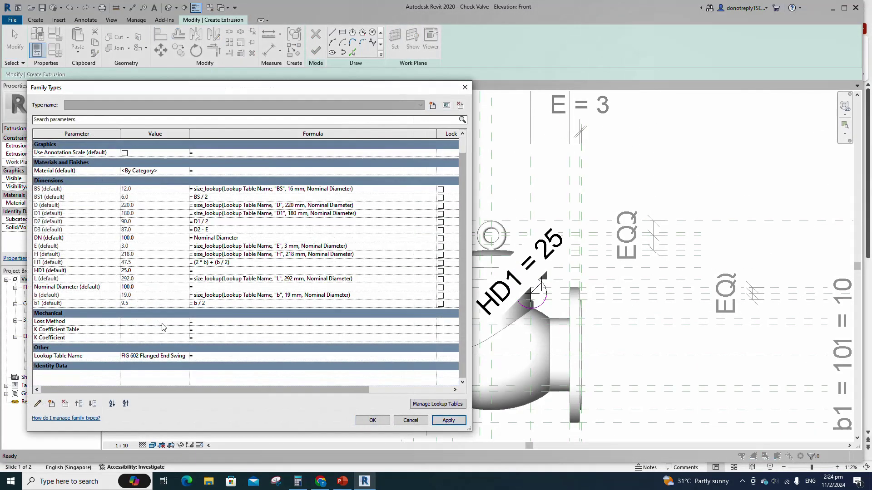
left_click(52, 404)
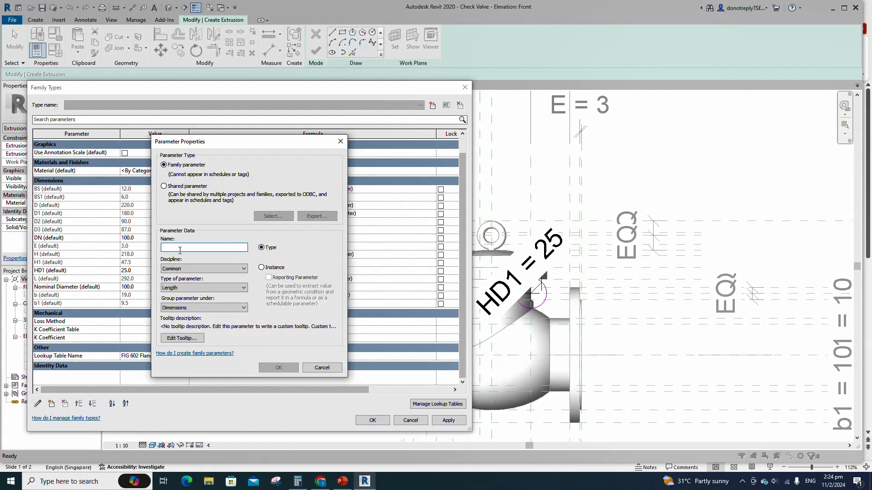
type("HD")
left_click(262, 268)
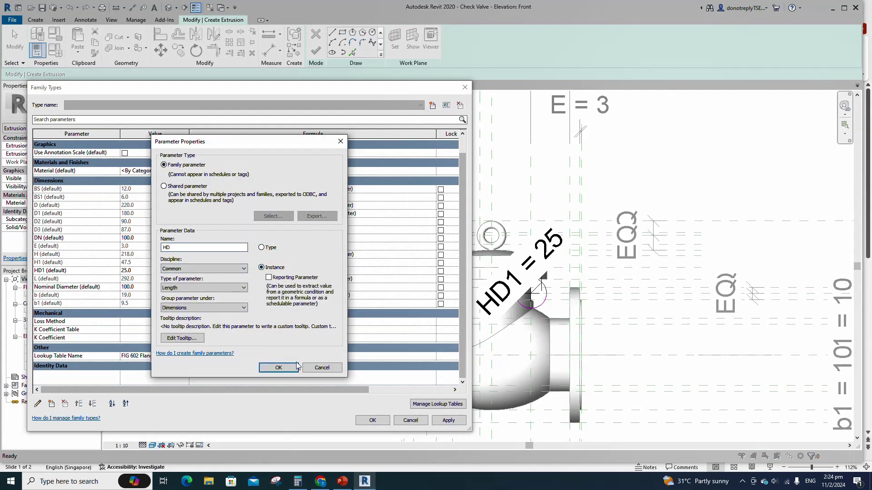
left_click(278, 368)
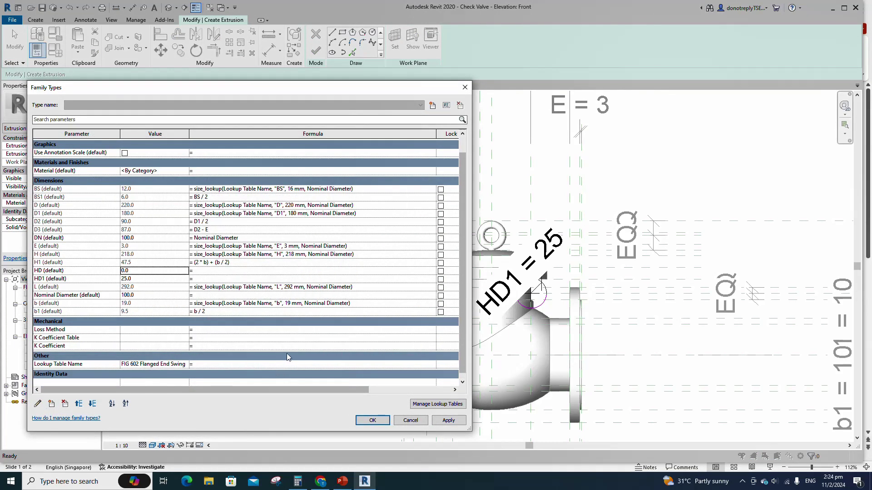
Apply the formula size_lookup(Lookup Table Name, "HD", 19 mm, Nominal Diameter) to HD and HD * 1.3 to HD1, and accept the family types.
left_click(292, 255)
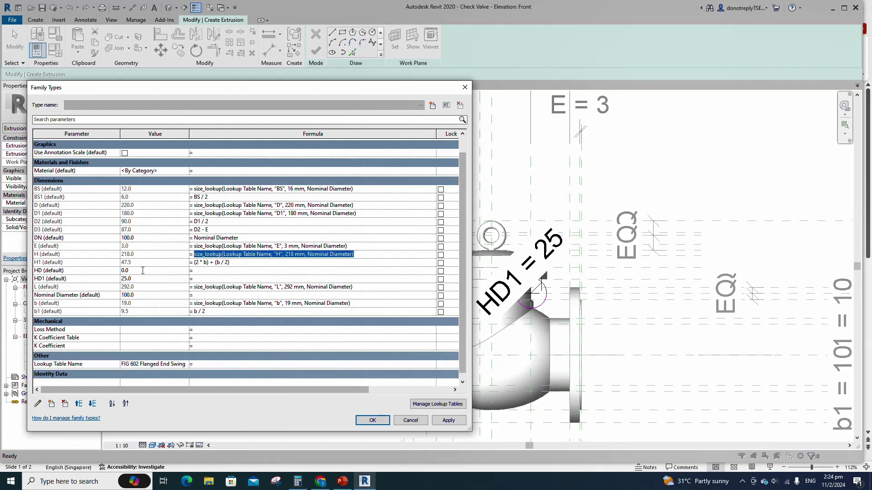
key("ctrl+c")
left_click(202, 271)
key("ctrl+v")
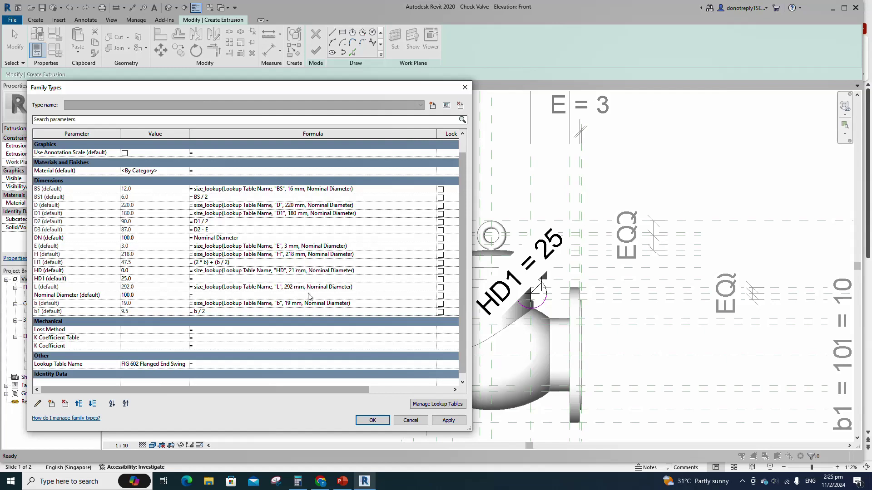
key("Return")
type("HD * 1.3")
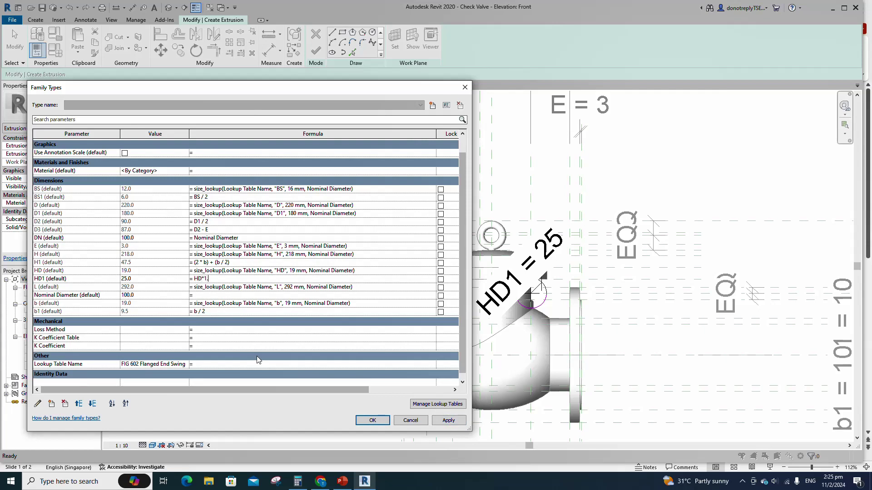
left_click(447, 420)
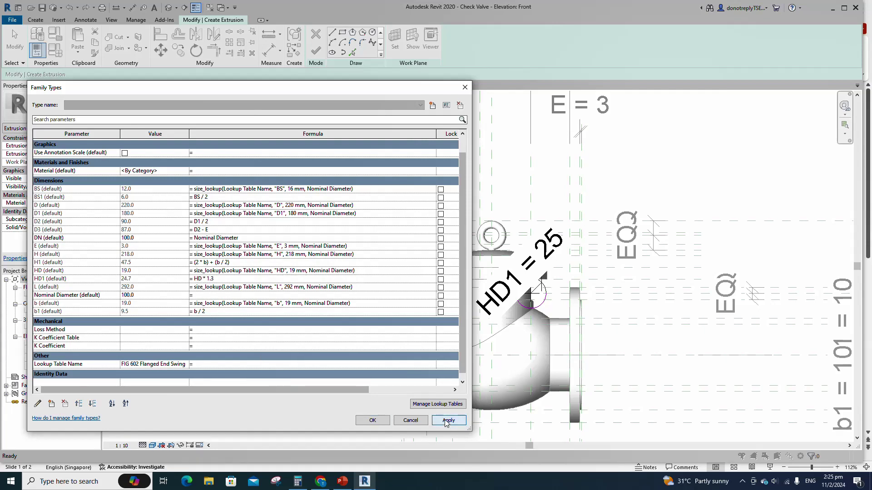
left_click(372, 420)
scroll(555, 307, "down", 2)
scroll(556, 308, "up", 2)
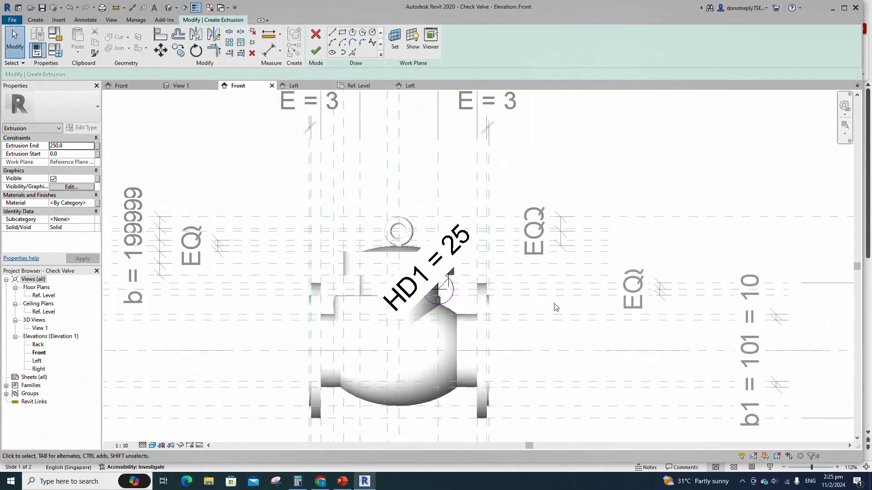
Finish the circular extrusion sketch at the neck and deselect the new solid.
scroll(556, 307, "up", 2)
left_click(315, 53)
left_click(518, 360)
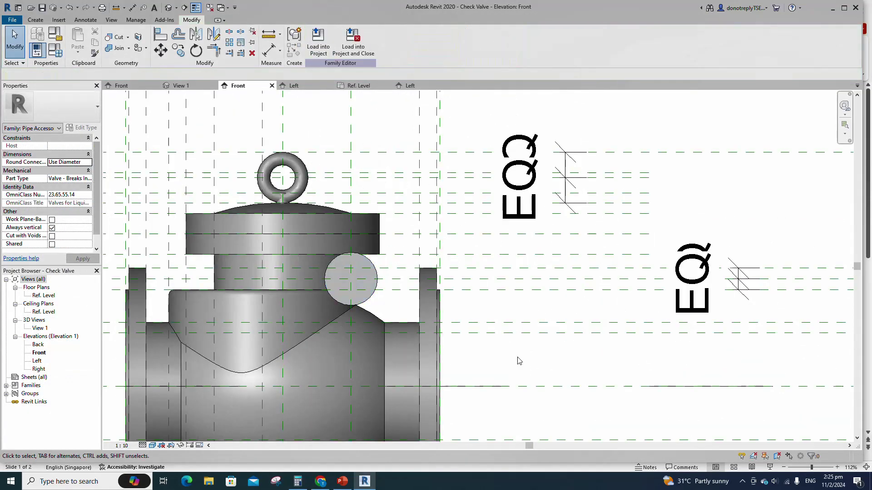
In the Ref. Level floor plan, place two horizontal reference planes offset 110 mm on either side of the Center (Front/Back) plane.
scroll(483, 358, "down", 2)
double_click(43, 296)
scroll(301, 296, "down", 4)
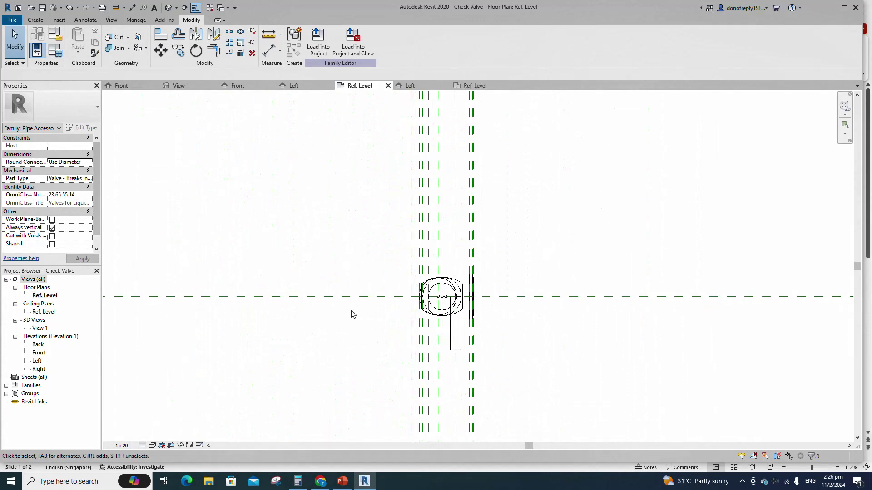
key("r")
key("p")
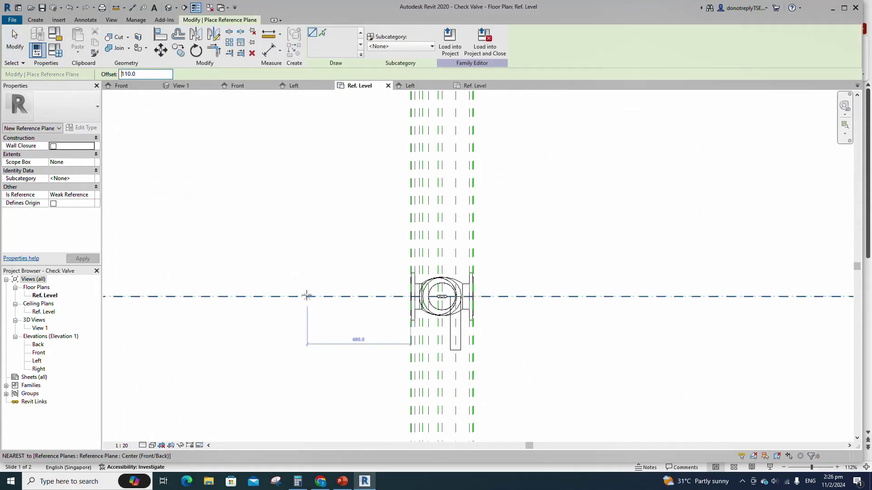
left_click(337, 297)
left_click(563, 297)
left_click(563, 296)
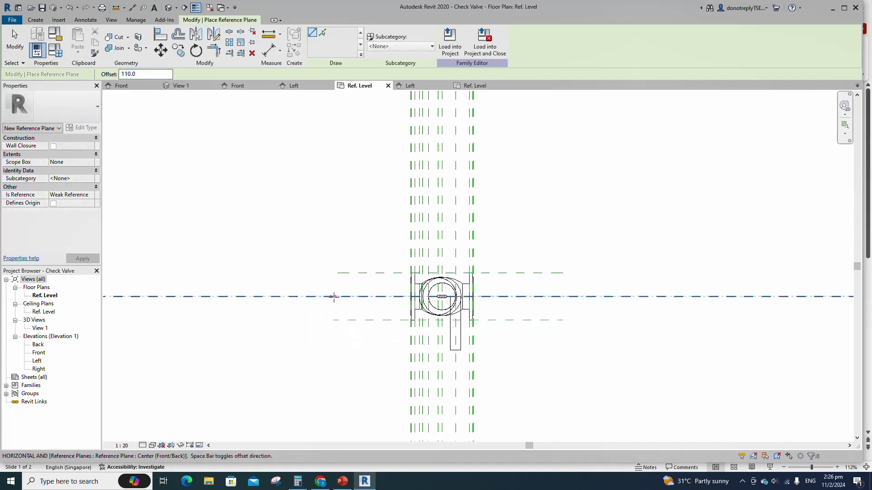
left_click(338, 296)
Dimension the centre plane and the two new reference planes together with an equality constraint.
left_click(269, 50)
left_click(344, 297)
left_click(344, 273)
left_click(349, 319)
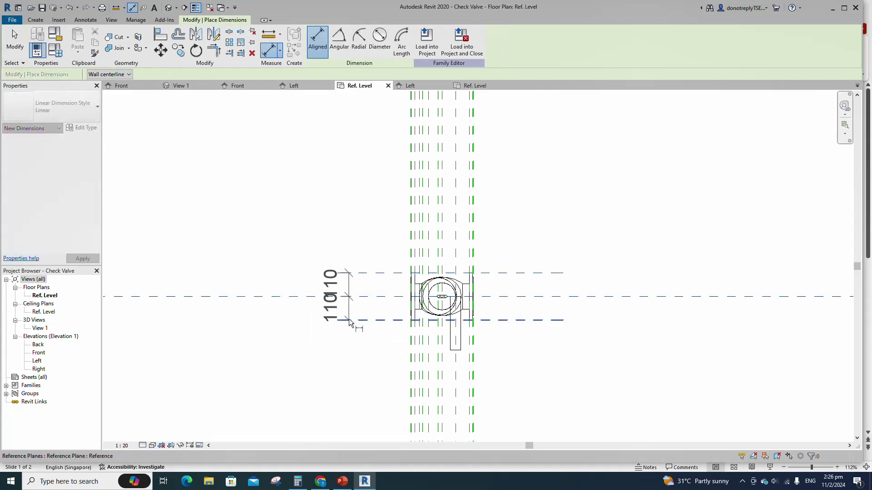
left_click(316, 311)
left_click(261, 297)
Dimension the overall distance between the two outer horizontal reference planes and label it with parameter D.
left_click(356, 273)
left_click(356, 321)
left_click(265, 327)
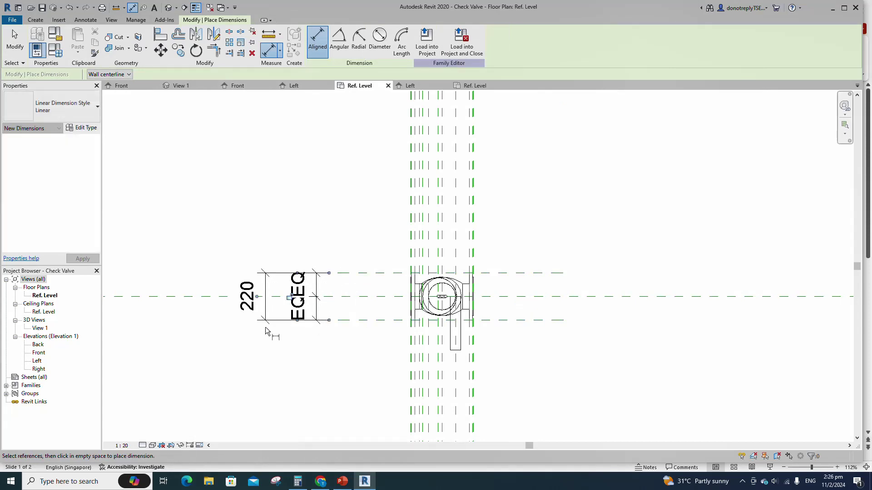
key("Escape")
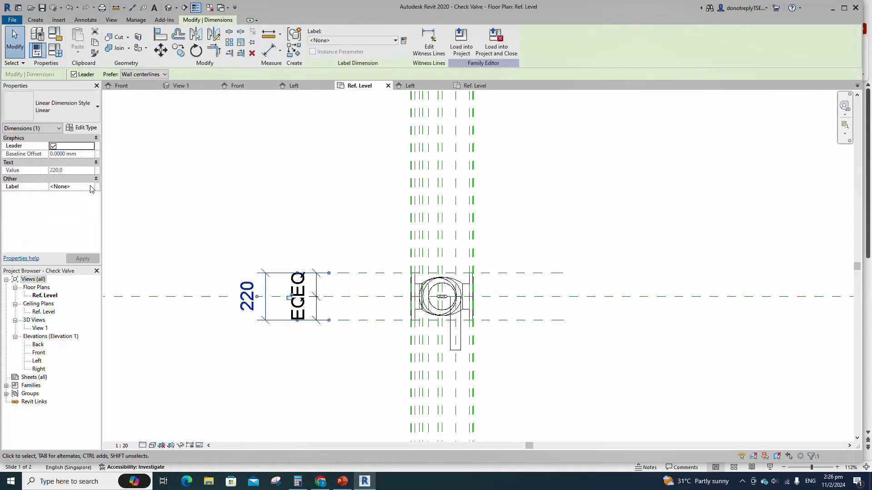
left_click(91, 189)
left_click(68, 211)
left_click(285, 214)
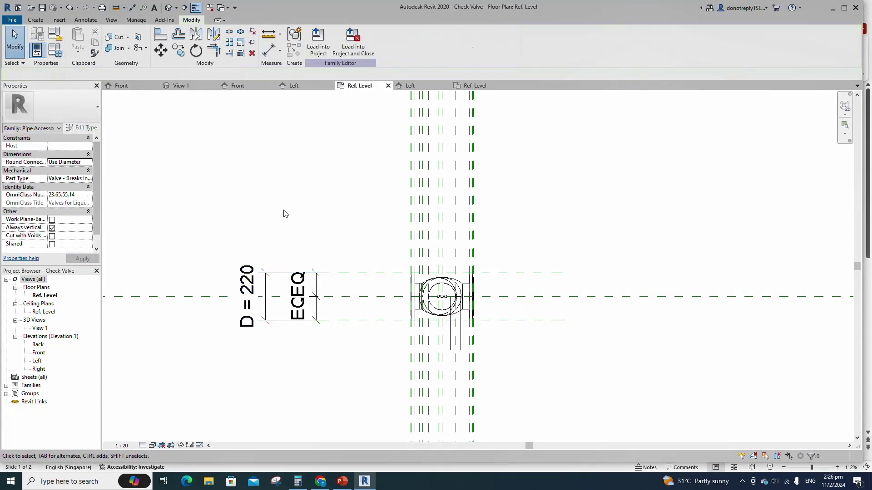
Place two reference planes offset 55 mm inward from the outer horizontal planes by picking those planes.
scroll(285, 214, "down", 1)
key("r")
key("p")
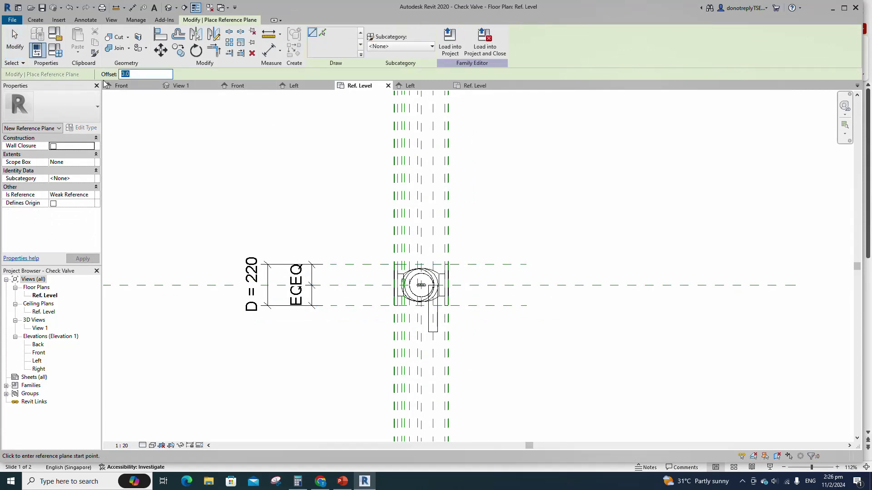
left_click(324, 35)
scroll(497, 264, "up", 2)
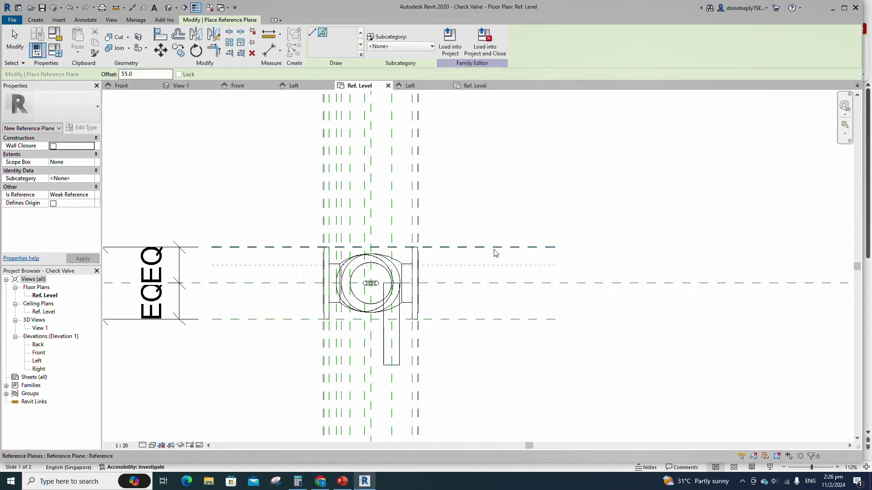
left_click(495, 253)
left_click(493, 320)
Add equality dimensions on both sides of the centre so each inner plane stays midway between the centre and outer planes.
key("d")
key("i")
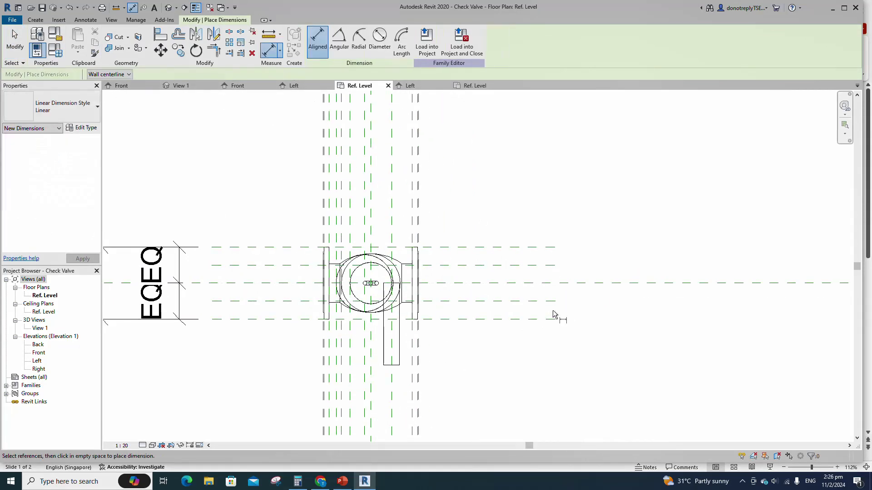
left_click(518, 301)
left_click(518, 284)
left_click(541, 292)
left_click(456, 301)
left_click(493, 283)
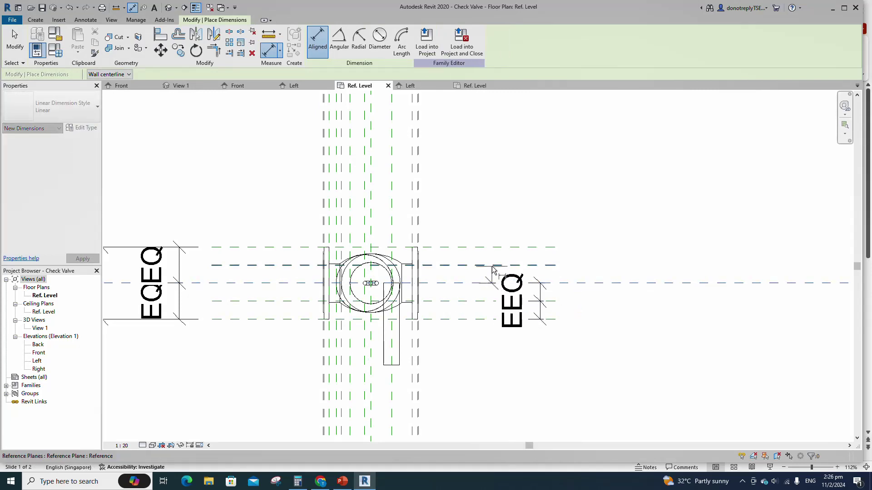
left_click(492, 266)
left_click(497, 248)
left_click(540, 237)
left_click(457, 264)
scroll(627, 357, "down", 1)
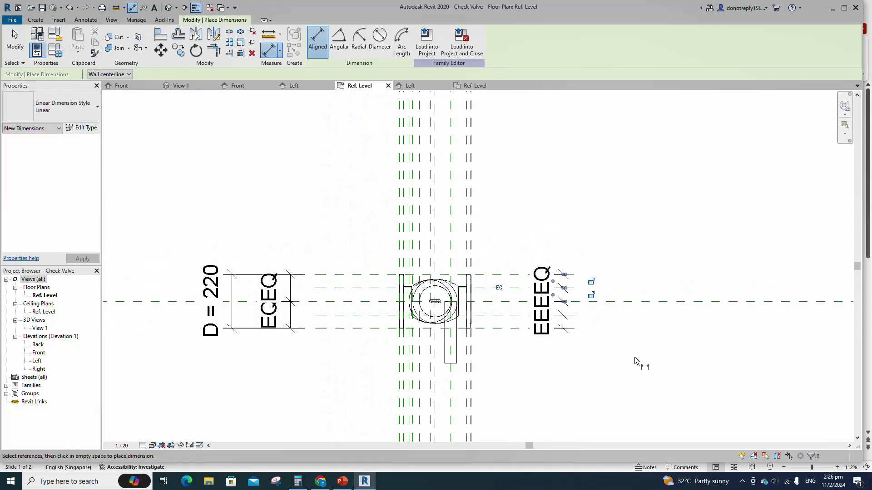
key("Escape")
key("Escape")
Set the floor plan view to 1:10 scale, Fine detail level and Shaded visual style.
left_click(122, 446)
left_click(132, 347)
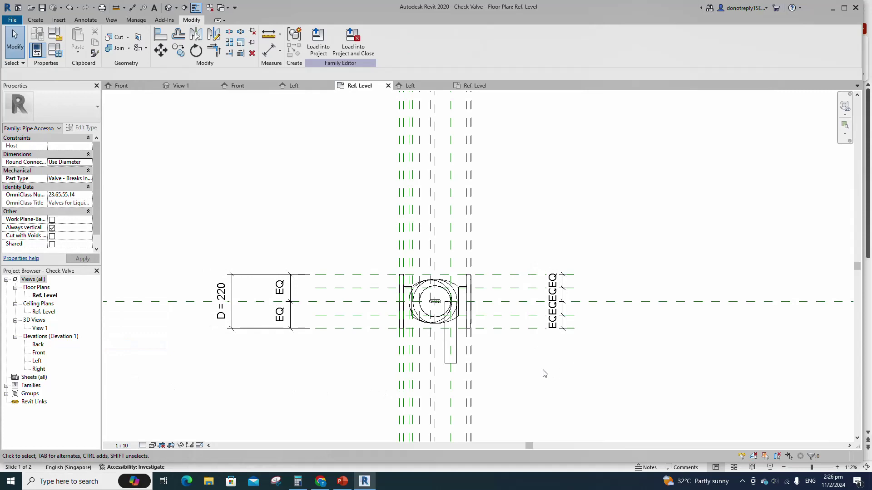
scroll(545, 374, "up", 2)
left_click(142, 446)
left_click(150, 435)
left_click(153, 445)
left_click(179, 406)
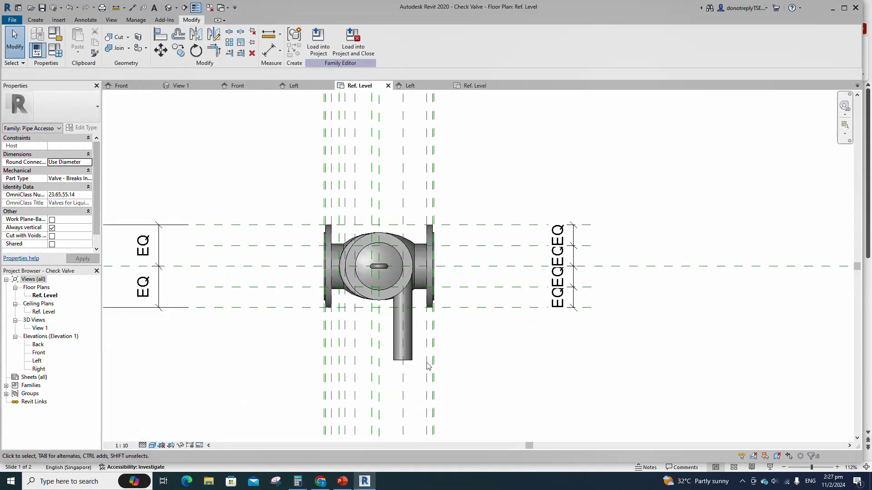
Extend the circular extrusion back through the neck and align its two ends with the inner horizontal reference planes.
left_click(405, 350)
scroll(432, 247, "up", 2)
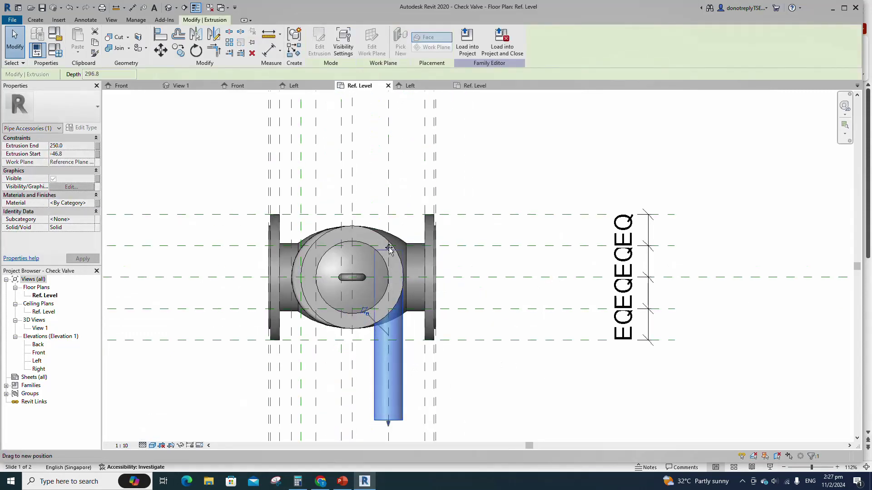
key("a")
key("l")
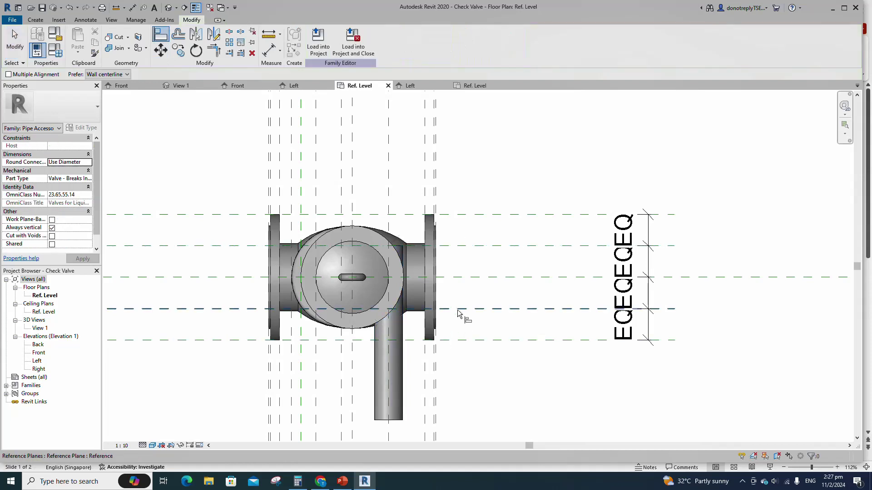
left_click(458, 311)
left_click(396, 420)
scroll(508, 363, "down", 3)
key("Escape")
key("Escape")
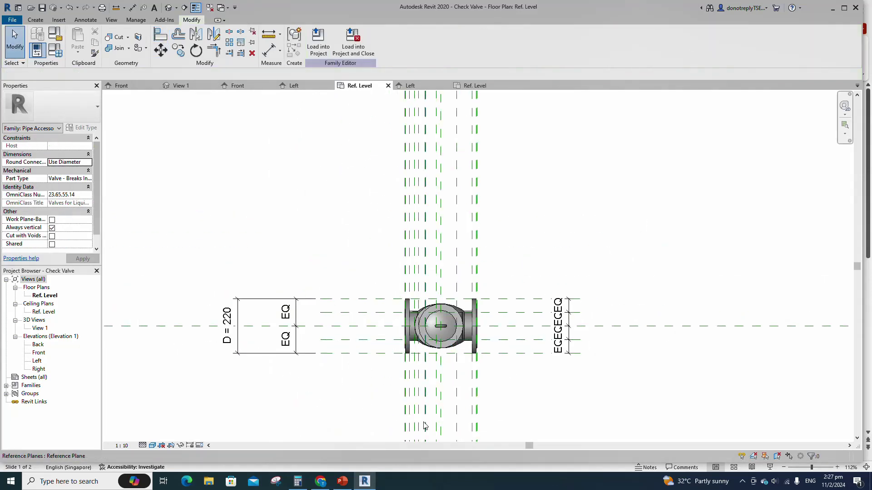
In the 3D view, associate the circular extrusion's material with the Material family parameter.
double_click(40, 328)
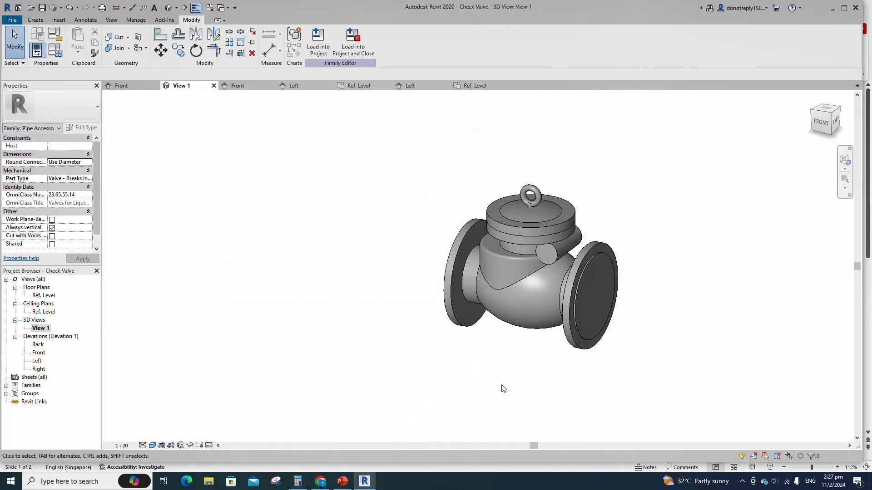
middle_click_drag(502, 387, 570, 370, "shift")
scroll(536, 347, "down", 2)
left_click(521, 290)
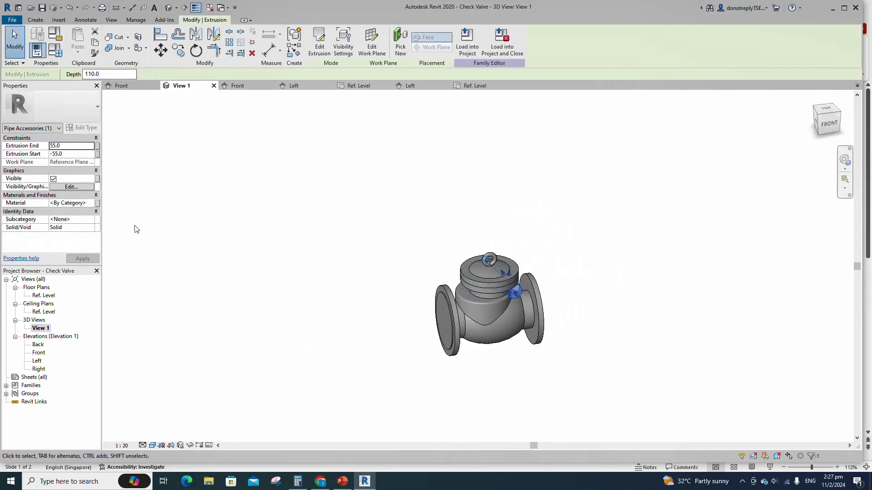
left_click(97, 203)
left_click(370, 208)
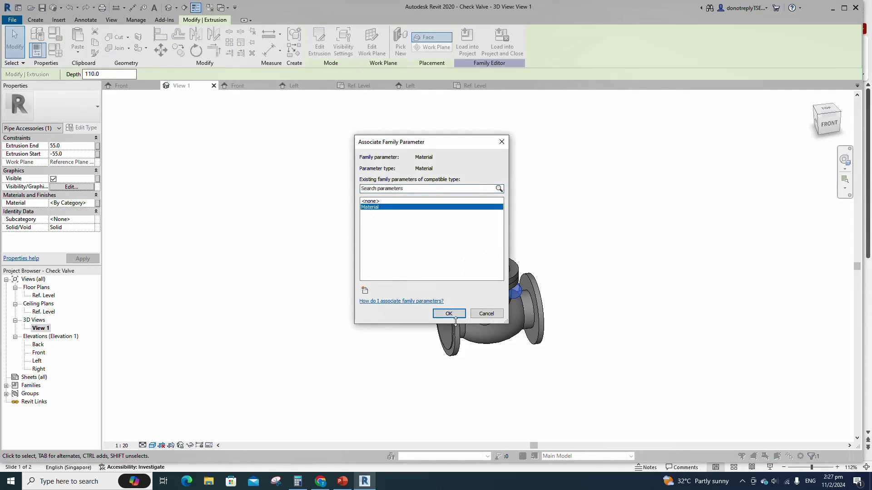
left_click(448, 314)
left_click(595, 379)
scroll(588, 382, "down", 1)
middle_click_drag(586, 385, 550, 399, "shift")
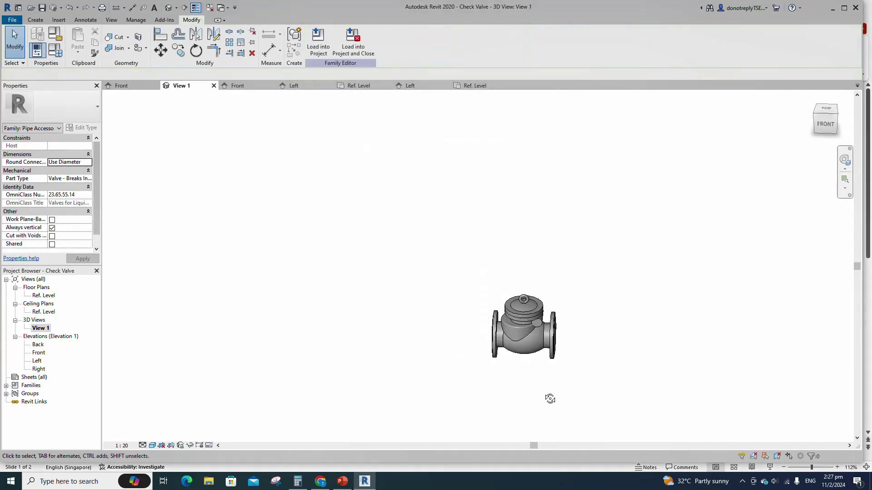
In the Ref. Level plan, draw a reference plane offset 6 mm from the horizontal centre plane and mirror a copy across it.
double_click(44, 296)
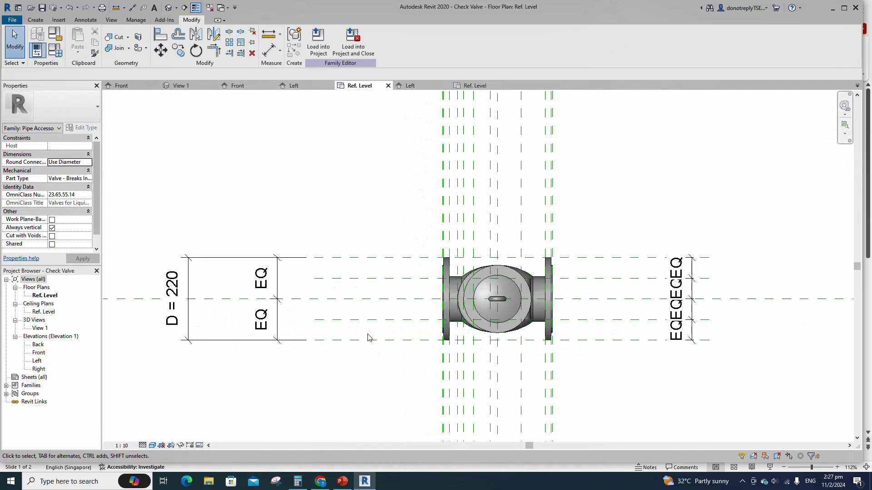
key("r")
key("p")
left_click_drag(135, 75, 90, 87)
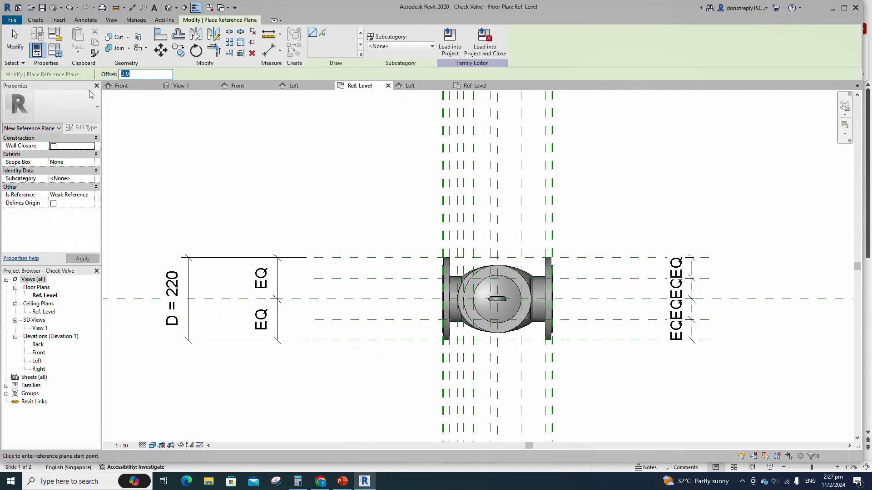
type("6")
left_click(314, 300)
left_click(605, 299)
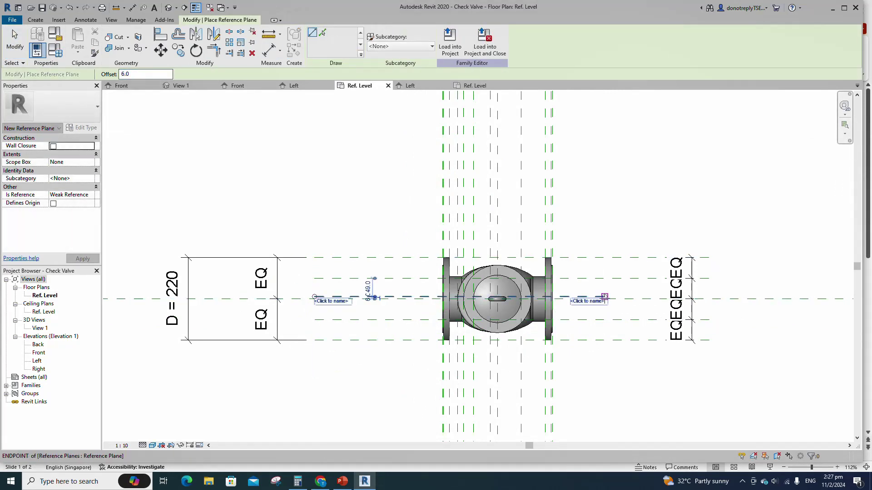
key("Escape")
left_click(196, 34)
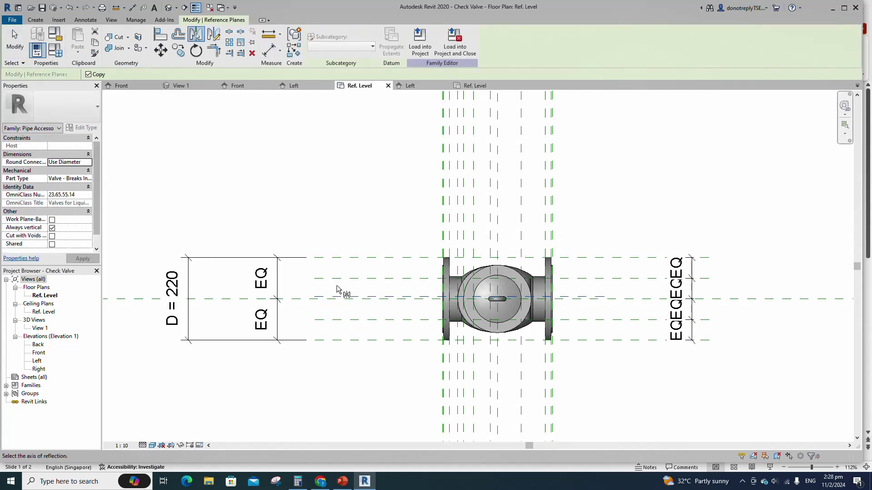
left_click(341, 299)
Dimension the centre plane and the two 6 mm offset planes together with an equality constraint.
left_click(271, 51)
scroll(369, 315, "up", 3)
left_click(388, 283)
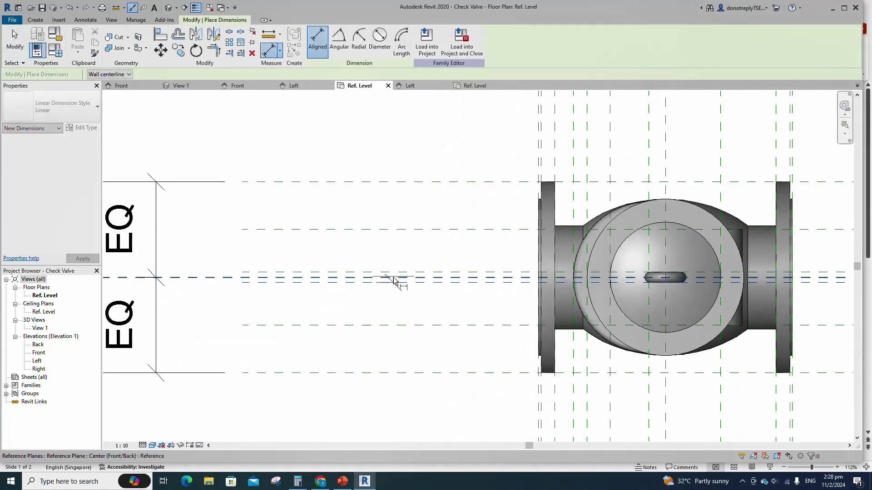
left_click(390, 278)
left_click(393, 272)
left_click(397, 254)
left_click(284, 277)
Dimension the distance between the two 6 mm offset planes and label it with parameter BS.
left_click(273, 273)
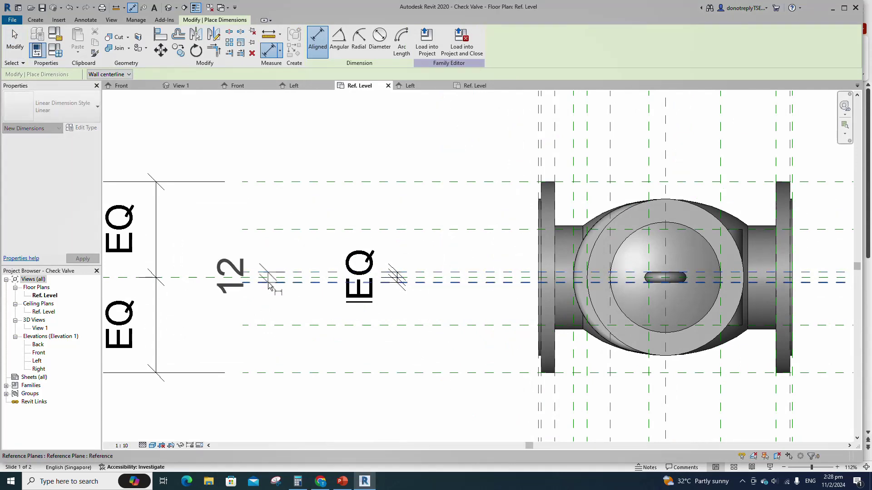
left_click(268, 282)
left_click(277, 287)
key("Escape")
key("Escape")
left_click(276, 283)
left_click(94, 186)
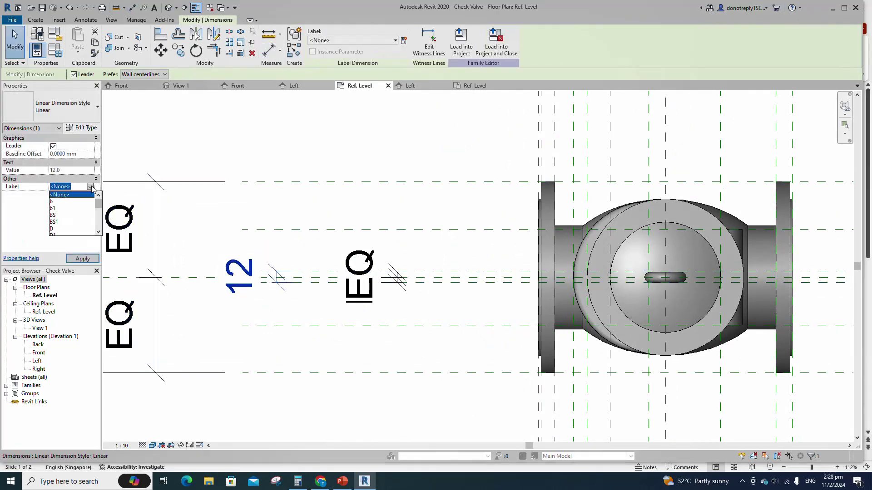
left_click(56, 216)
left_click(283, 218)
scroll(282, 218, "down", 4)
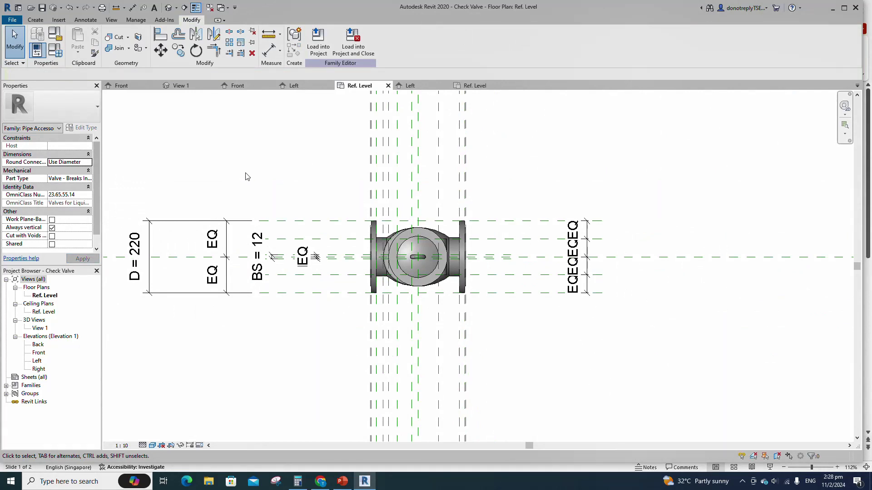
In the Front elevation, start an extrusion and sketch a 37 by 40 mm rectangle on the reference planes at the body's upper-left shoulder.
double_click(36, 354)
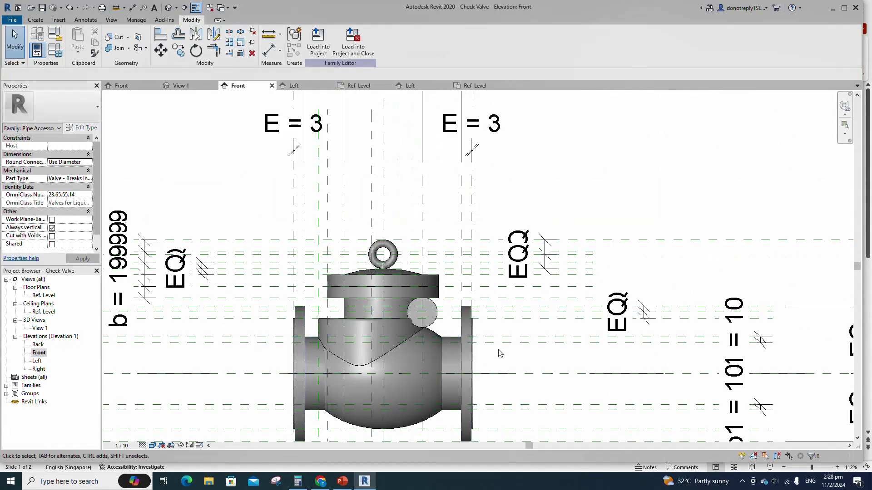
scroll(478, 413, "up", 3)
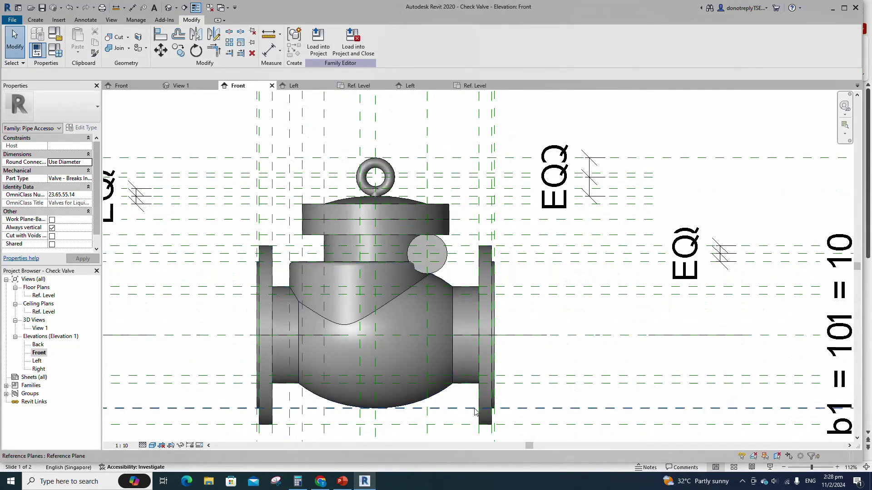
left_click(35, 20)
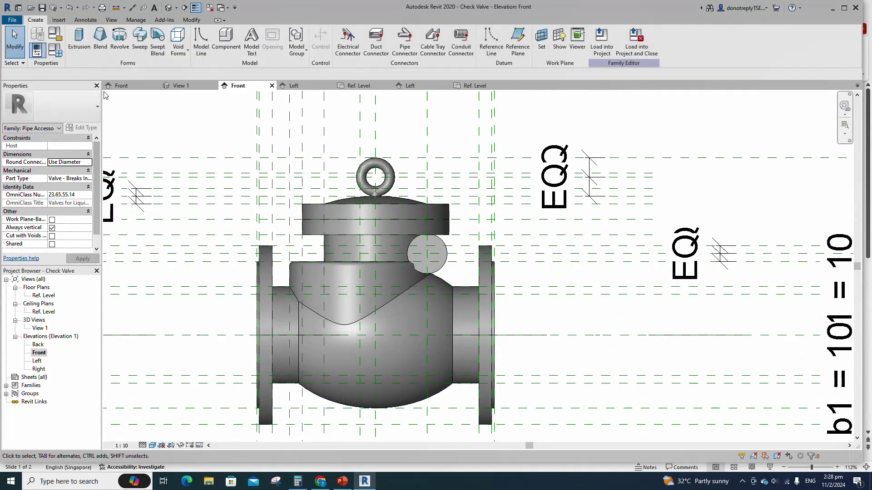
left_click(80, 41)
scroll(288, 291, "up", 3)
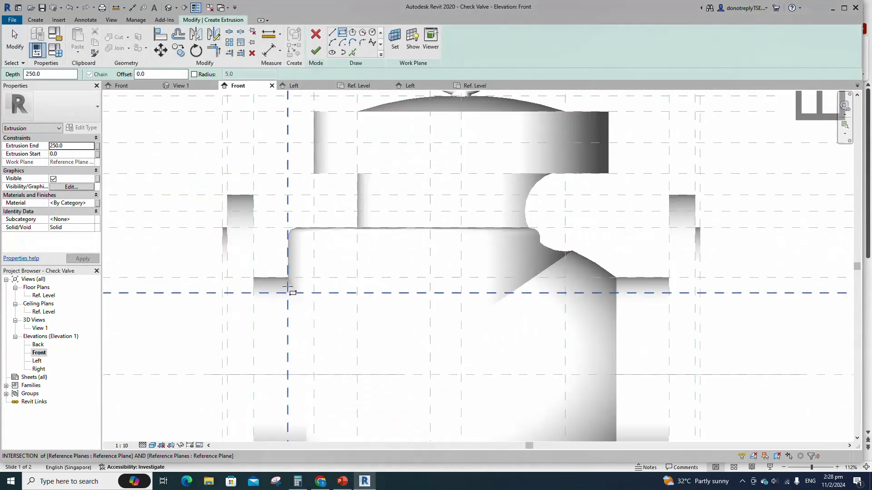
left_click(253, 228)
left_click(313, 293)
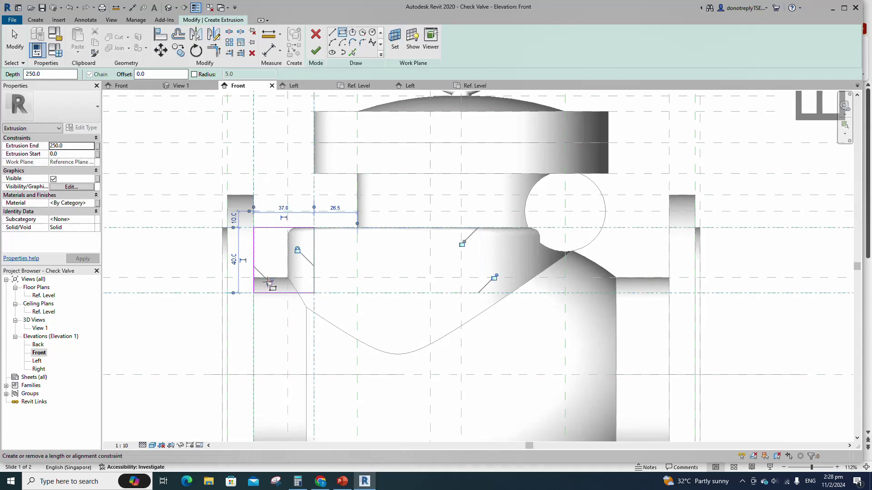
Sketch a second rectangle about 63.5 mm wide between the hinge boss centre plane and the right flange, and finish the extrusion.
scroll(192, 286, "down", 2)
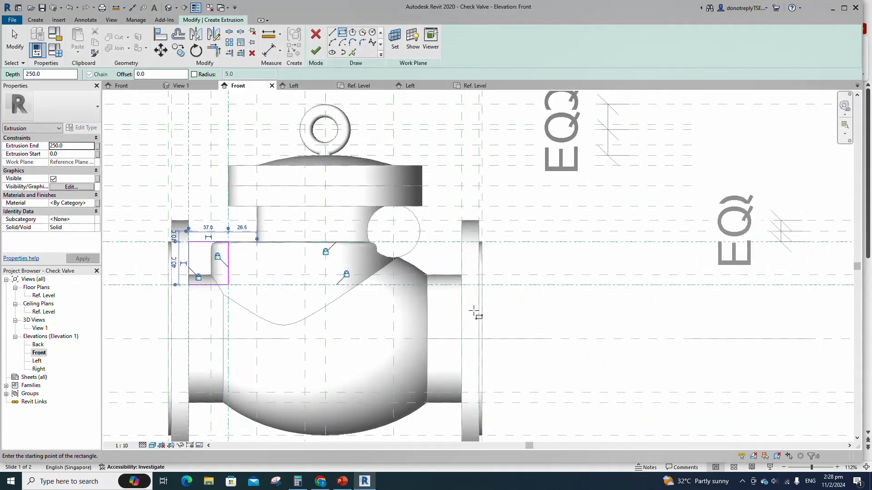
left_click(394, 231)
left_click(462, 284)
left_click(461, 285)
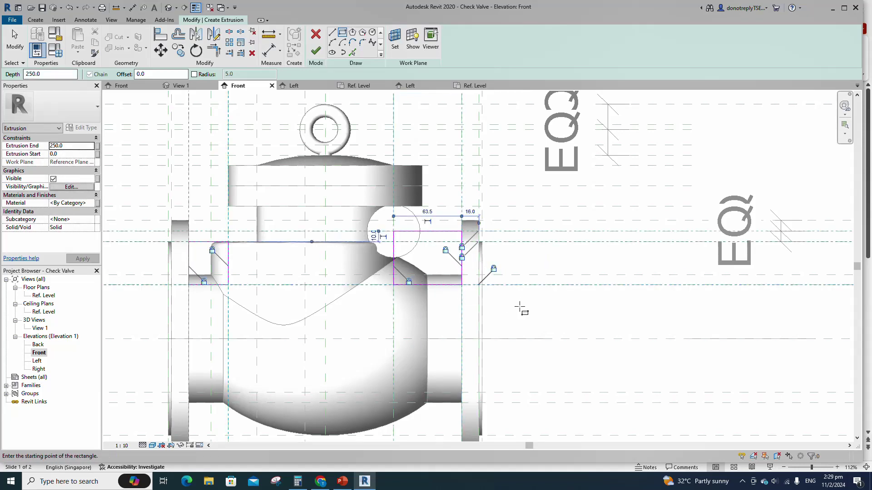
scroll(519, 307, "down", 3)
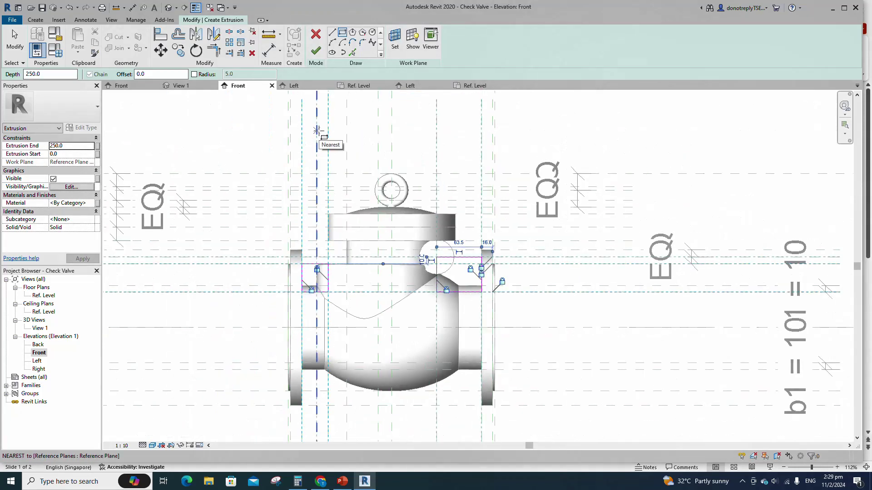
left_click(316, 51)
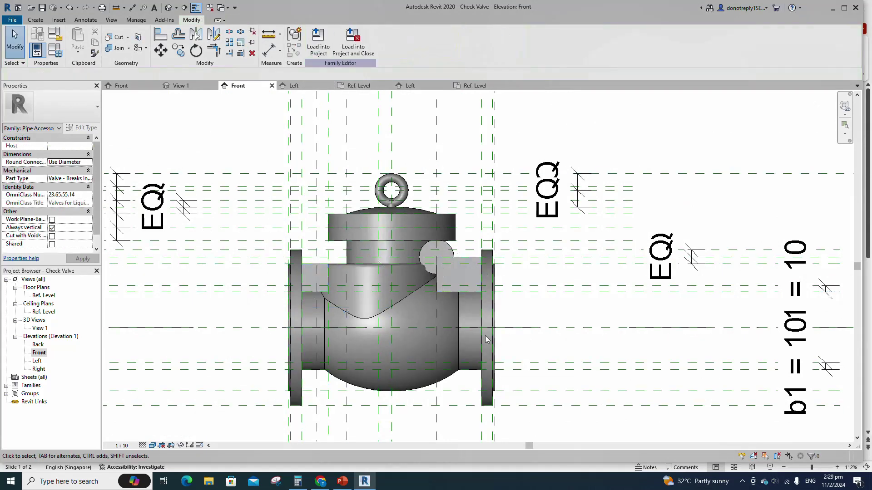
In the Ref. Level plan, align the new extrusion's two end faces to the BS reference planes and lock them.
double_click(45, 295)
left_click(160, 35)
scroll(458, 260, "up", 4)
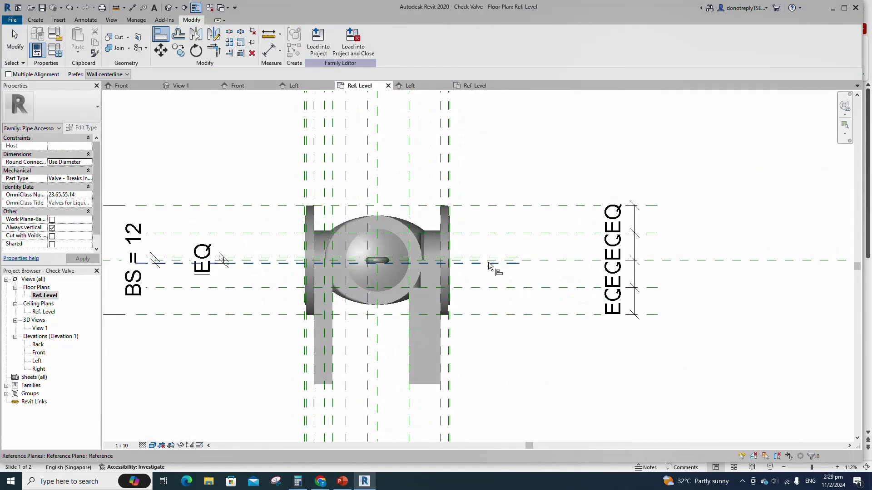
left_click(457, 258)
left_click(331, 241)
left_click(462, 265)
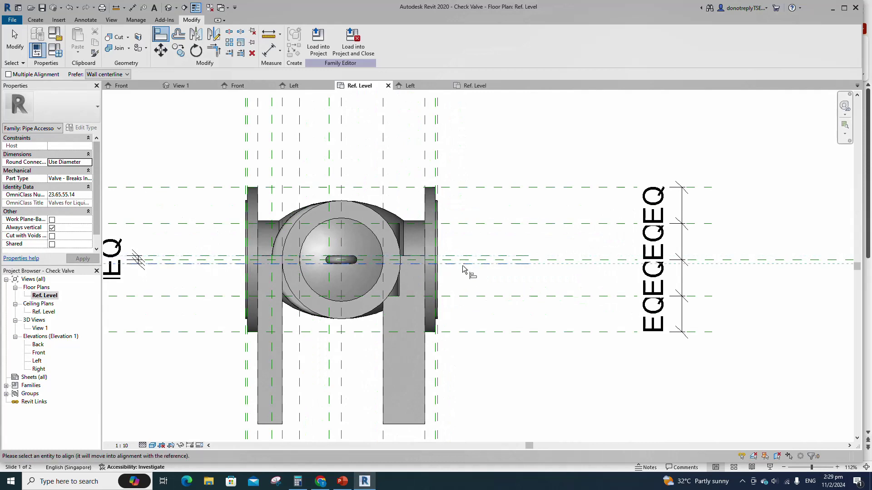
left_click(402, 425)
left_click(300, 277)
scroll(553, 357, "down", 2)
key("Escape")
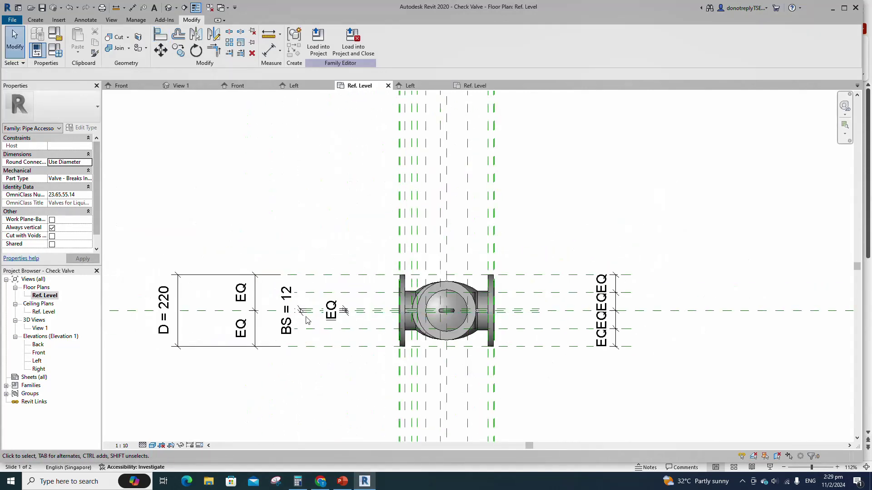
In 3D View 1, join the revolved shoulder of the body with the rib extrusion beside the left flange.
double_click(40, 328)
scroll(635, 409, "up", 4)
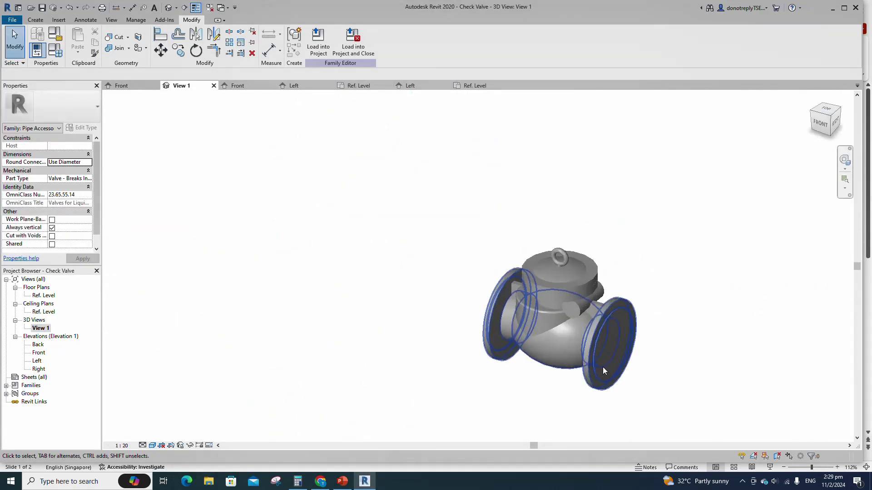
scroll(741, 380, "up", 1)
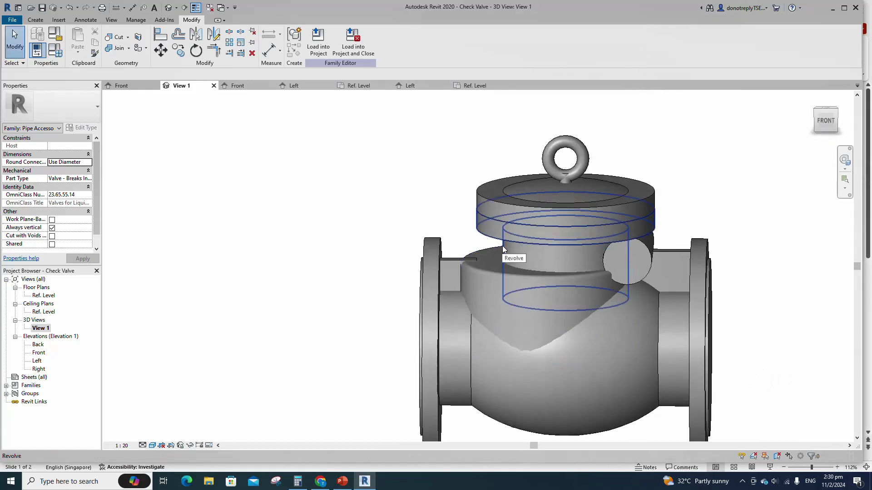
middle_click_drag(636, 314, 592, 340, "shift")
left_click(117, 49)
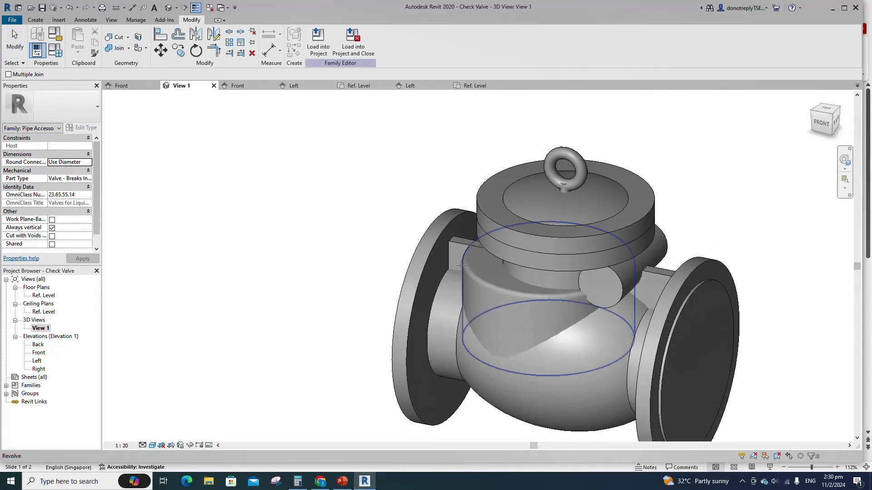
left_click(472, 284)
left_click(464, 248)
scroll(481, 318, "down", 2)
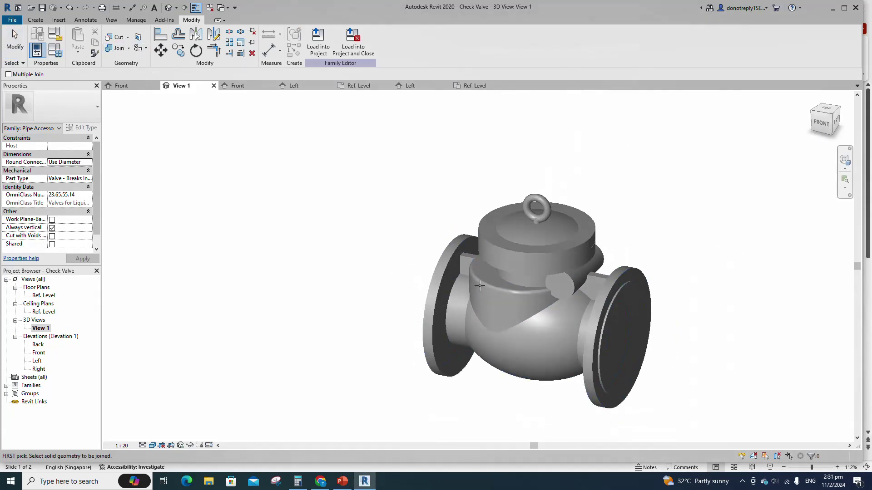
key("Escape")
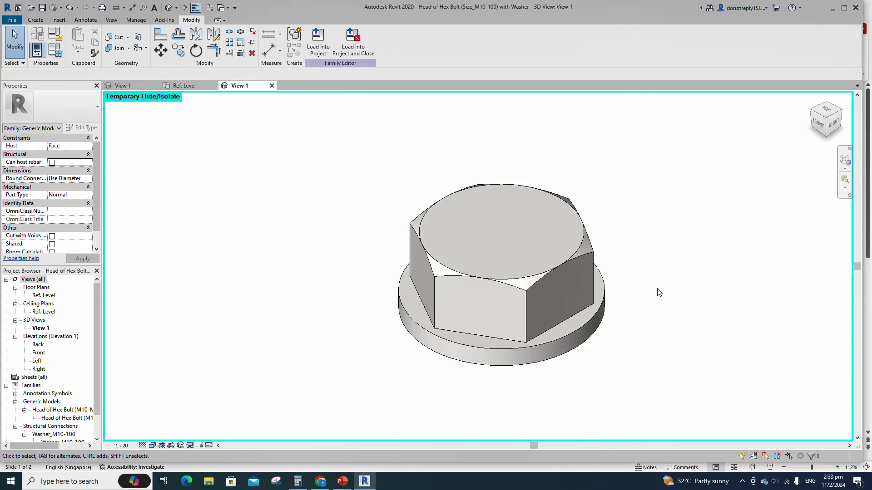
Load the hex bolt with washer family into Check Valve.rfa and place one on the front end face of the hinge boss.
left_click(353, 42)
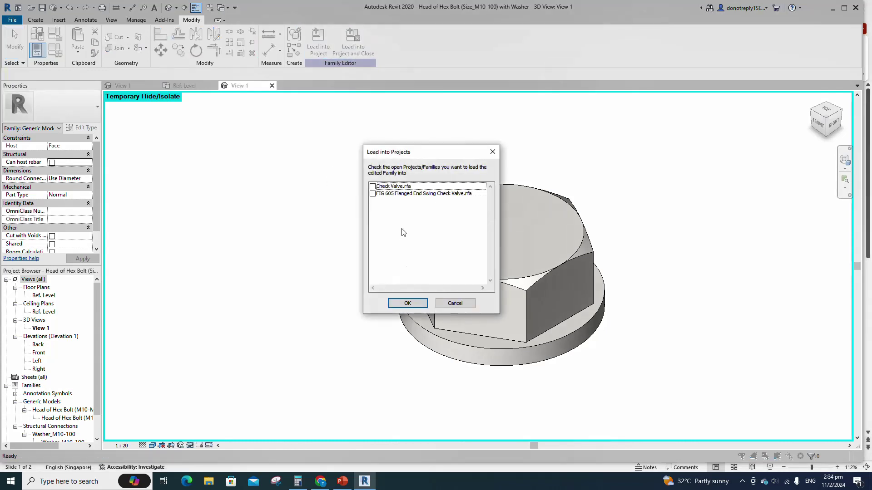
left_click(372, 187)
left_click(407, 303)
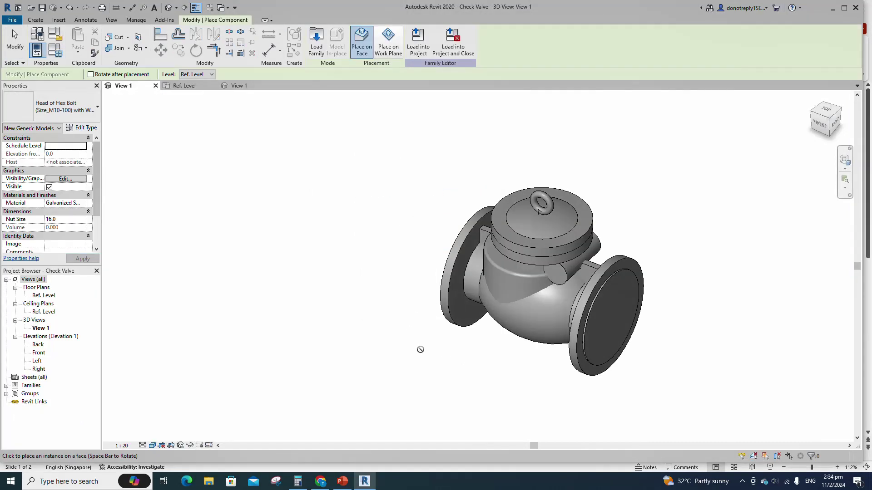
scroll(578, 226, "up", 3)
left_click(573, 223)
scroll(408, 275, "down", 3)
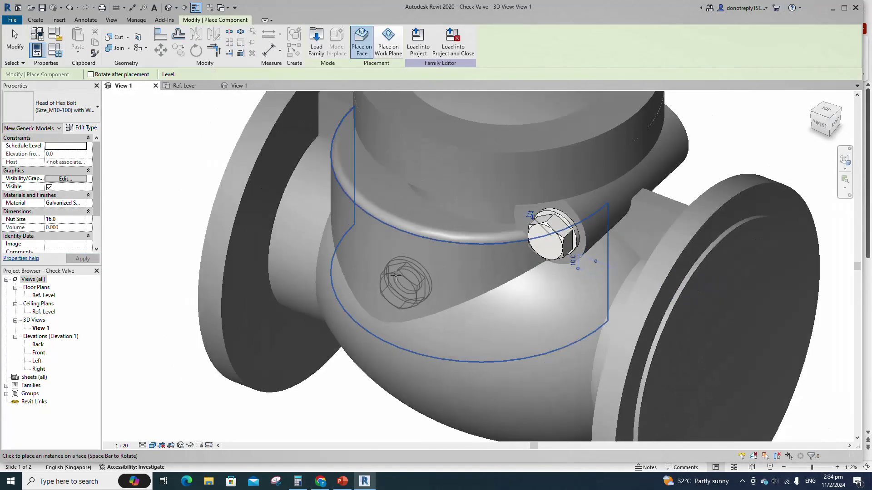
key("Escape")
key("Escape")
scroll(672, 341, "down", 1)
middle_click_drag(545, 313, 602, 318, "shift")
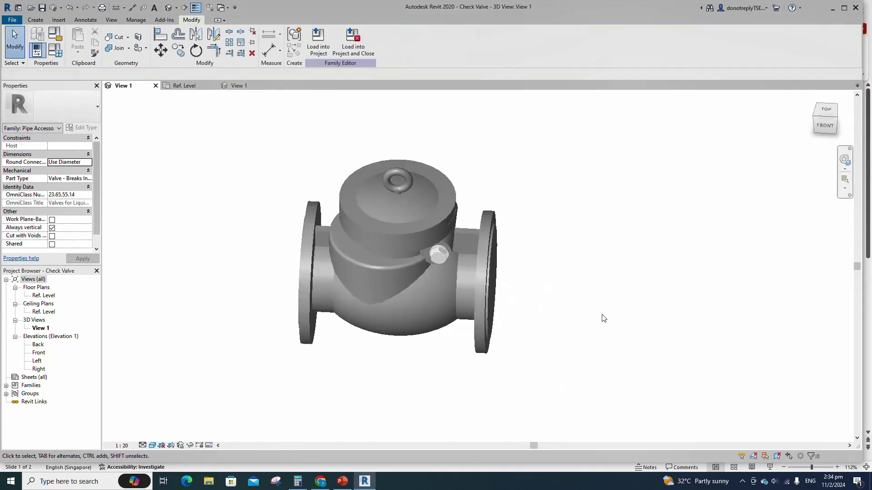
Associate the hex bolt's Material with a new family type parameter named Nut.
left_click(439, 256)
middle_click_drag(376, 310, 480, 337)
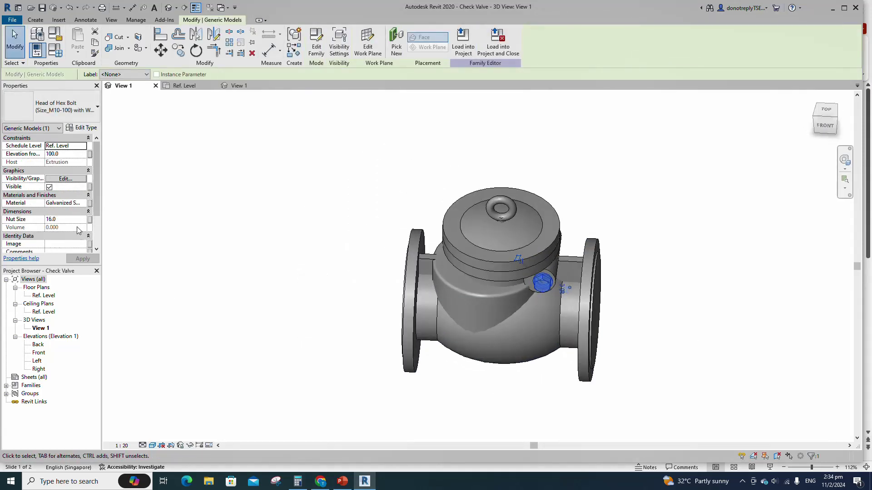
left_click(90, 205)
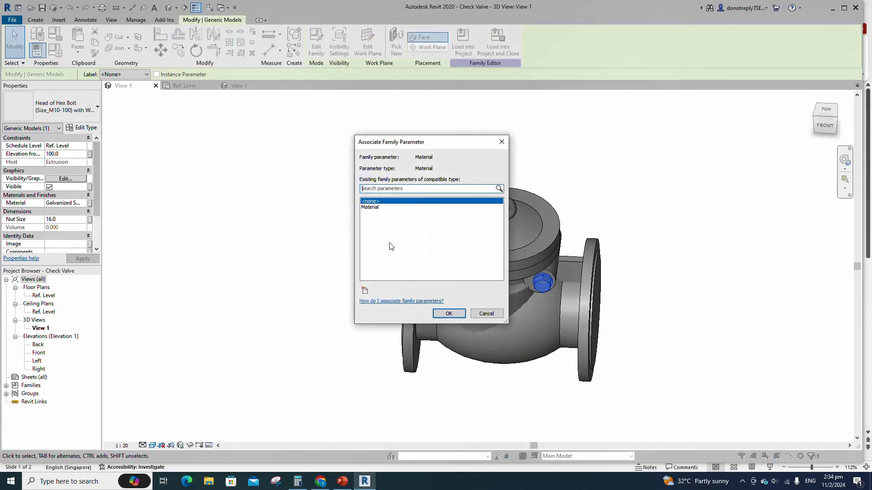
left_click(366, 294)
type("Nut")
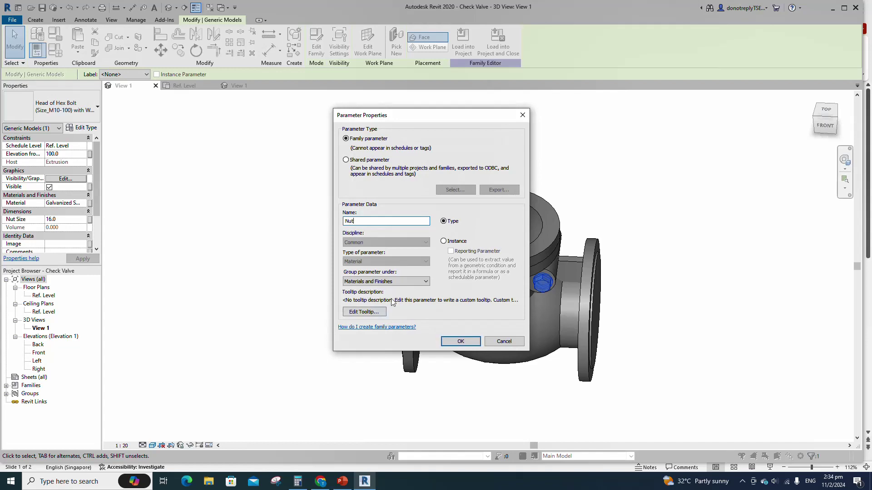
left_click(454, 344)
left_click(446, 313)
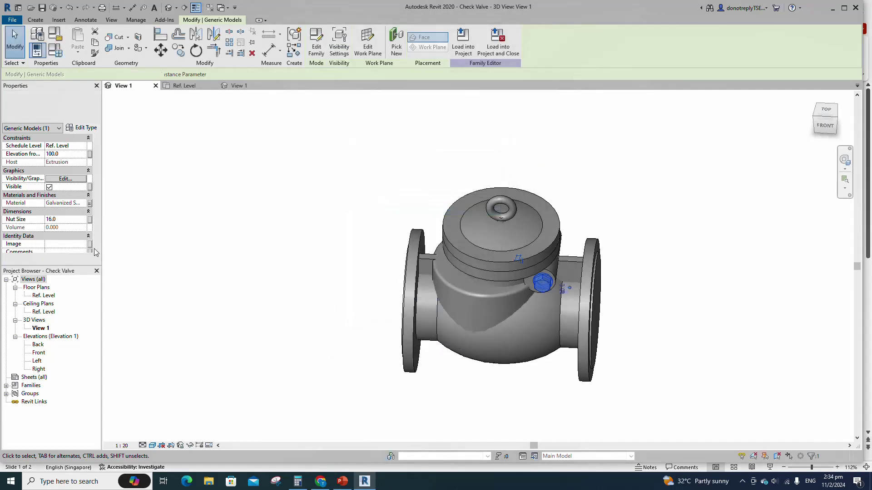
Associate the hex bolt's Nut Size with the existing length parameter listed directly after H1.
left_click(90, 220)
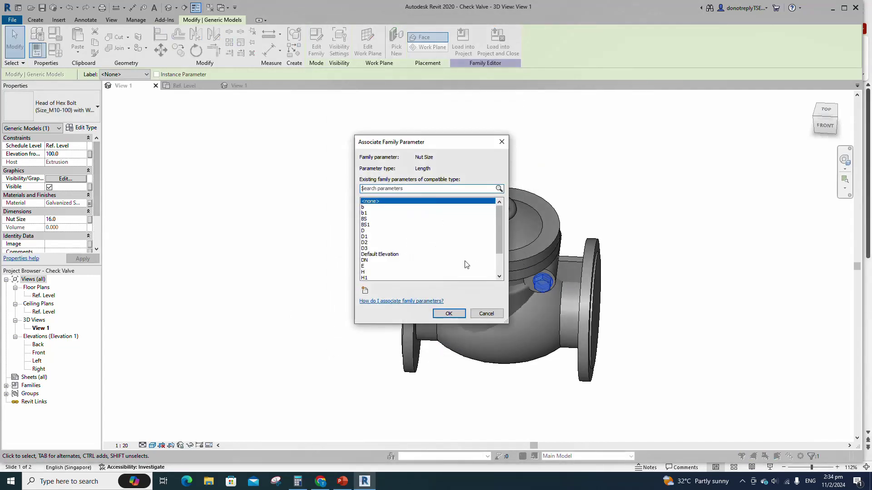
scroll(419, 270, "down", 1)
left_click(365, 267)
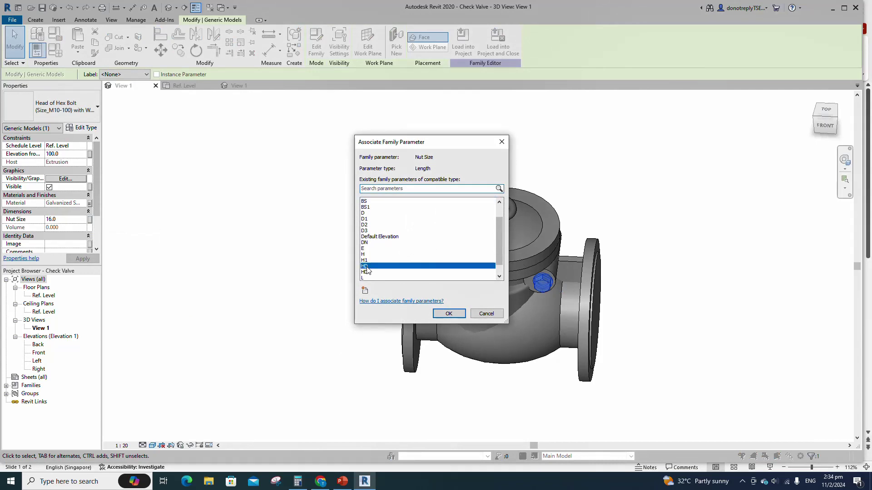
left_click(448, 314)
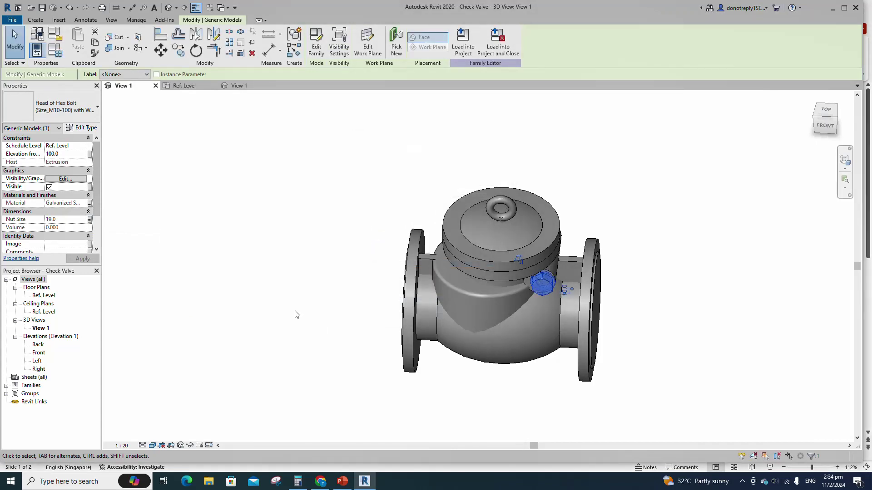
left_click(296, 314)
scroll(725, 334, "up", 1)
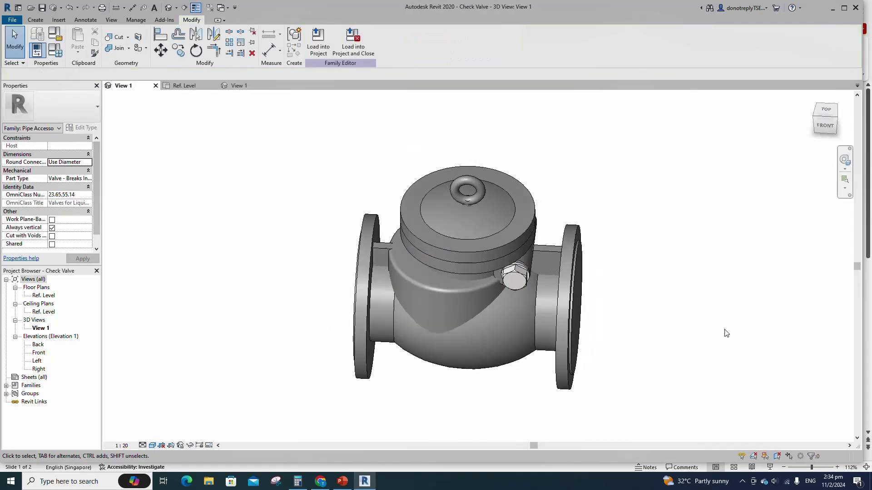
In the Front elevation, align the hex bolt's centre to the reference planes through the hinge boss and lock it.
double_click(39, 352)
key("a")
key("l")
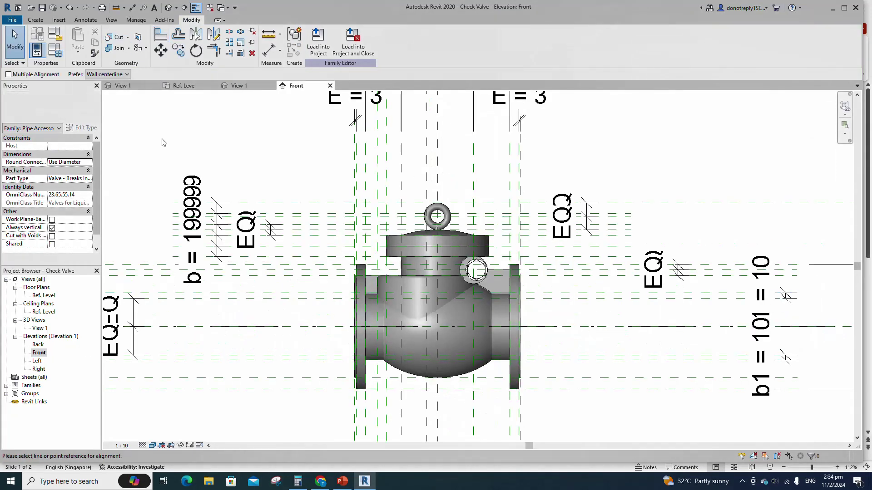
scroll(577, 289, "up", 2)
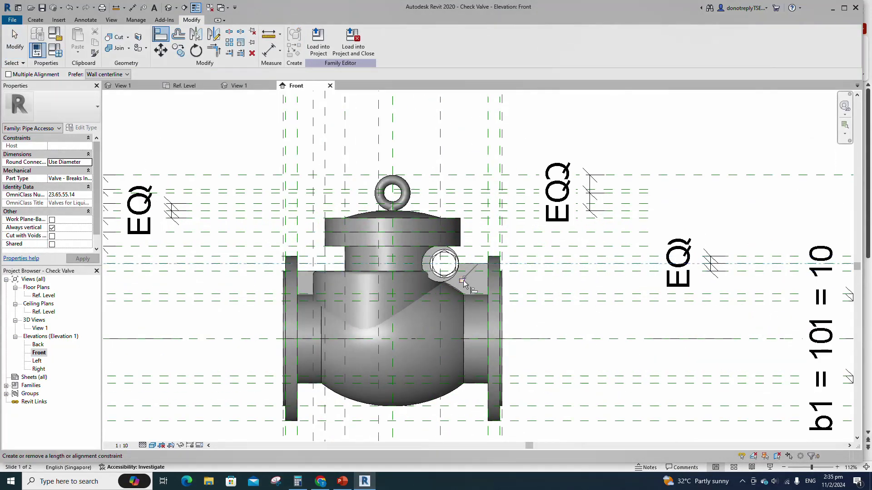
left_click(440, 182)
left_click(445, 266)
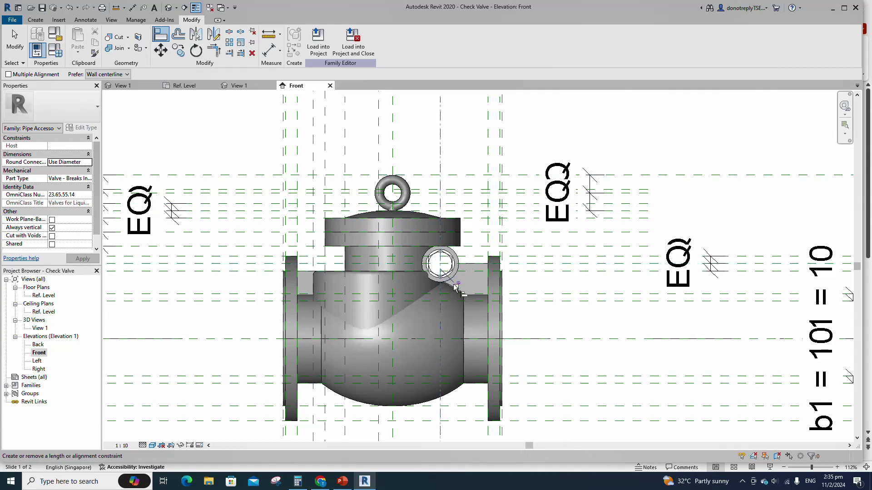
scroll(459, 290, "down", 2)
key("Escape")
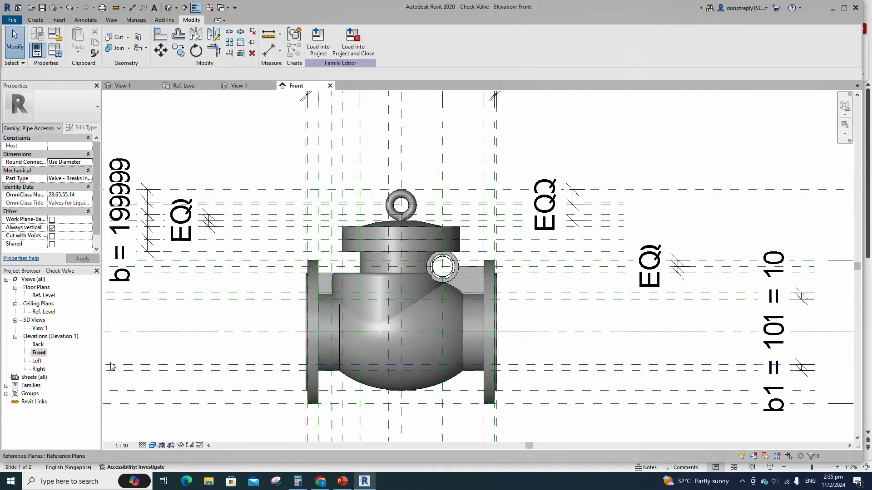
In the Ref. Level plan, mirror the hex bolt across the Center (Front/Back) plane to the boss's opposite end.
double_click(45, 295)
scroll(438, 337, "up", 5)
left_click(411, 267)
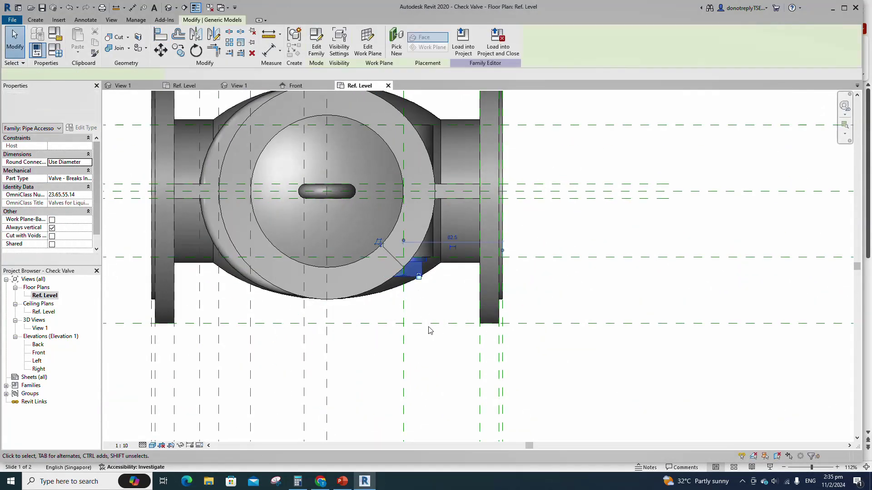
scroll(427, 324, "down", 3)
left_click(196, 34)
left_click(565, 260)
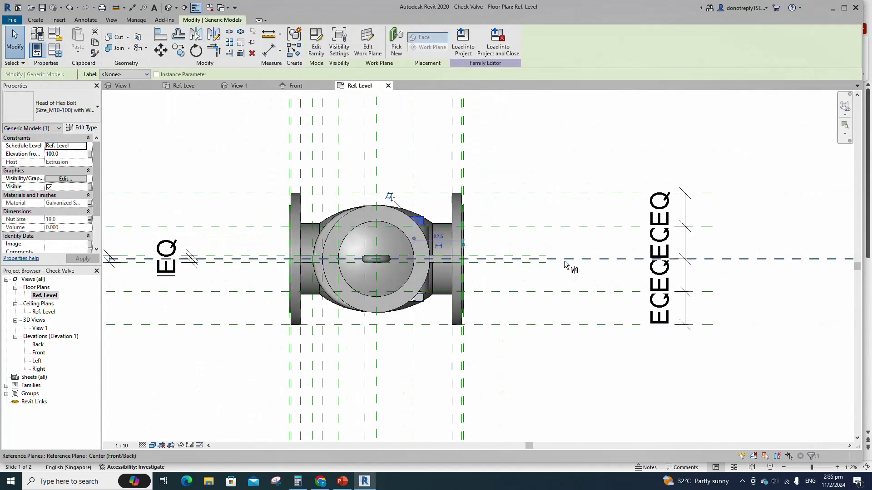
key("Escape")
Align the mirrored hex bolt's centre with the vertical reference plane through the boss and return to 3D View 1.
key("a")
key("l")
scroll(417, 182, "up", 3)
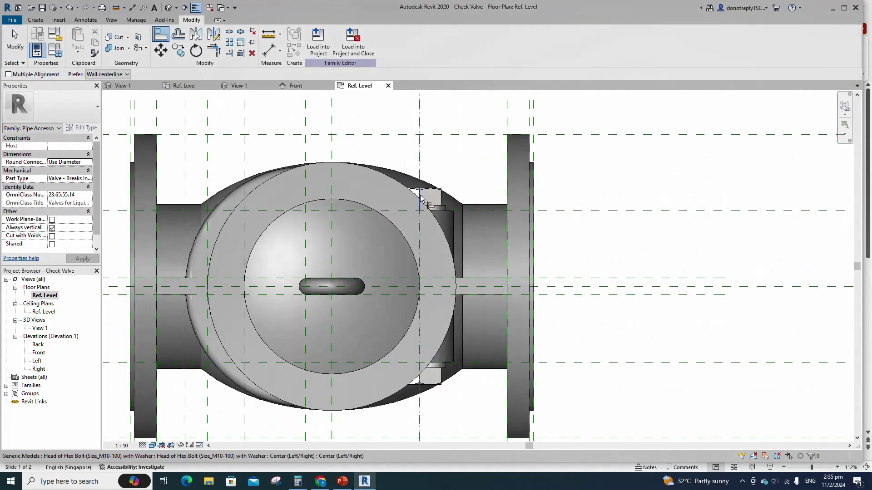
left_click(423, 211)
scroll(452, 263, "down", 4)
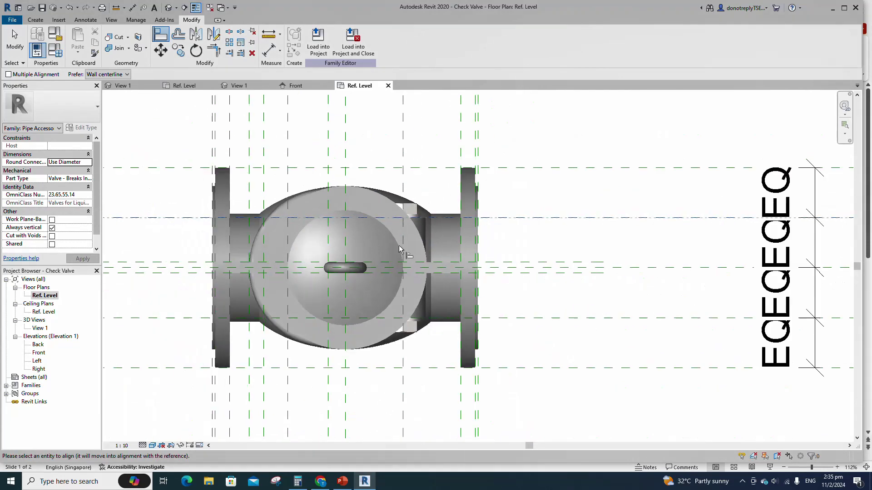
key("Escape")
key("Escape")
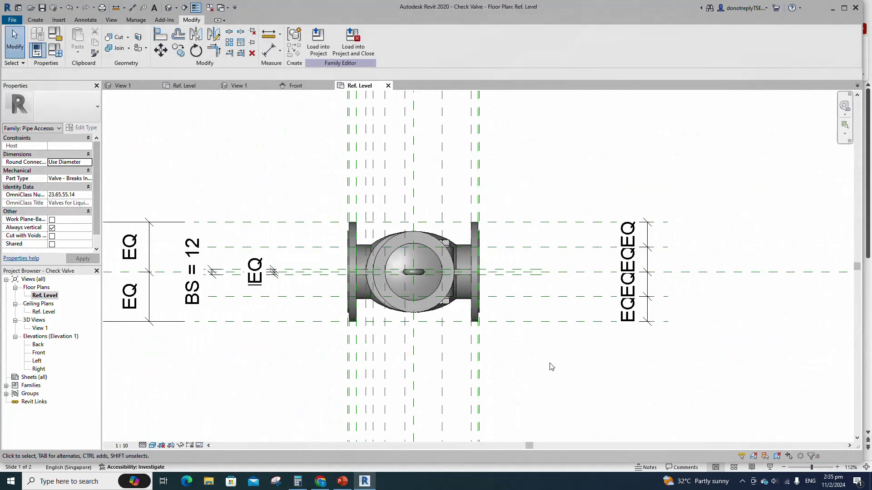
double_click(41, 329)
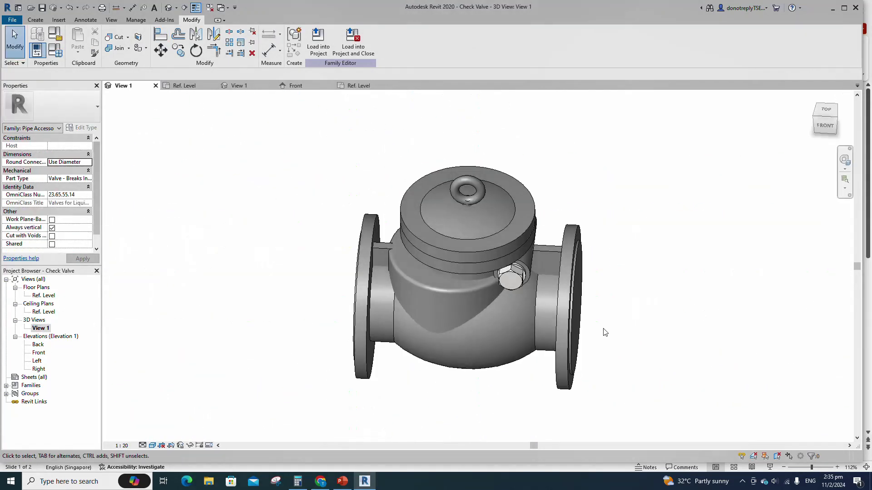
mouse_move(605, 333)
middle_mouse_down("shift")
mouse_move(582, 372)
mouse_move(680, 377)
mouse_move(770, 356)
mouse_move(555, 410)
mouse_move(619, 334)
middle_mouse_up("shift")
scroll(648, 395, "down", 3)
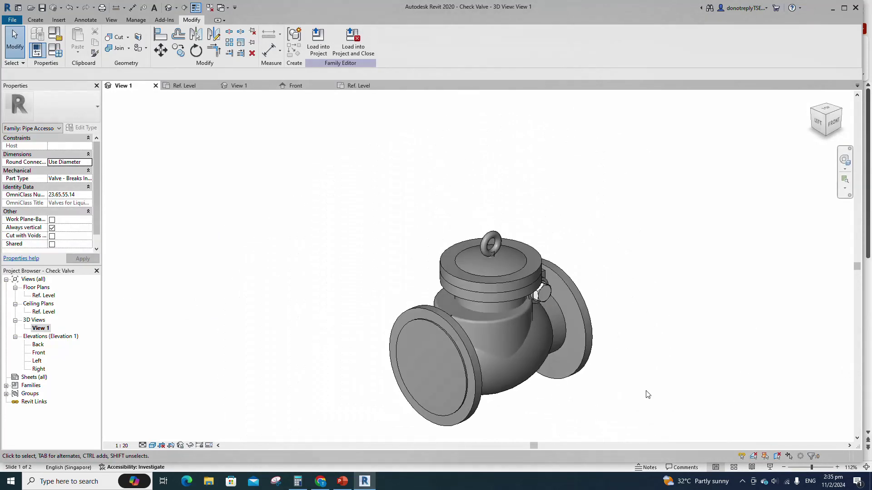
Create a new family from the Metric Generic Model face based template.
middle_click_drag(648, 385, 730, 381, "shift")
scroll(630, 420, "up", 3)
scroll(630, 420, "down", 2)
scroll(597, 396, "up", 1)
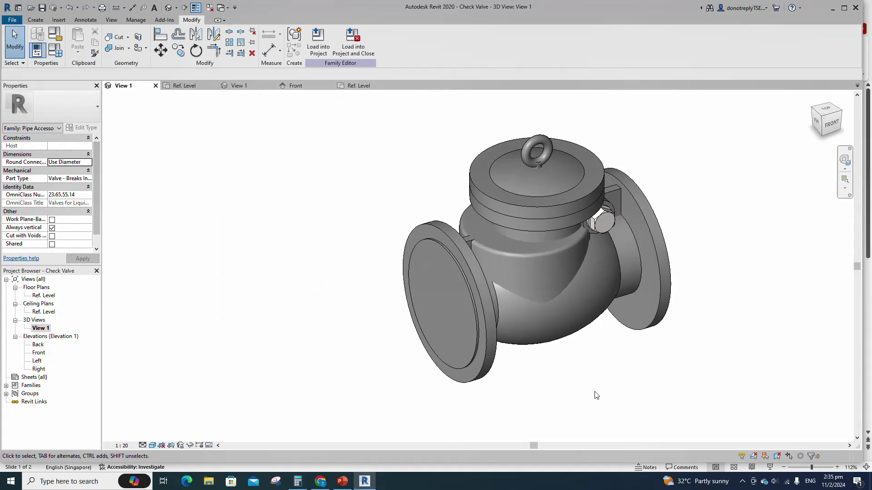
left_click(13, 20)
mouse_move(25, 54)
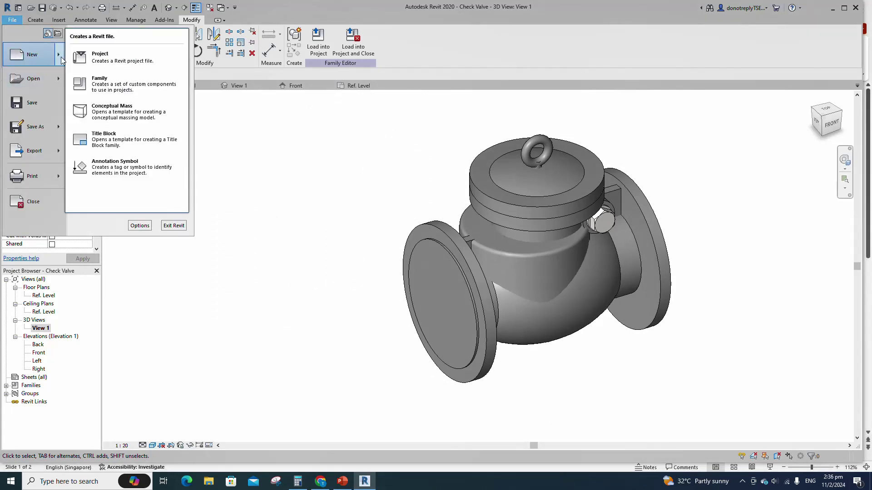
left_click(86, 78)
scroll(369, 254, "down", 8)
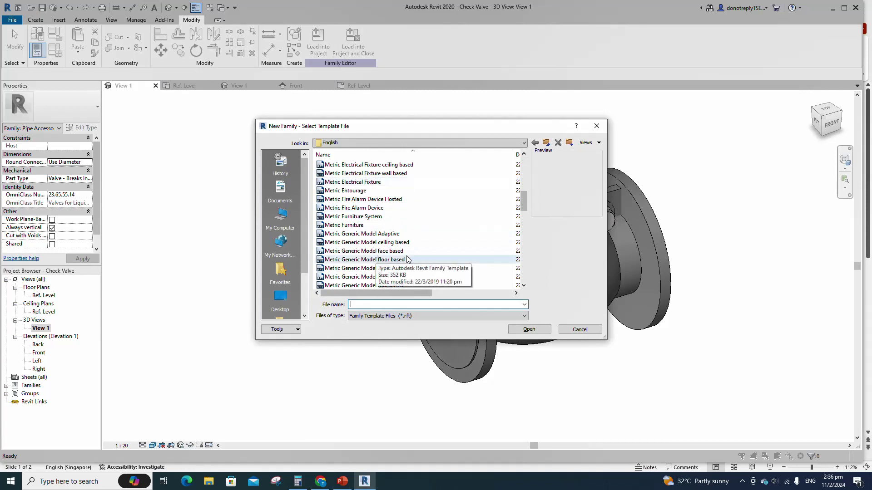
left_click(373, 251)
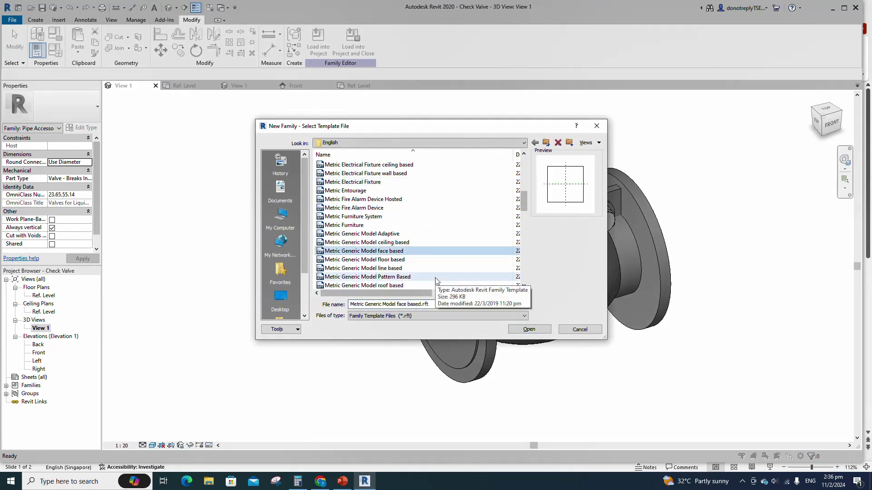
left_click(533, 330)
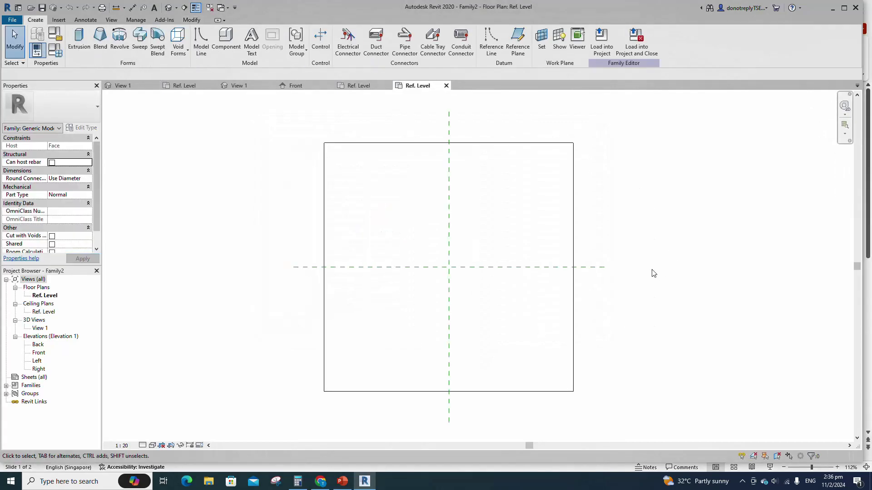
Load the Head of Hex Bolt (Size_M10-100) with Washer family into Family2 only.
left_click(243, 87)
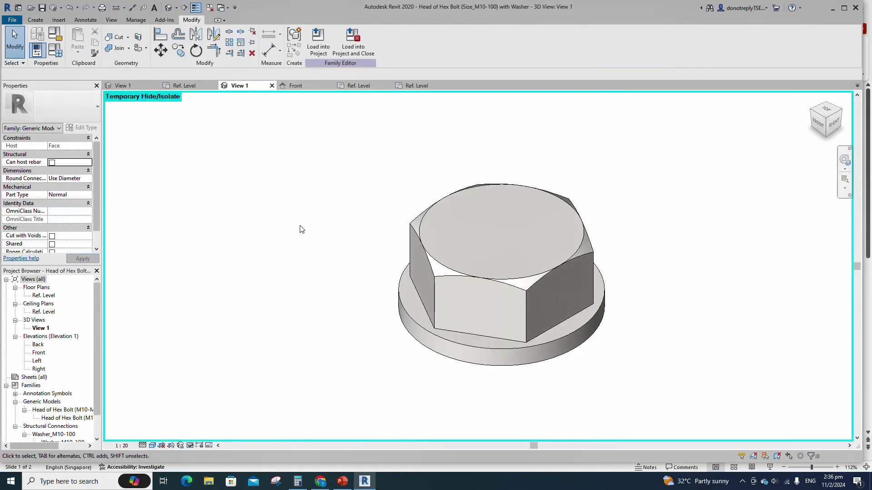
left_click(318, 41)
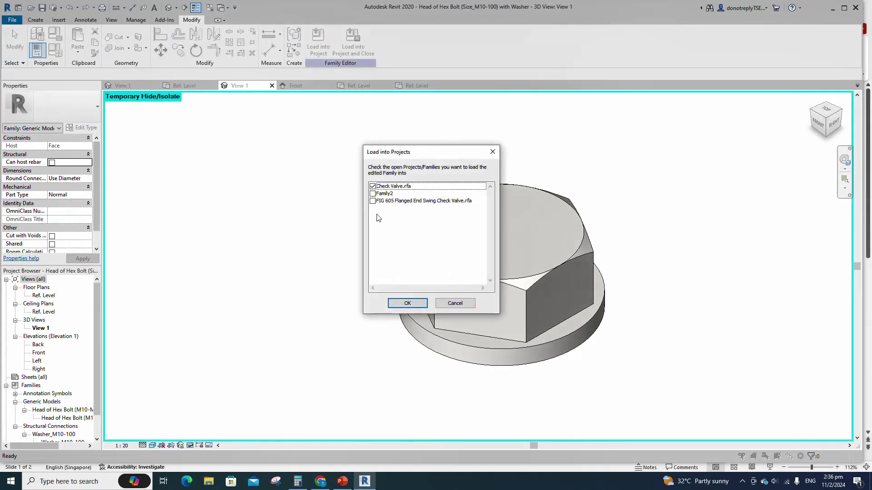
left_click(375, 186)
left_click(410, 299)
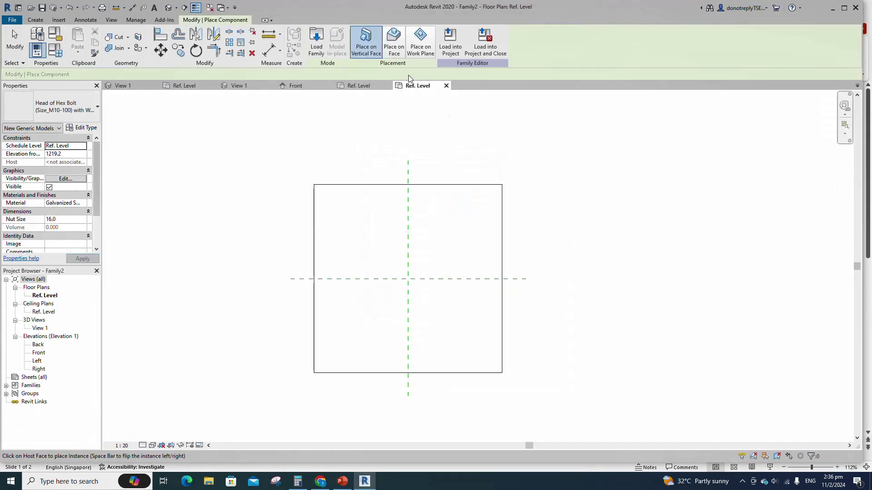
Place one hex bolt on the work plane, on the vertical centre plane about 120 mm above the horizontal one.
scroll(411, 268, "up", 4)
scroll(383, 267, "down", 3)
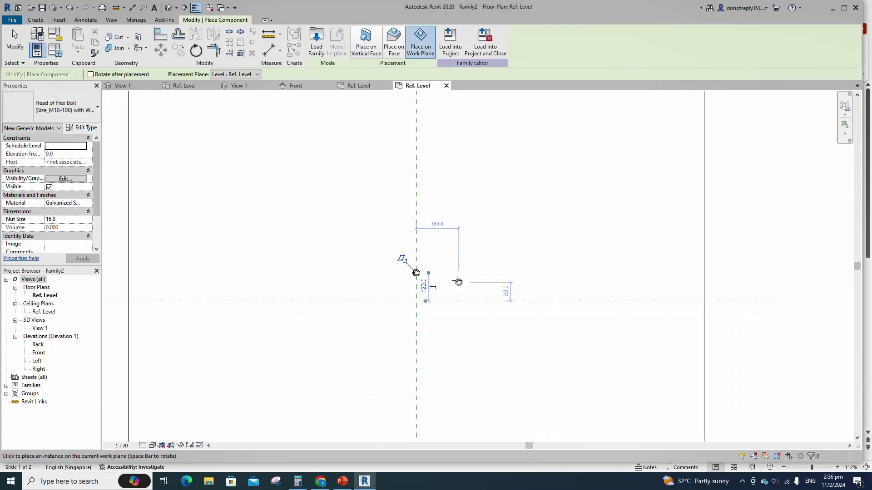
left_click(415, 272)
key("Escape")
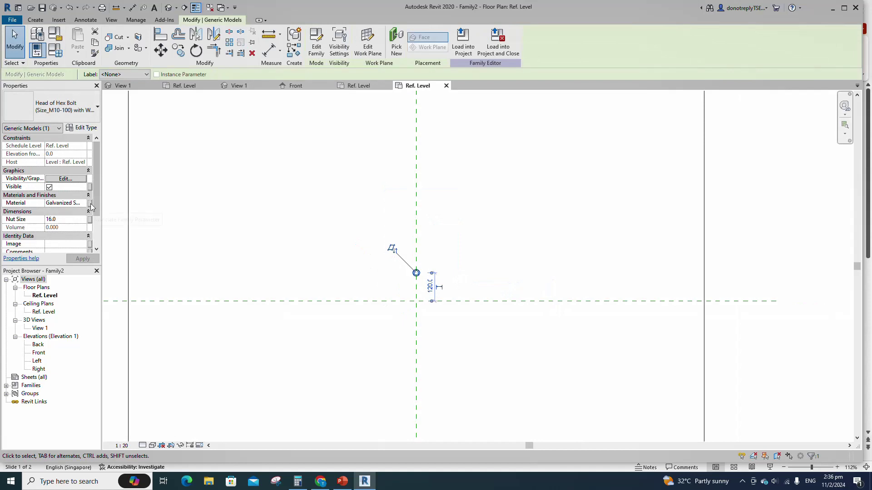
Associate the hex bolt's Material with a new instance family parameter named Material.
left_click(90, 203)
left_click(364, 289)
type("Mat")
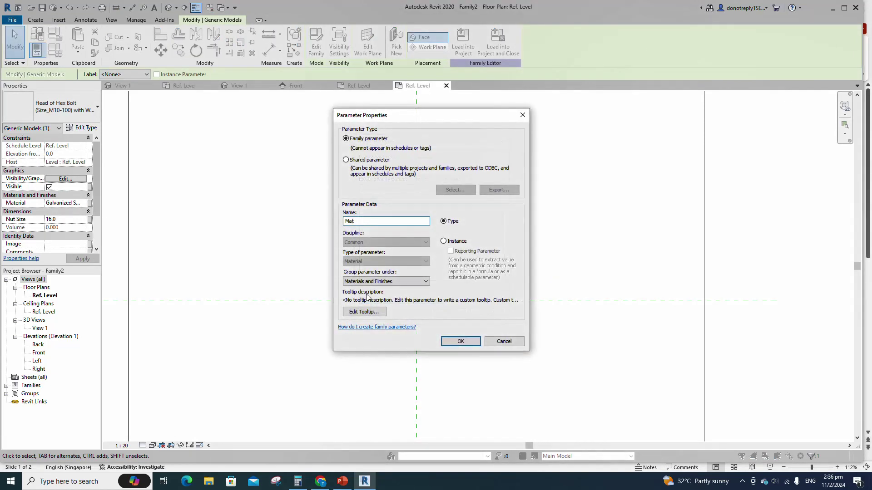
type("erial")
left_click(455, 340)
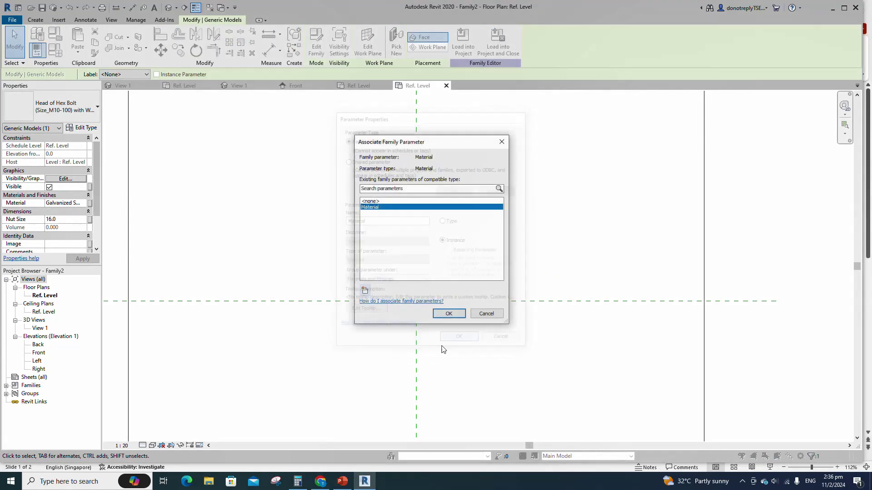
key("Return")
Associate the hex bolt's Nut Size with a new instance family parameter named Nut Size.
left_click(89, 219)
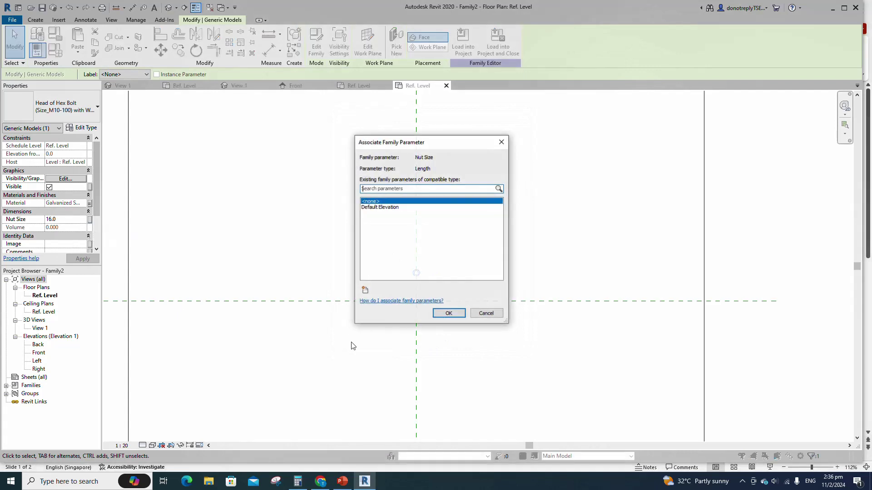
left_click(364, 289)
type("Nut Size")
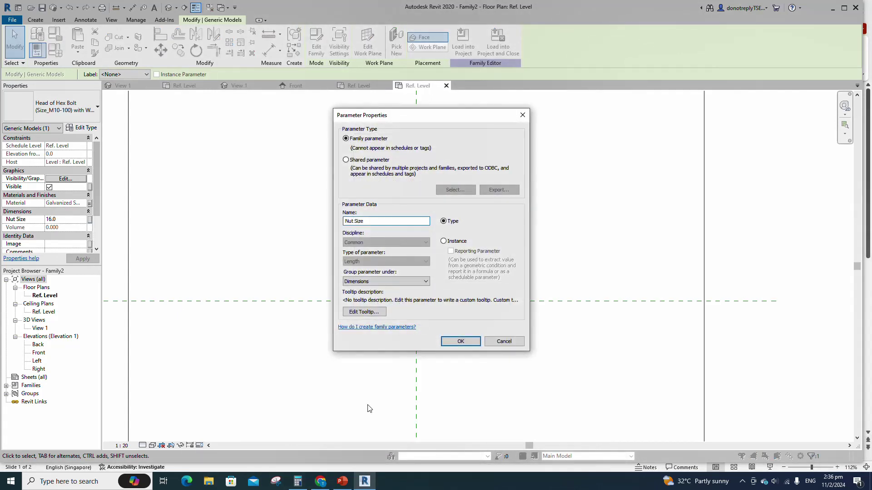
left_click(463, 344)
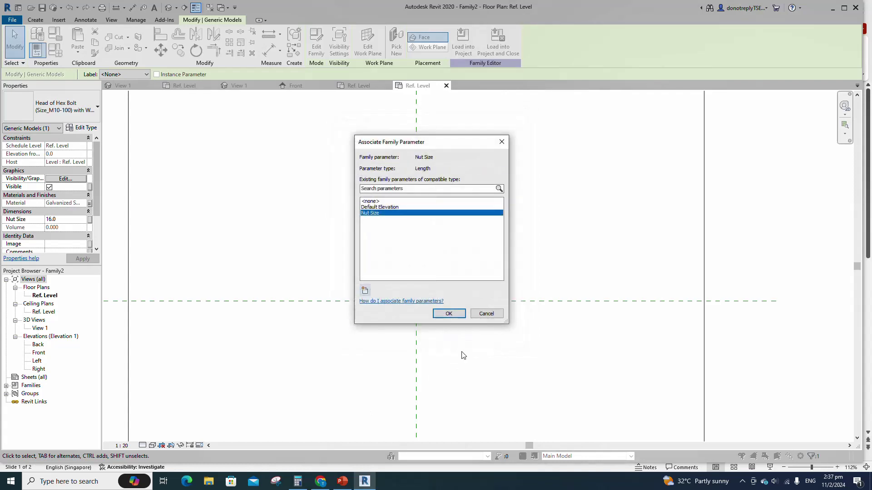
left_click(455, 314)
left_click(456, 361)
Radially array the bolt as 6 grouped members about the centre planes' intersection, with the last member at about 171°.
scroll(391, 272, "up", 2)
left_click(440, 279)
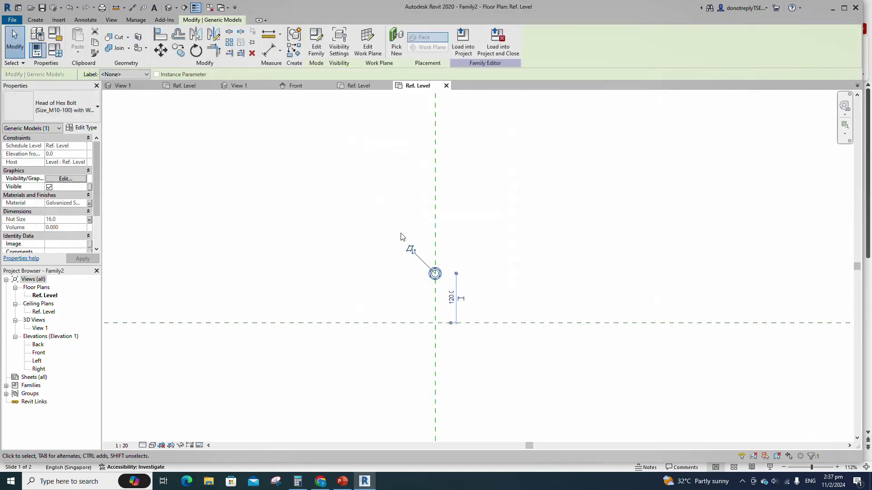
scroll(399, 232, "down", 1)
left_click(230, 43)
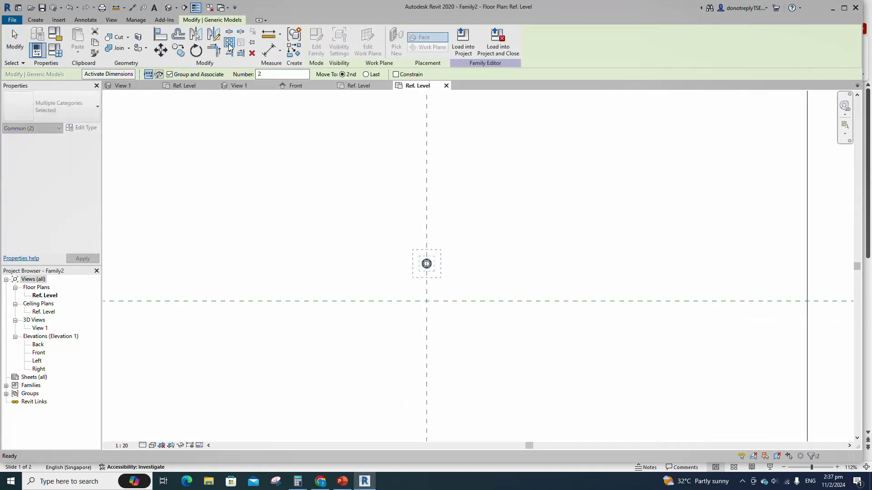
left_click(160, 74)
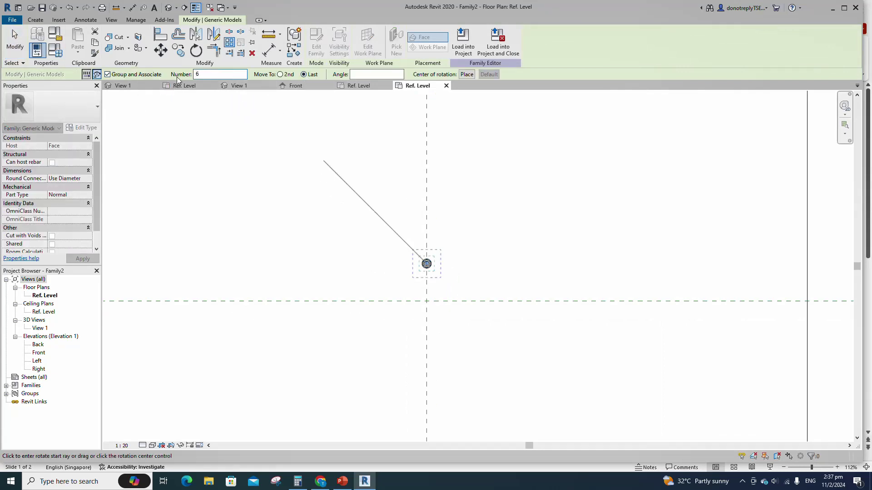
left_click(466, 75)
left_click(427, 301)
scroll(428, 267, "up", 3)
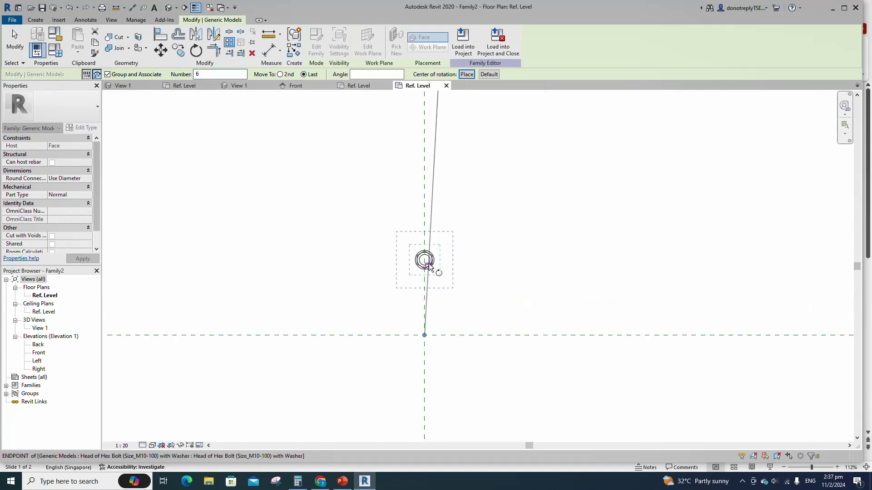
left_click(425, 262)
scroll(471, 288, "down", 3)
left_click(457, 391)
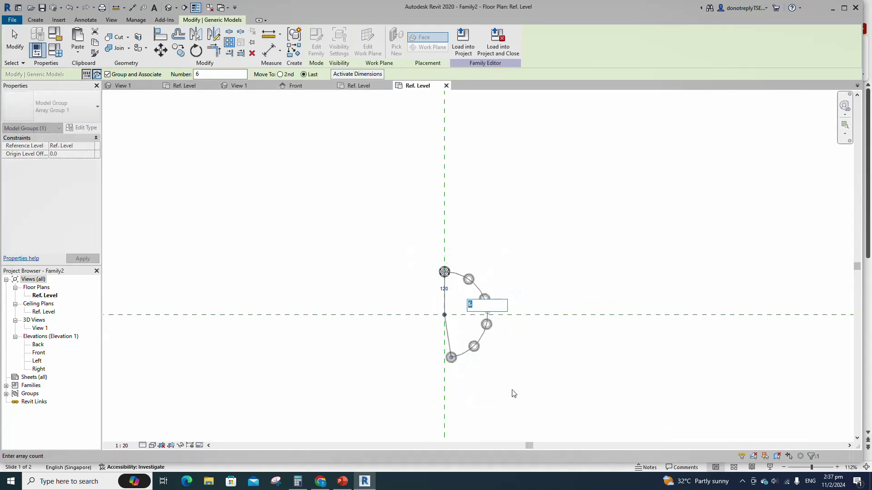
scroll(506, 391, "up", 3)
left_click(506, 394)
Set the bolt array's total angle to 360°.
left_click(499, 356)
scroll(491, 338, "up", 1)
left_click(467, 301)
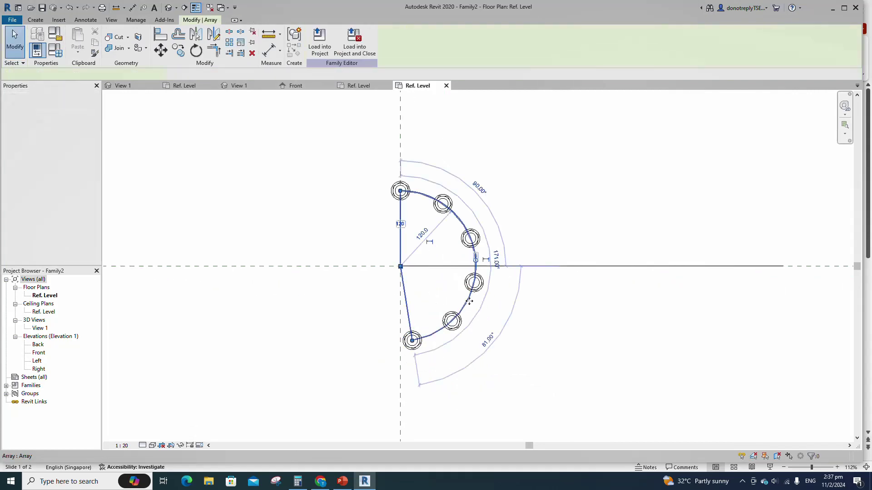
left_click(498, 260)
type("360")
key("Return")
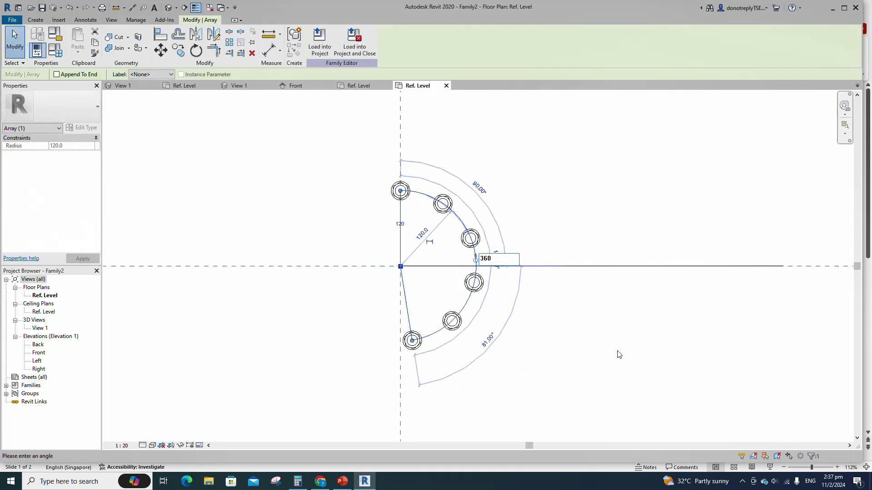
Turn the array's radius into a permanent dimension and label it with a new instance parameter named K.
left_click(430, 242)
left_click(436, 245)
left_click(419, 223)
scroll(476, 293, "down", 2)
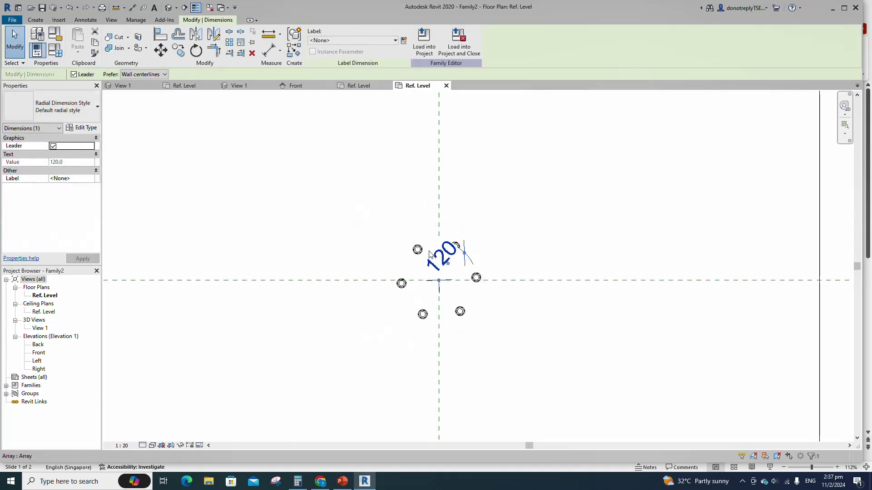
left_click(404, 42)
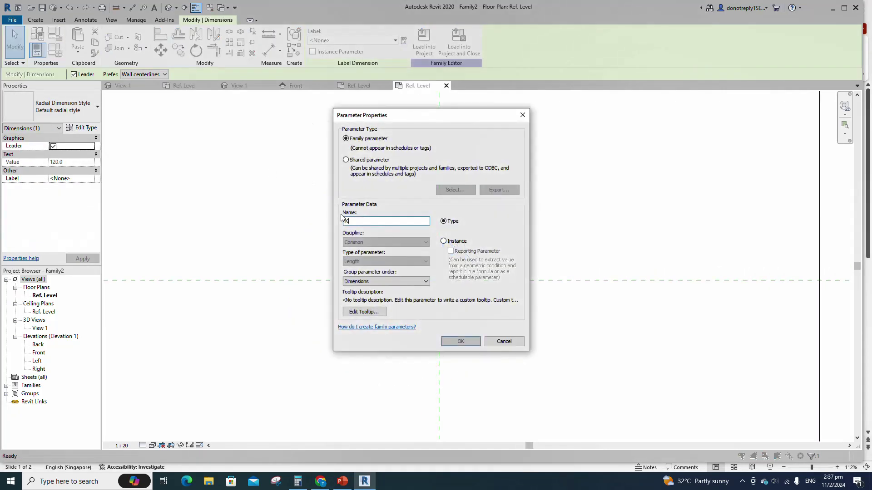
left_click(443, 242)
left_click(460, 341)
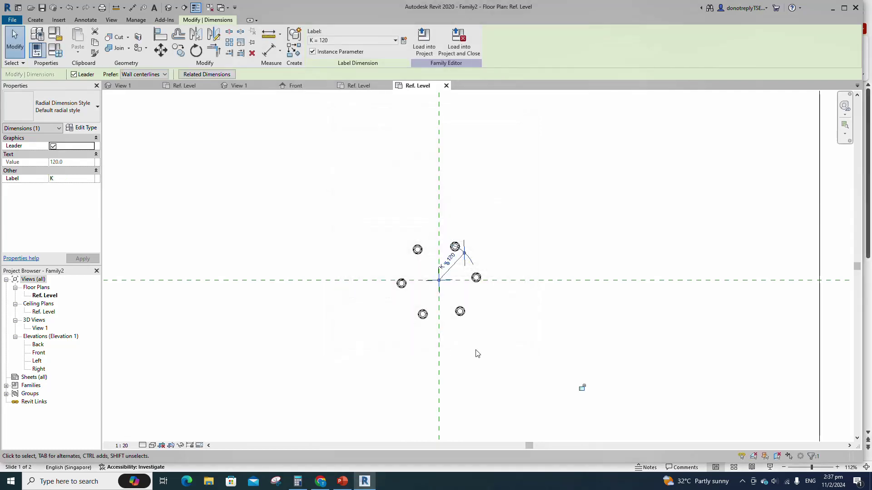
left_click(468, 359)
Save the new family in Documents as Nut group.
left_click(42, 7)
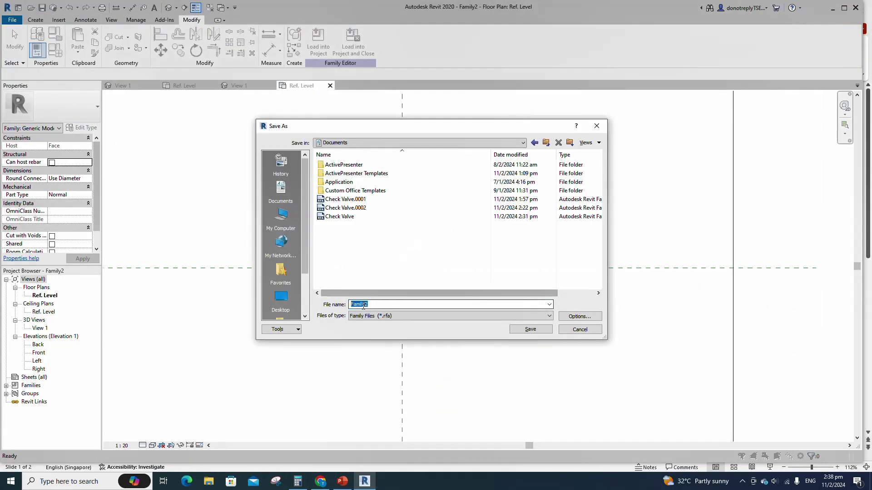
type("Nut group")
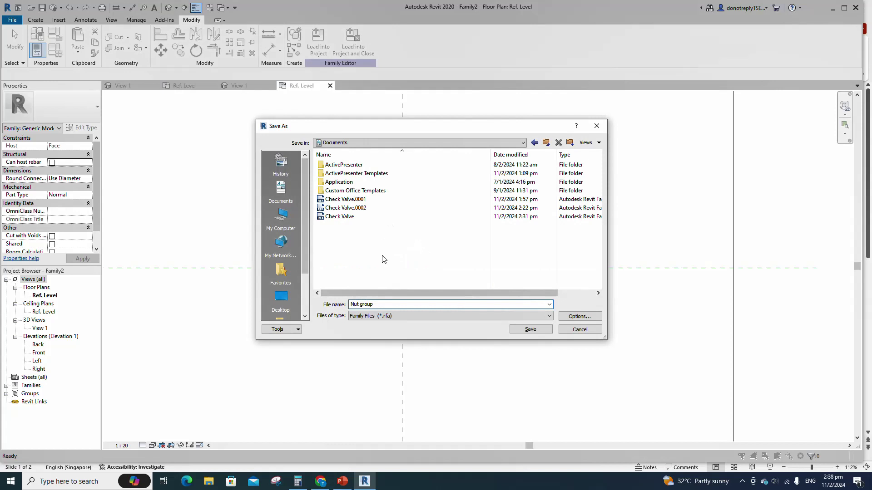
left_click(530, 330)
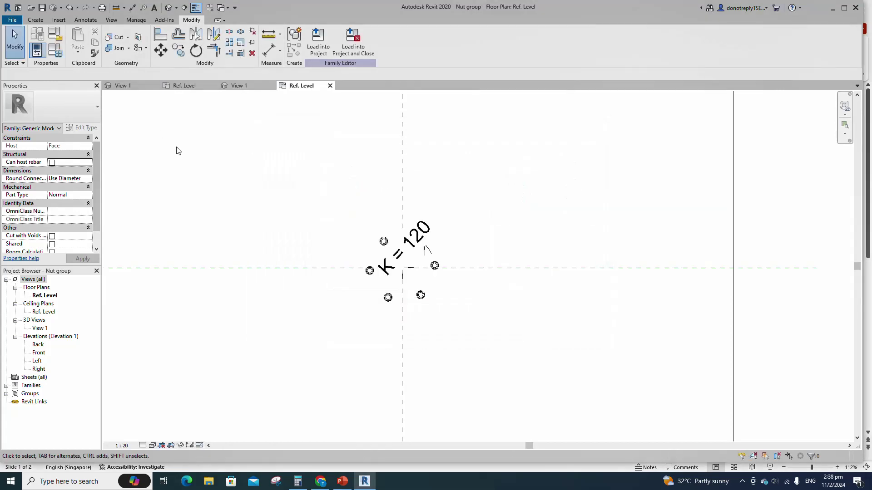
Load the Nut group into Check Valve.rfa and place one instance on the top face of the valve's cover flange.
left_click(323, 45)
left_click(373, 187)
left_click(407, 303)
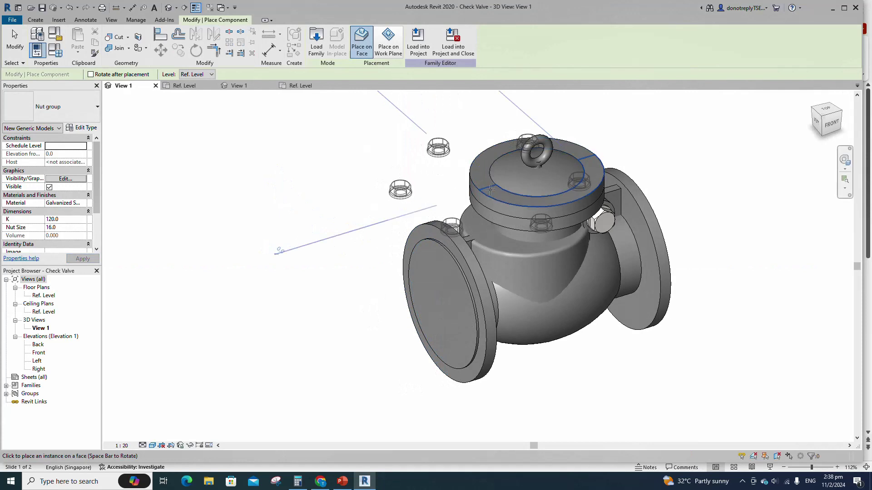
left_click(490, 190)
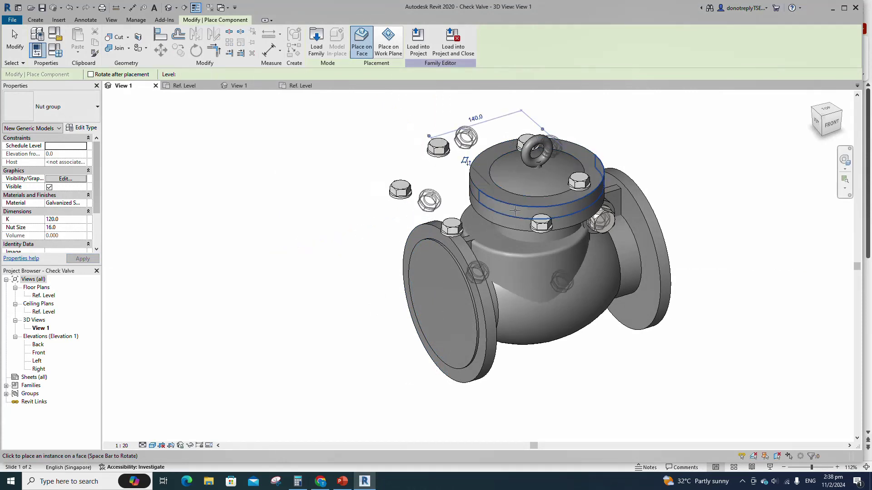
key("Escape")
key("Escape")
In the Ref. Level plan, align the nut group's left/right centre with the vertical reference plane through the valve cover's centre.
double_click(45, 296)
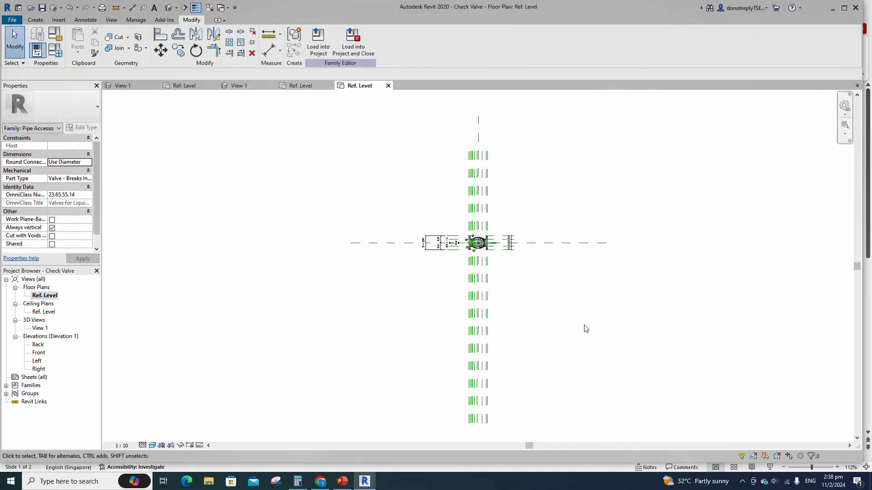
scroll(584, 327, "up", 5)
key("a")
key("l")
left_click(431, 335)
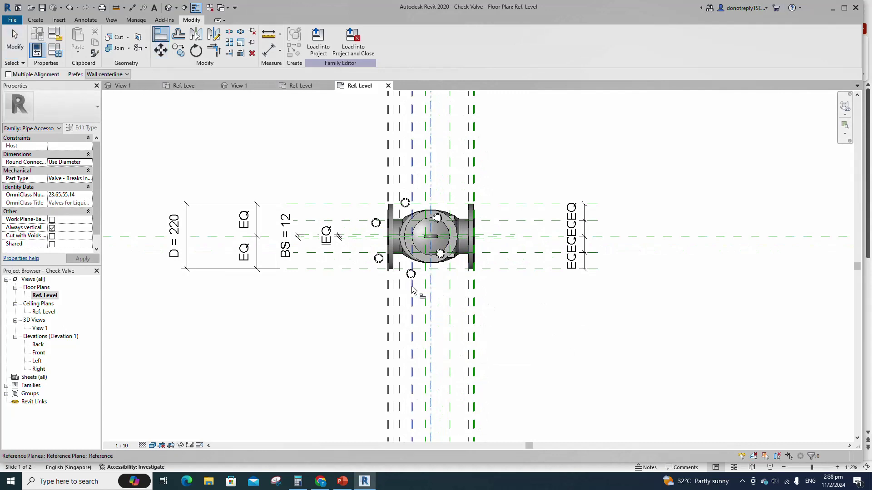
left_click(411, 273)
left_click(534, 237)
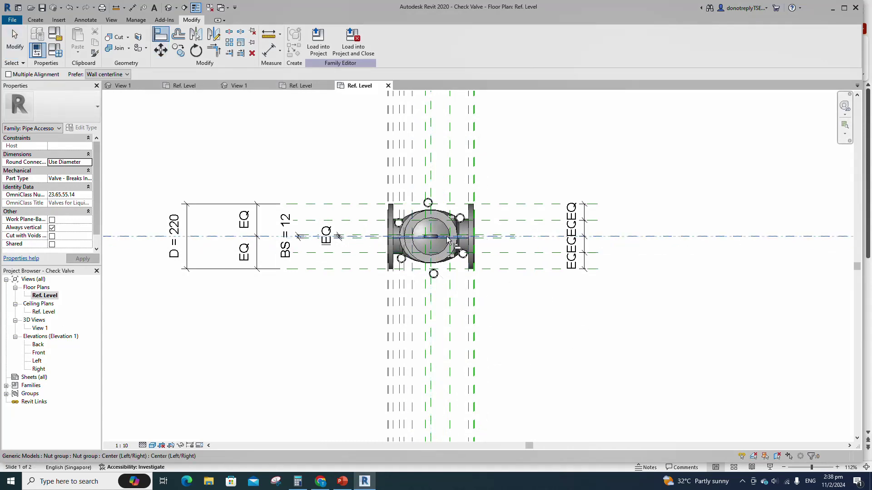
scroll(445, 237, "up", 5)
scroll(441, 263, "down", 4)
key("Escape")
key("Escape")
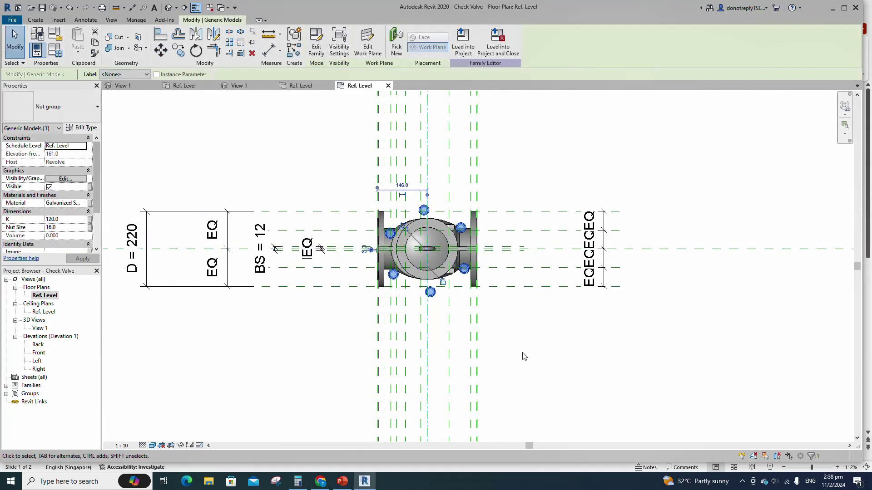
Align the nut group's front/back centre with the valve's horizontal centre reference plane.
key("a")
key("l")
left_click(557, 249)
left_click(456, 255)
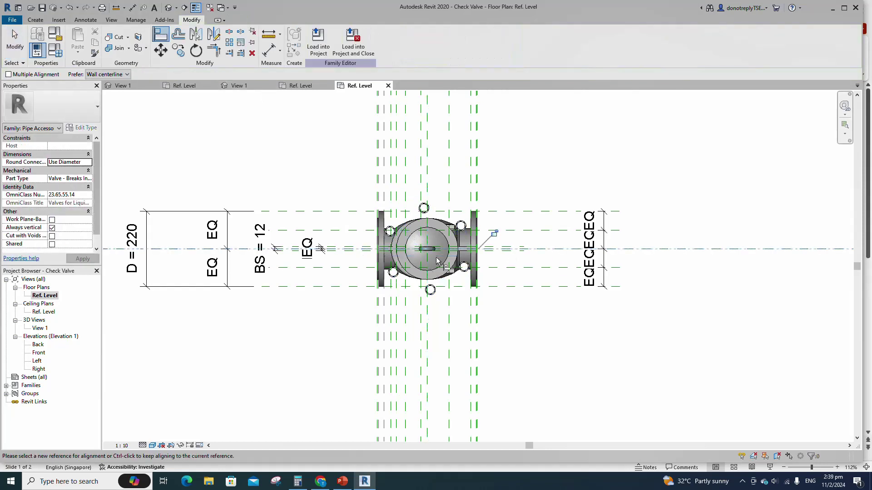
Associate the nut group's material with the valve's existing Nut material parameter.
scroll(548, 314, "down", 2)
key("Escape")
key("Escape")
scroll(466, 315, "up", 5)
left_click(459, 286)
scroll(663, 352, "down", 2)
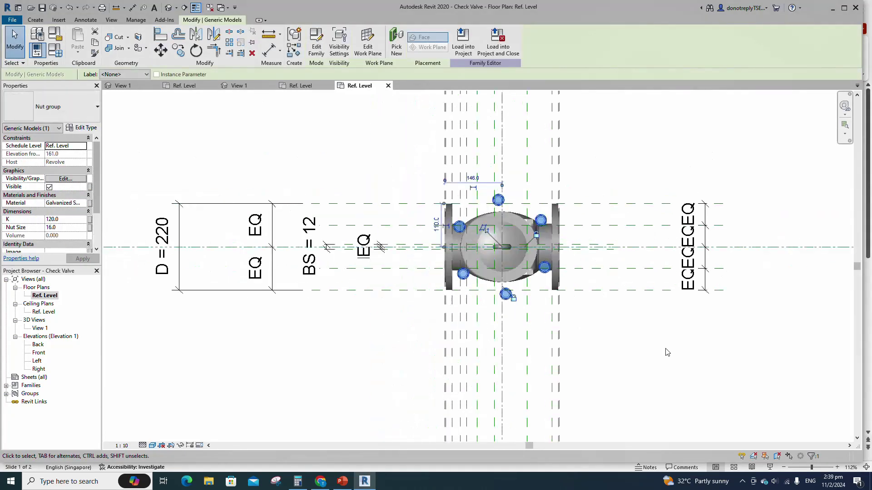
left_click(90, 203)
left_click(367, 213)
left_click(448, 314)
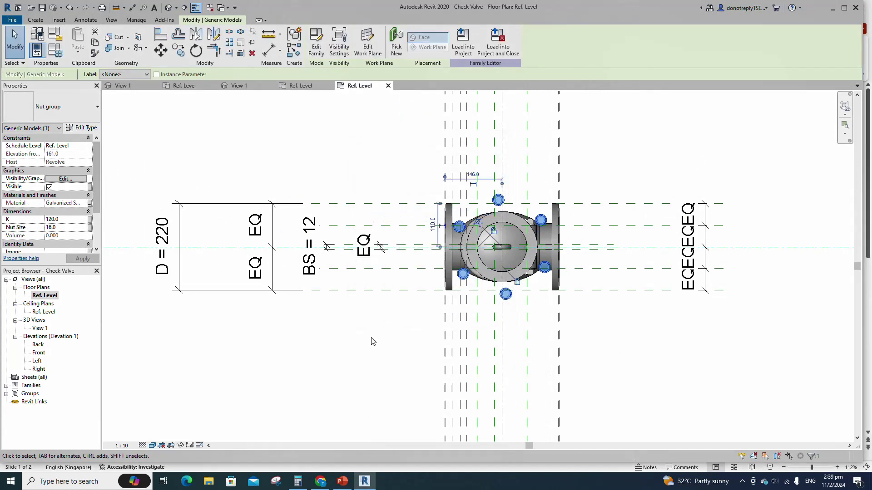
Associate the nut group's K dimension with a new instance family parameter named K.
left_click(90, 219)
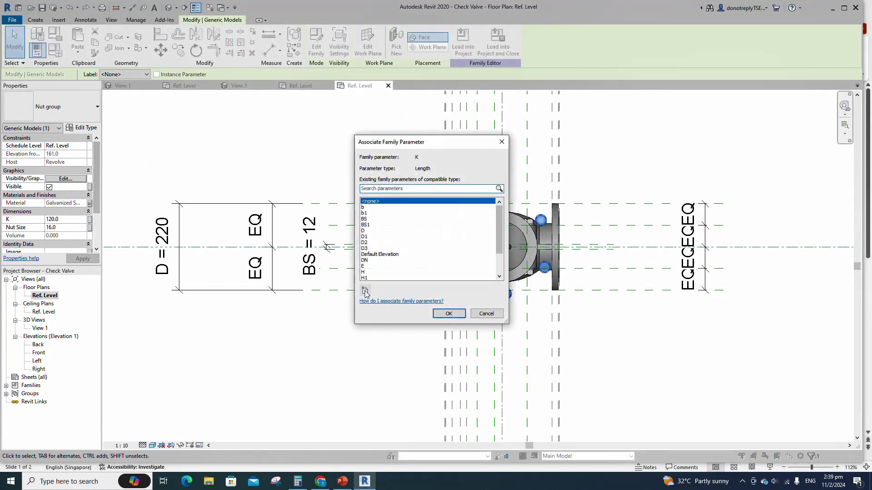
left_click(365, 291)
type("K")
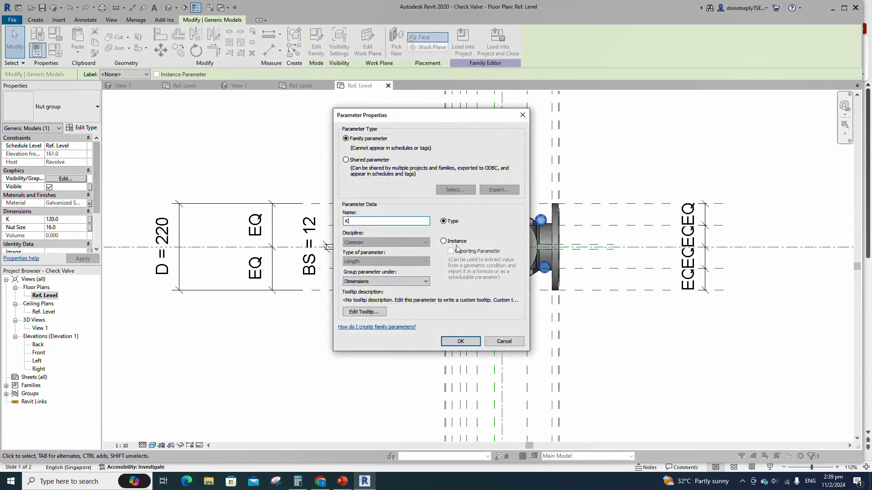
left_click(460, 341)
left_click(447, 313)
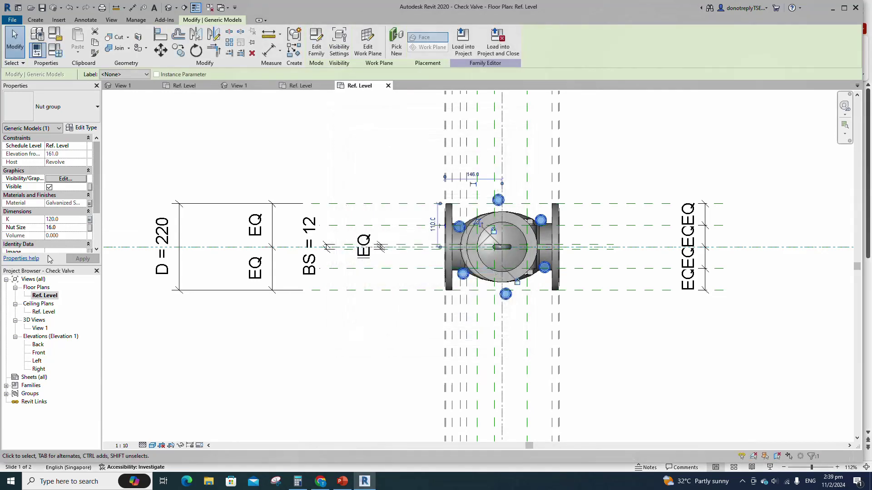
Associate the nut group's Nut Size with the valve's existing BS parameter.
left_click(90, 228)
left_click(366, 219)
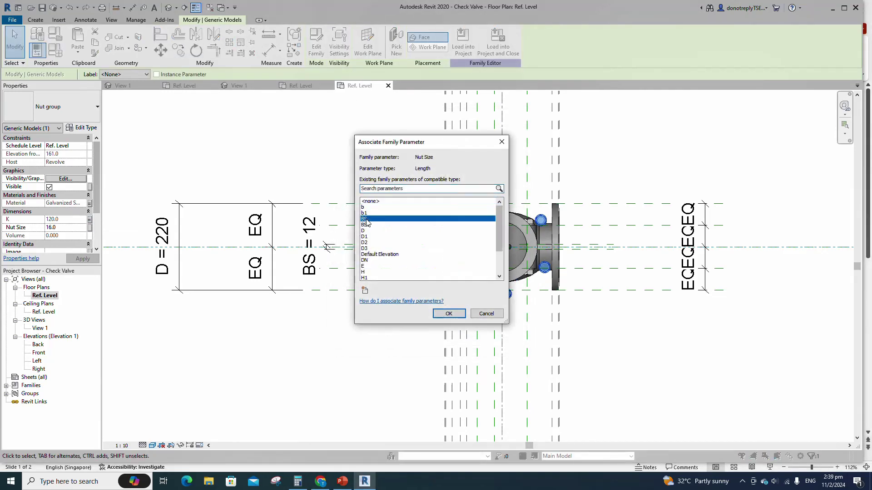
left_click(448, 315)
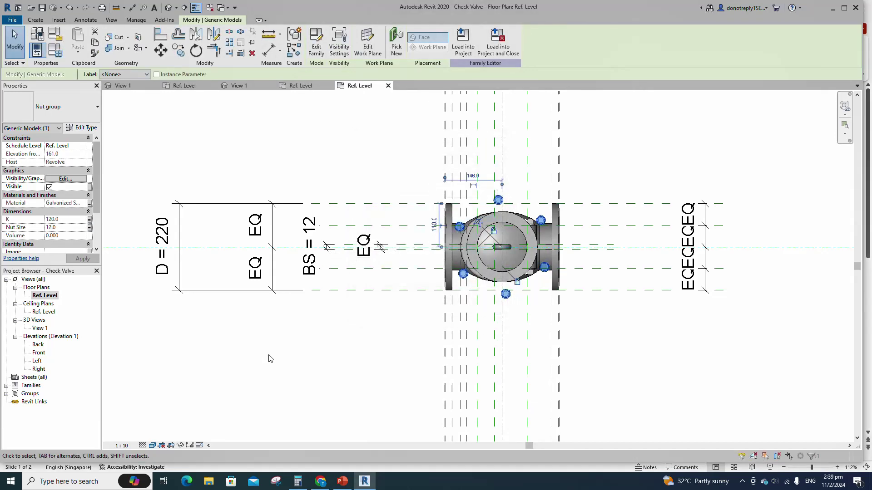
left_click(269, 359)
Give the K parameter the formula D2 - BS and move Nominal Diameter to the start of the Dimensions group.
left_click(55, 49)
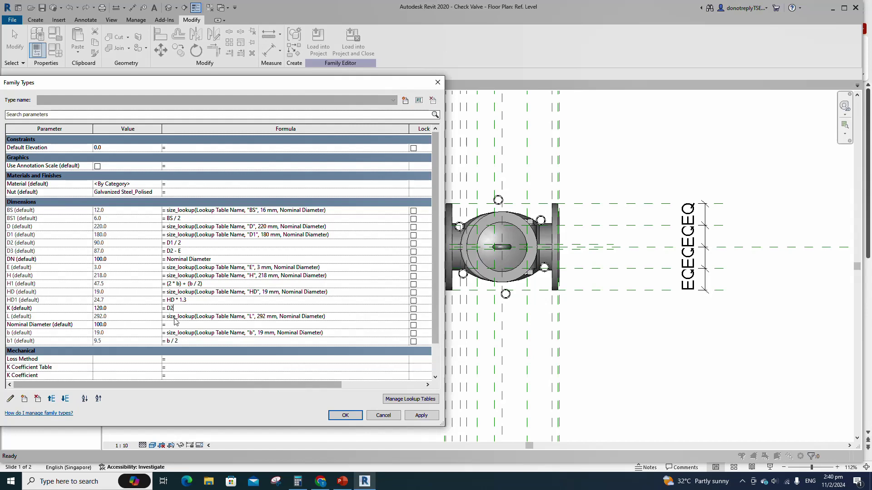
left_click(418, 415)
left_click(60, 325)
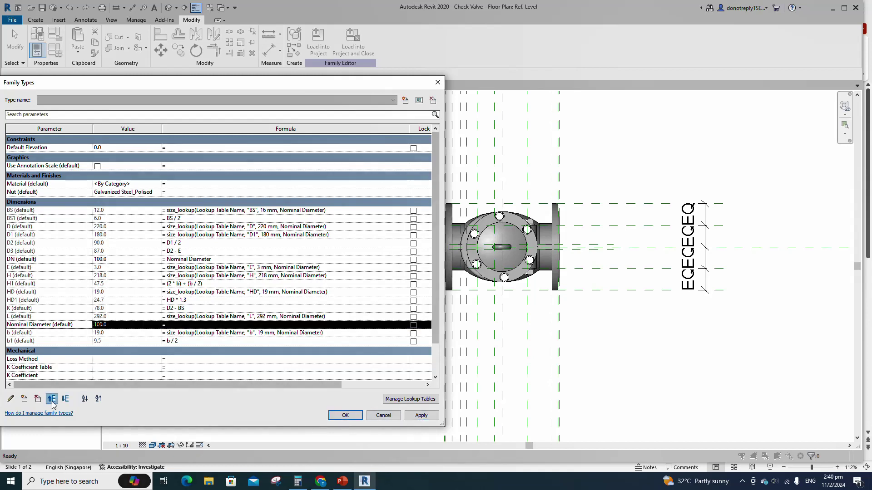
left_click(51, 399)
left_click(51, 399)
left_click(51, 398)
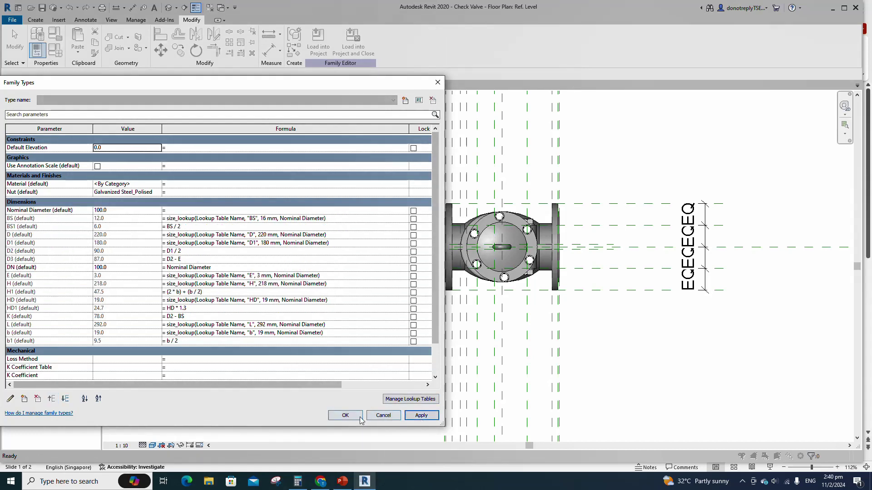
left_click(345, 415)
Flex the valve in the 3D view by applying nominal diameters of 125 mm and 150 mm.
double_click(40, 328)
middle_click_drag(568, 395, 732, 382, "shift")
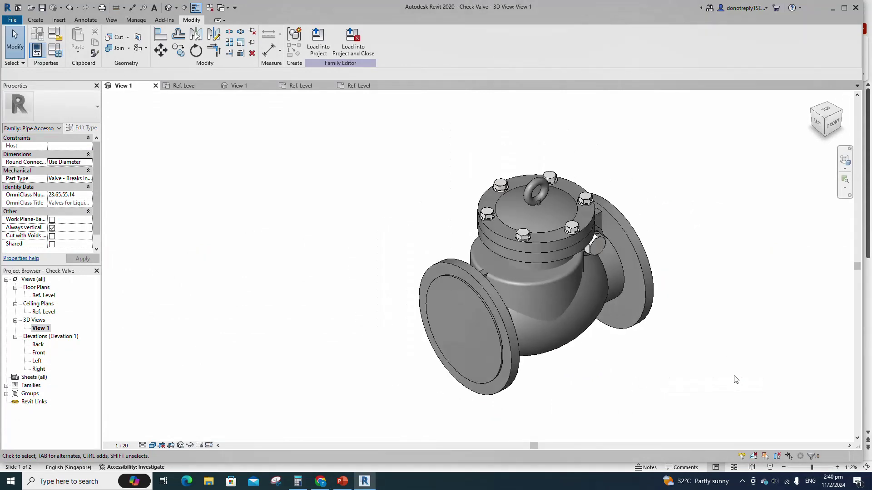
scroll(757, 310, "down", 2)
left_click(55, 51)
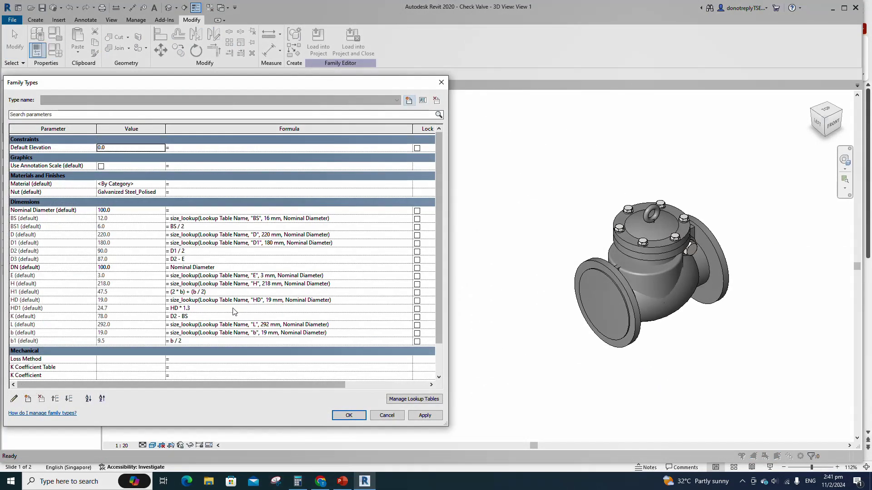
type("125")
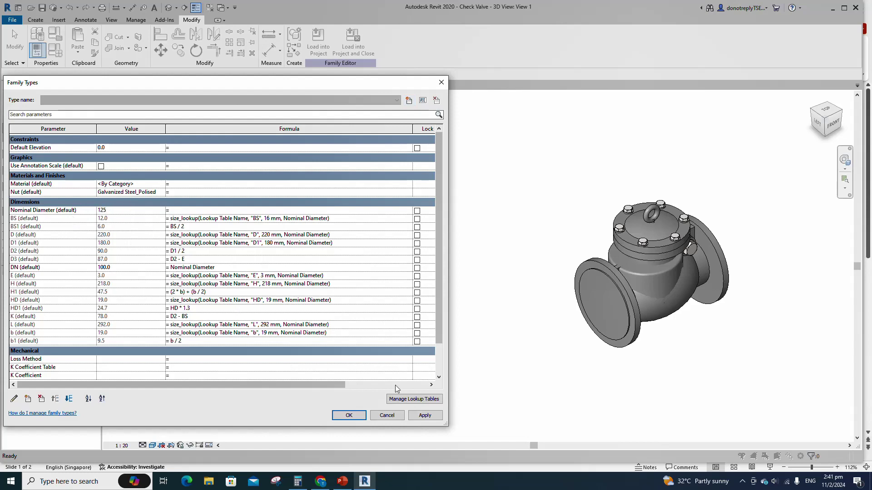
left_click(425, 415)
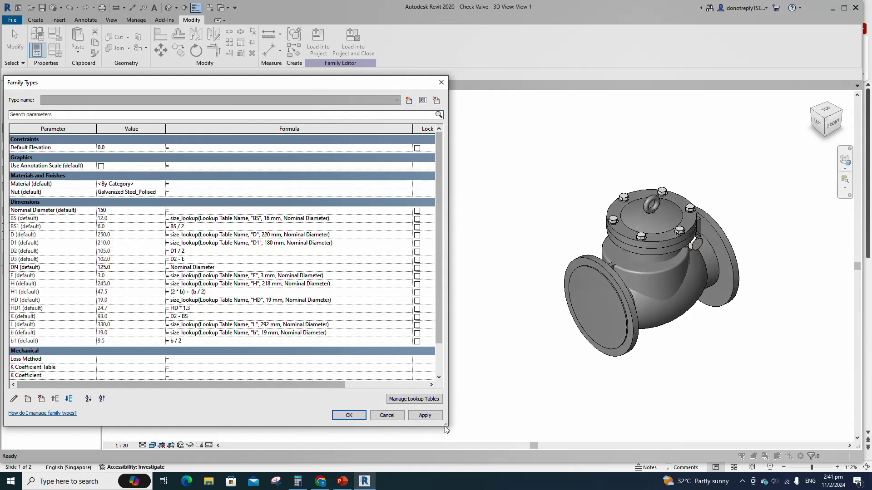
left_click(425, 415)
Flex the valve with nominal diameters of 200 mm and 300 mm, and return the nominal diameter to 100 mm.
left_click(109, 210)
type("200")
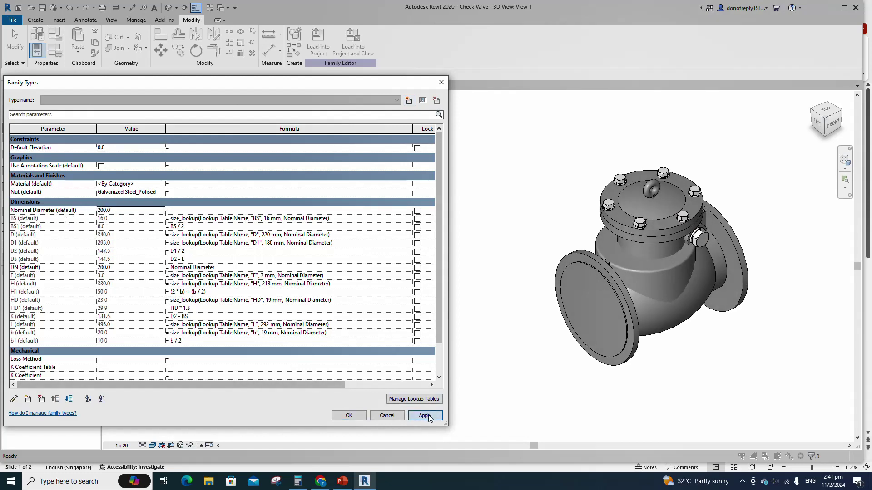
left_click(424, 415)
left_click(109, 211)
type("300")
left_click(425, 415)
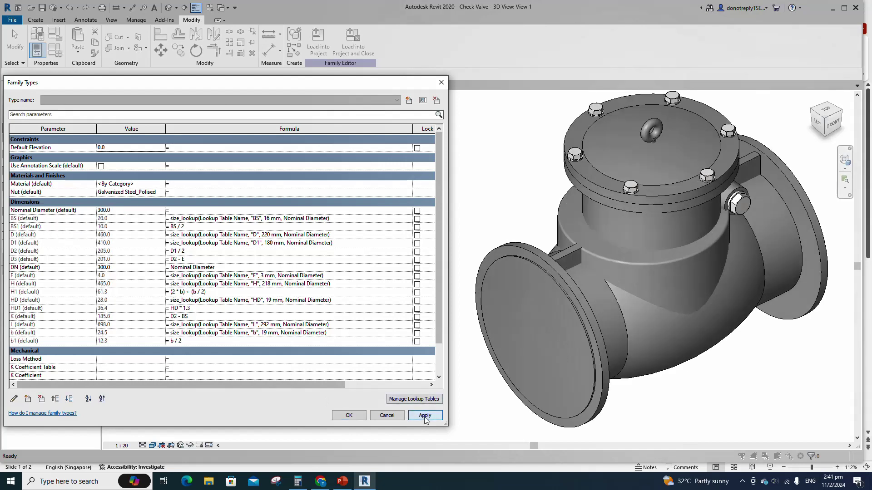
left_click(425, 416)
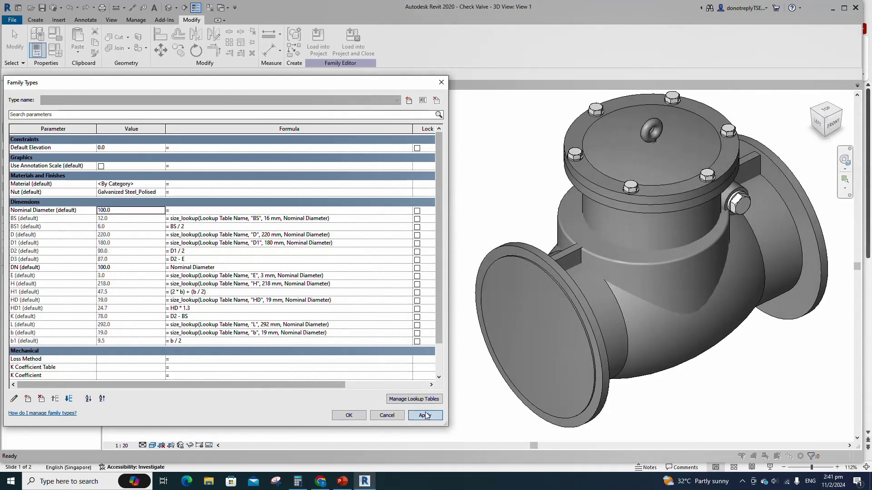
Create a new material named M_Blue for the valve's Material parameter.
left_click(162, 185)
left_click(162, 184)
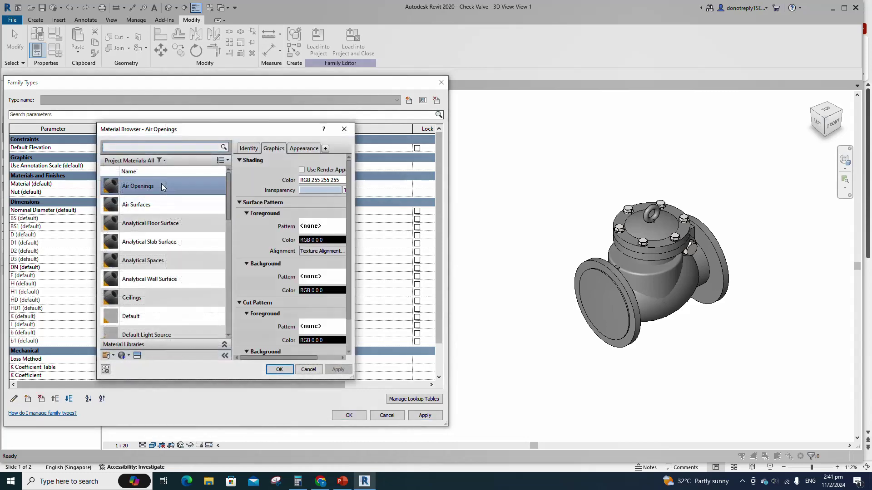
left_click(121, 356)
left_click(131, 366)
right_click(137, 253)
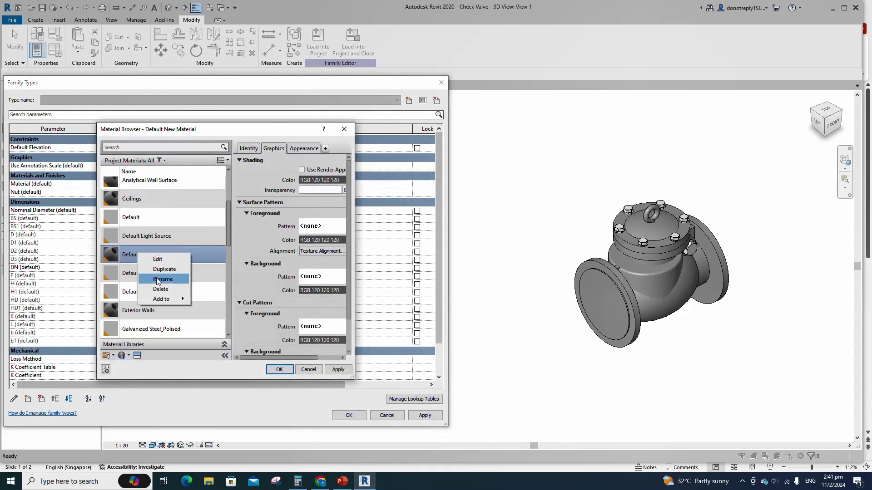
left_click(156, 278)
type("M_Blue")
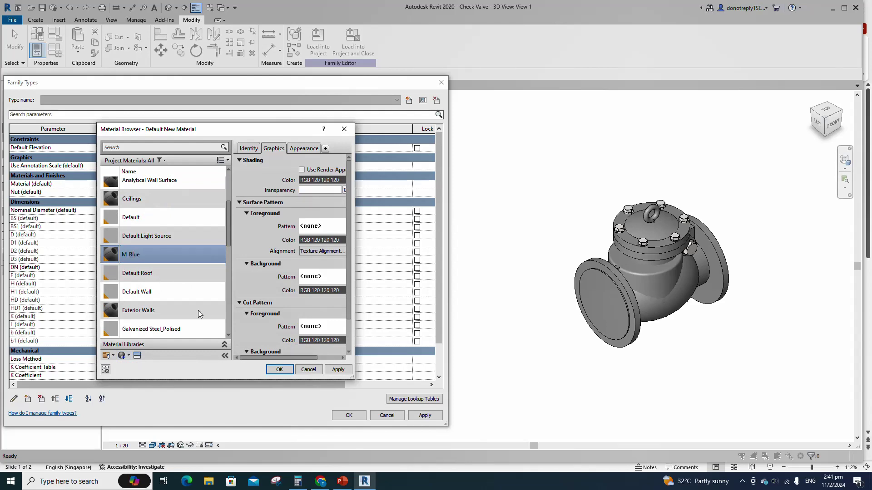
left_click(338, 369)
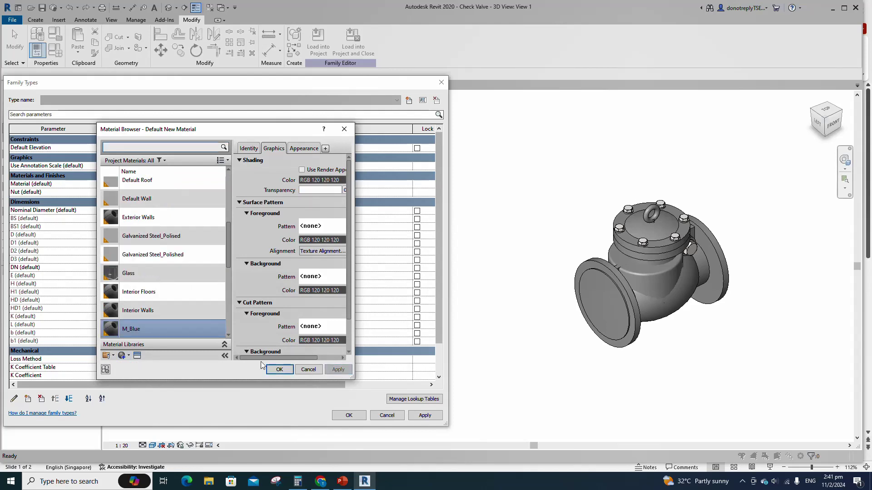
Replace M_Blue's appearance with the Anodized - Blue metal asset from the appearance library.
left_click(137, 356)
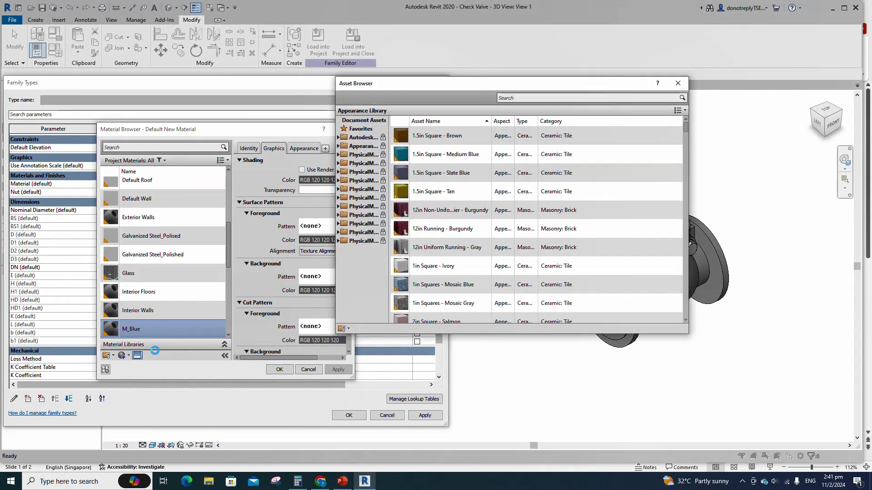
left_click(338, 147)
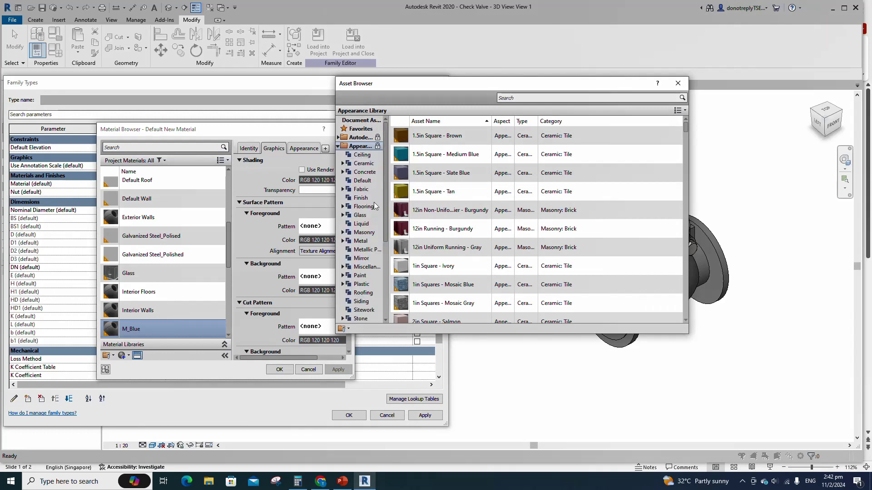
left_click(361, 241)
scroll(442, 181, "down", 10)
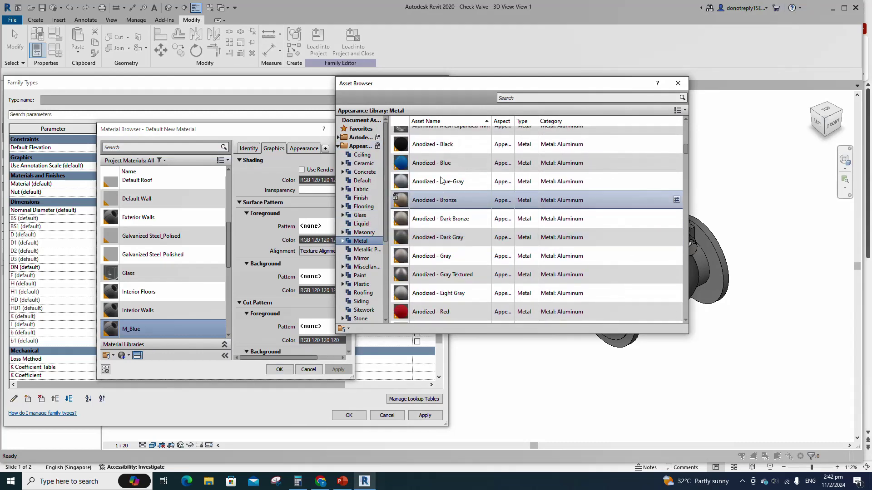
left_click(676, 163)
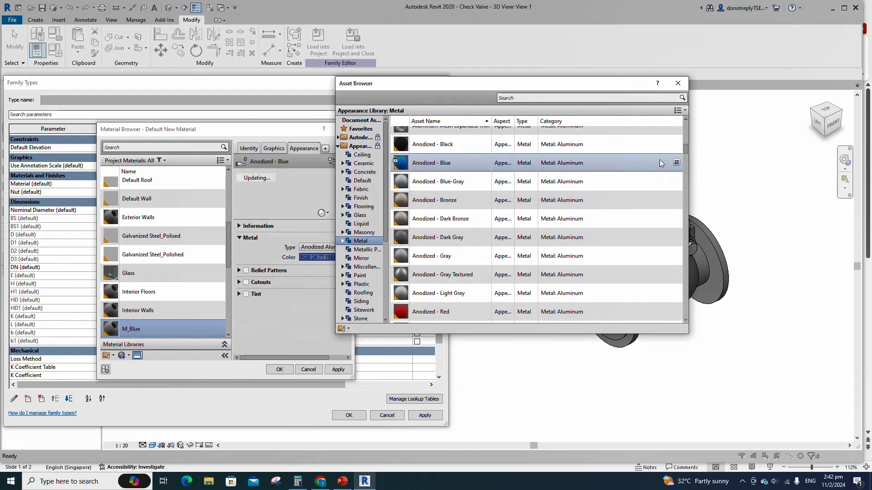
left_click(678, 83)
left_click(258, 226)
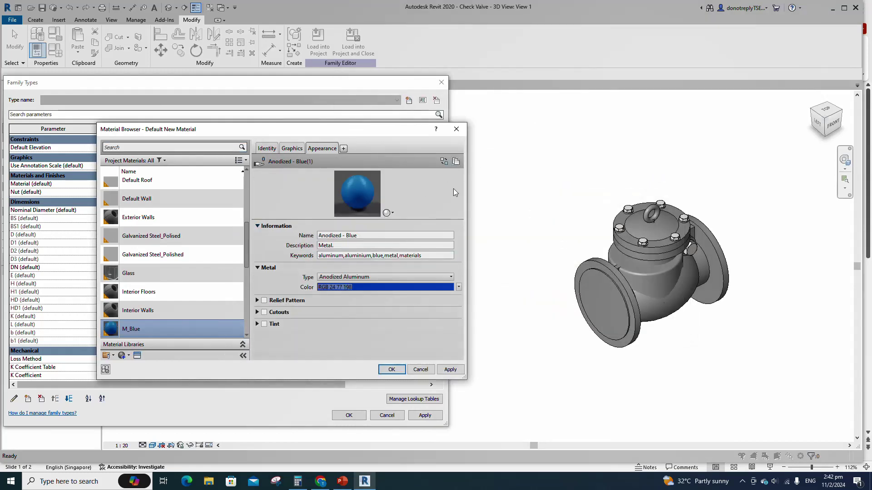
left_click(450, 370)
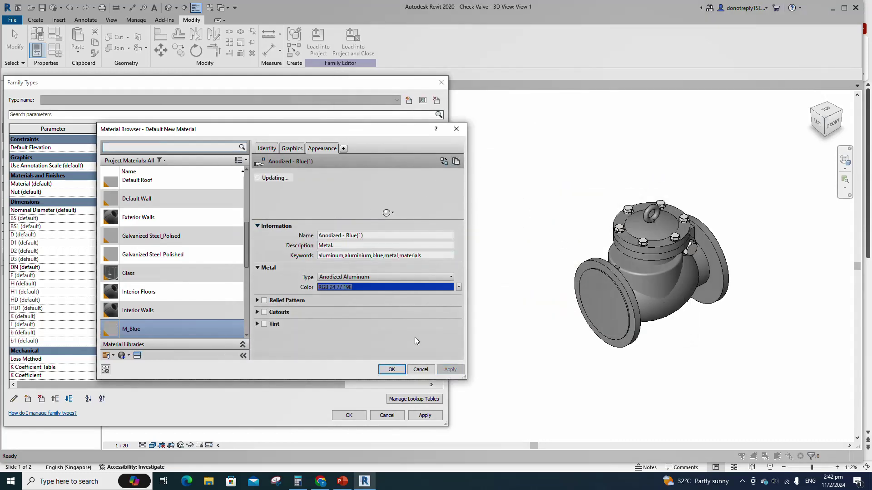
Make M_Blue's shading use its render appearance and apply the material to the valve's Material parameter.
left_click(292, 149)
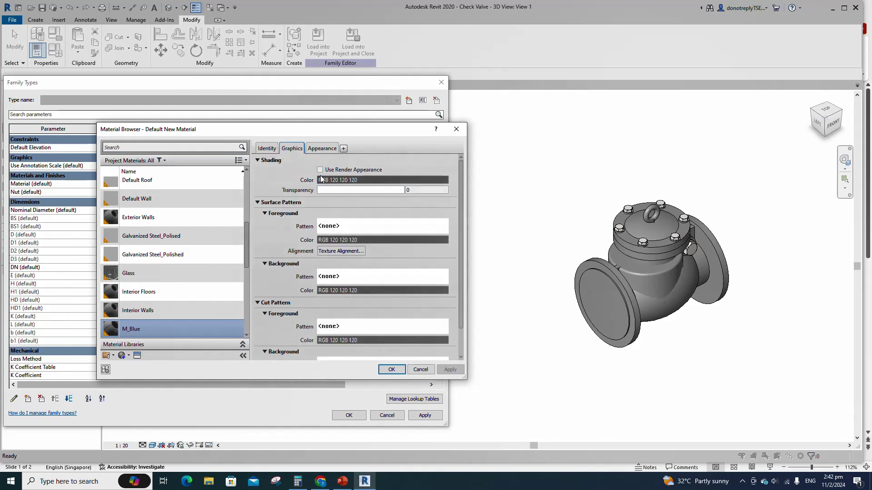
left_click(392, 370)
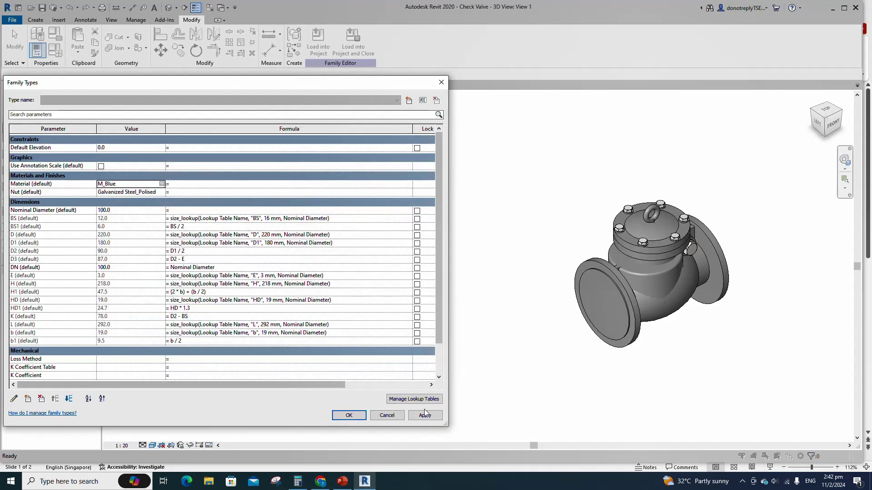
left_click(424, 416)
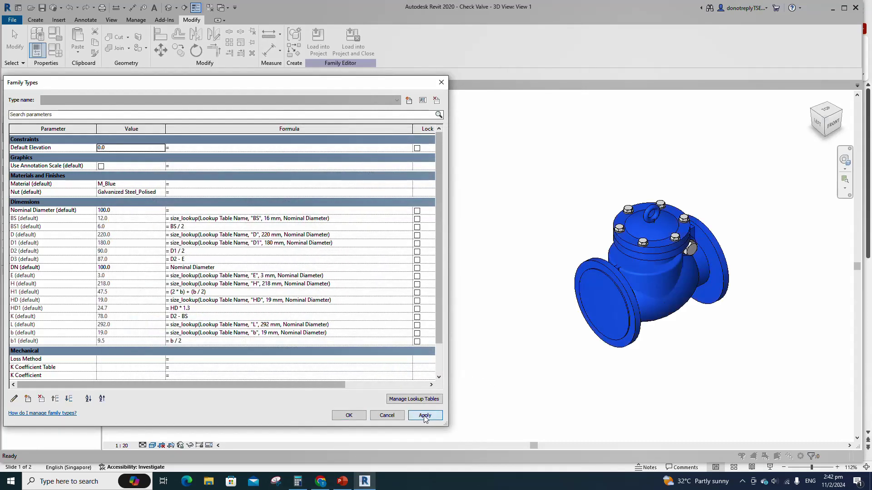
left_click(349, 414)
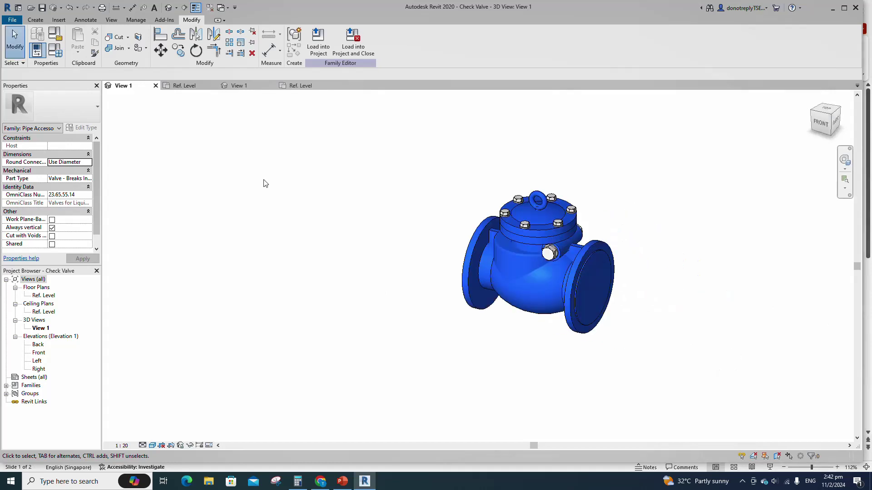
Place a Hydronic Supply pipe connector on the outer face of each of the valve's two end flanges.
left_click(405, 41)
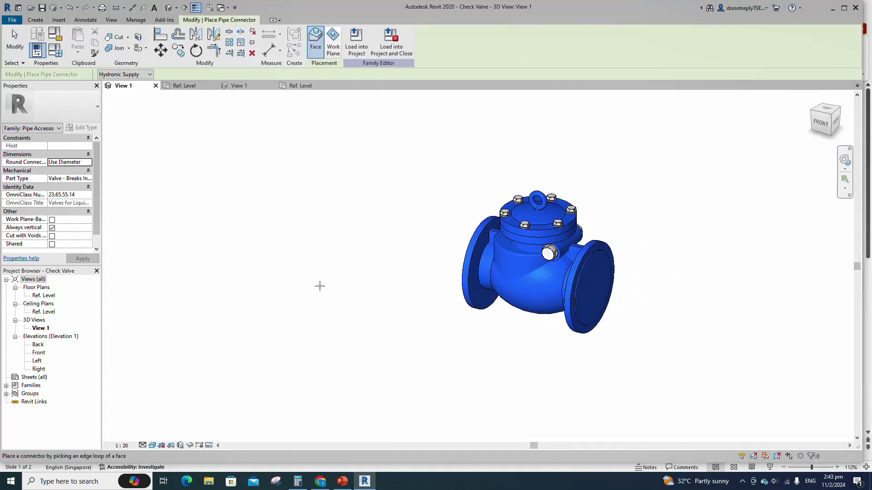
middle_click_drag(320, 286, 268, 284, "shift")
scroll(611, 276, "up", 2)
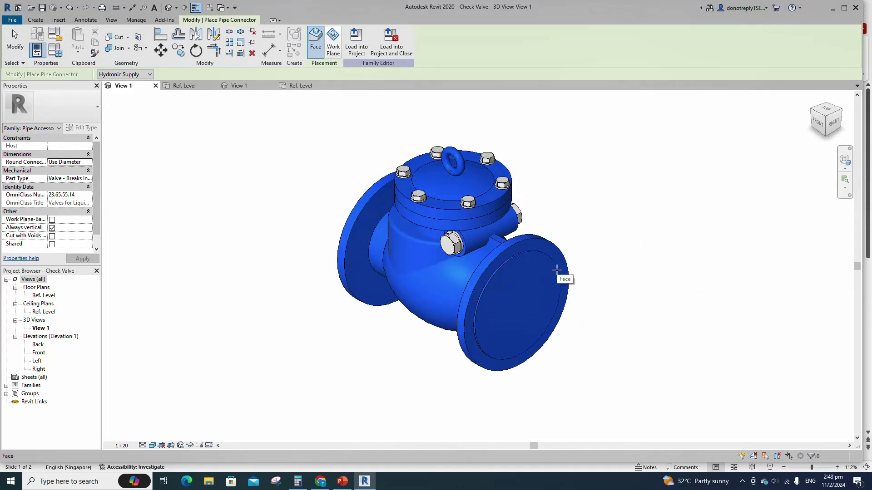
left_click(564, 278)
scroll(668, 350, "down", 2)
middle_click_drag(668, 350, 786, 391, "shift")
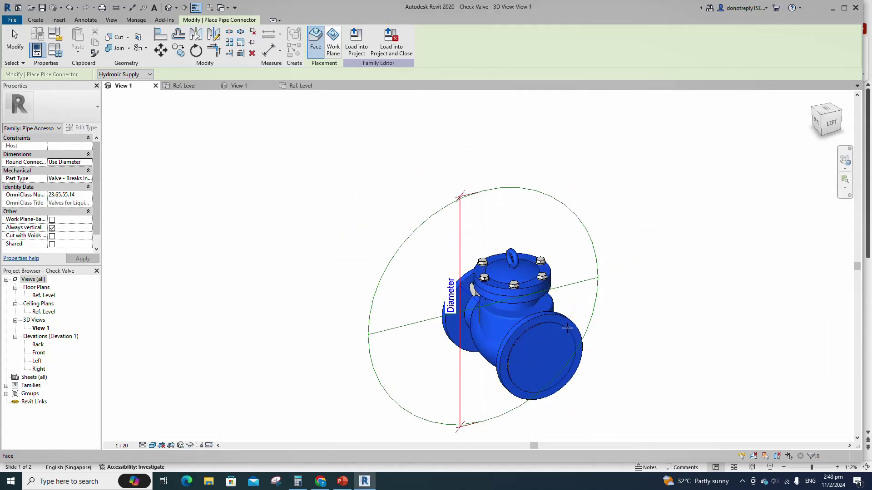
scroll(564, 338, "up", 5)
left_click(503, 298)
scroll(685, 317, "down", 4)
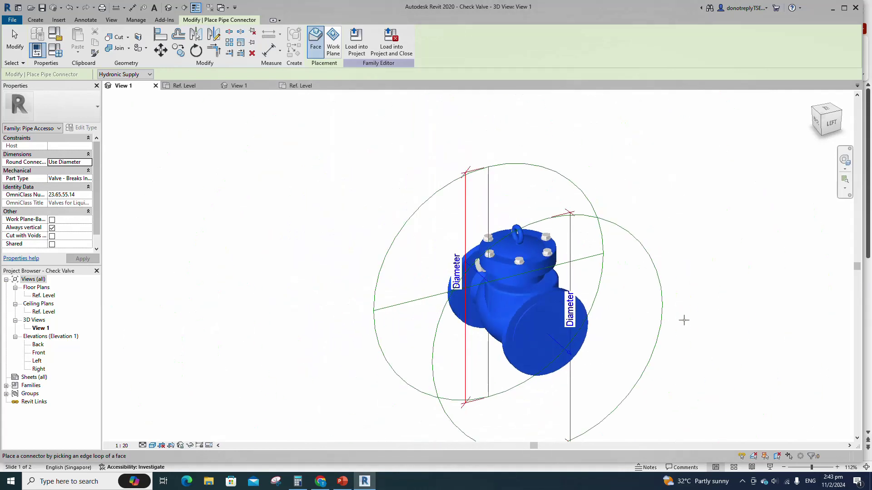
Link the pipe connectors on the valve's two end flanges to each other.
key("Escape")
scroll(609, 413, "up", 1)
left_click(564, 406)
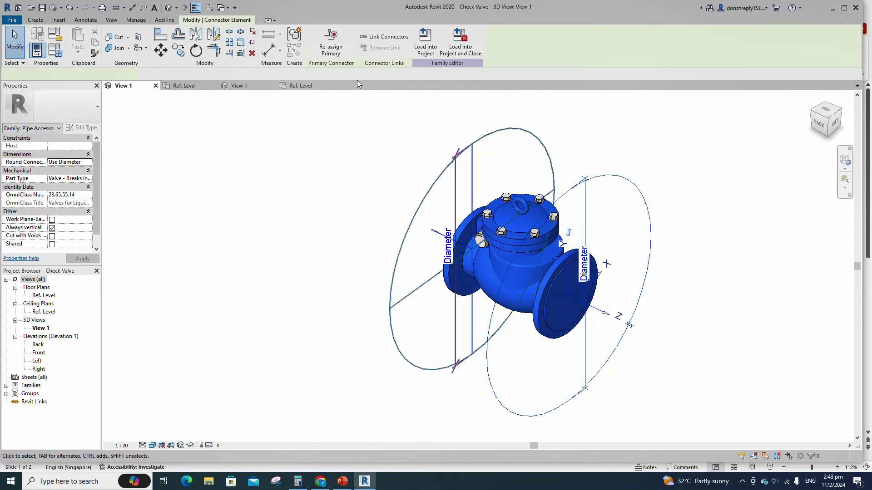
left_click(371, 41)
left_click(395, 265)
left_click(500, 403)
left_click(522, 339)
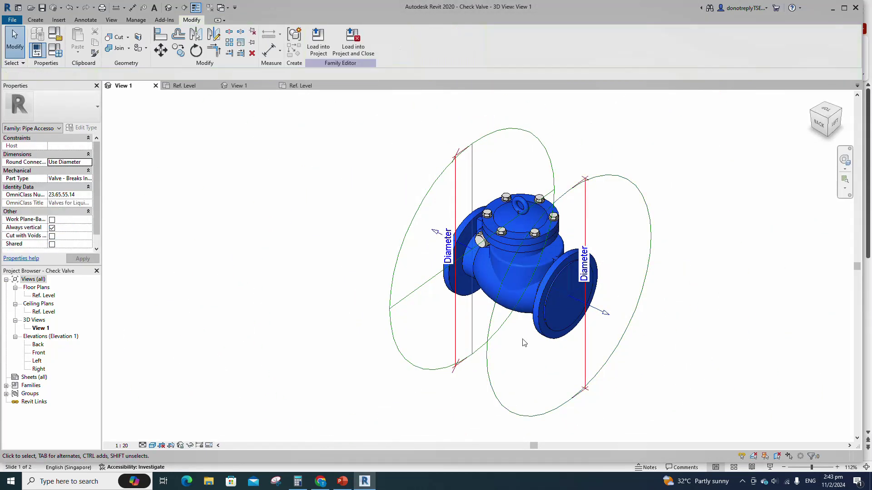
Associate the Diameter of both pipe connectors with the family's pipe diameter parameter.
scroll(522, 338, "down", 1)
left_click(516, 396)
left_click(461, 364, "ctrl")
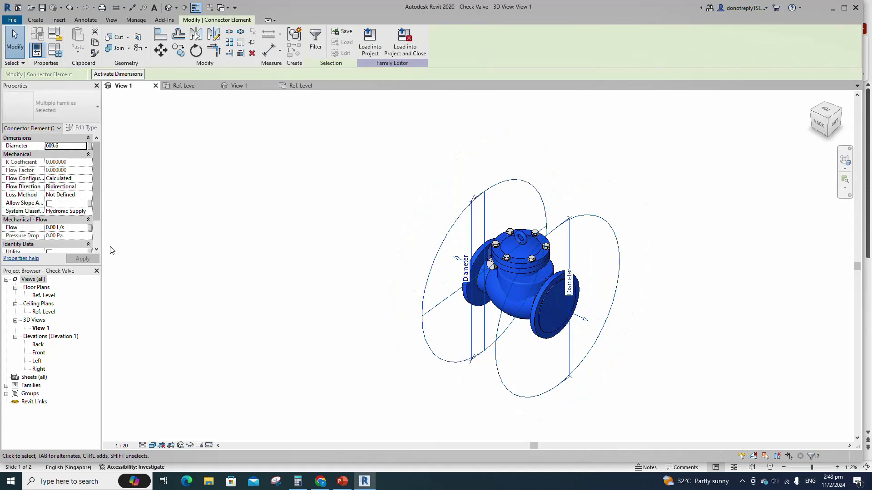
left_click(90, 147)
scroll(399, 257, "down", 2)
left_click(385, 273)
left_click(448, 313)
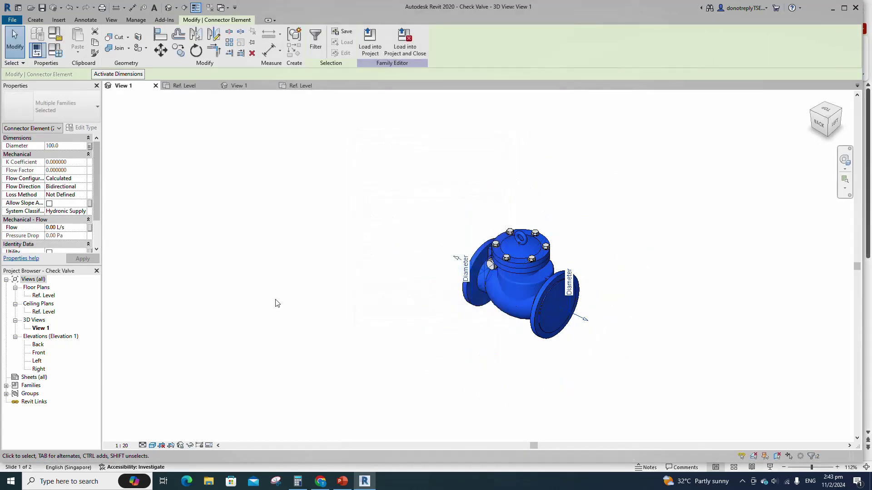
Set both connectors' Loss Method to K Coefficient and their System Classification to Global.
left_click_drag(102, 198, 139, 200)
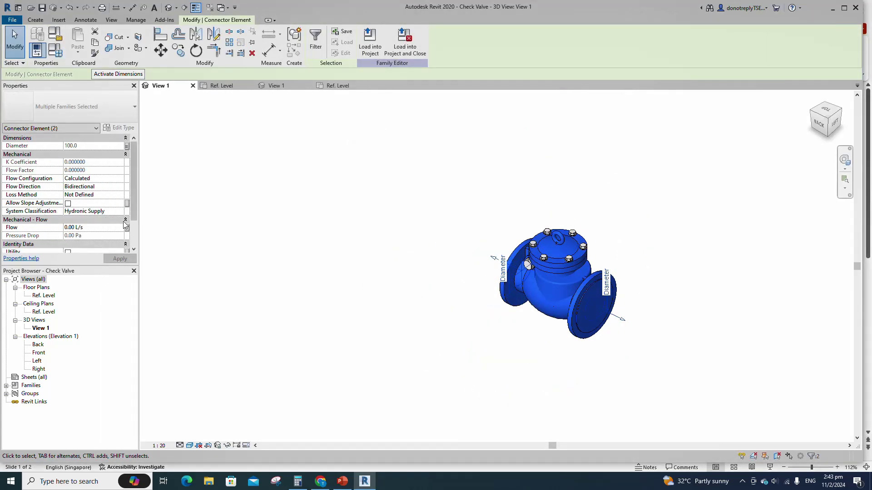
left_click(121, 199)
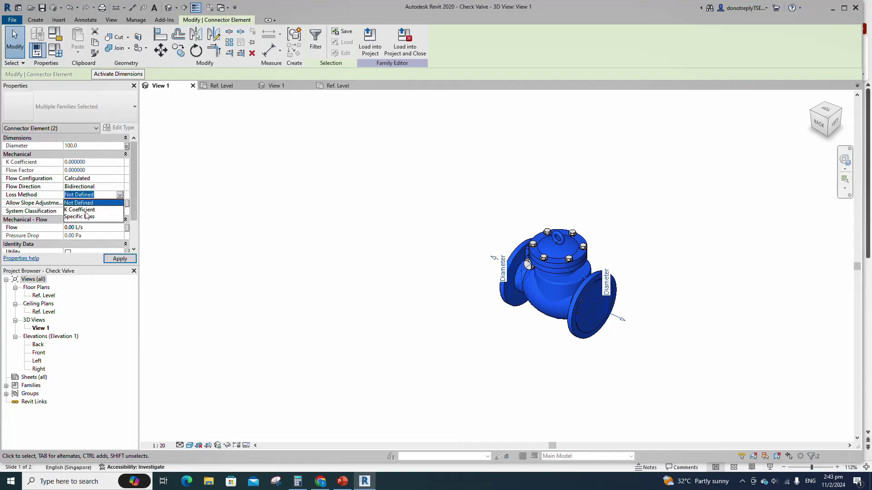
left_click(84, 210)
left_click(120, 211)
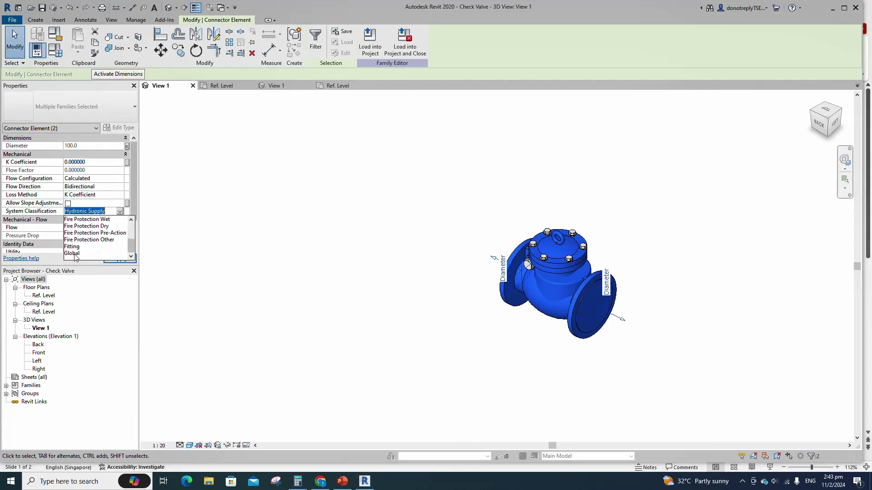
left_click(81, 258)
scroll(88, 238, "down", 1)
scroll(288, 281, "up", 1)
left_click(757, 321)
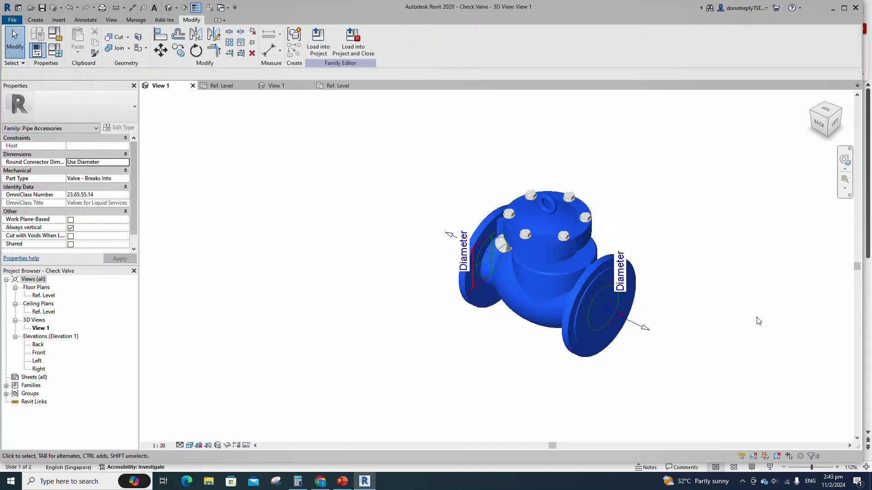
Load the finished check valve family into the Piping_Pratical_1.rvt project only.
scroll(728, 320, "up", 1)
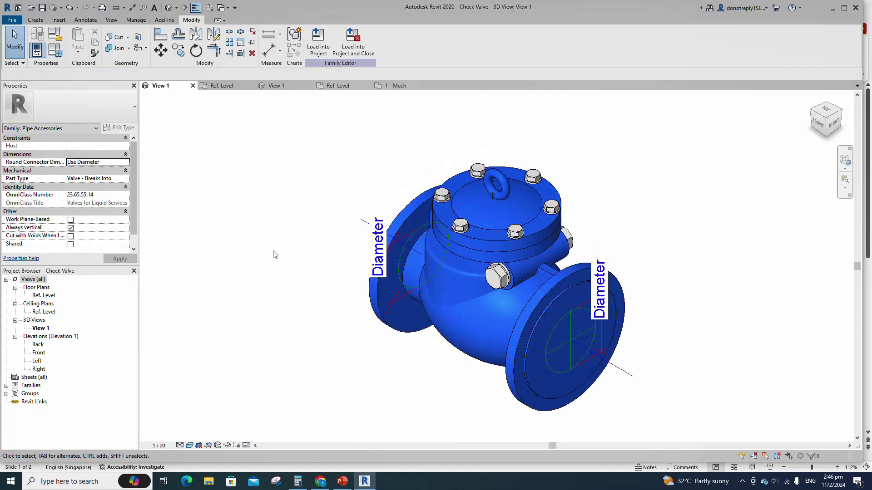
left_click(317, 40)
left_click(376, 210)
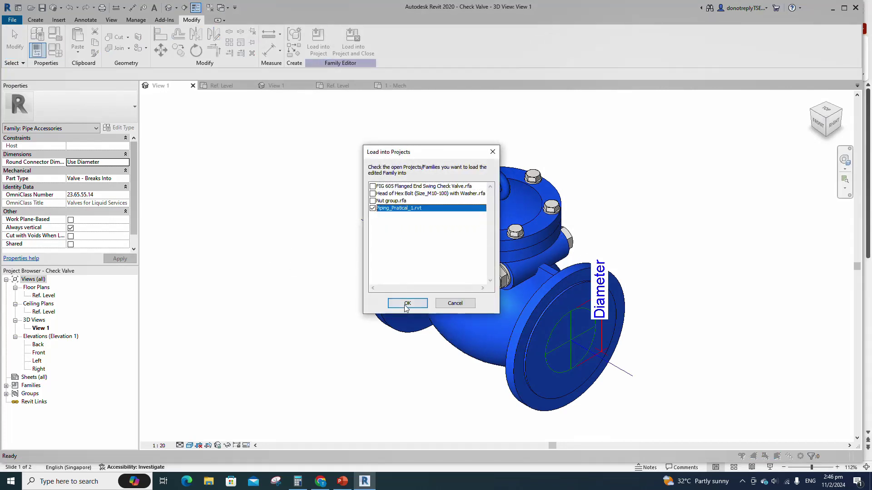
left_click(404, 302)
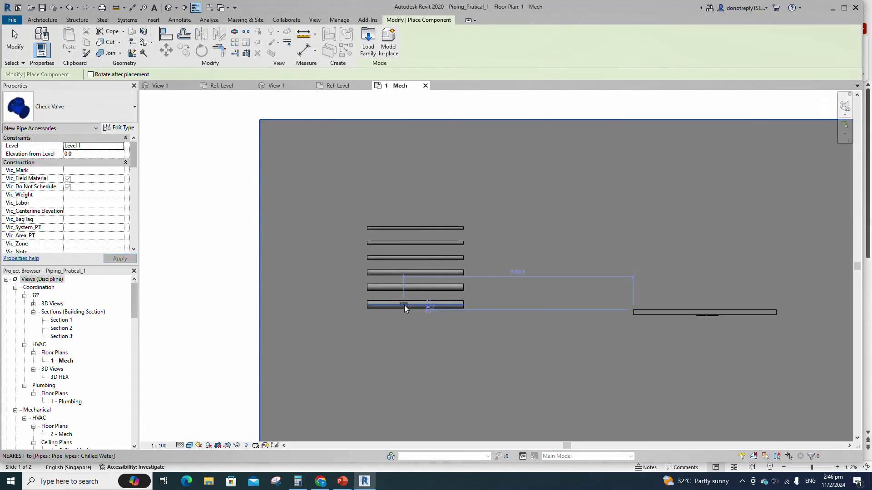
Place a Check Valve at the midpoint of each of the six parallel Chilled Water pipes in the 1 - Mech plan.
scroll(420, 200, "up", 5)
left_click(418, 197)
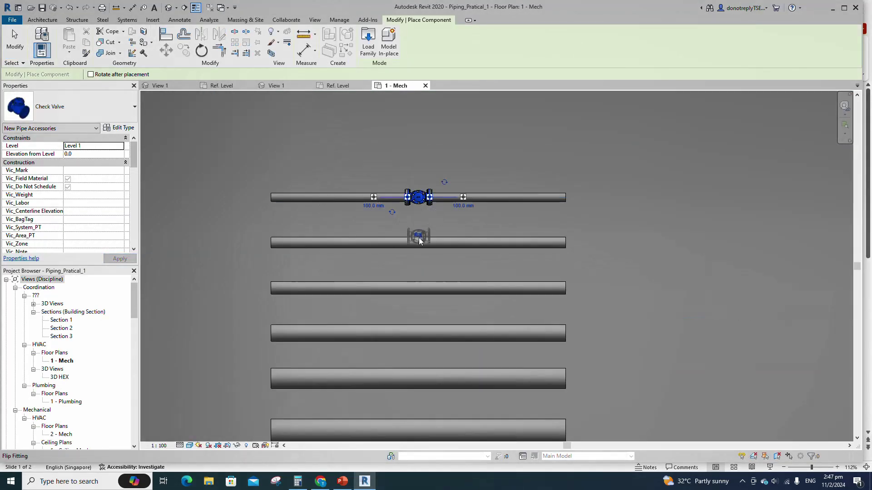
left_click(419, 242)
left_click(418, 288)
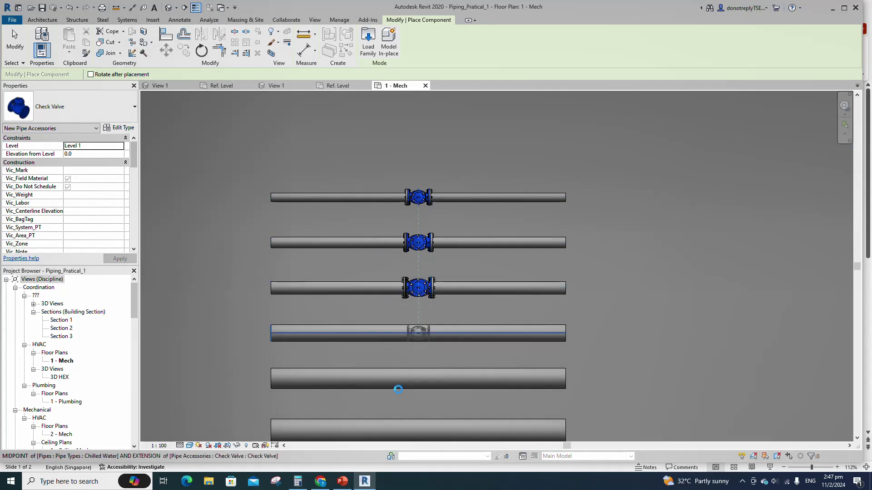
left_click(419, 333)
left_click(418, 379)
scroll(461, 266, "down", 5)
scroll(455, 356, "up", 3)
left_click(431, 346)
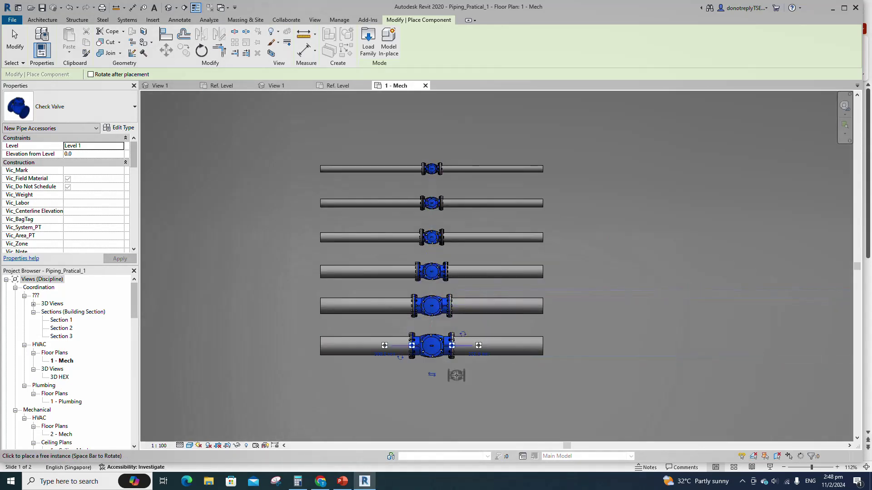
key("Escape")
Select the pipes with their valves and examine the differently sized check valves from several angles in the 3D view.
left_click_drag(370, 128, 484, 391)
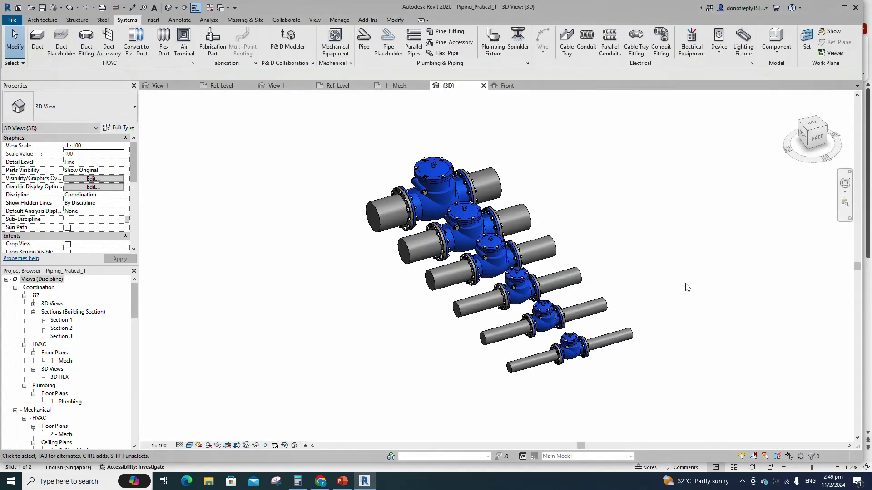
scroll(440, 369, "up", 2)
scroll(440, 369, "down", 2)
middle_click_drag(441, 369, 767, 384, "shift")
scroll(458, 369, "up", 2)
scroll(453, 368, "down", 2)
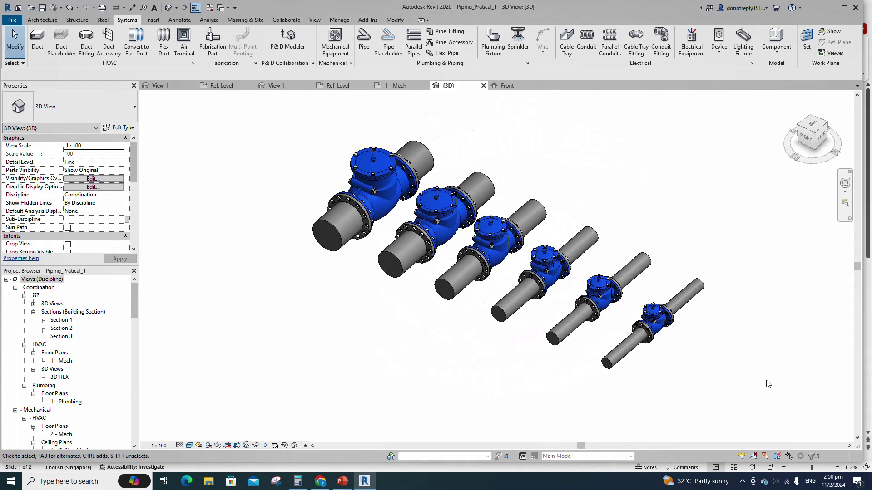